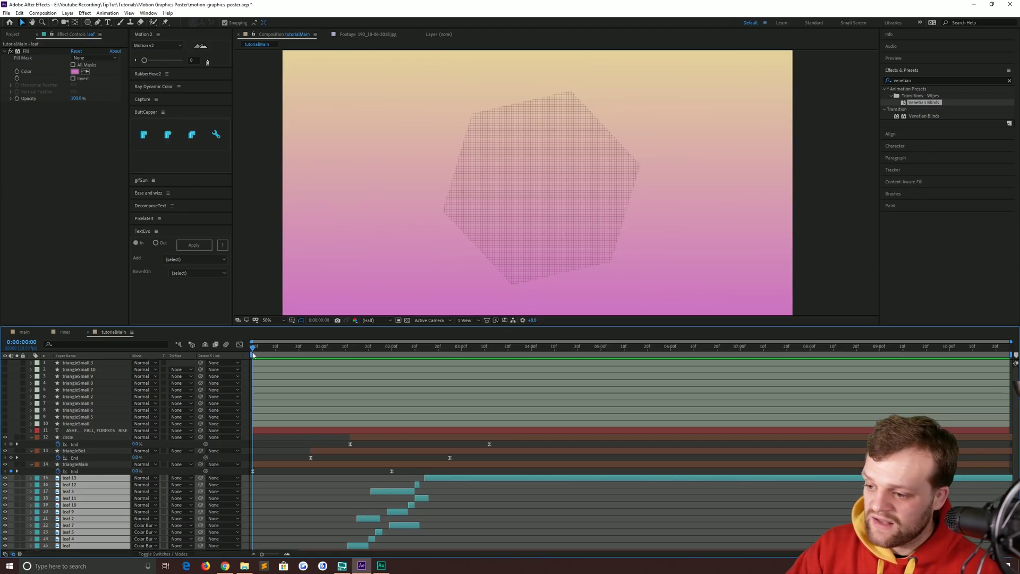
Preview the poster animation by scrubbing and playing it from the start
{"action": "left_click_drag", "start_coordinate": [269, 353], "coordinate": [397, 361]}
{"action": "key", "text": "space"}
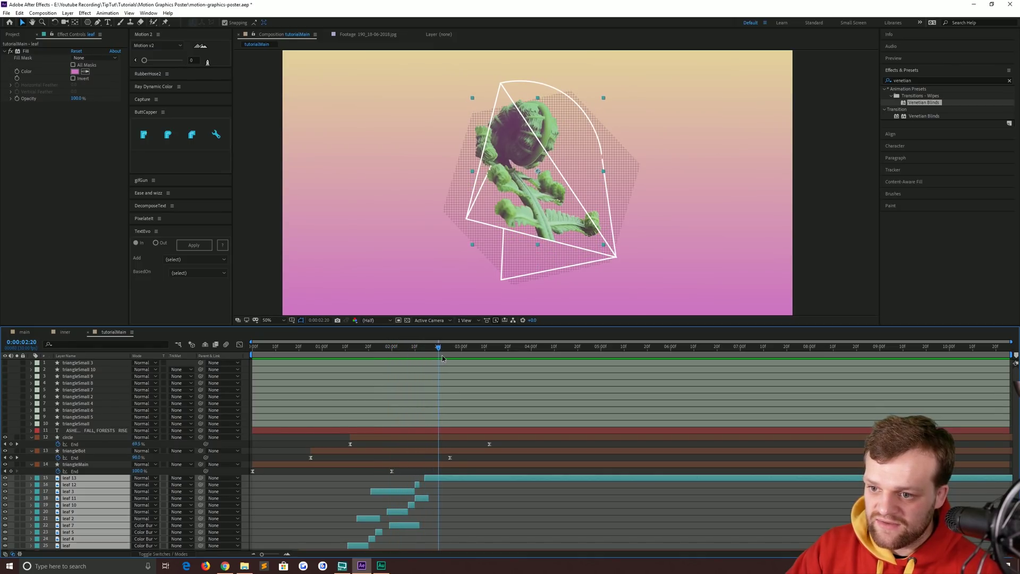
{"action": "key", "text": "space"}
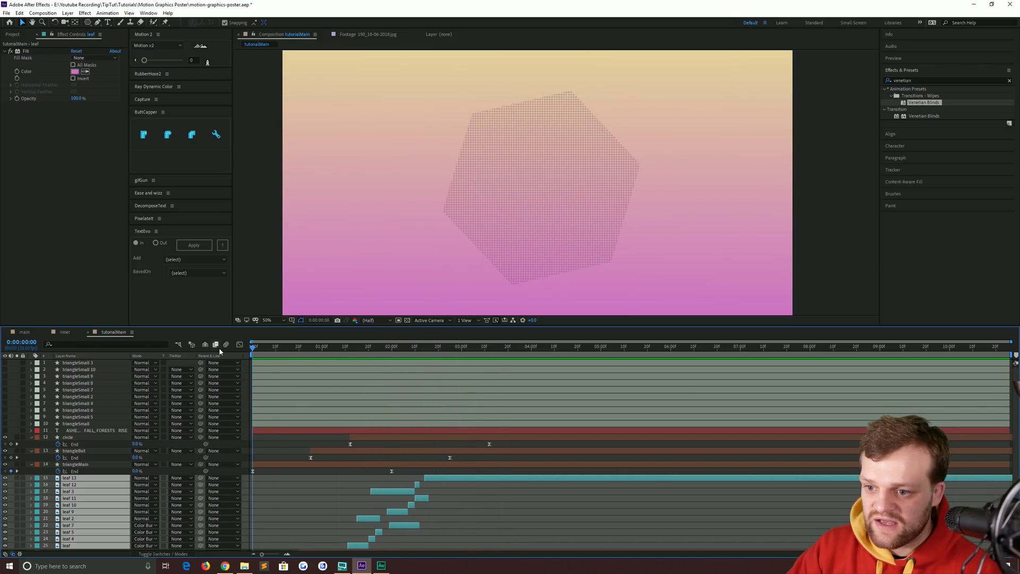
{"action": "key", "text": "space"}
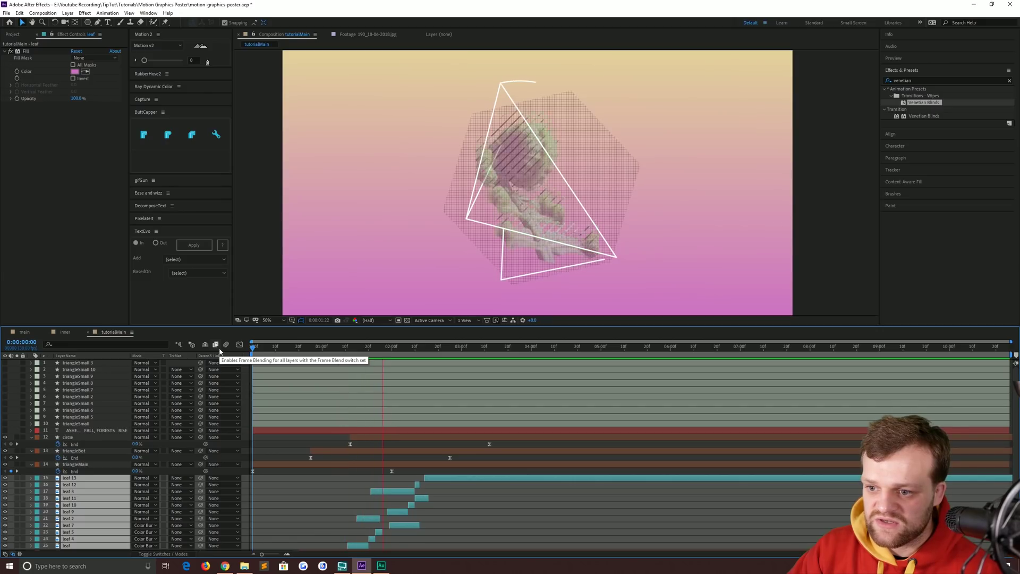
{"action": "key", "text": "space"}
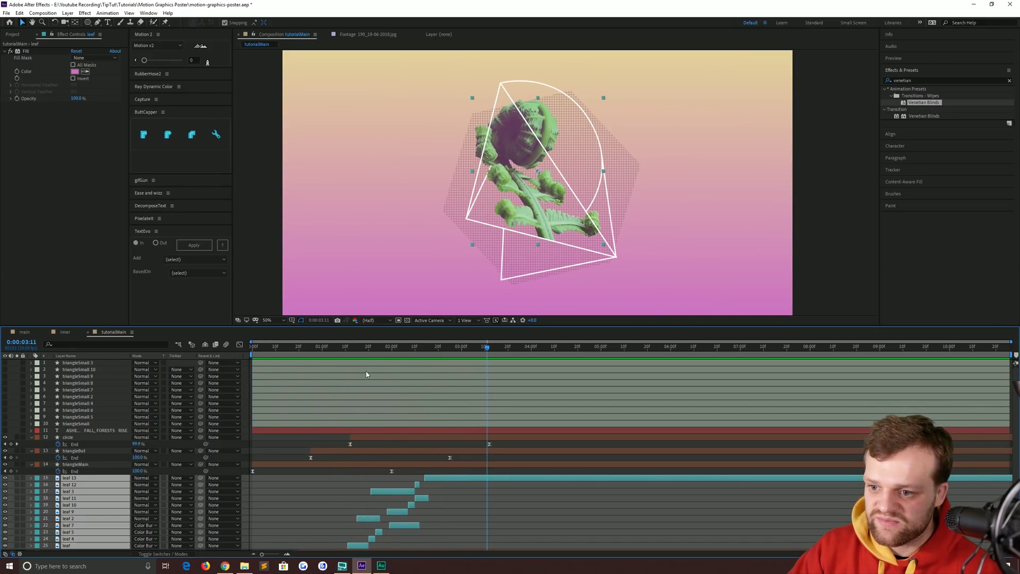
{"action": "mouse_move", "coordinate": [272, 347]}
{"action": "left_mouse_down"}
{"action": "mouse_move", "coordinate": [322, 351]}
{"action": "mouse_move", "coordinate": [304, 351]}
{"action": "left_mouse_up"}
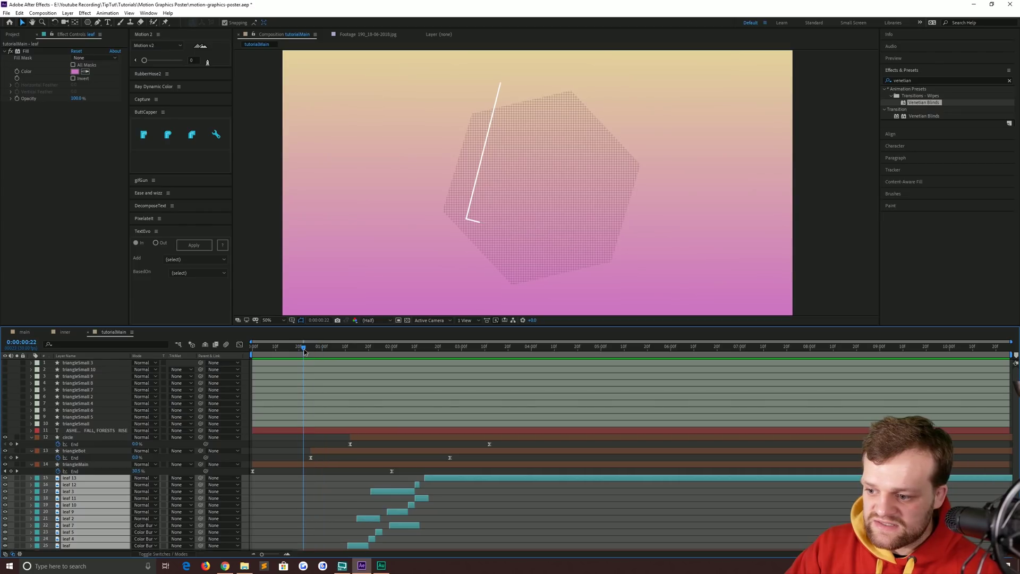
Collapse the circle and triangle layers and make the ASHES FALL, FORESTS RISE title visible
{"action": "left_click", "coordinate": [77, 431]}
{"action": "left_click", "coordinate": [72, 463], "text": "shift"}
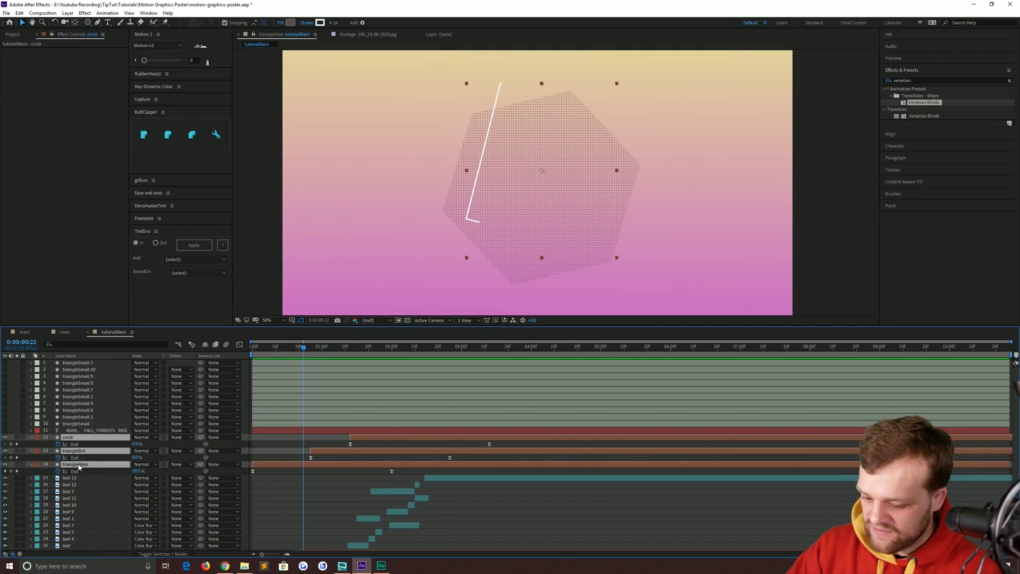
{"action": "key", "text": "u"}
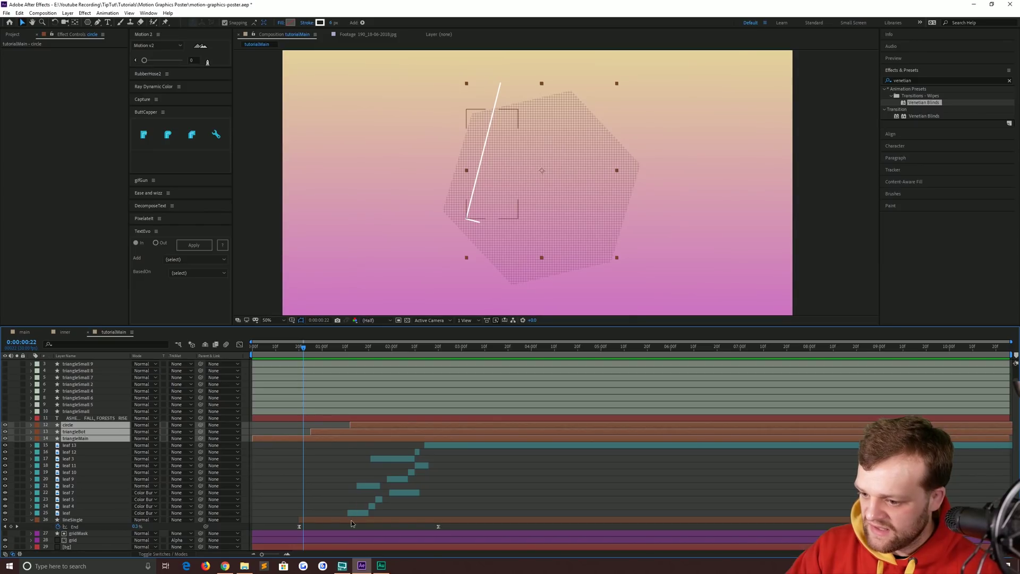
{"action": "left_click", "coordinate": [352, 520]}
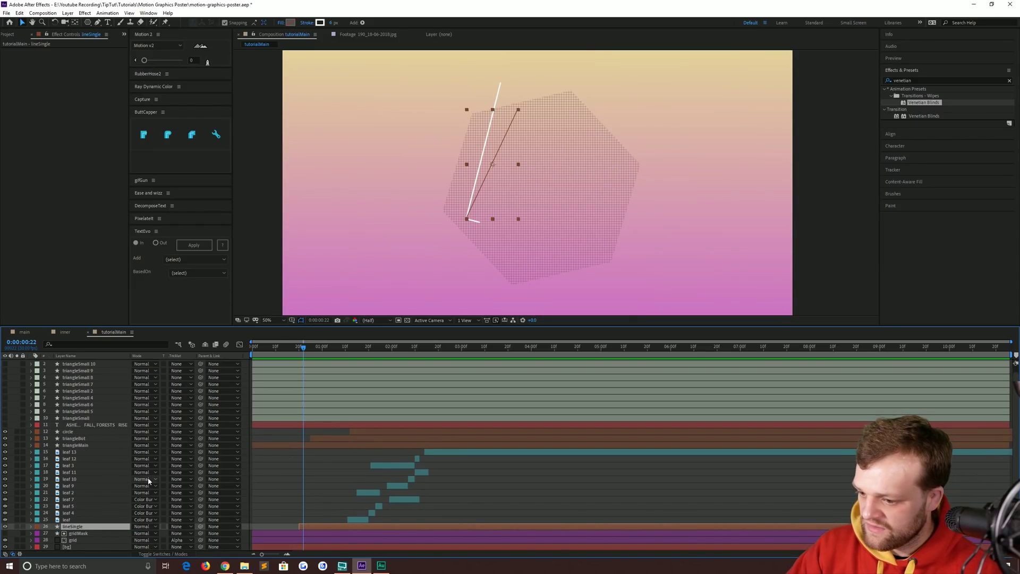
{"action": "scroll", "coordinate": [120, 494], "scroll_direction": "up", "scroll_amount": 1}
{"action": "left_click", "coordinate": [70, 431]}
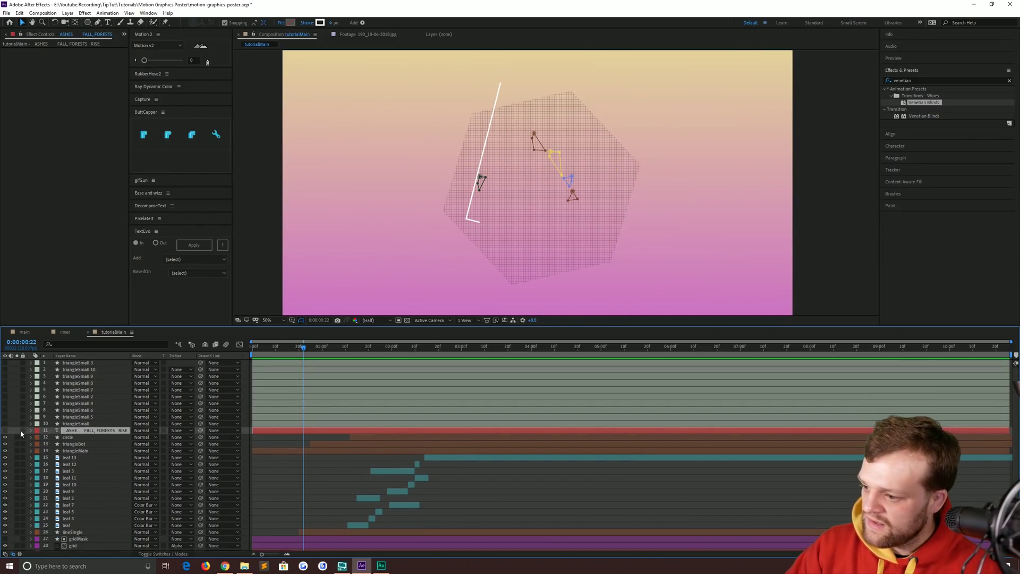
{"action": "left_click", "coordinate": [5, 431]}
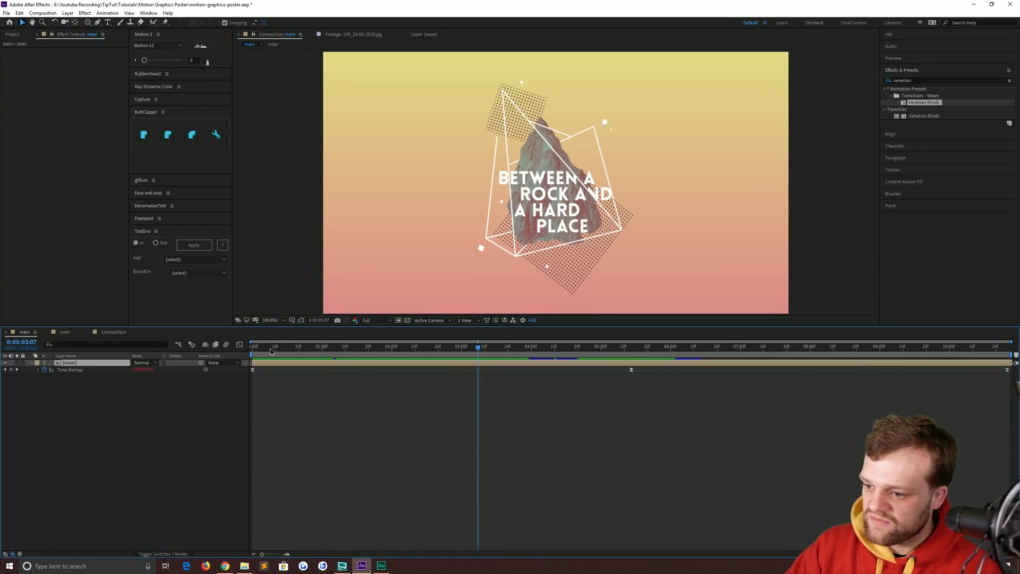
{"action": "mouse_move", "coordinate": [289, 349]}
{"action": "left_mouse_down"}
{"action": "mouse_move", "coordinate": [416, 371]}
{"action": "mouse_move", "coordinate": [391, 372]}
{"action": "mouse_move", "coordinate": [408, 374]}
{"action": "left_mouse_up"}
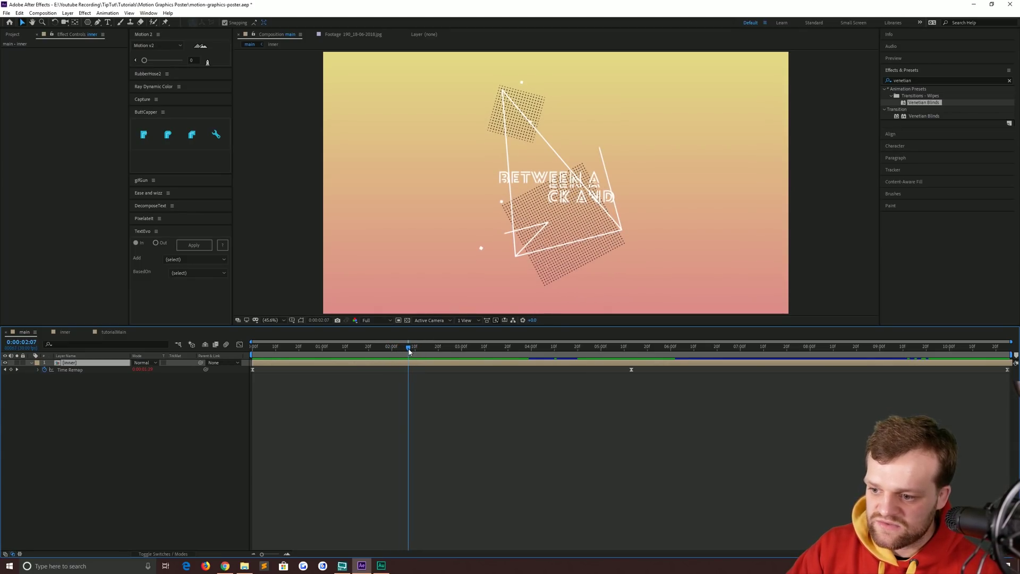
{"action": "left_click_drag", "start_coordinate": [408, 351], "coordinate": [480, 355]}
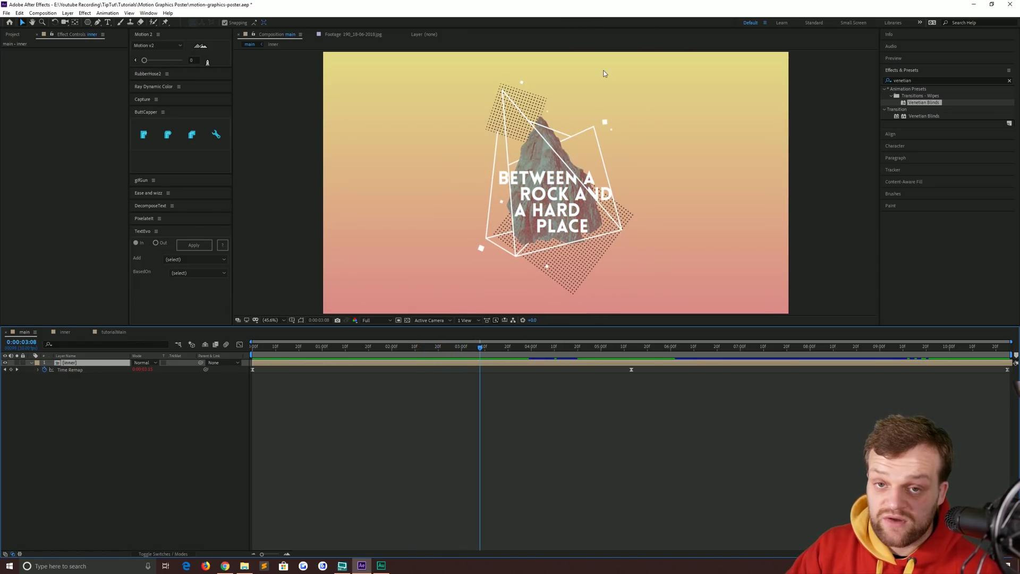
Return to the tutorialMain composition and preview the line animation to an early frame
{"action": "left_click", "coordinate": [111, 332]}
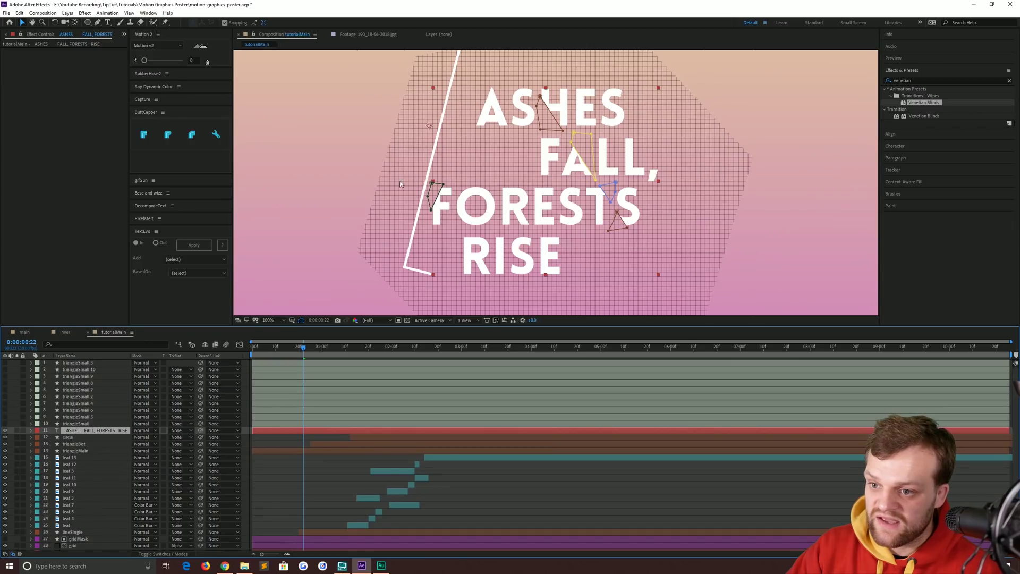
{"action": "left_click", "coordinate": [553, 440]}
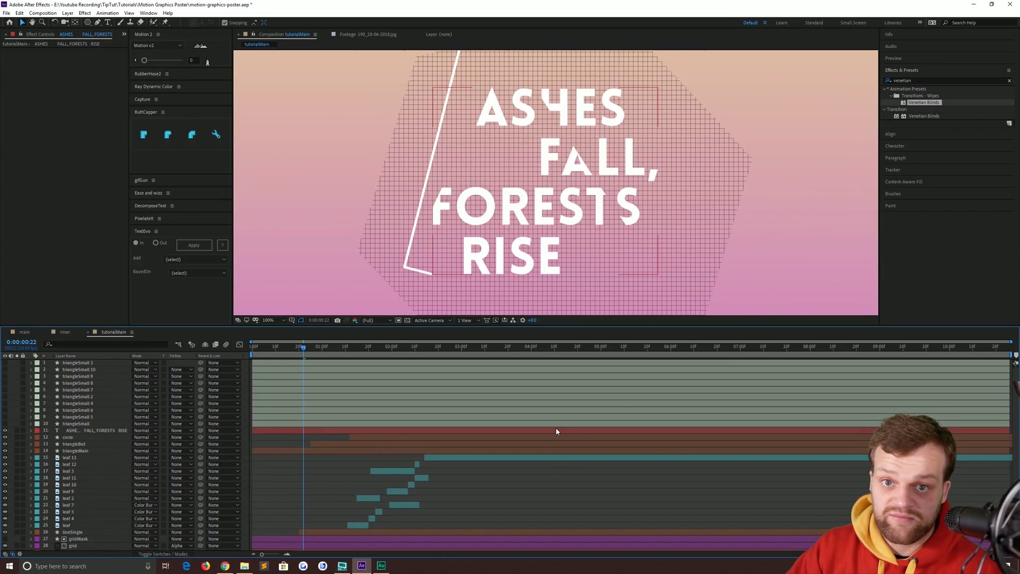
{"action": "left_click_drag", "start_coordinate": [507, 182], "coordinate": [508, 176]}
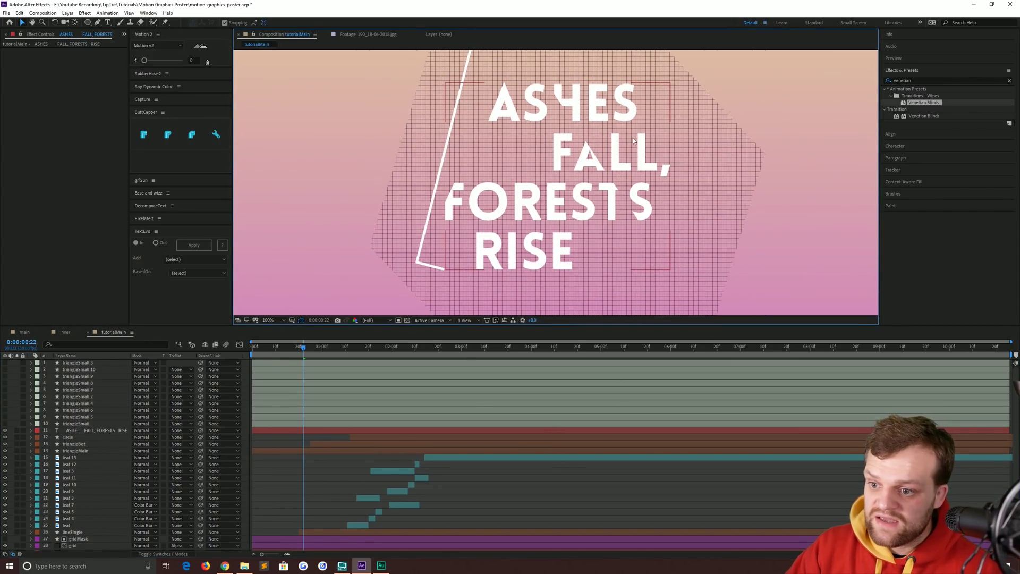
{"action": "left_click", "coordinate": [96, 431]}
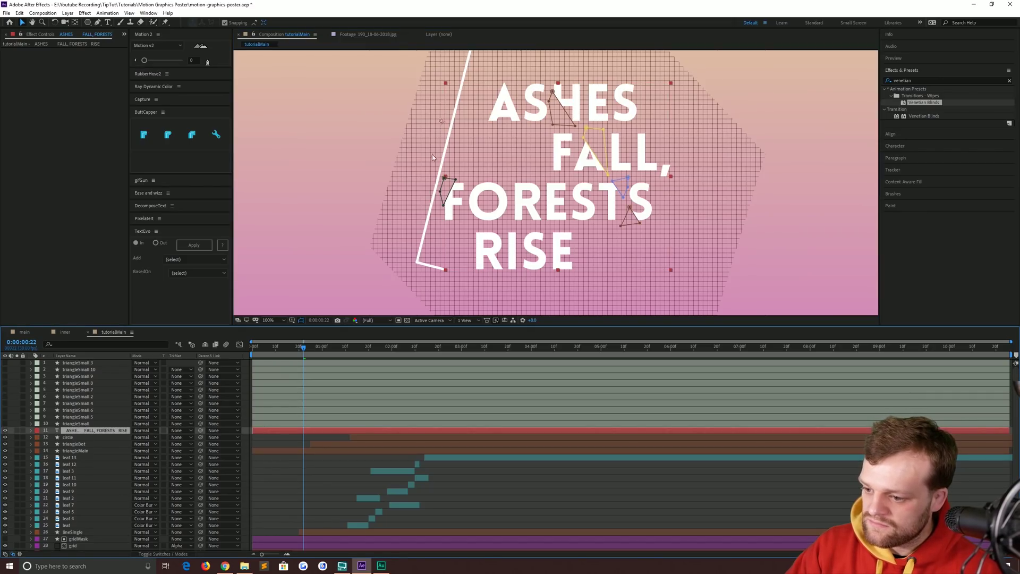
{"action": "left_click", "coordinate": [270, 348]}
{"action": "key", "text": "space"}
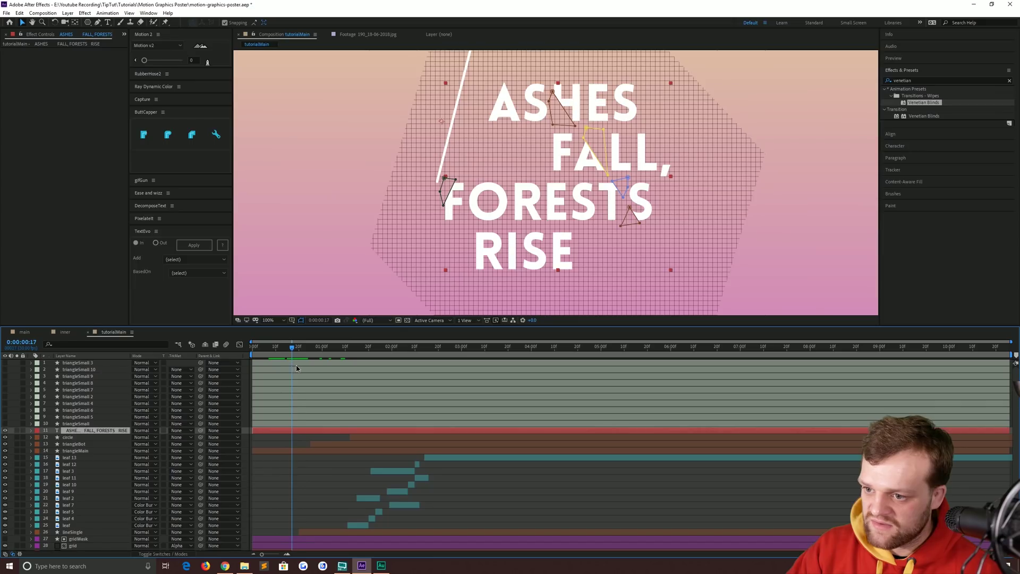
{"action": "key", "text": "space"}
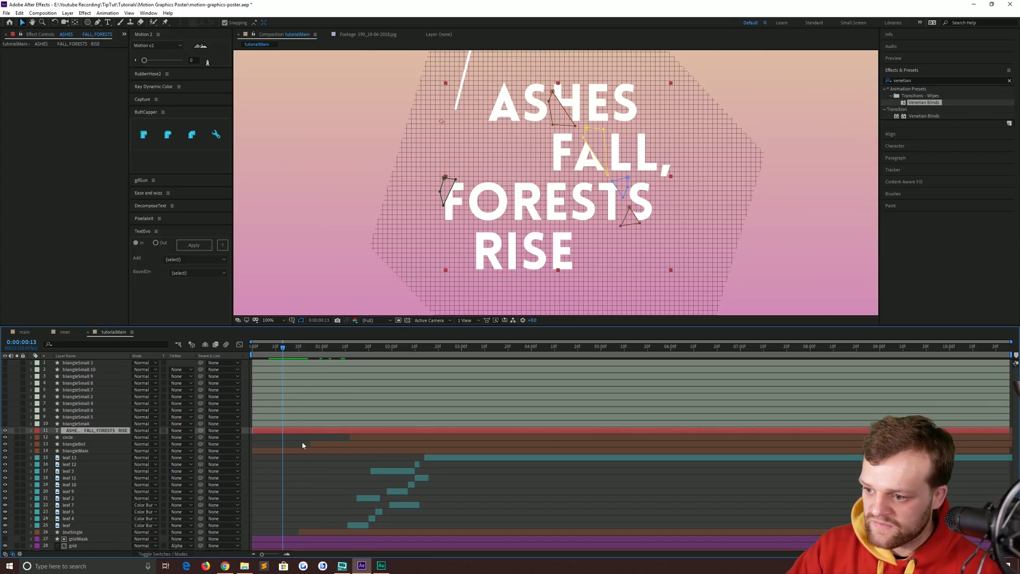
Deselect the title text and choose the Rectangle Tool from the shape flyout
{"action": "left_click", "coordinate": [278, 228]}
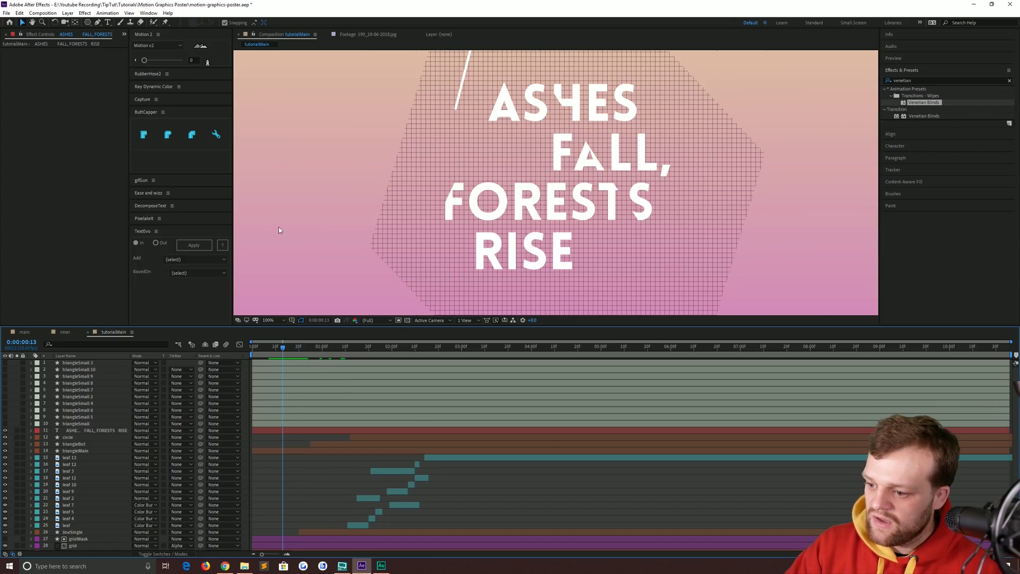
{"action": "left_click", "coordinate": [88, 23]}
{"action": "left_click", "coordinate": [130, 24]}
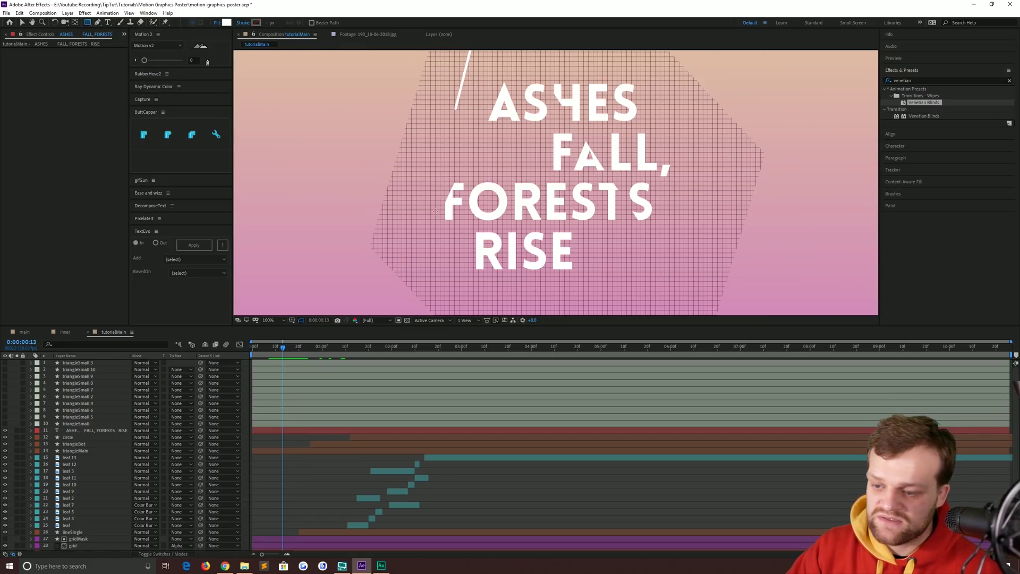
{"action": "scroll", "coordinate": [478, 116], "scroll_direction": "up", "scroll_amount": 3}
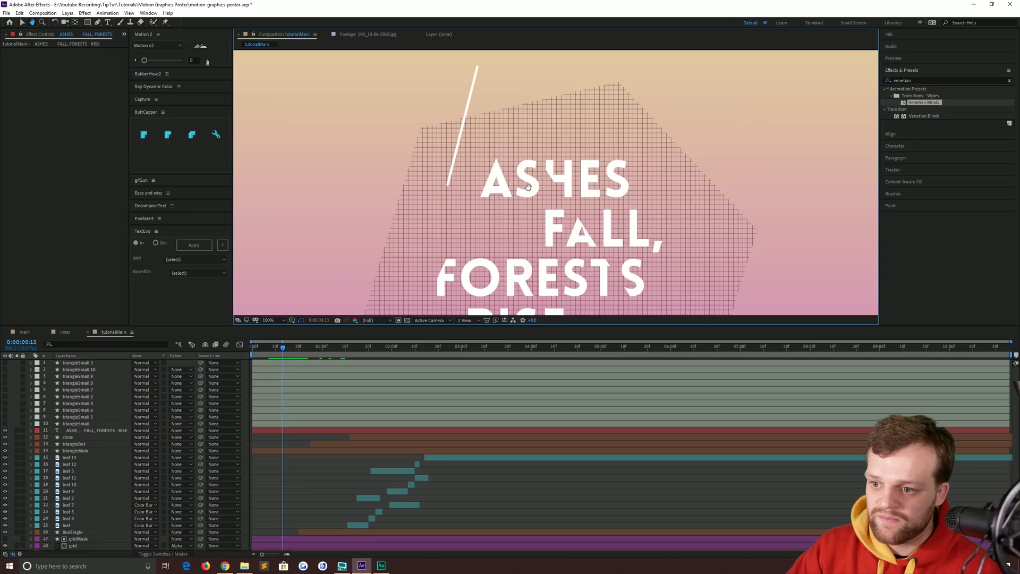
Draw a white rectangle over ASHES and move Shape Layer 1 just above the title layer
{"action": "left_click_drag", "start_coordinate": [471, 154], "coordinate": [638, 201]}
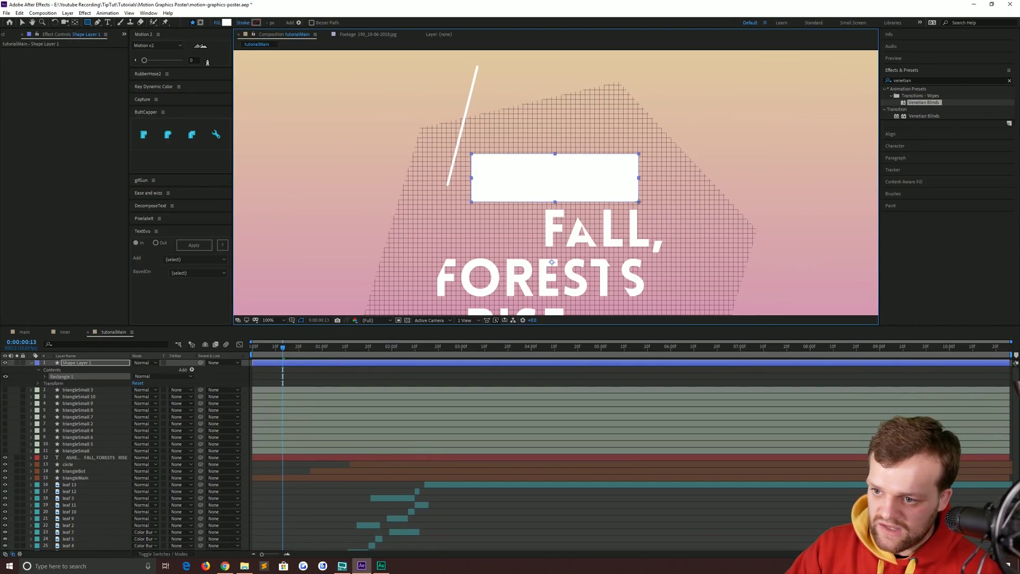
{"action": "left_click", "coordinate": [22, 22]}
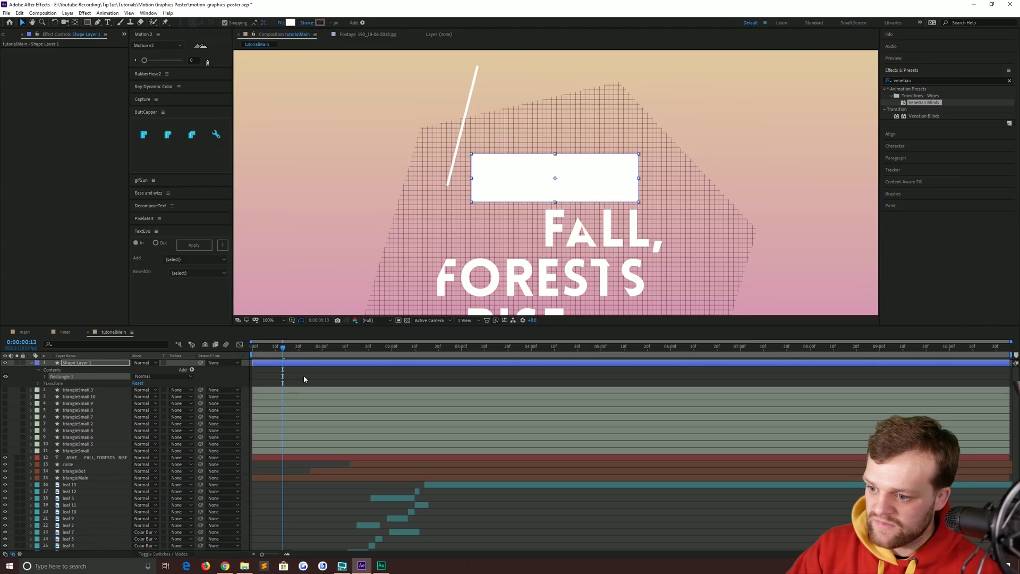
{"action": "left_click", "coordinate": [304, 376]}
{"action": "left_click", "coordinate": [96, 364]}
{"action": "key", "text": "ctrl+bracketleft"}
{"action": "key", "text": "ctrl+bracketleft"}
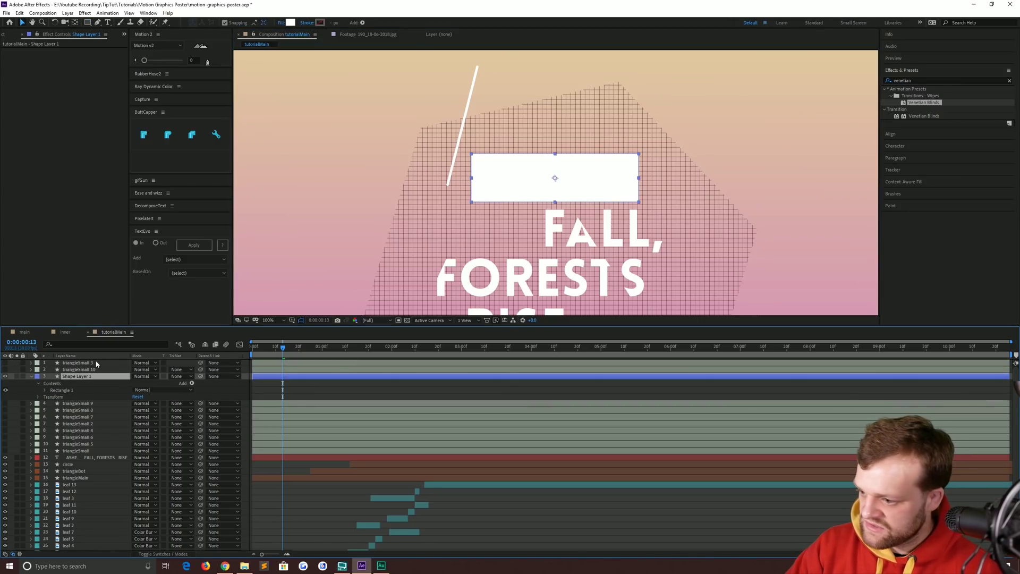
{"action": "key", "text": "ctrl+bracketleft"}
{"action": "key", "text": "ctrl+bracketleft"}
{"action": "key", "text": "ctrl+bracketleft"}
{"action": "key", "text": "ctrl+bracketleft"}
{"action": "key", "text": "ctrl+bracketleft"}
{"action": "key", "text": "ctrl+bracketleft"}
{"action": "key", "text": "ctrl+bracketleft"}
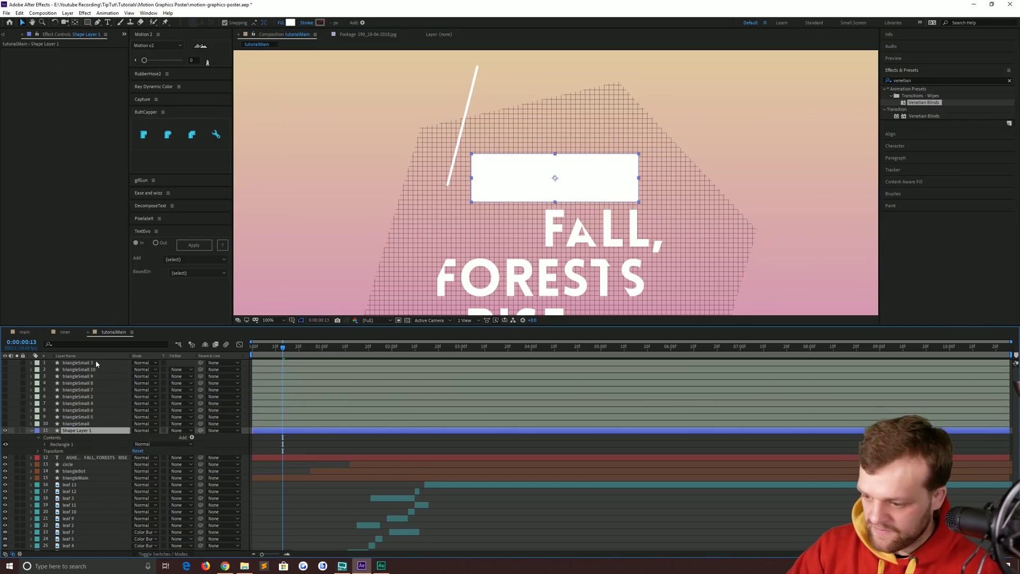
{"action": "key", "text": "ctrl+grave"}
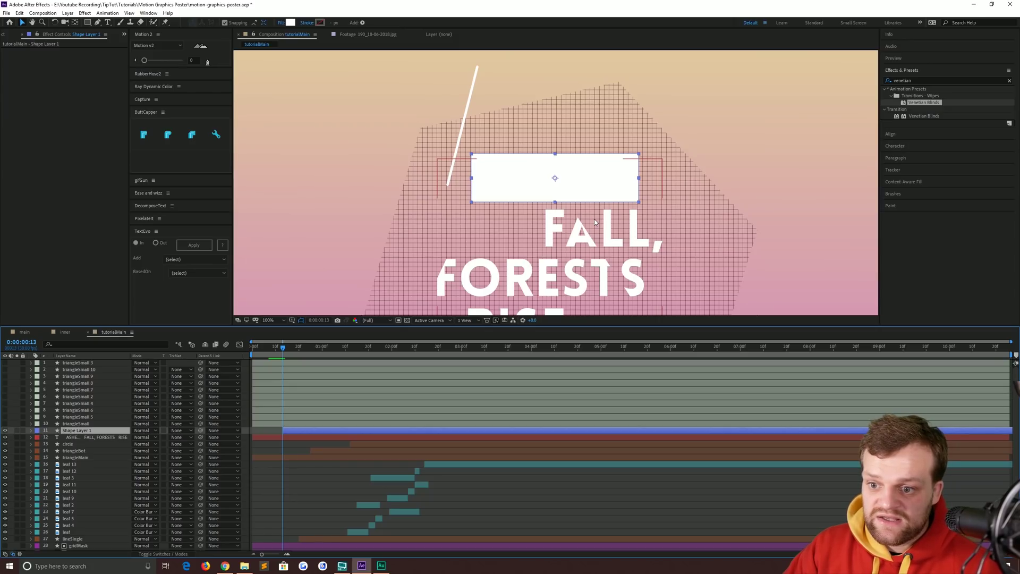
Move the white bar to the right of ASHES at its first Position keyframe
{"action": "key", "text": "p"}
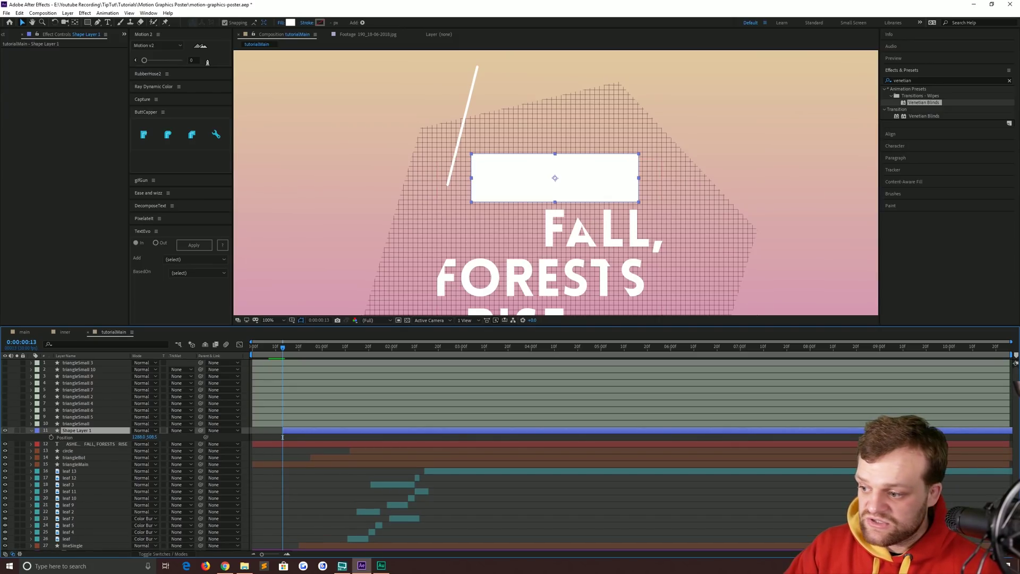
{"action": "left_click", "coordinate": [58, 437]}
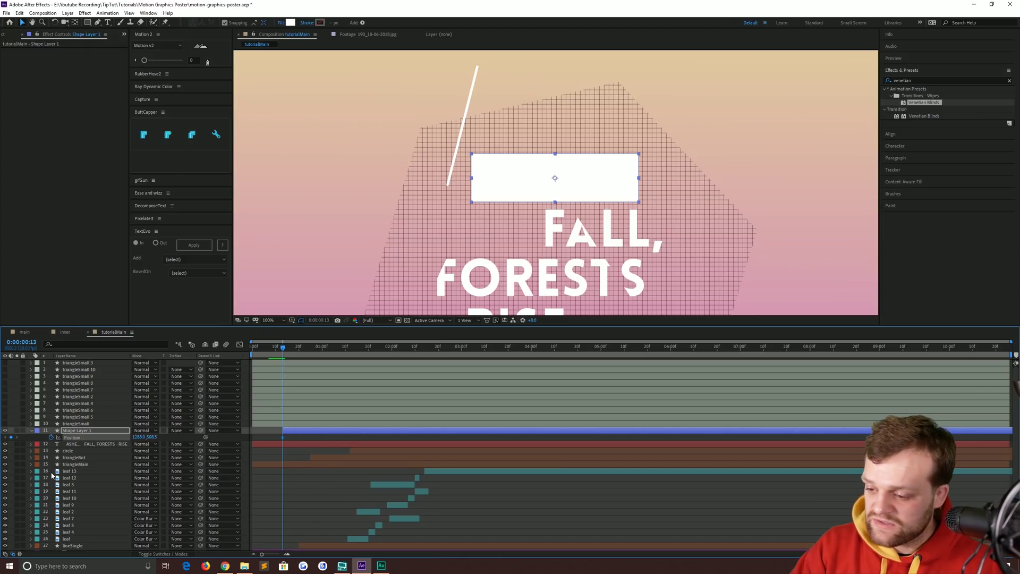
{"action": "key", "text": "space"}
{"action": "key", "text": "space"}
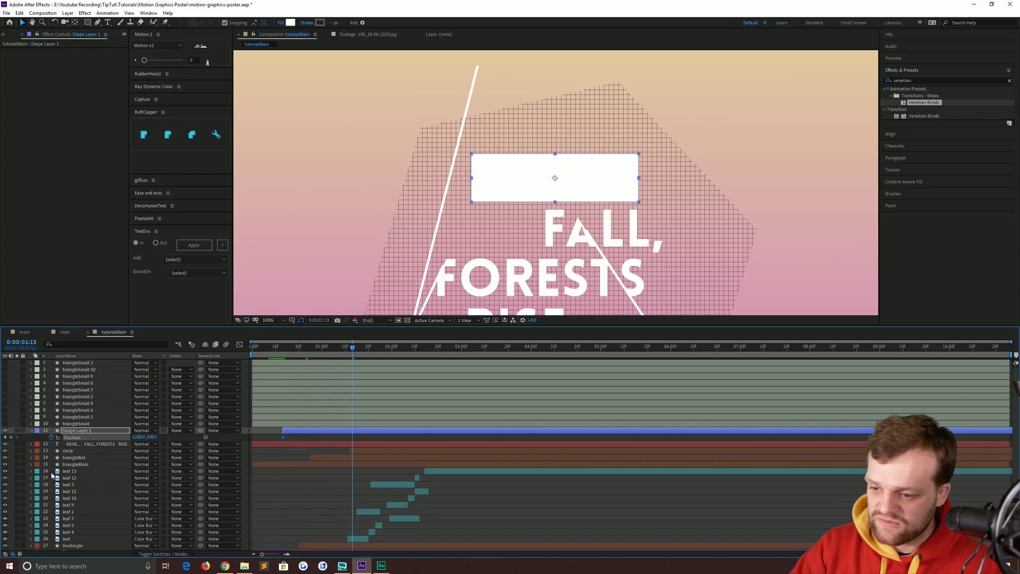
{"action": "key", "text": "space"}
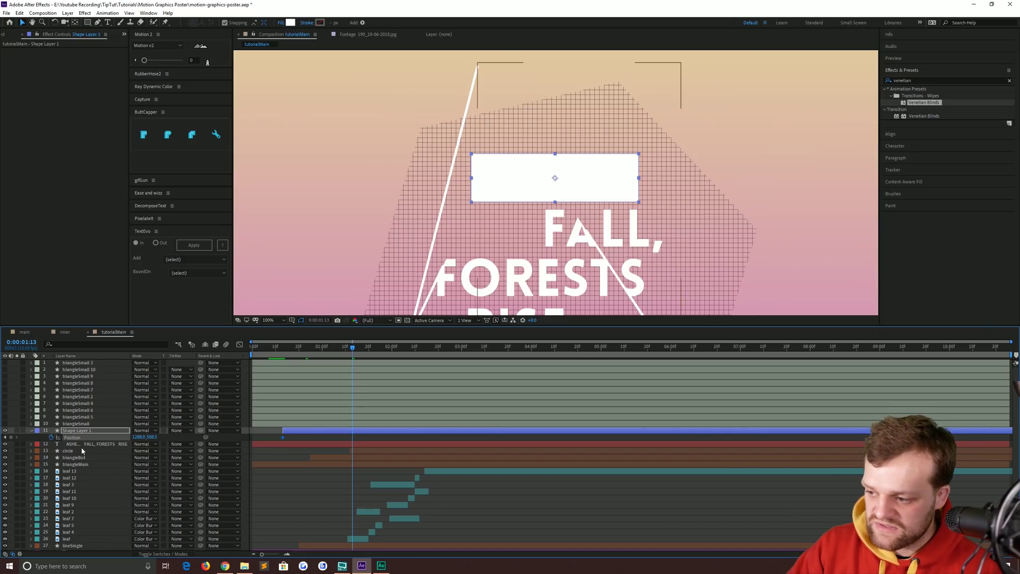
{"action": "key", "text": "space"}
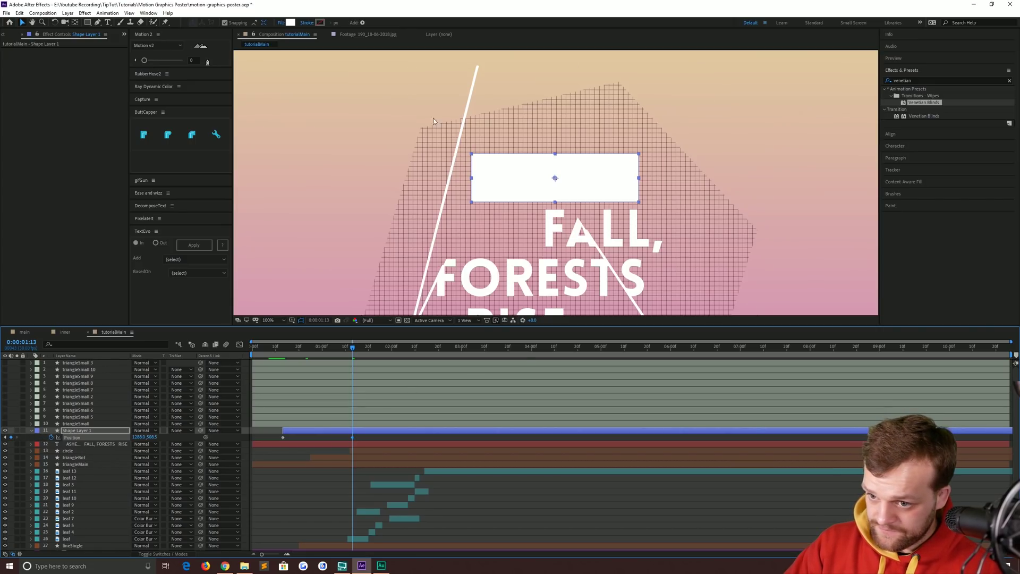
{"action": "left_click", "coordinate": [6, 437]}
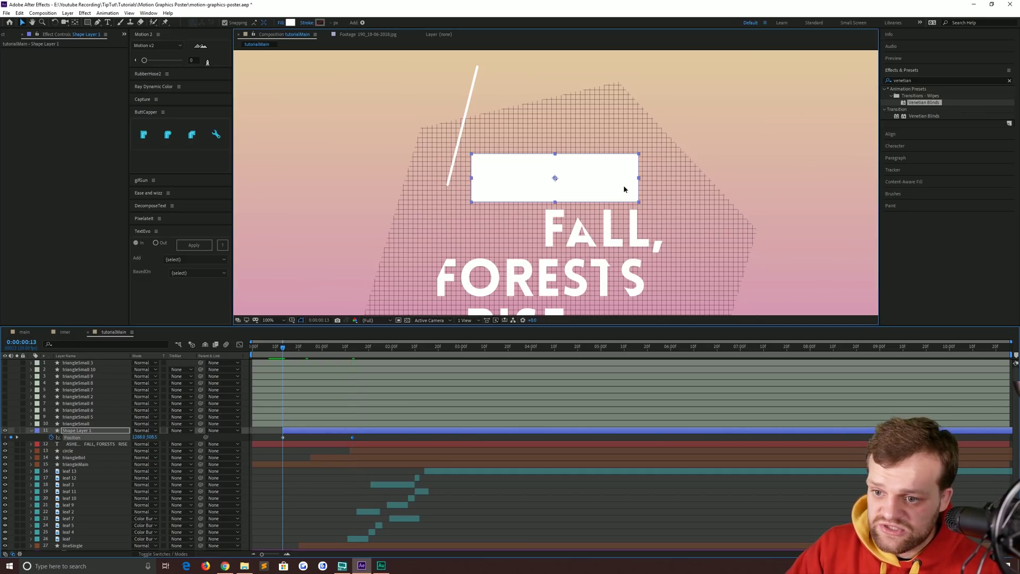
{"action": "mouse_move", "coordinate": [624, 185]}
{"action": "left_mouse_down"}
{"action": "mouse_move", "coordinate": [689, 172]}
{"action": "mouse_move", "coordinate": [785, 175]}
{"action": "left_mouse_up"}
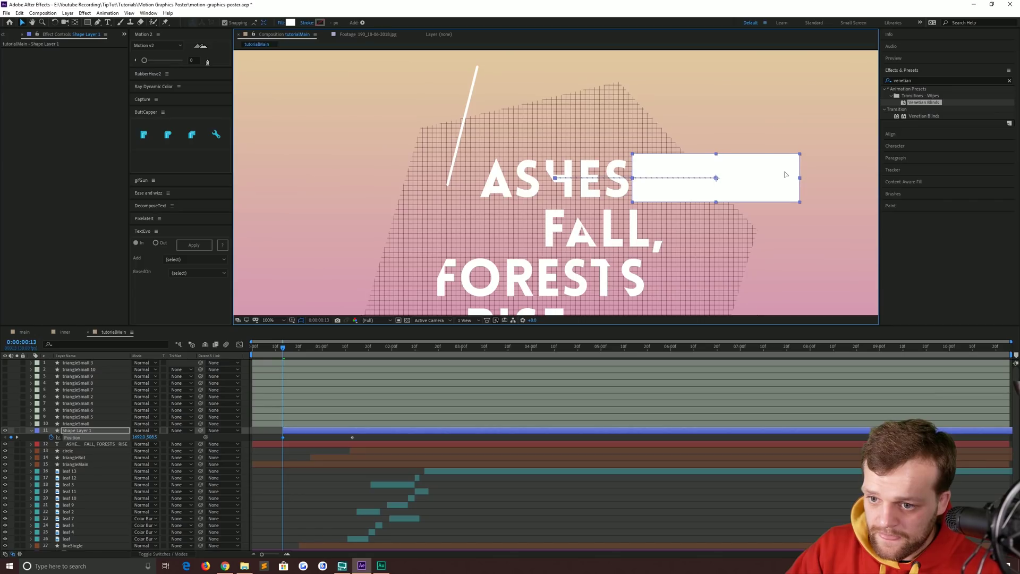
Give the bar's two Position keyframes a sharp, quick ease in the speed graph
{"action": "left_click", "coordinate": [360, 443]}
{"action": "left_click", "coordinate": [281, 430]}
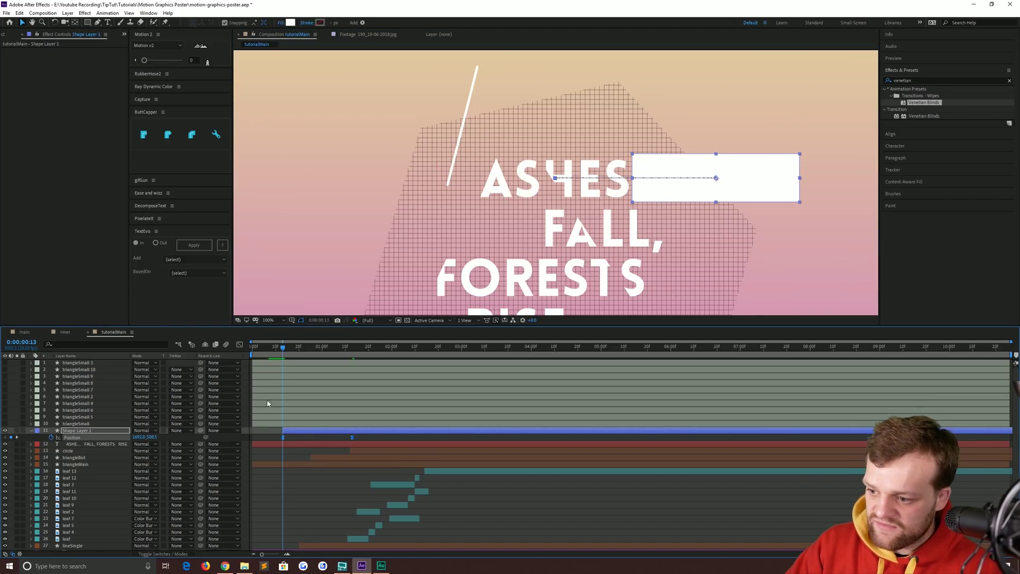
{"action": "left_click", "coordinate": [239, 344]}
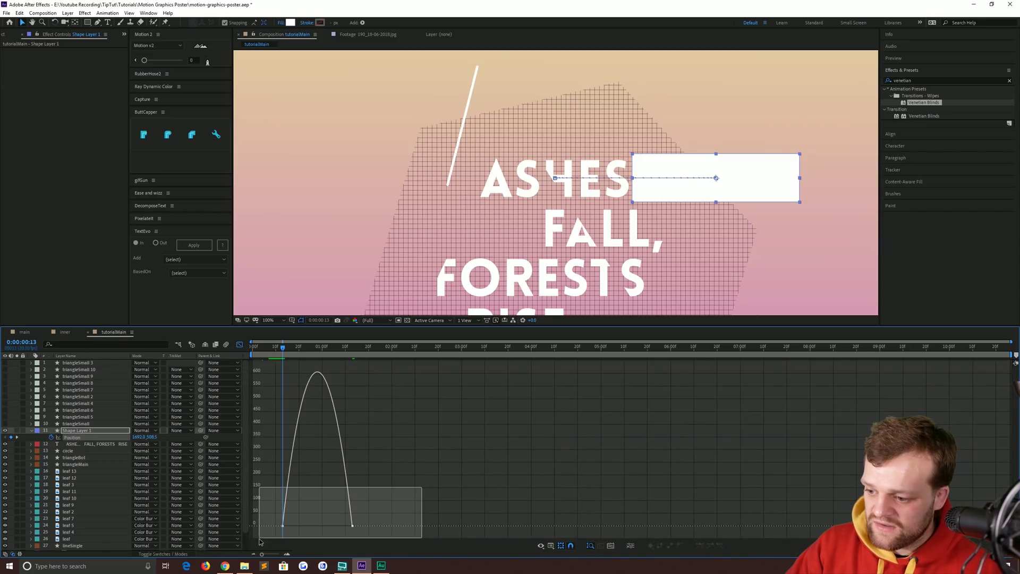
{"action": "left_click_drag", "start_coordinate": [423, 486], "coordinate": [259, 542]}
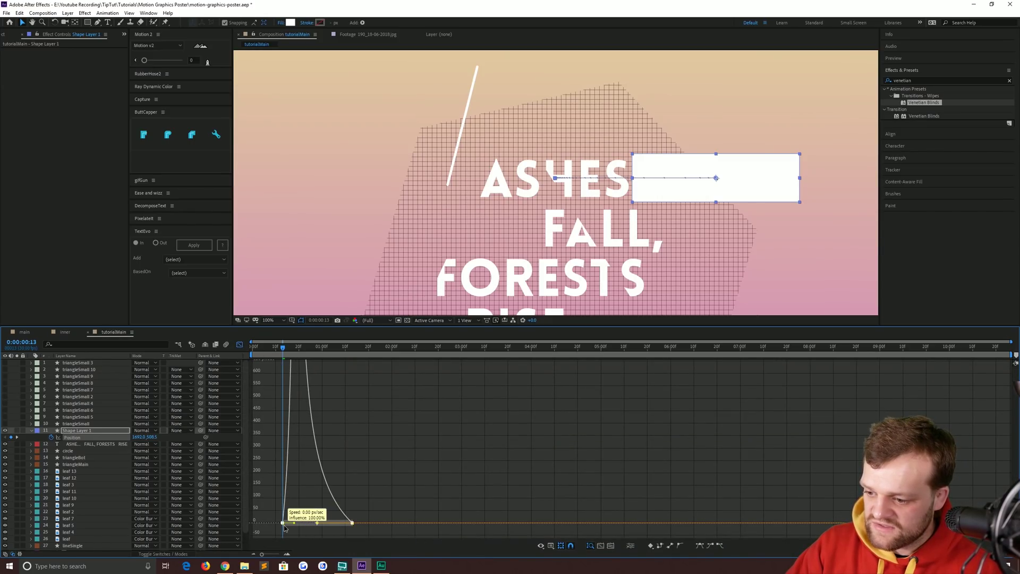
{"action": "left_click_drag", "start_coordinate": [340, 525], "coordinate": [289, 525]}
{"action": "left_click", "coordinate": [239, 344]}
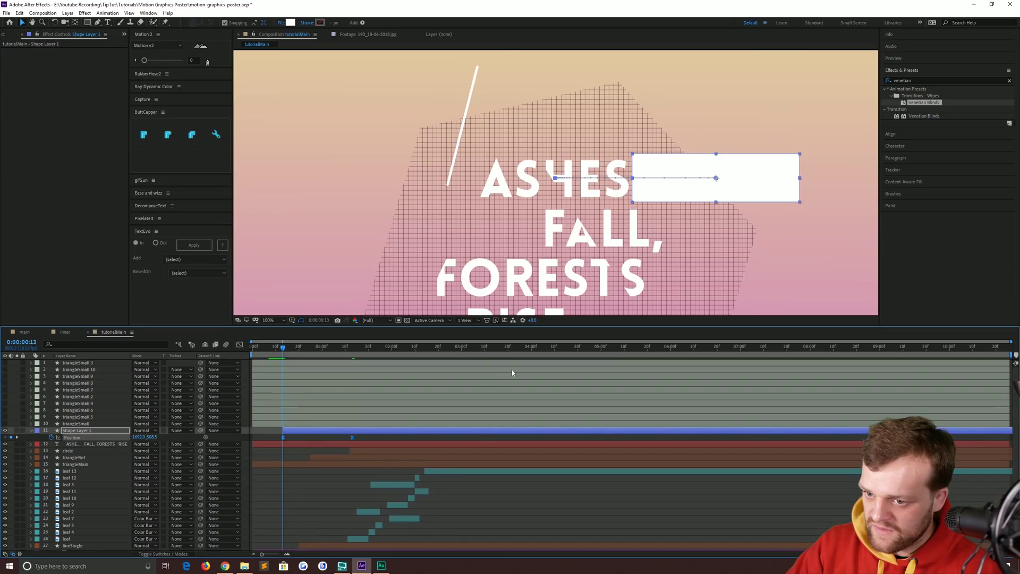
Show the title text's Position keyframes and step between them, ending at frame 13
{"action": "key", "text": "space"}
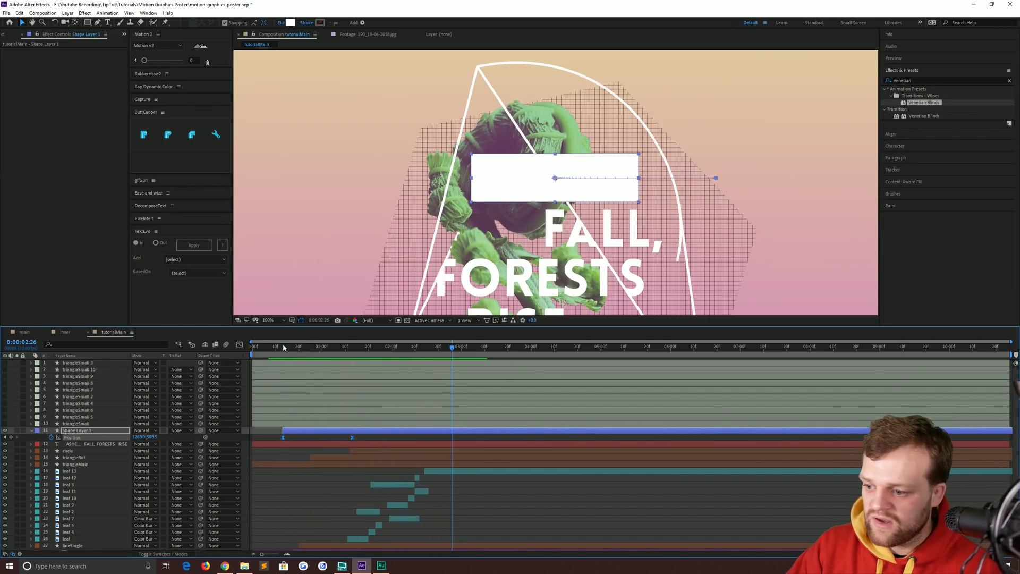
{"action": "left_click", "coordinate": [308, 352]}
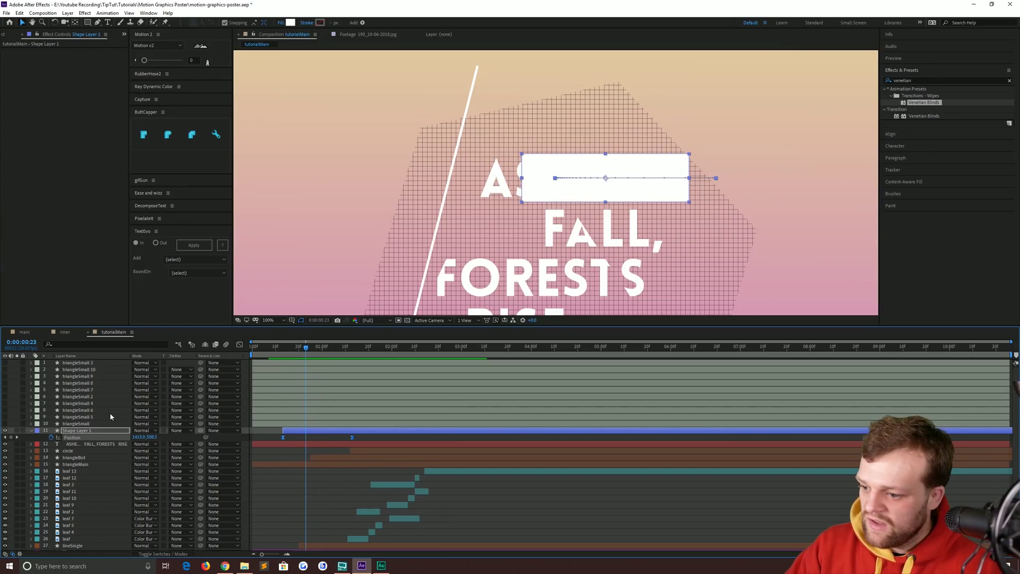
{"action": "left_click", "coordinate": [77, 445]}
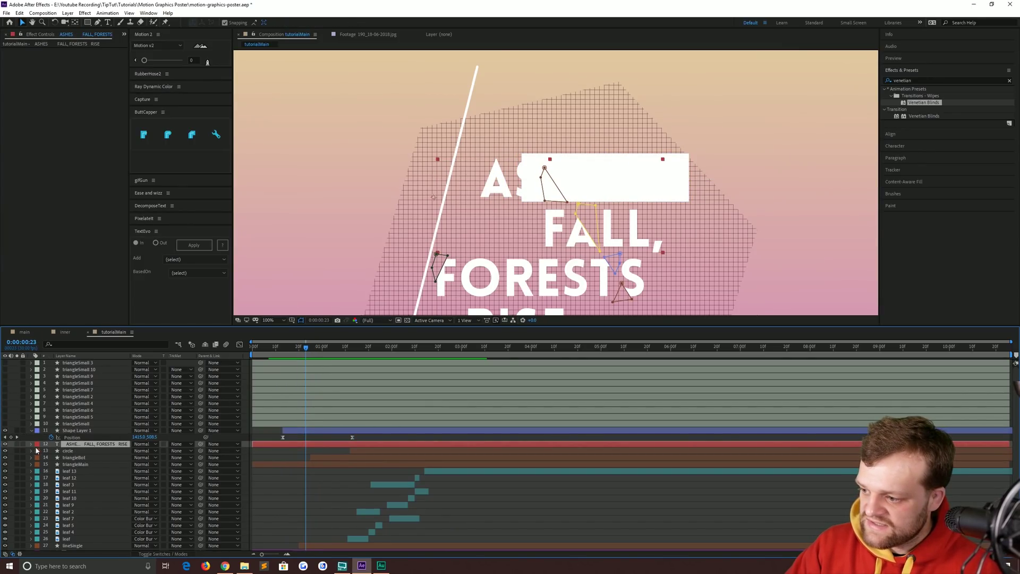
{"action": "key", "text": "p"}
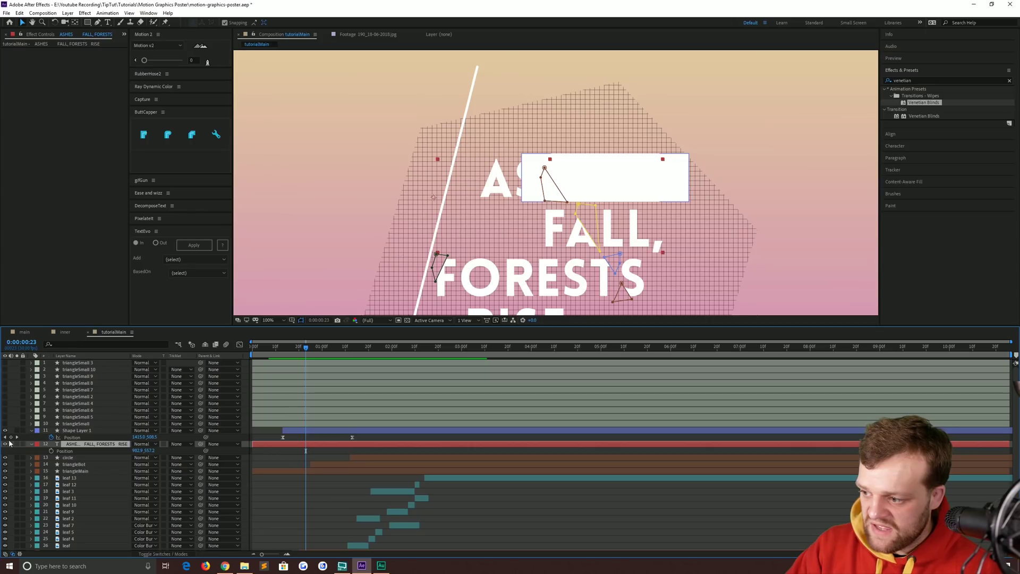
{"action": "left_click", "coordinate": [6, 437]}
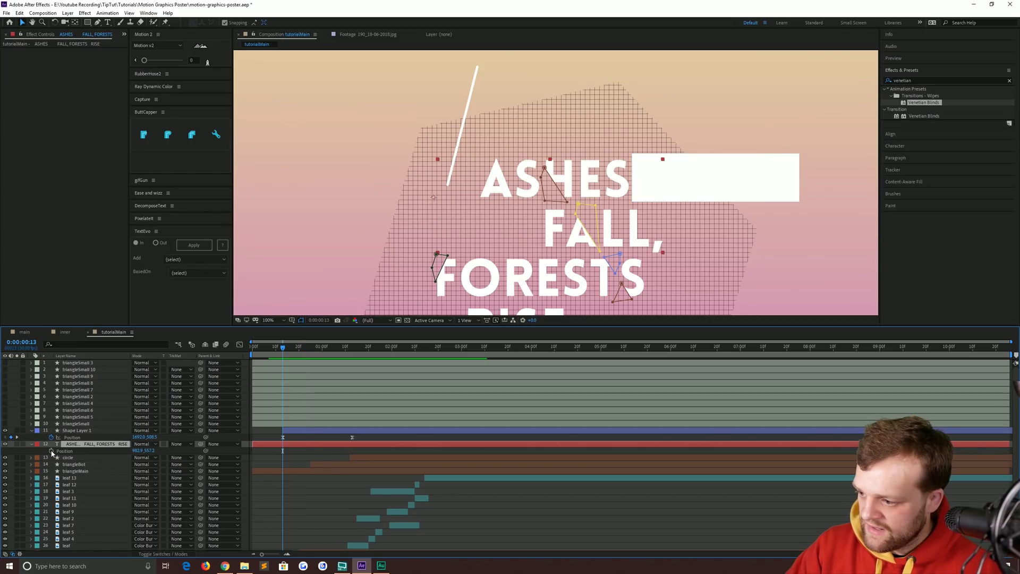
{"action": "key", "text": "k"}
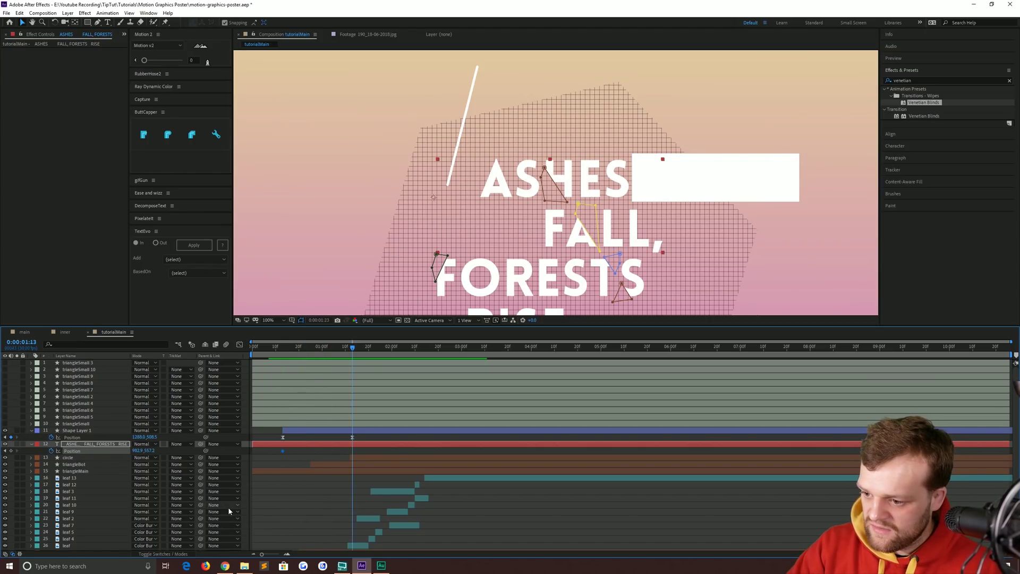
{"action": "key", "text": "k"}
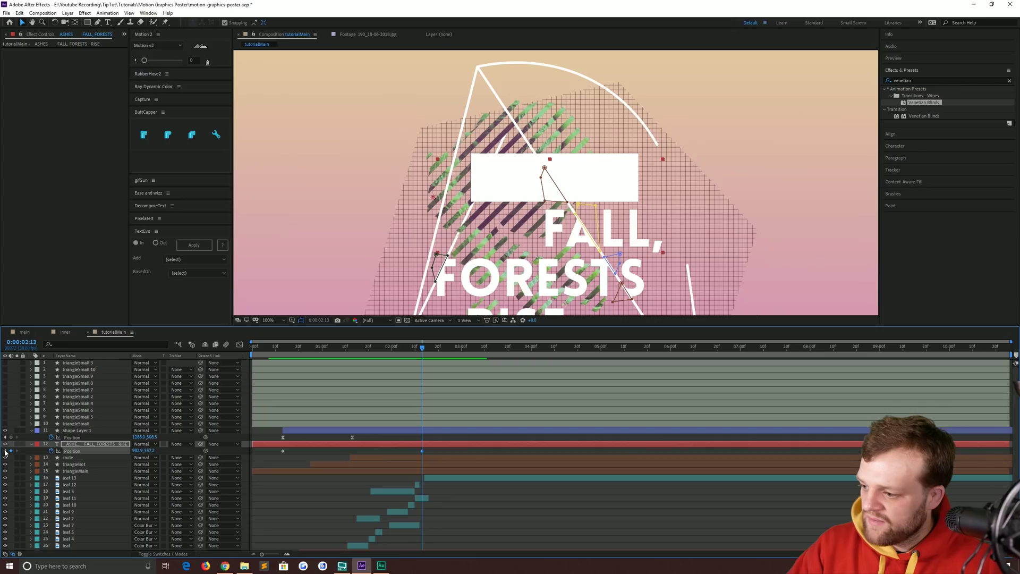
{"action": "key", "text": "j"}
{"action": "key", "text": "j"}
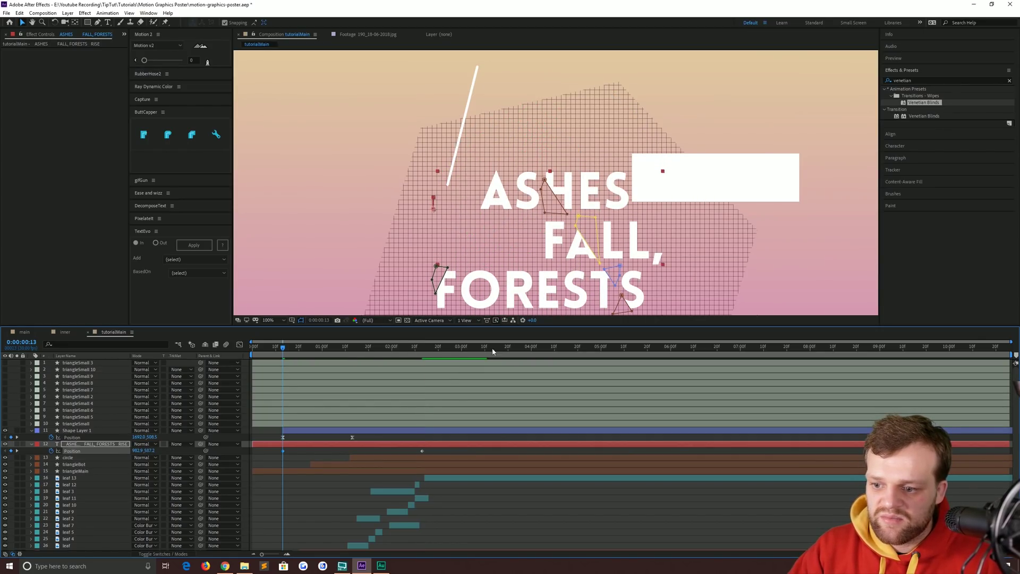
Apply the same fast-start ease to the text's Position keyframes in the speed graph
{"action": "left_click_drag", "start_coordinate": [428, 456], "coordinate": [271, 461]}
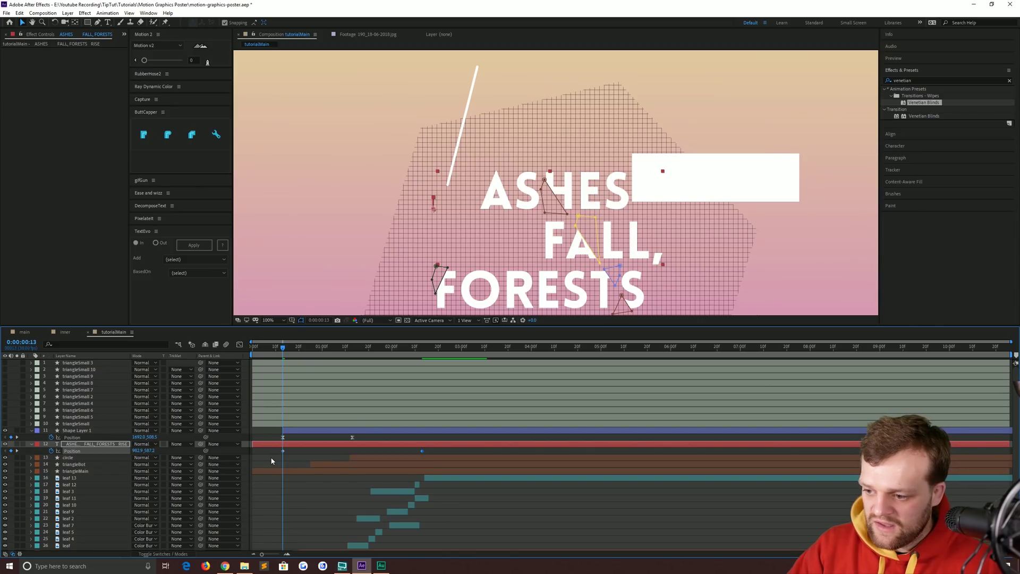
{"action": "left_click", "coordinate": [239, 344]}
{"action": "left_click_drag", "start_coordinate": [459, 467], "coordinate": [251, 538]}
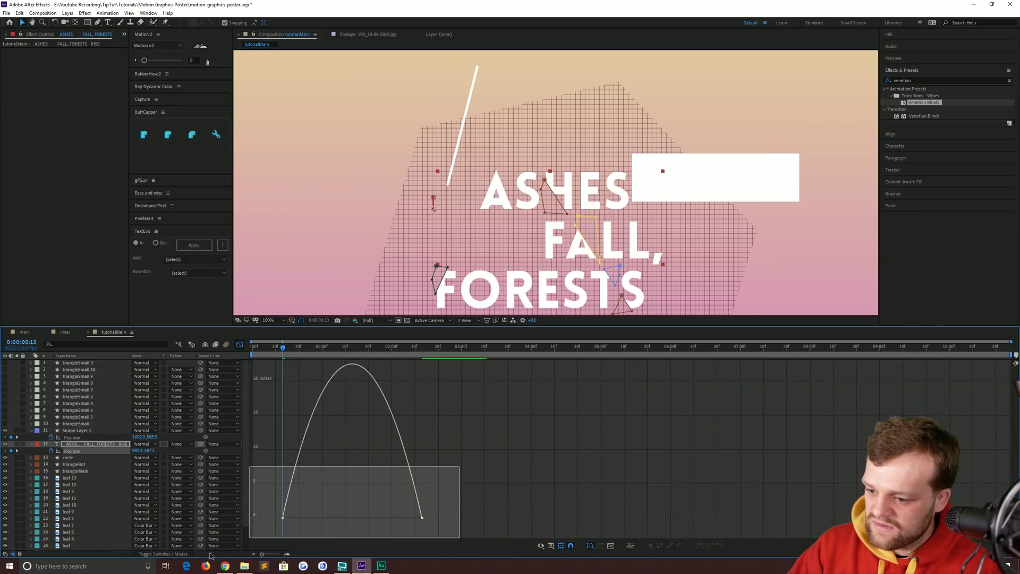
{"action": "left_click_drag", "start_coordinate": [399, 524], "coordinate": [352, 523]}
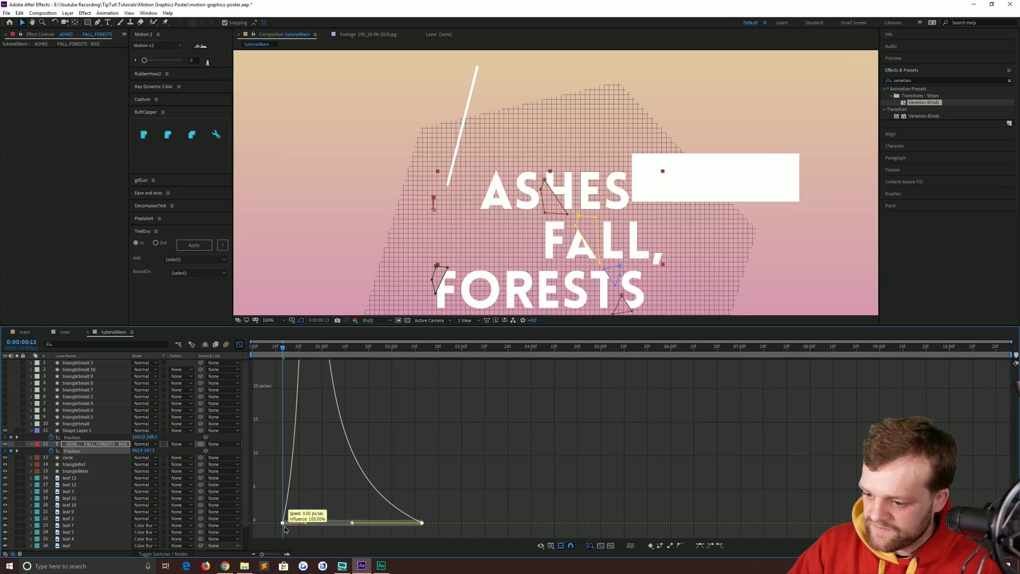
{"action": "left_click", "coordinate": [239, 345]}
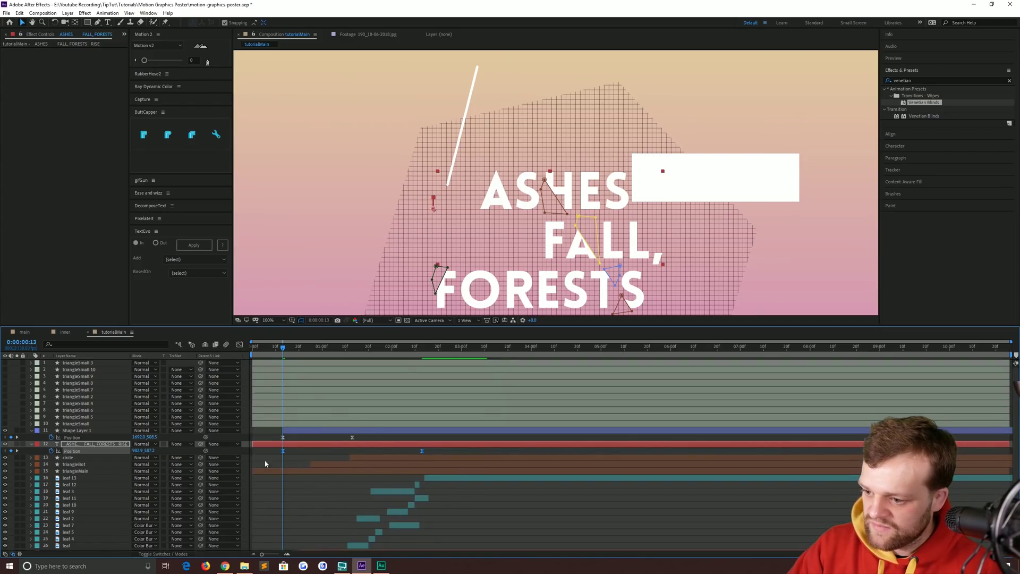
{"action": "left_click", "coordinate": [93, 447]}
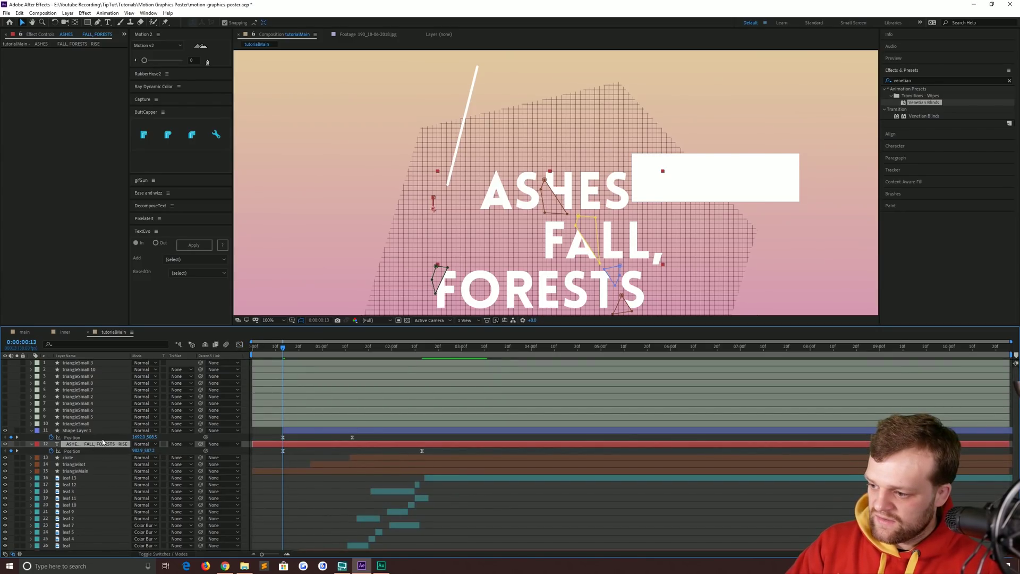
Set the title text layer's Track Matte to Alpha Matte using the white bar
{"action": "left_click", "coordinate": [179, 446]}
{"action": "left_click", "coordinate": [195, 466]}
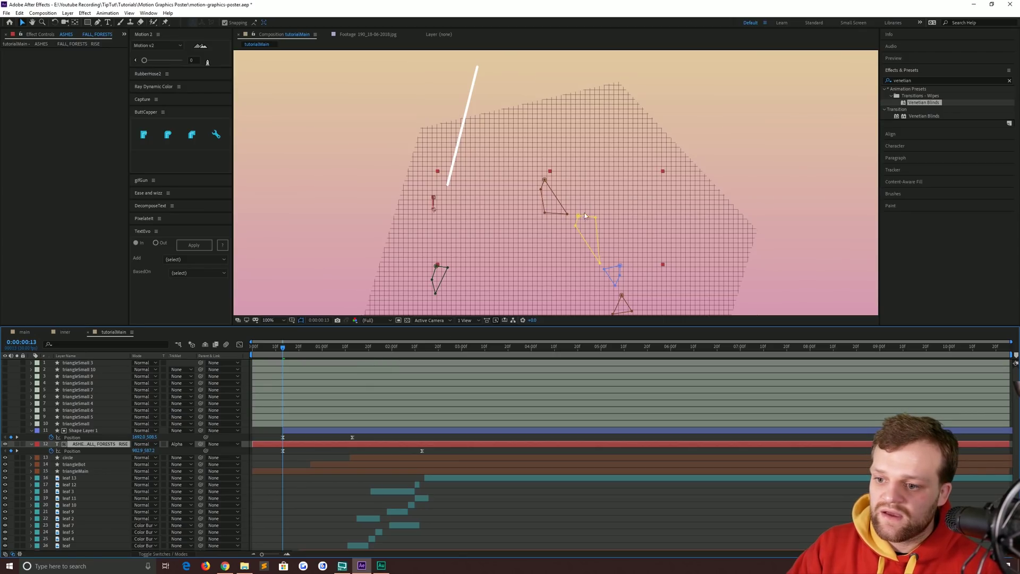
{"action": "key", "text": "comma"}
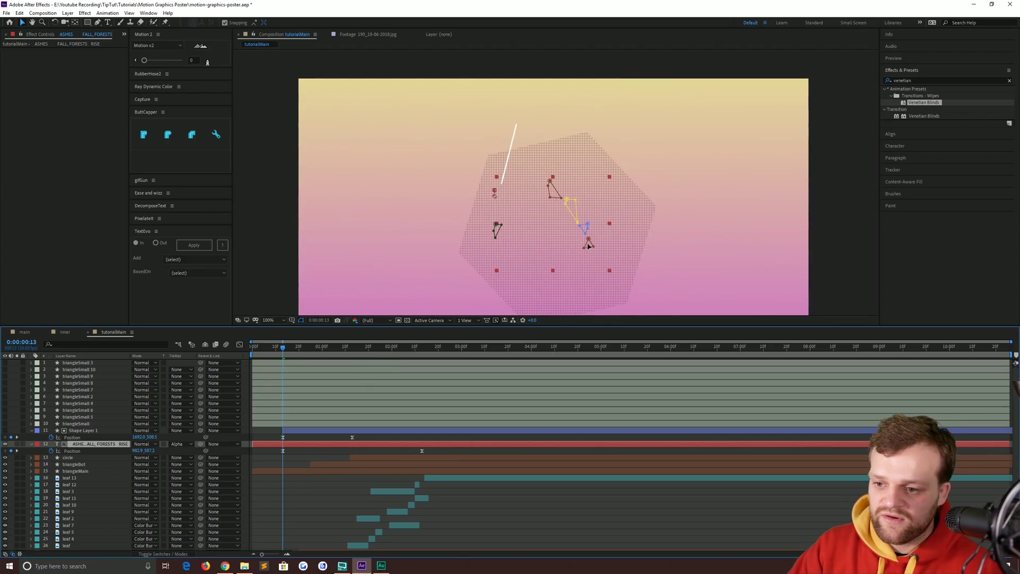
{"action": "key", "text": "period"}
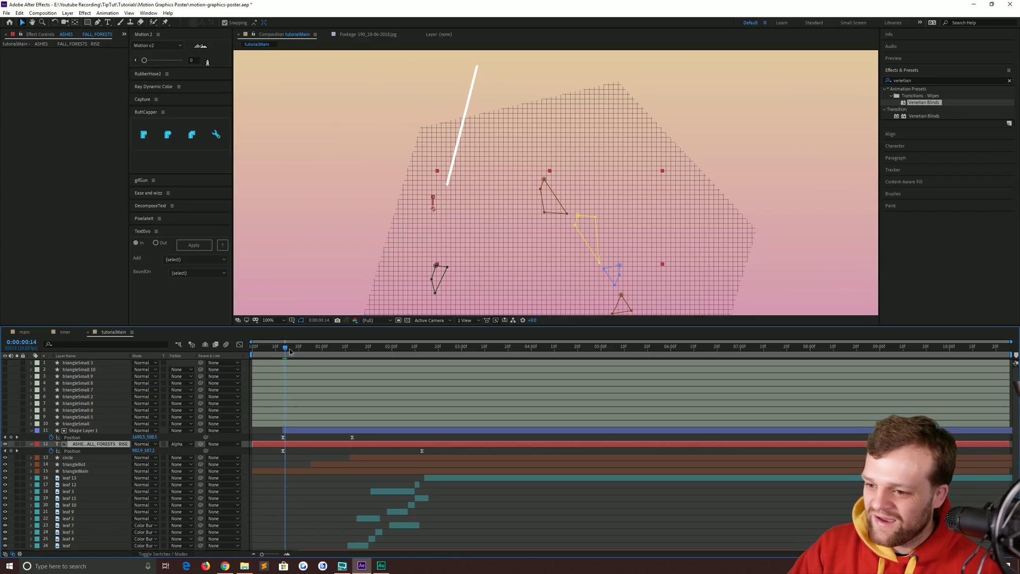
{"action": "left_click_drag", "start_coordinate": [282, 349], "coordinate": [325, 348]}
{"action": "scroll", "coordinate": [84, 501], "scroll_direction": "down", "scroll_amount": 2}
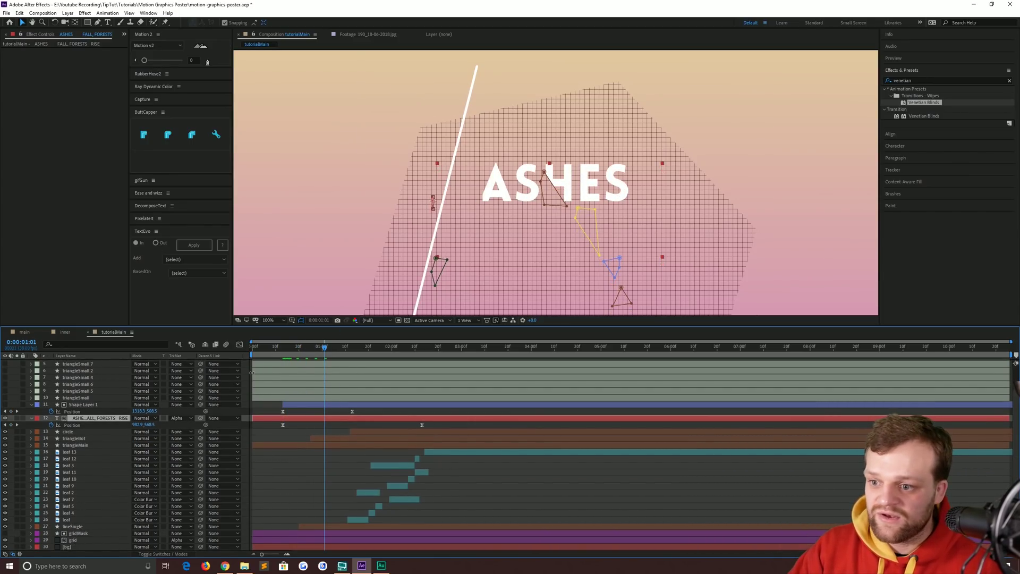
Scrub through the ASHES reveal twice and return to frame 13
{"action": "mouse_move", "coordinate": [275, 349]}
{"action": "left_mouse_down"}
{"action": "mouse_move", "coordinate": [359, 363]}
{"action": "mouse_move", "coordinate": [276, 371]}
{"action": "mouse_move", "coordinate": [326, 372]}
{"action": "mouse_move", "coordinate": [285, 374]}
{"action": "mouse_move", "coordinate": [307, 375]}
{"action": "left_mouse_up"}
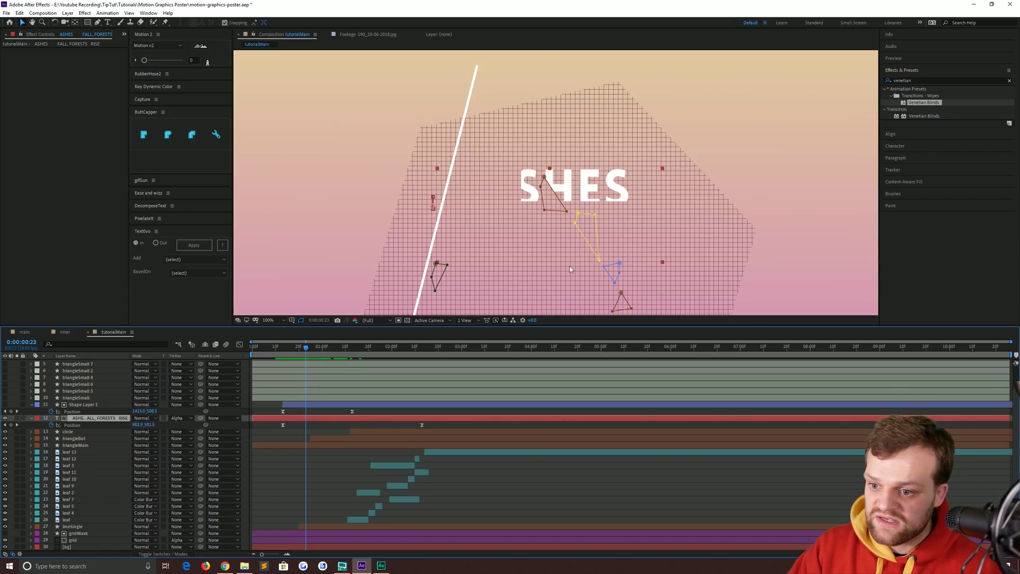
{"action": "mouse_move", "coordinate": [347, 345]}
{"action": "left_mouse_down"}
{"action": "mouse_move", "coordinate": [419, 364]}
{"action": "mouse_move", "coordinate": [372, 365]}
{"action": "mouse_move", "coordinate": [285, 413]}
{"action": "left_mouse_up"}
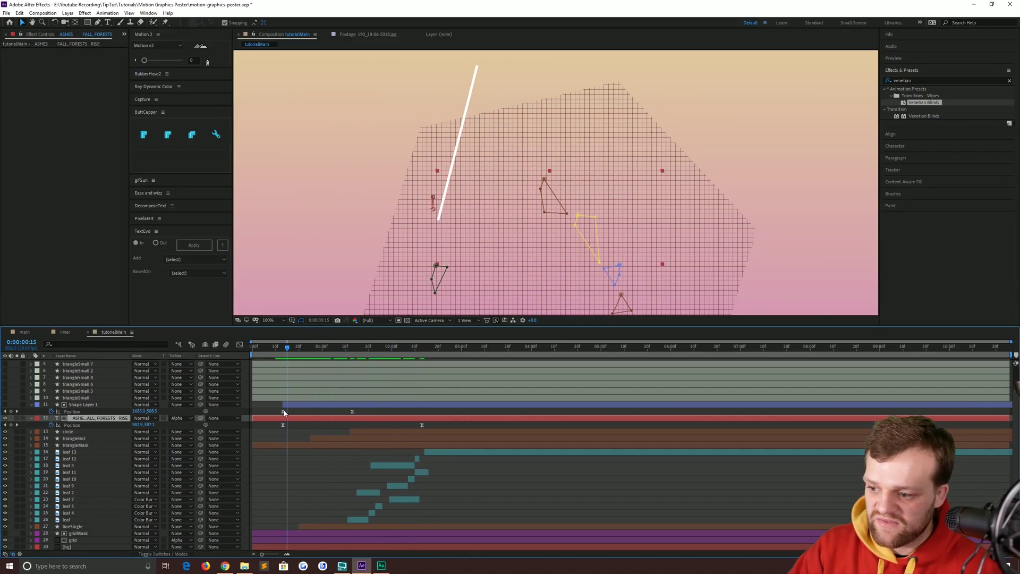
{"action": "key", "text": "Page_Up"}
{"action": "key", "text": "Page_Up"}
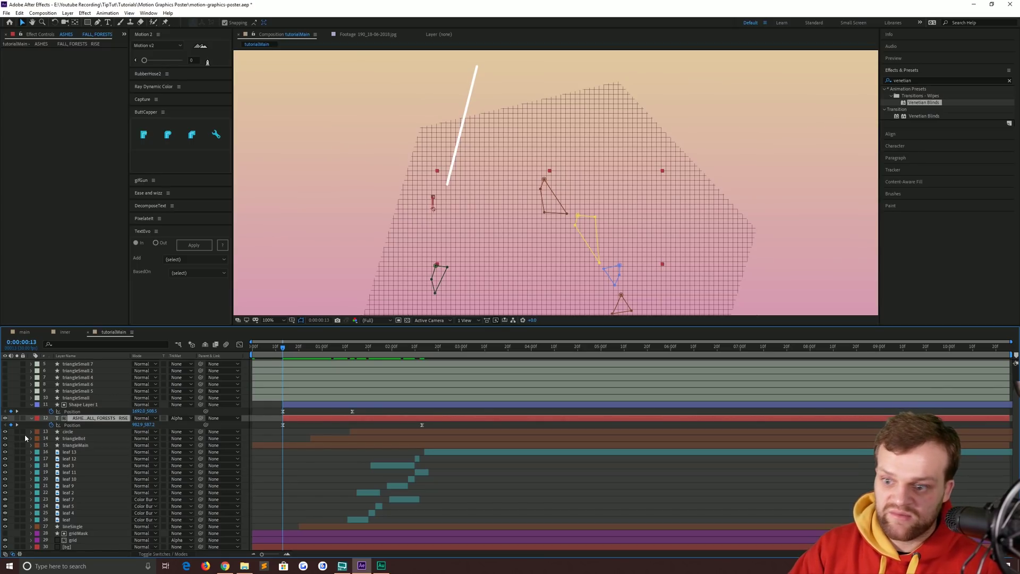
{"action": "left_click_drag", "start_coordinate": [538, 299], "coordinate": [544, 215]}
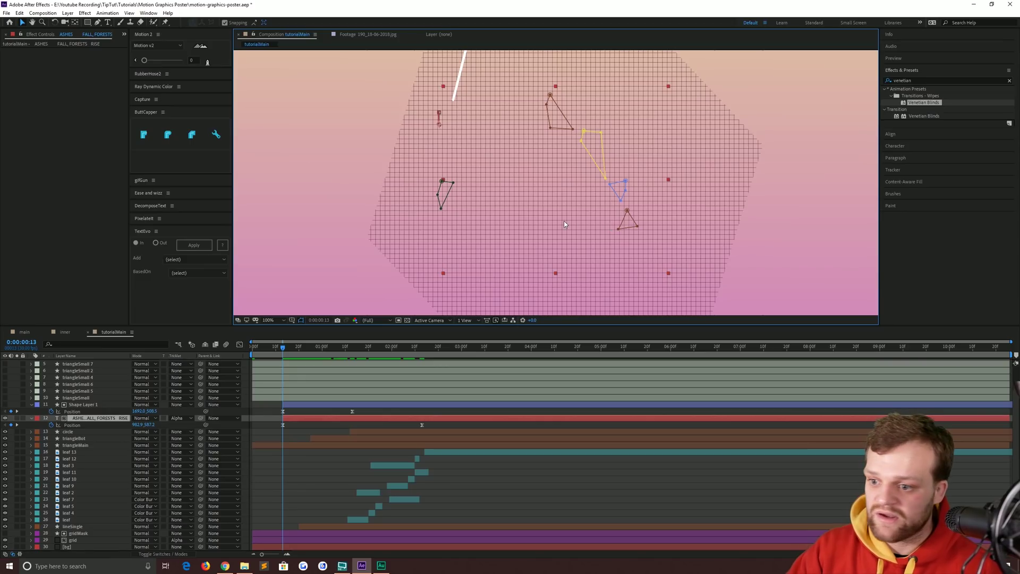
{"action": "left_click_drag", "start_coordinate": [507, 177], "coordinate": [502, 188]}
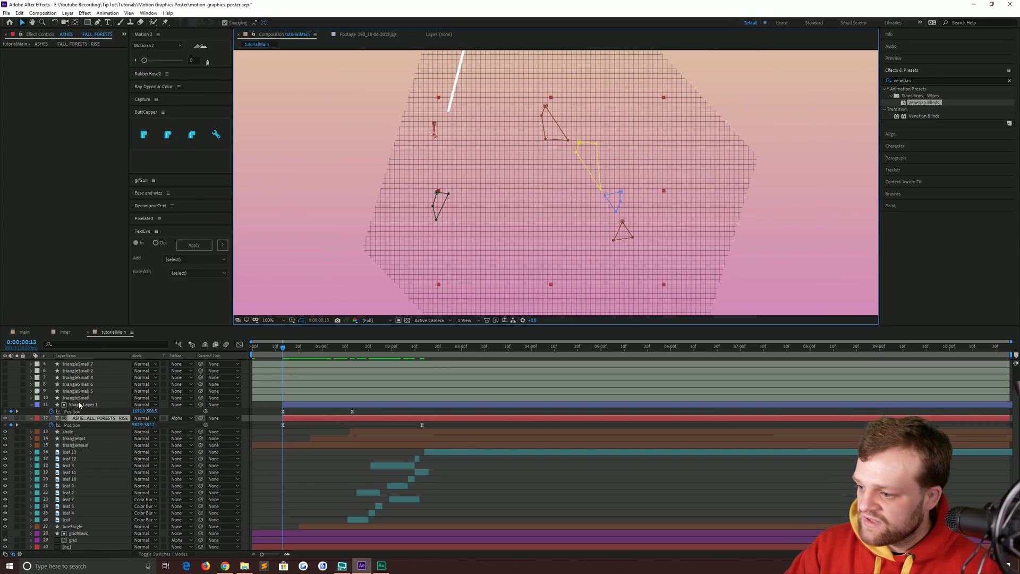
Duplicate the bar and its matted title layer and show their Position keyframes
{"action": "left_click", "coordinate": [79, 404]}
{"action": "left_click", "coordinate": [81, 417]}
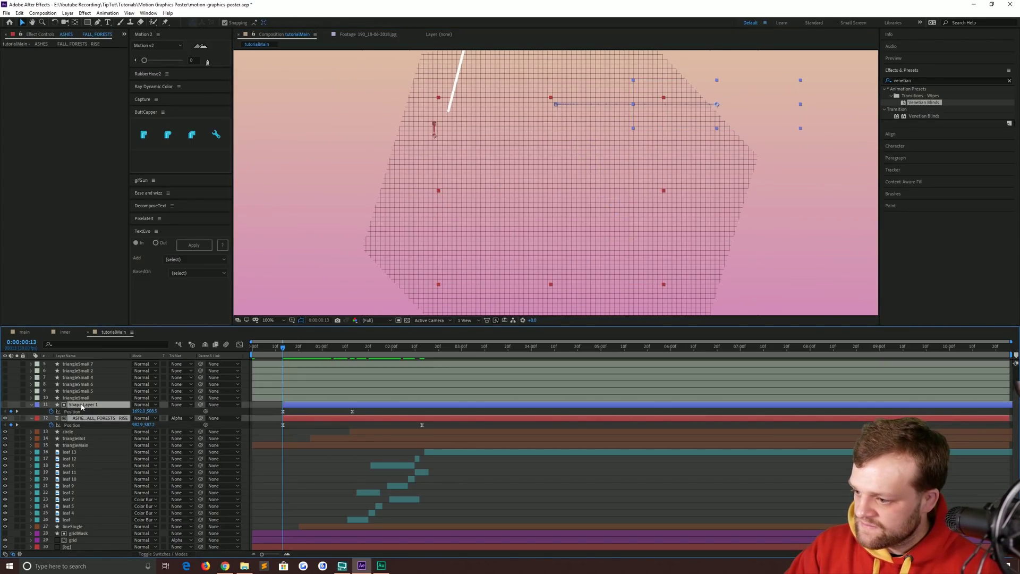
{"action": "key", "text": "ctrl+d"}
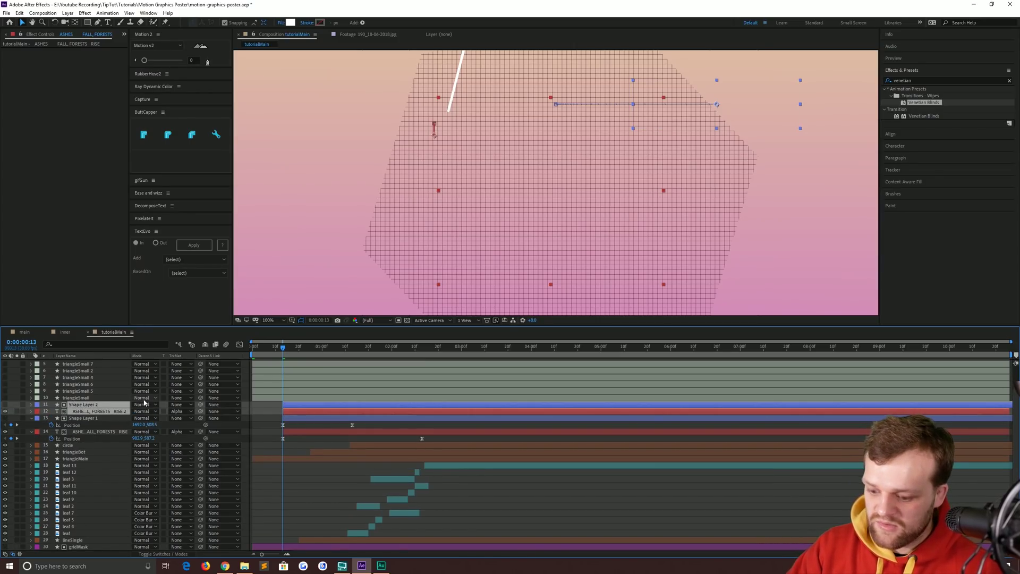
{"action": "key", "text": "p"}
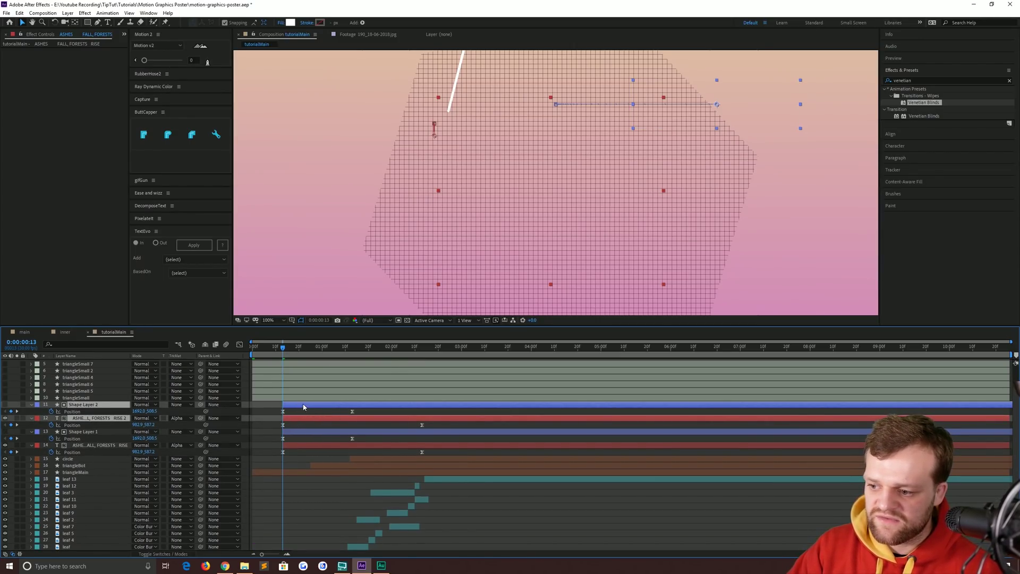
{"action": "left_click", "coordinate": [353, 412]}
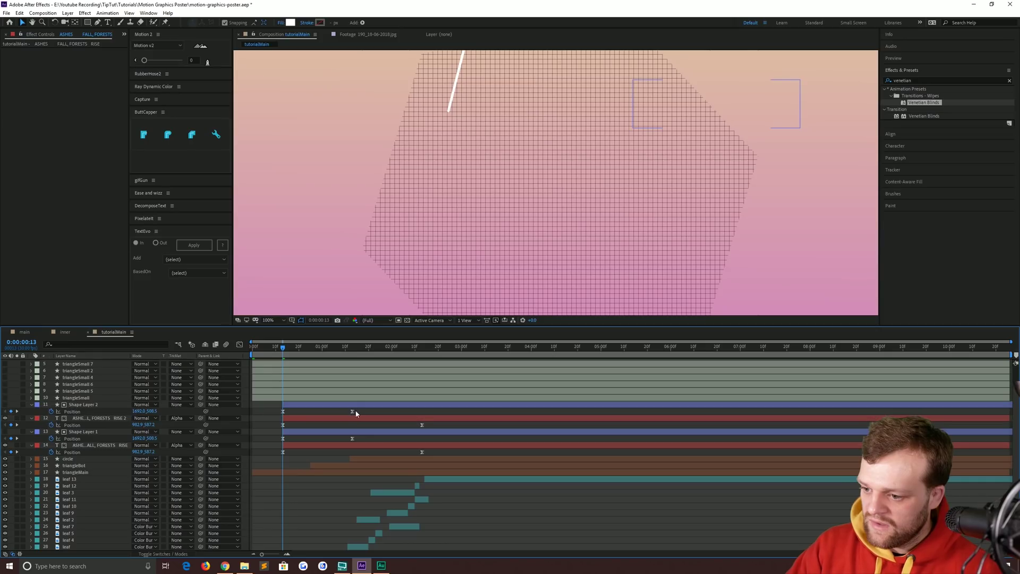
{"action": "left_click_drag", "start_coordinate": [359, 413], "coordinate": [265, 403]}
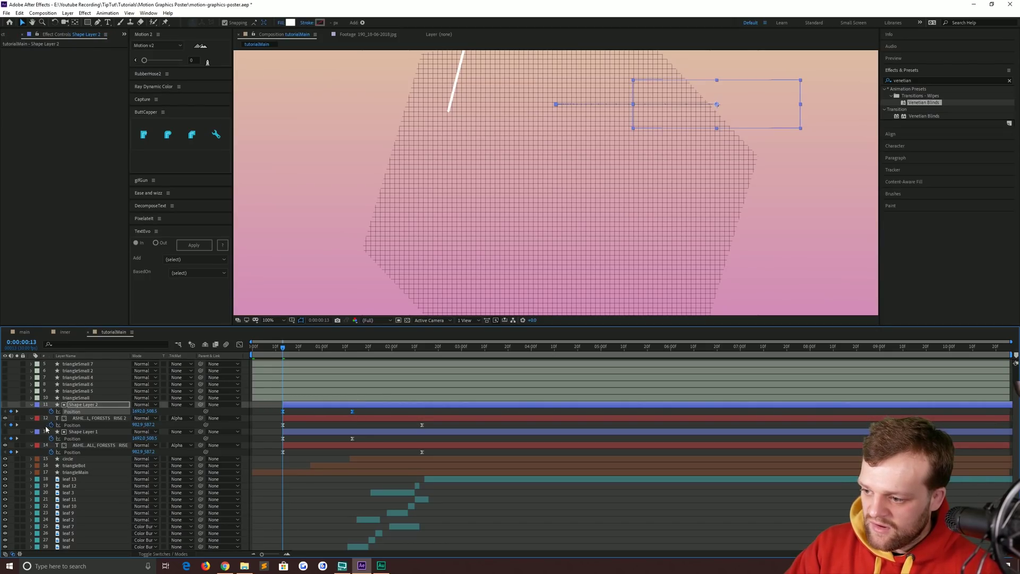
At the next keyframe, nudge the second bar below ASHES to reveal FALL
{"action": "left_click", "coordinate": [18, 412]}
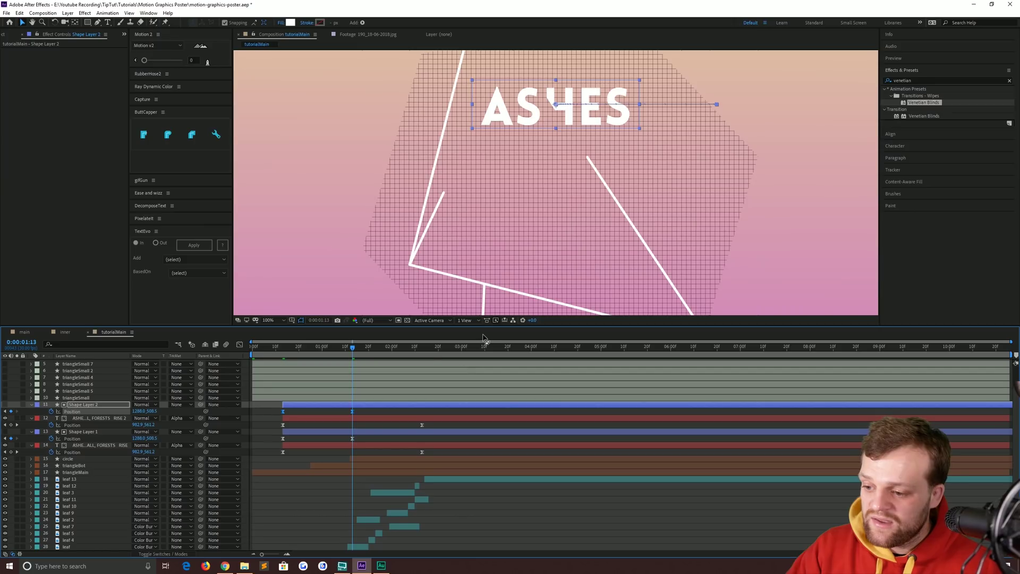
{"action": "key", "text": "shift+Down"}
{"action": "key", "text": "shift+Down"}
{"action": "key", "text": "shift+Down"}
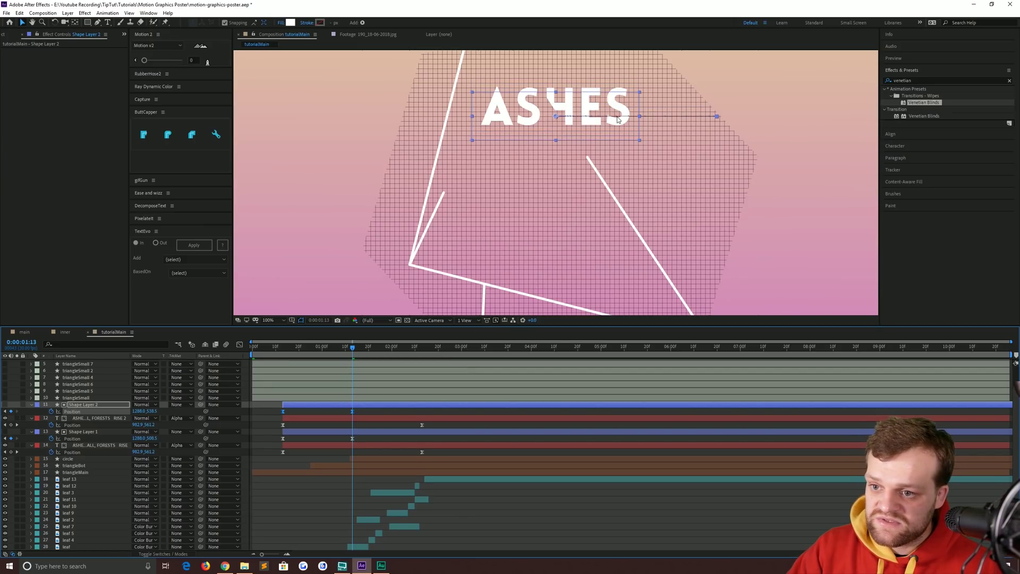
{"action": "key", "text": "shift+Down"}
{"action": "key", "text": "shift+Down"}
{"action": "key", "text": "shift+Down"}
{"action": "key", "text": "shift+Down"}
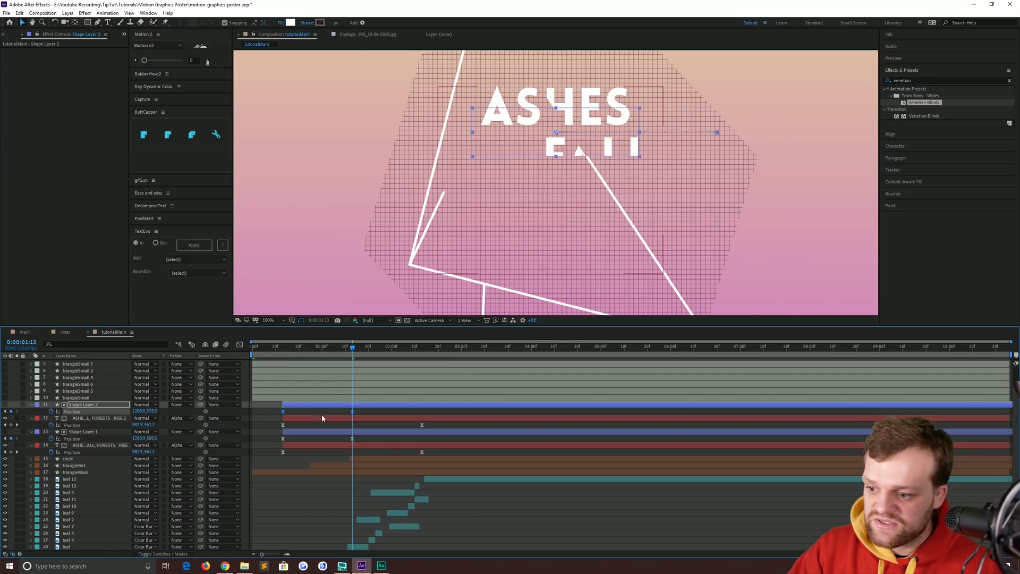
{"action": "key", "text": "shift+Down"}
{"action": "key", "text": "shift+Down"}
{"action": "key", "text": "shift+Down"}
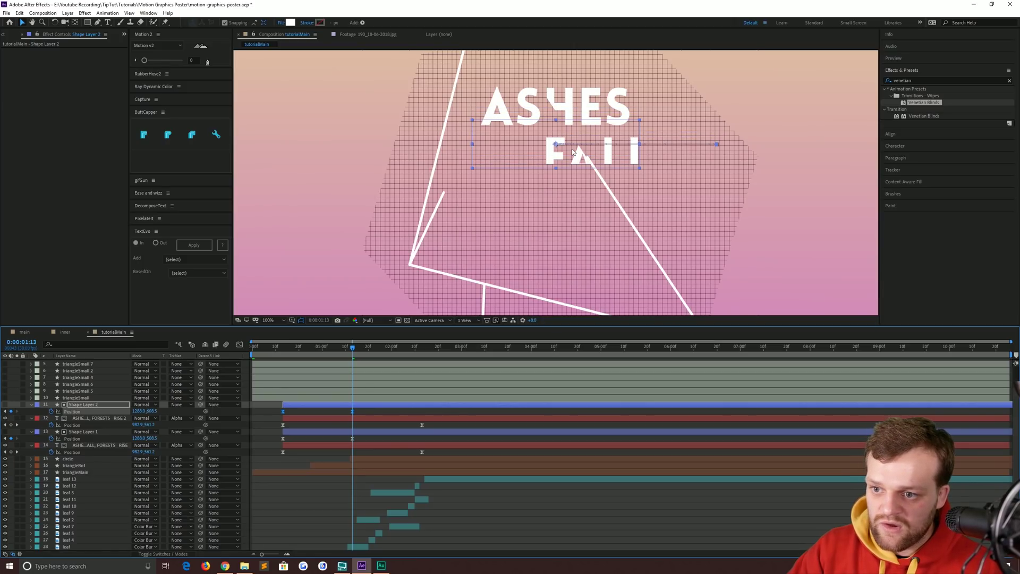
{"action": "key", "text": "shift+Down"}
Add a later Position keyframe and shift the bar down and right to reveal the comma
{"action": "mouse_move", "coordinate": [350, 346]}
{"action": "left_mouse_down"}
{"action": "mouse_move", "coordinate": [267, 353]}
{"action": "mouse_move", "coordinate": [313, 359]}
{"action": "mouse_move", "coordinate": [279, 356]}
{"action": "mouse_move", "coordinate": [313, 355]}
{"action": "mouse_move", "coordinate": [304, 356]}
{"action": "left_mouse_up"}
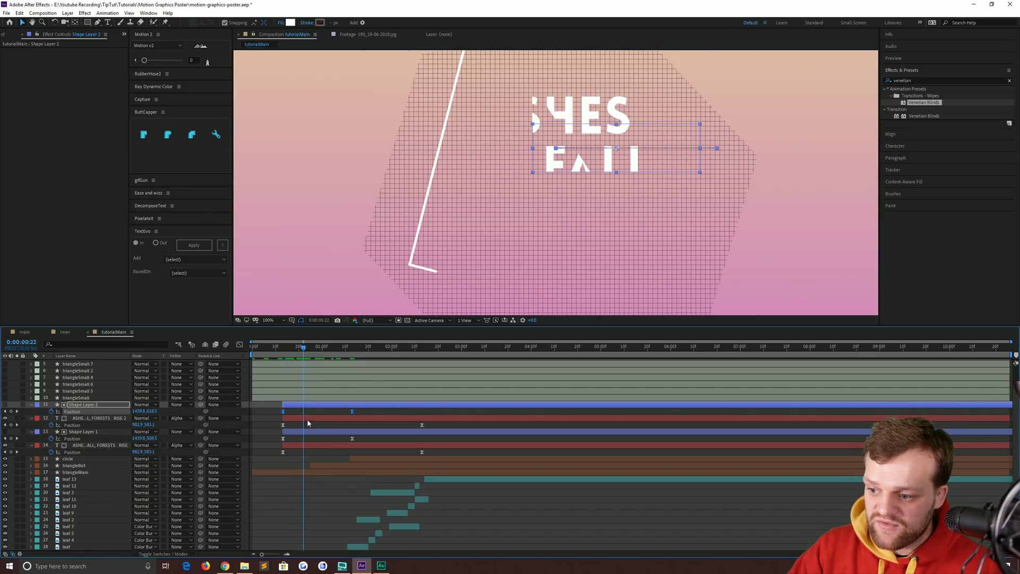
{"action": "key", "text": "alt+shift+p"}
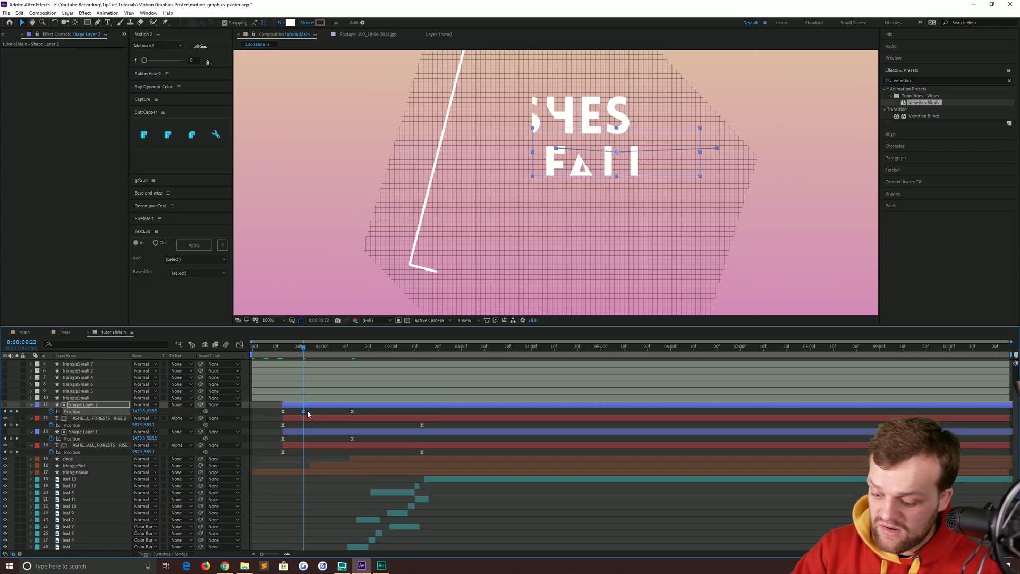
{"action": "left_click_drag", "start_coordinate": [308, 412], "coordinate": [356, 412]}
{"action": "left_click", "coordinate": [356, 410]}
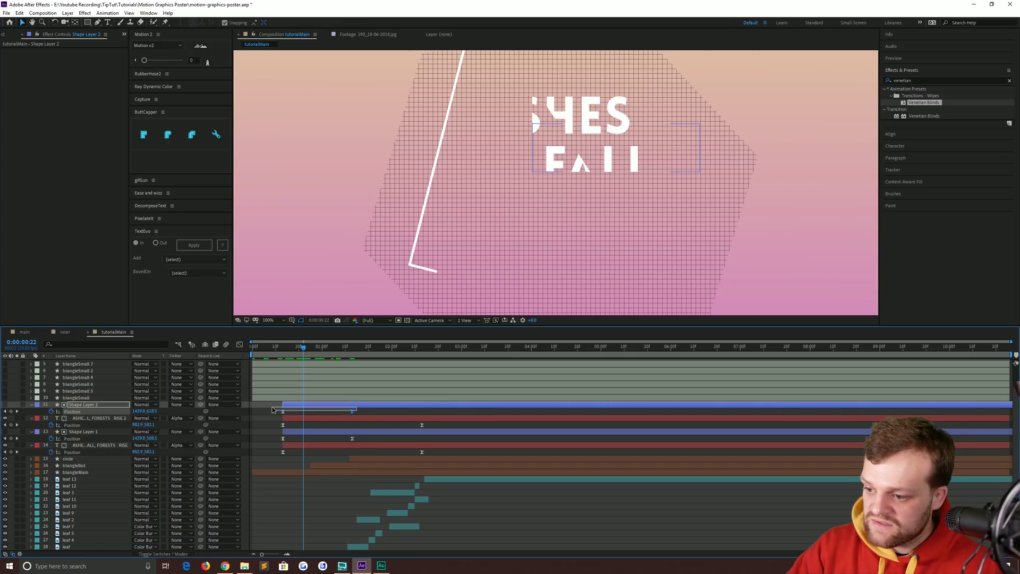
{"action": "key", "text": "k"}
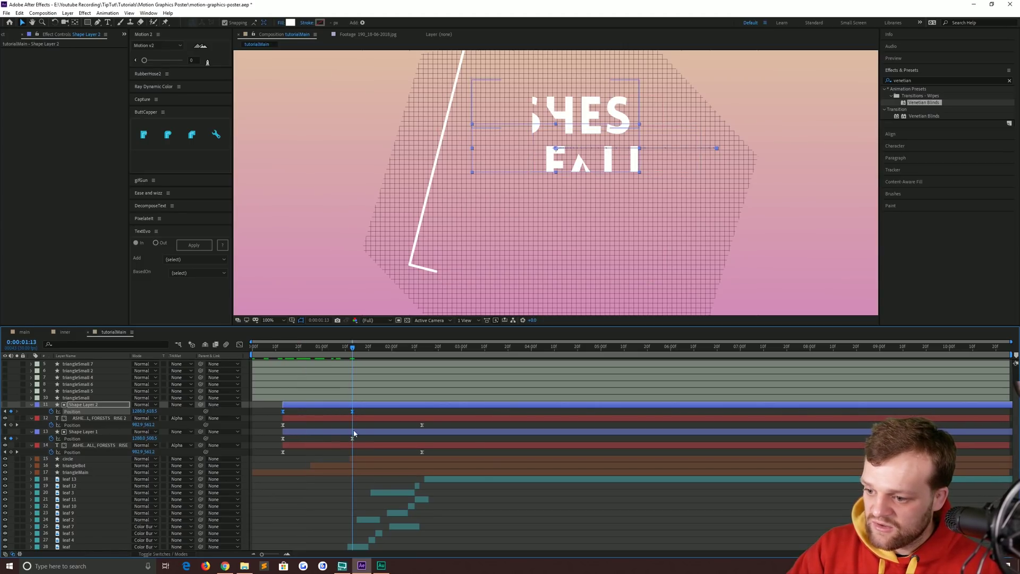
{"action": "key", "text": "shift+Down"}
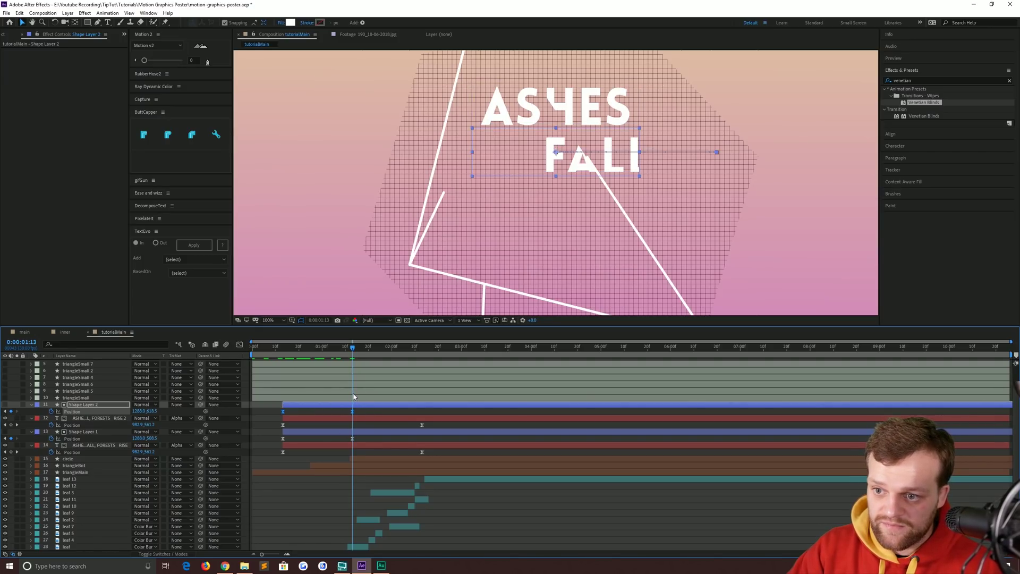
{"action": "key", "text": "shift+Down"}
{"action": "key", "text": "shift+Right"}
{"action": "key", "text": "shift+Right"}
{"action": "key", "text": "shift+Right"}
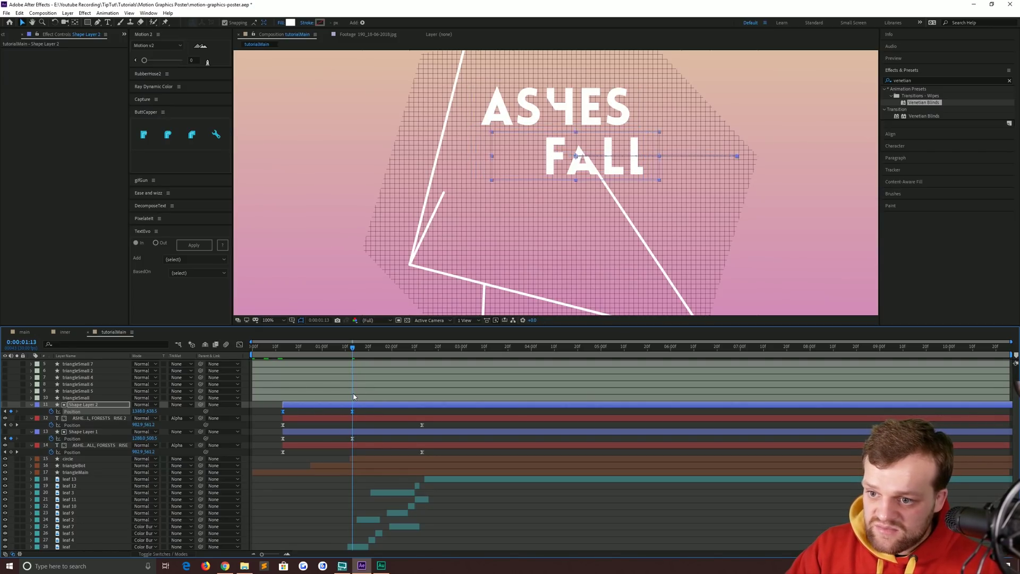
{"action": "key", "text": "shift+Right"}
{"action": "key", "text": "shift+Right"}
{"action": "key", "text": "shift+Right"}
{"action": "key", "text": "shift+Right"}
{"action": "key", "text": "shift+Right"}
{"action": "key", "text": "shift+Right"}
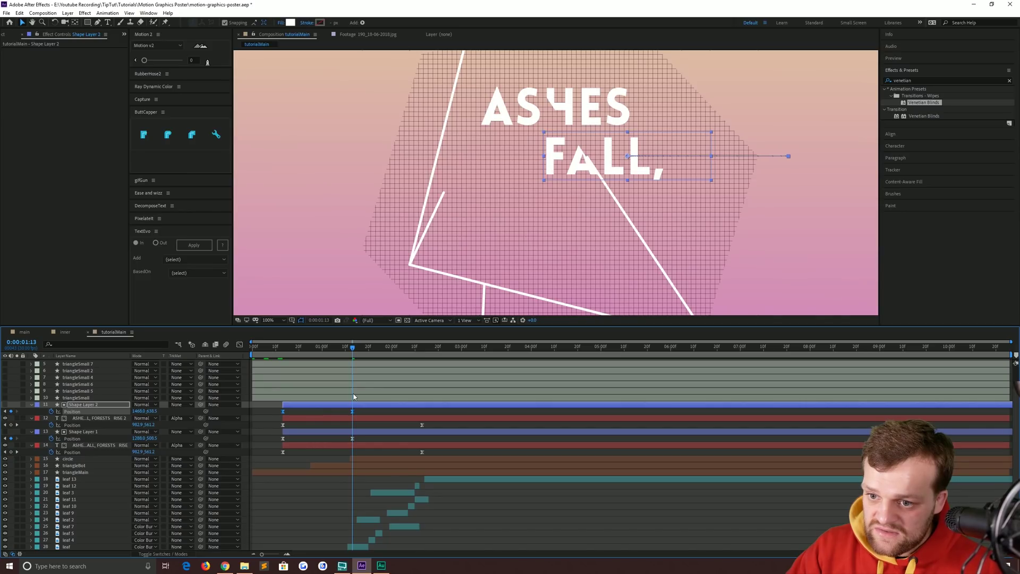
{"action": "key", "text": "shift+Down"}
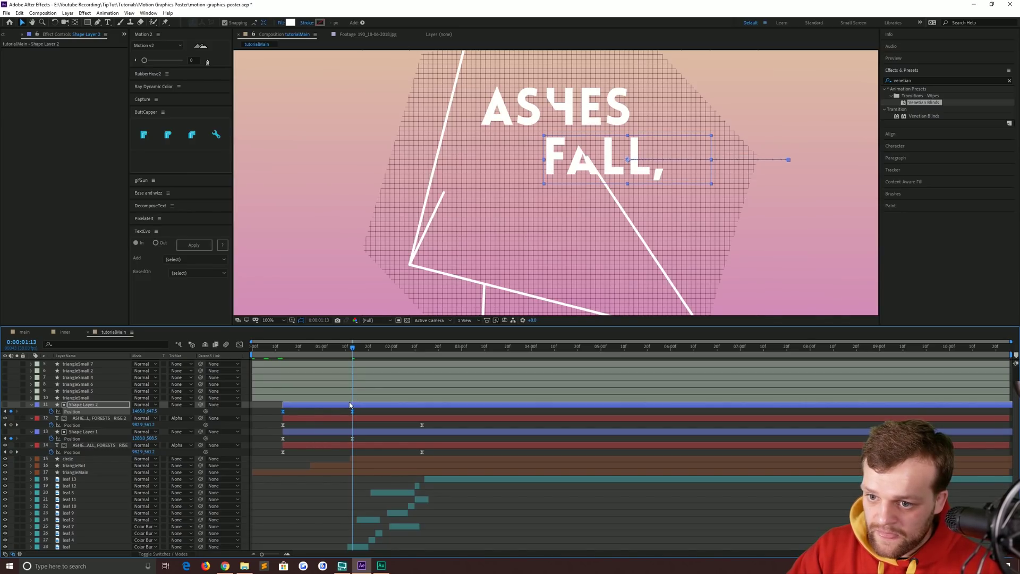
Slide the second bar left and down at its first keyframe so FALL starts hidden
{"action": "left_click", "coordinate": [6, 414]}
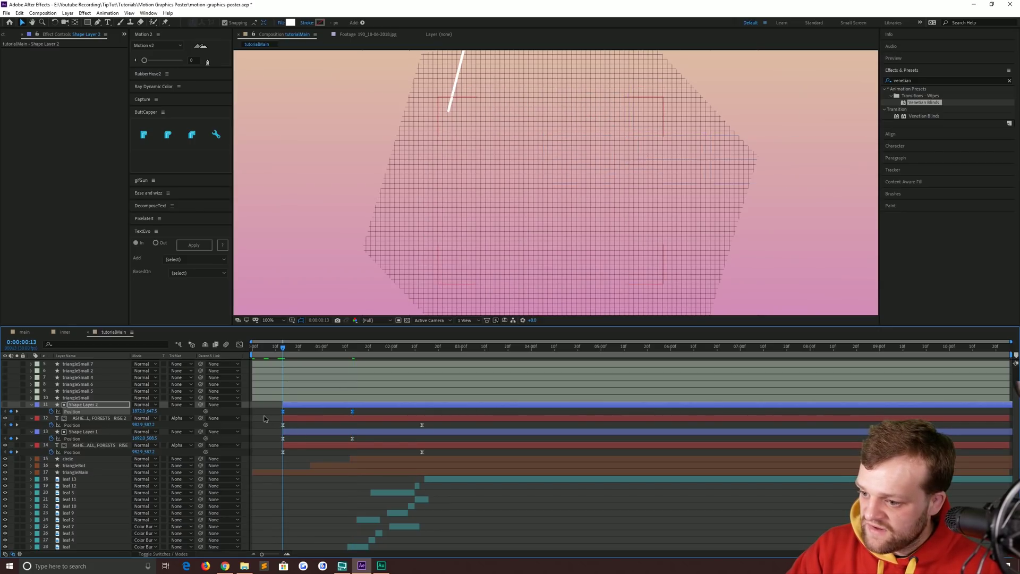
{"action": "left_click", "coordinate": [289, 407]}
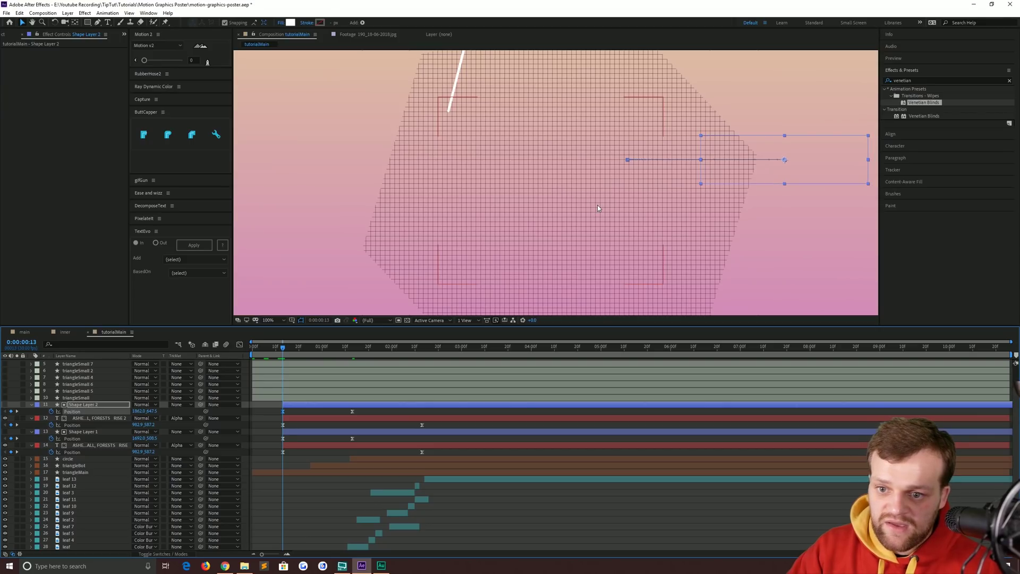
{"action": "key", "text": "Left"}
{"action": "key", "text": "Left"}
{"action": "key", "text": "Left"}
{"action": "key", "text": "Left"}
{"action": "key", "text": "Left"}
{"action": "key", "text": "Left"}
{"action": "key", "text": "Left"}
{"action": "key", "text": "Left"}
{"action": "key", "text": "Left"}
{"action": "key", "text": "Left"}
{"action": "key", "text": "Left"}
{"action": "key", "text": "Left"}
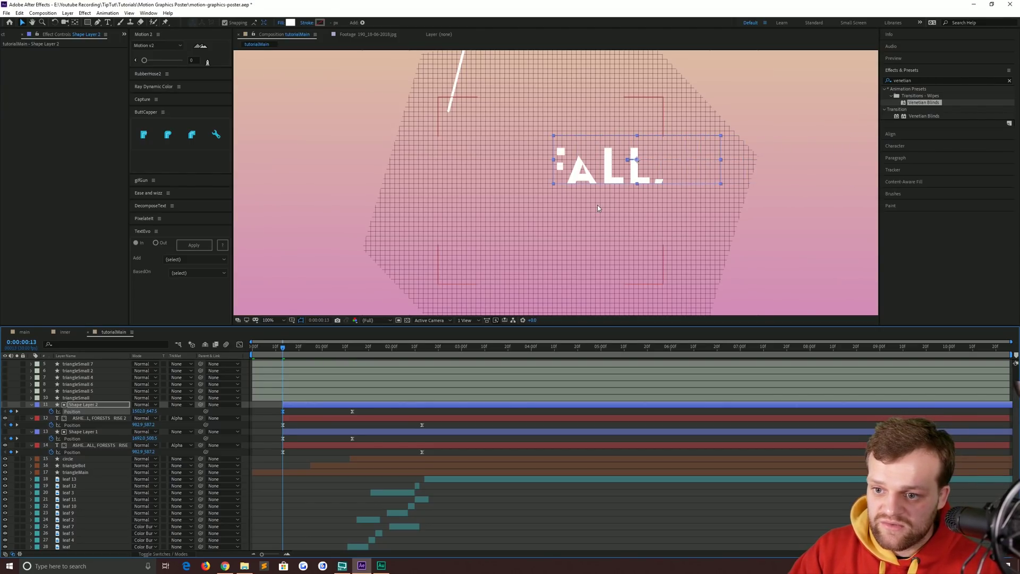
{"action": "key", "text": "Left"}
{"action": "key", "text": "Left"}
{"action": "key", "text": "Left"}
{"action": "key", "text": "shift+Left"}
{"action": "key", "text": "shift+Left"}
{"action": "key", "text": "shift+Left"}
{"action": "key", "text": "shift+Left"}
{"action": "key", "text": "shift+Left"}
{"action": "key", "text": "shift+Left"}
{"action": "key", "text": "shift+Left"}
{"action": "key", "text": "shift+Left"}
{"action": "key", "text": "shift+Left"}
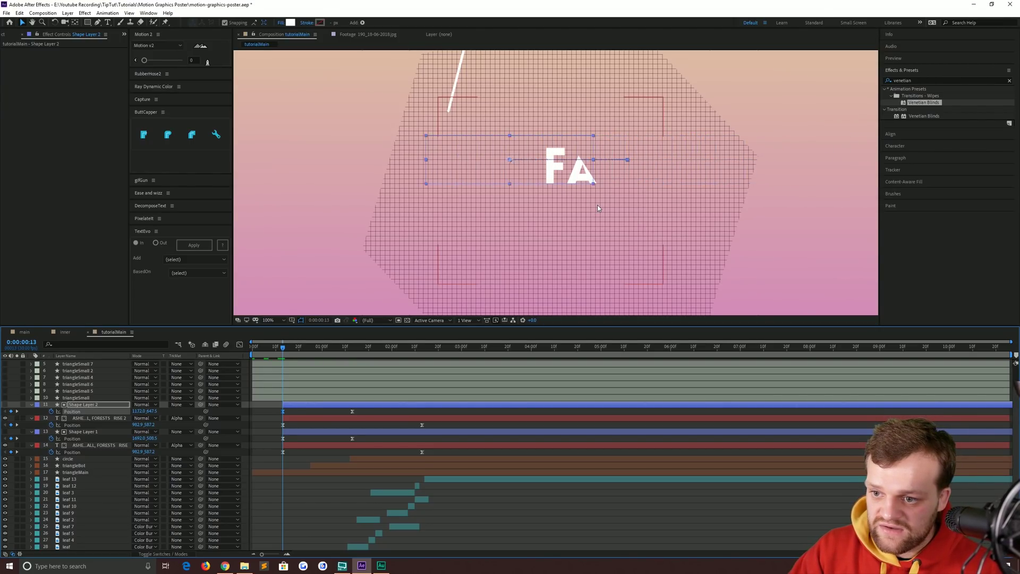
{"action": "key", "text": "shift+Left"}
{"action": "key", "text": "shift+Left"}
{"action": "key", "text": "shift+Left"}
{"action": "key", "text": "shift+Left"}
{"action": "key", "text": "shift+Left"}
{"action": "key", "text": "shift+Left"}
{"action": "key", "text": "shift+Left"}
{"action": "key", "text": "shift+Left"}
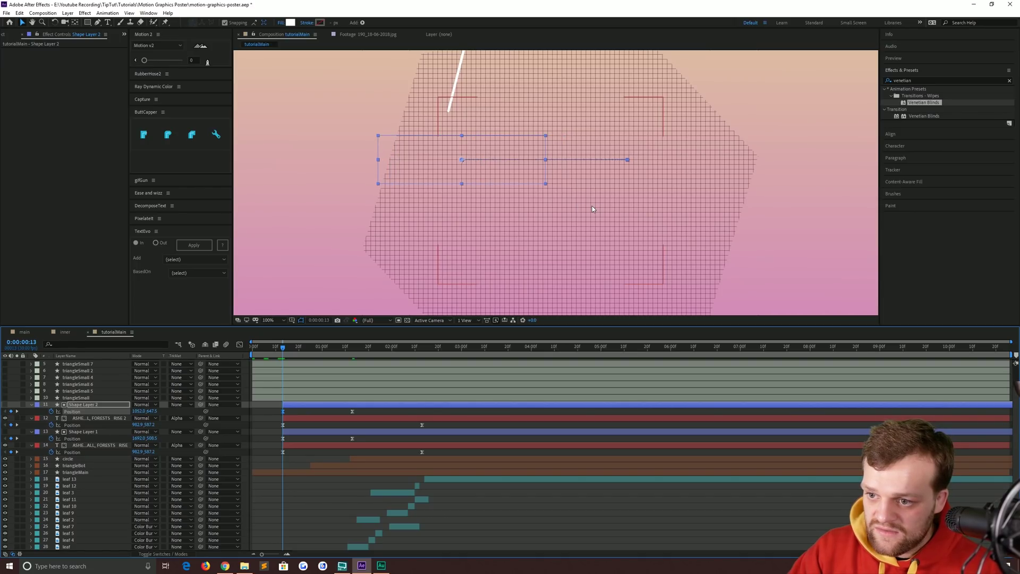
{"action": "key", "text": "shift+Down"}
Nudge the bar up at both keyframes, then scrub and preview the reveal
{"action": "left_click", "coordinate": [19, 412]}
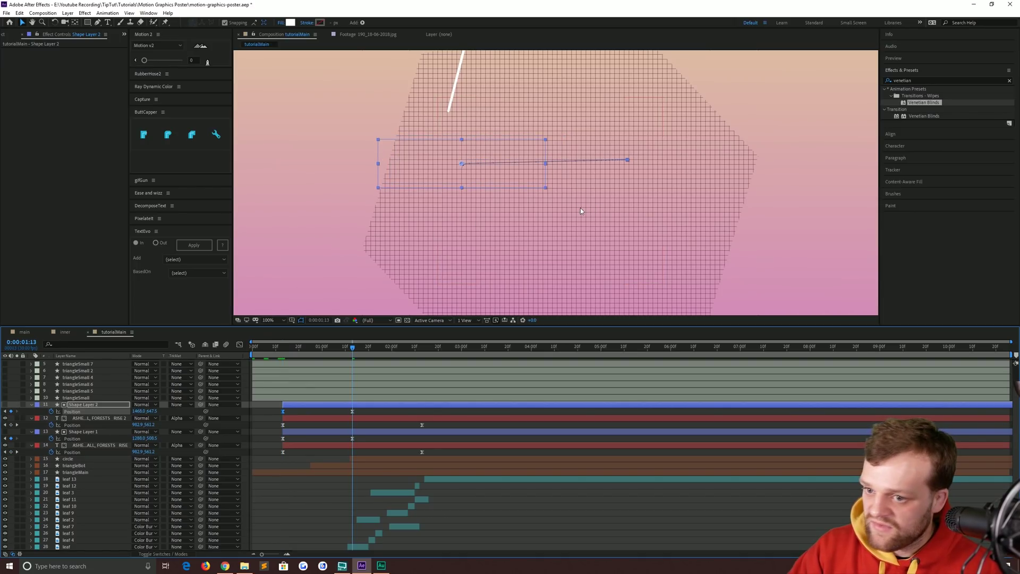
{"action": "key", "text": "shift+Up"}
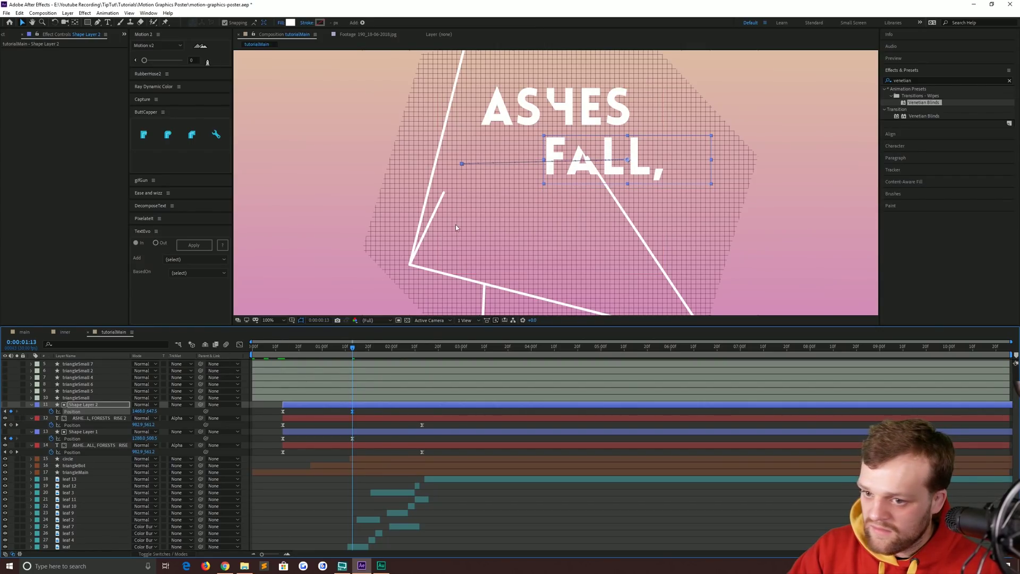
{"action": "key", "text": "j"}
{"action": "key", "text": "shift+Up"}
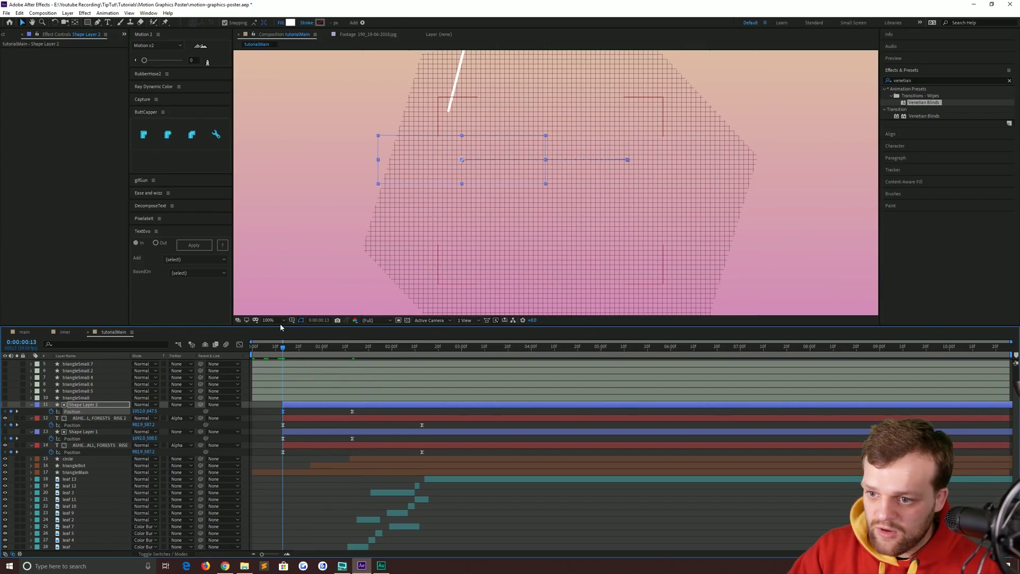
{"action": "mouse_move", "coordinate": [283, 349]}
{"action": "left_mouse_down"}
{"action": "mouse_move", "coordinate": [356, 351]}
{"action": "mouse_move", "coordinate": [270, 351]}
{"action": "left_mouse_up"}
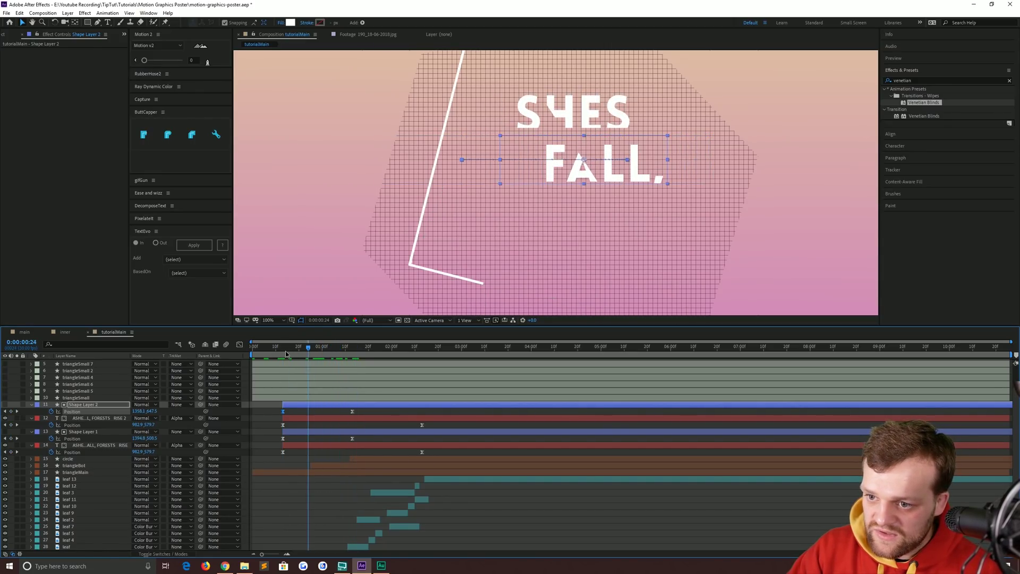
{"action": "key", "text": "space"}
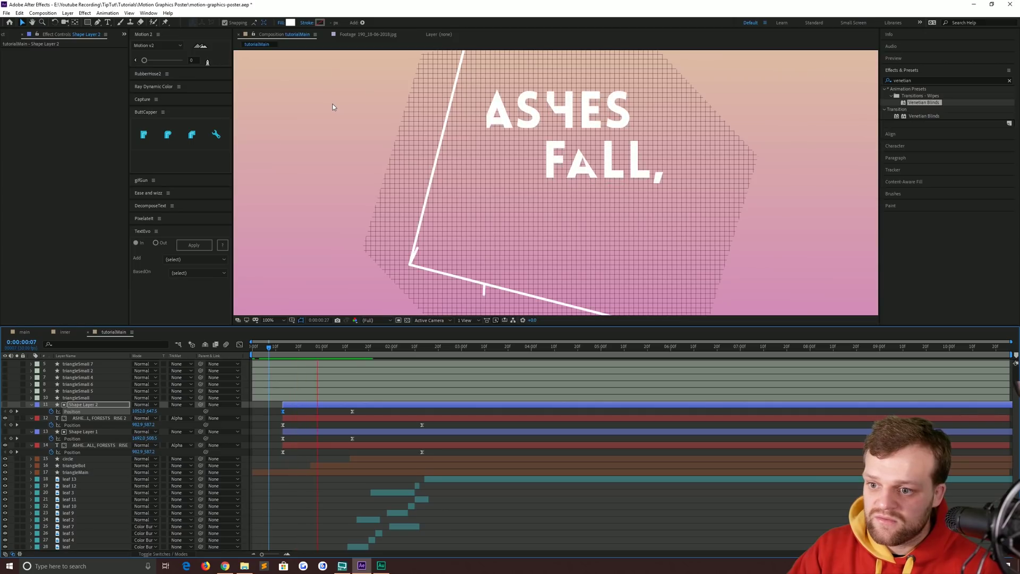
{"action": "mouse_move", "coordinate": [275, 348]}
{"action": "left_mouse_down"}
{"action": "mouse_move", "coordinate": [329, 358]}
{"action": "mouse_move", "coordinate": [301, 363]}
{"action": "mouse_move", "coordinate": [411, 363]}
{"action": "mouse_move", "coordinate": [307, 364]}
{"action": "mouse_move", "coordinate": [329, 365]}
{"action": "left_mouse_up"}
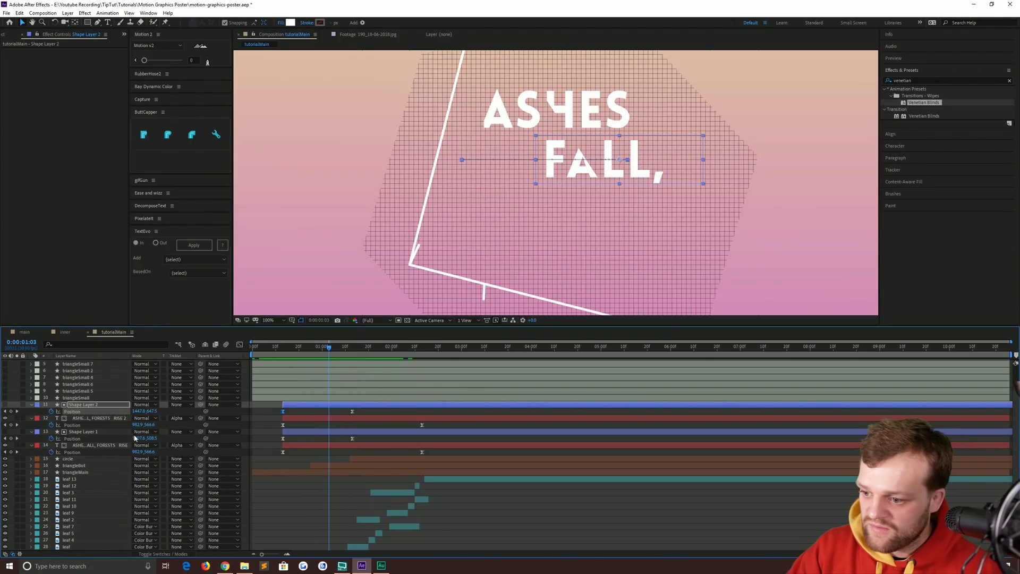
Duplicate the second bar-and-title pair and select Shape Layer 3 alone
{"action": "left_click", "coordinate": [87, 417]}
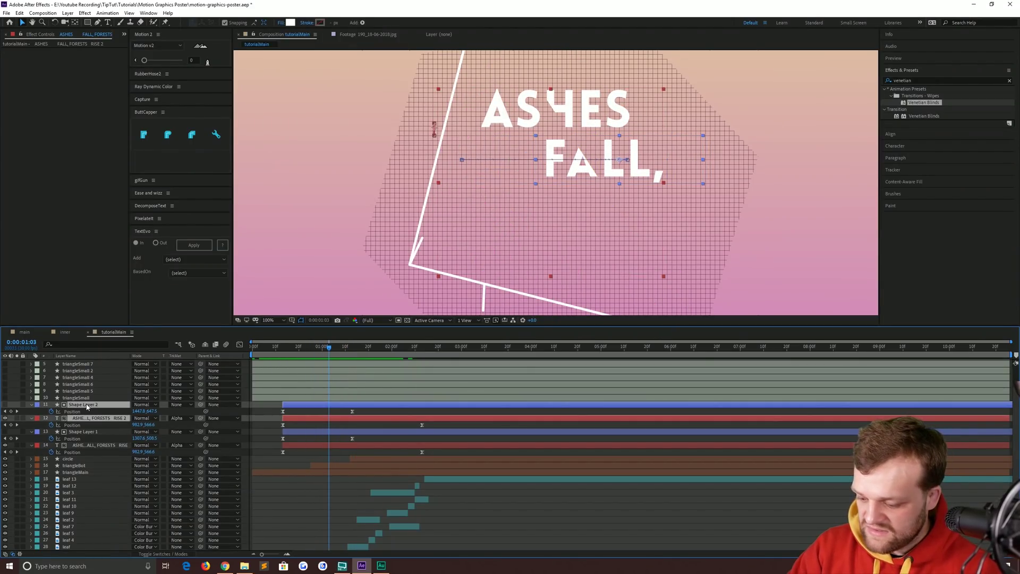
{"action": "key", "text": "ctrl+d"}
{"action": "key", "text": "p"}
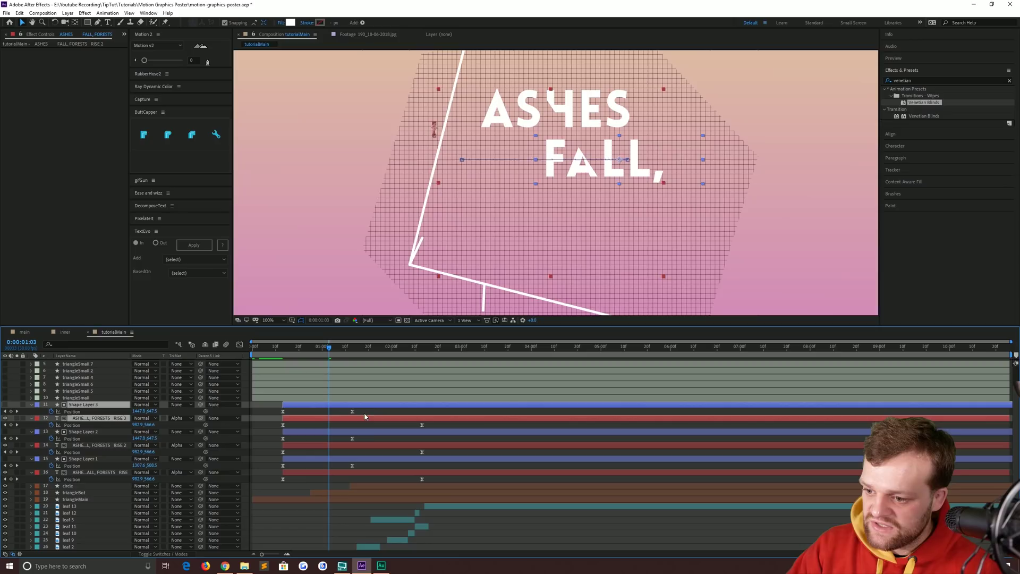
{"action": "left_click", "coordinate": [83, 404]}
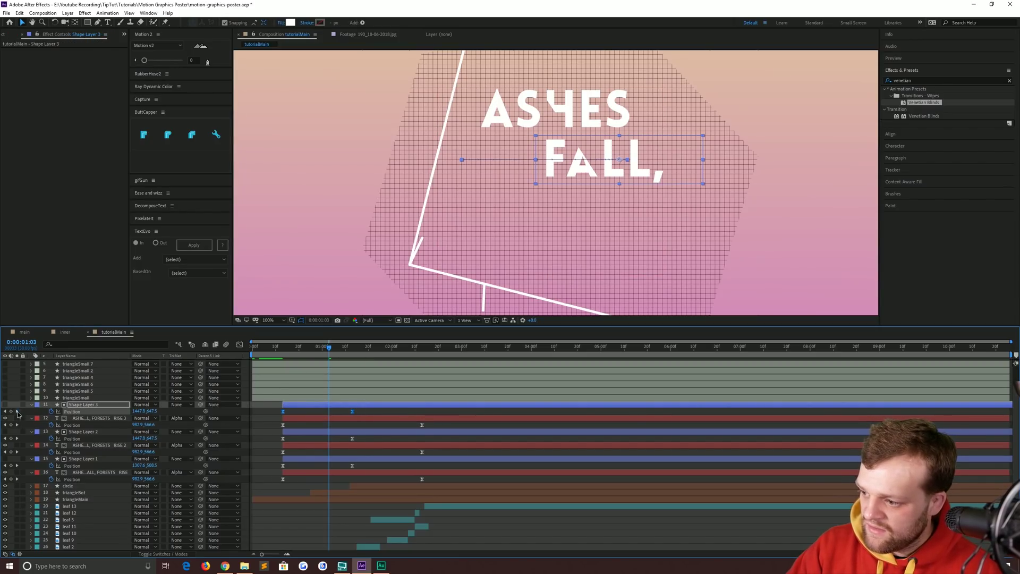
At the end keyframe, move Shape Layer 3 down and resize it to uncover FORESTS
{"action": "left_click", "coordinate": [17, 411]}
{"action": "left_click_drag", "start_coordinate": [515, 171], "coordinate": [515, 215]}
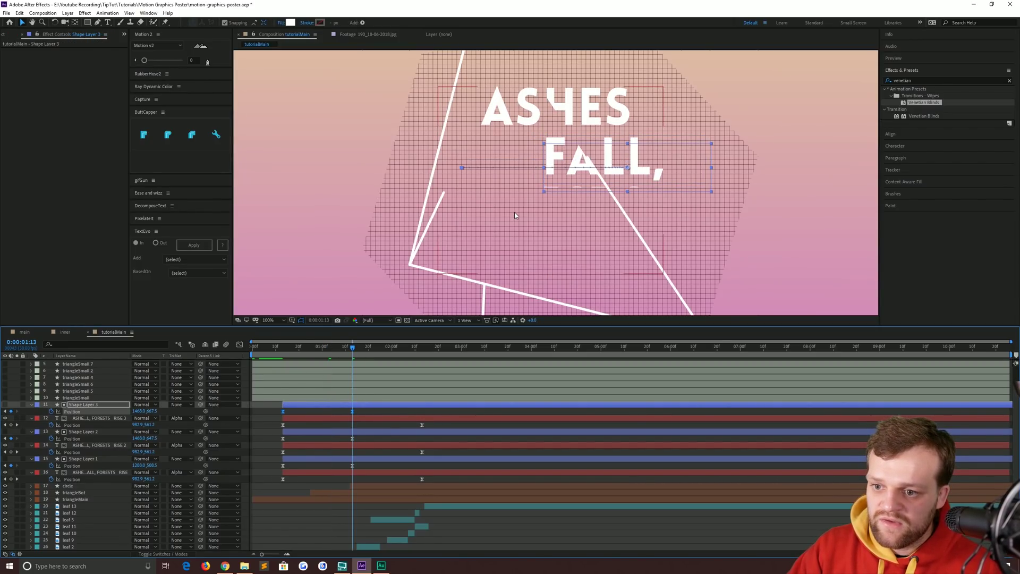
{"action": "key", "text": "shift+Left"}
{"action": "key", "text": "shift+Left"}
{"action": "key", "text": "shift+Left"}
{"action": "key", "text": "shift+Down"}
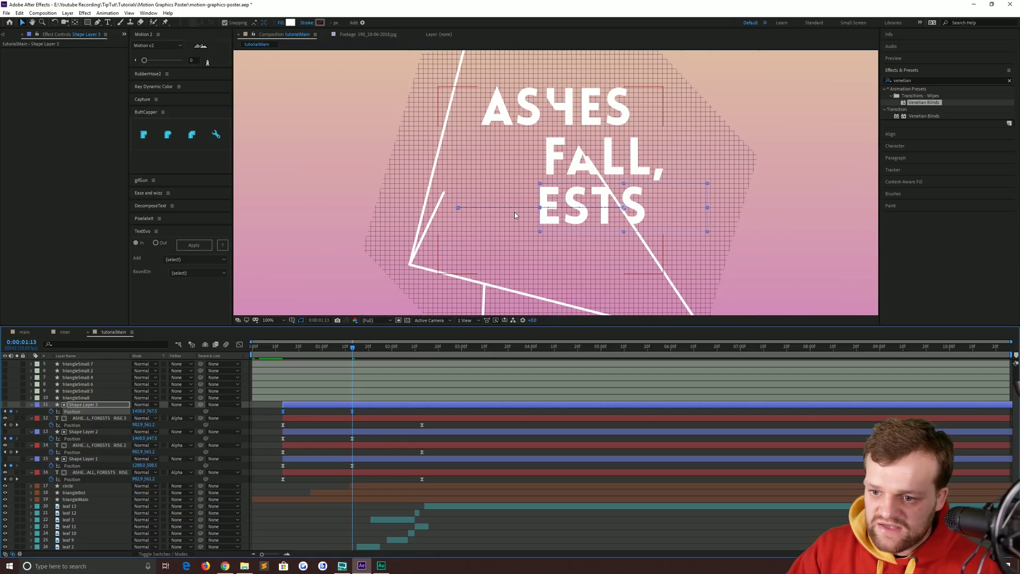
{"action": "key", "text": "shift+Left"}
{"action": "key", "text": "shift+Left"}
{"action": "key", "text": "shift+Left"}
{"action": "key", "text": "shift+Left"}
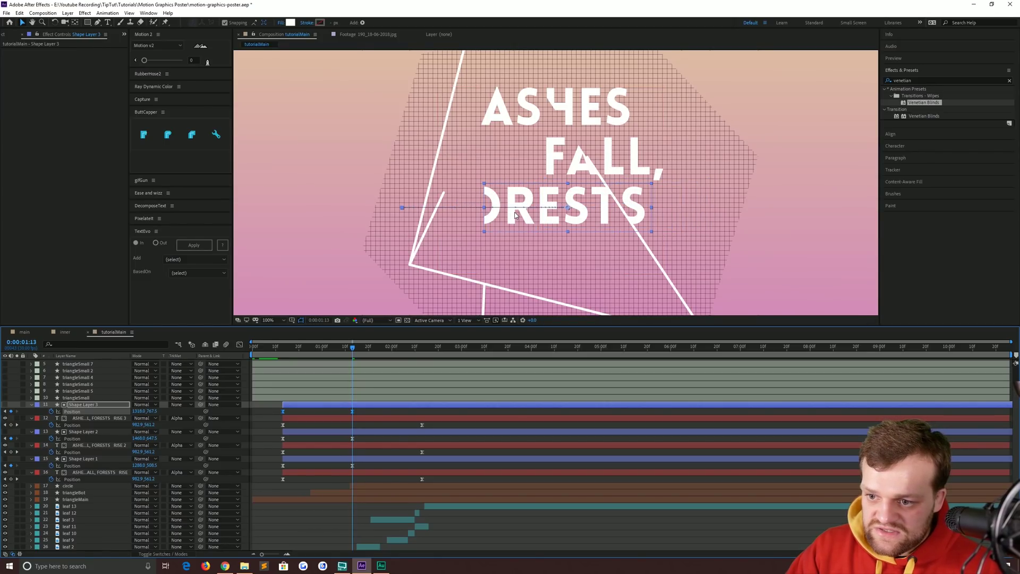
{"action": "key", "text": "shift+Left"}
{"action": "key", "text": "shift+Left"}
{"action": "key", "text": "shift+Left"}
{"action": "key", "text": "shift+Left"}
{"action": "key", "text": "shift+Left"}
{"action": "key", "text": "shift+Left"}
{"action": "key", "text": "shift+Left"}
{"action": "key", "text": "shift+Left"}
{"action": "key", "text": "shift+Left"}
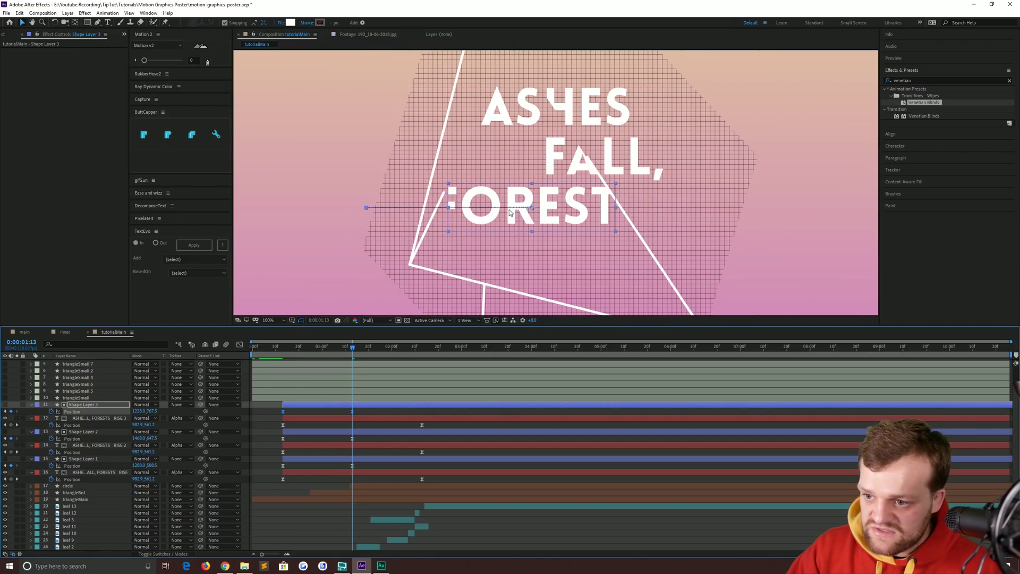
{"action": "left_click_drag", "start_coordinate": [448, 208], "coordinate": [419, 211]}
{"action": "key", "text": "shift+Right"}
{"action": "key", "text": "shift+Right"}
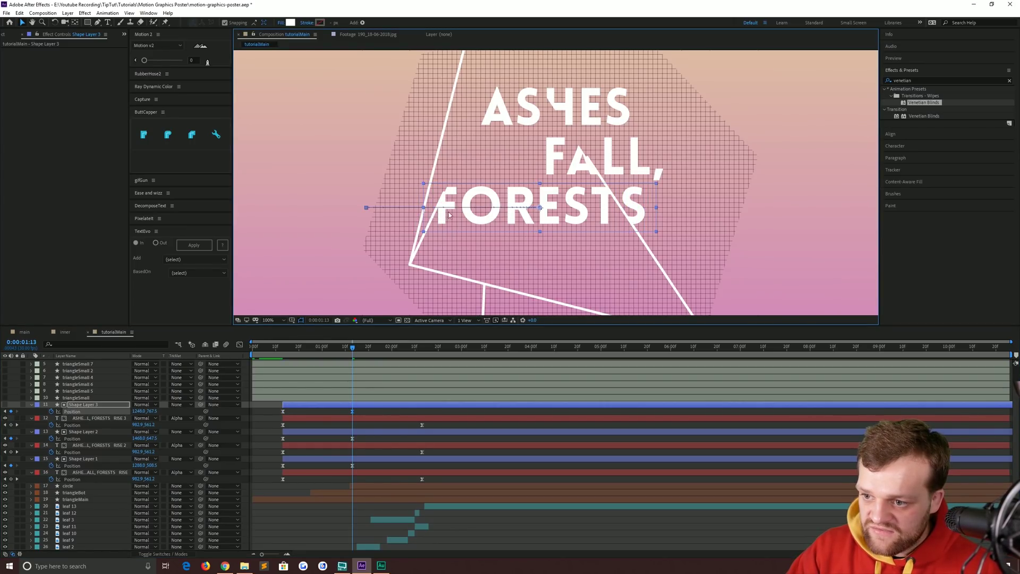
{"action": "left_click_drag", "start_coordinate": [542, 182], "coordinate": [539, 177]}
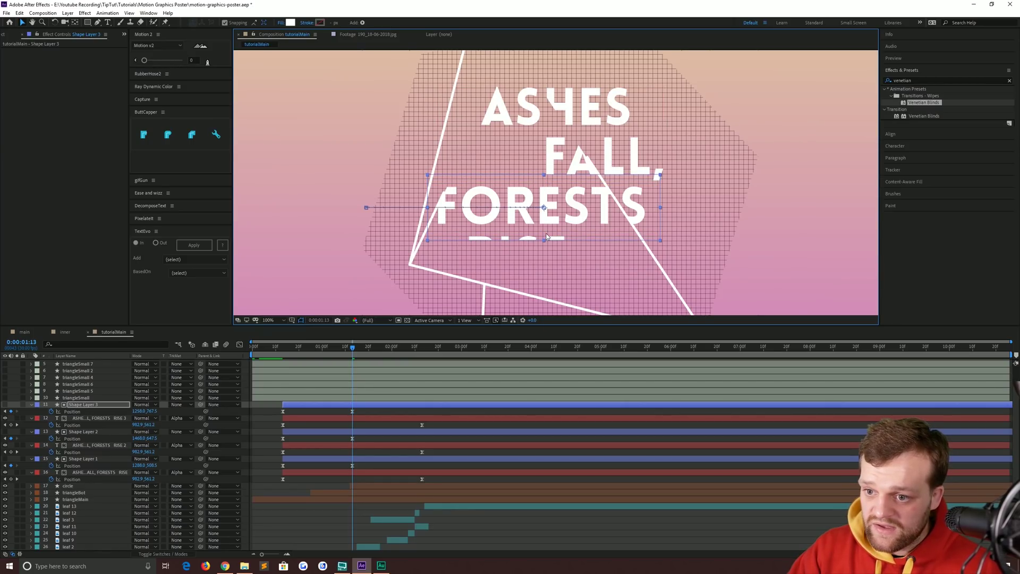
Move the bar right at the start keyframe so FORESTS begins hidden
{"action": "left_click", "coordinate": [6, 413]}
{"action": "key", "text": "shift+Left"}
{"action": "key", "text": "shift+Left"}
{"action": "key", "text": "shift+Left"}
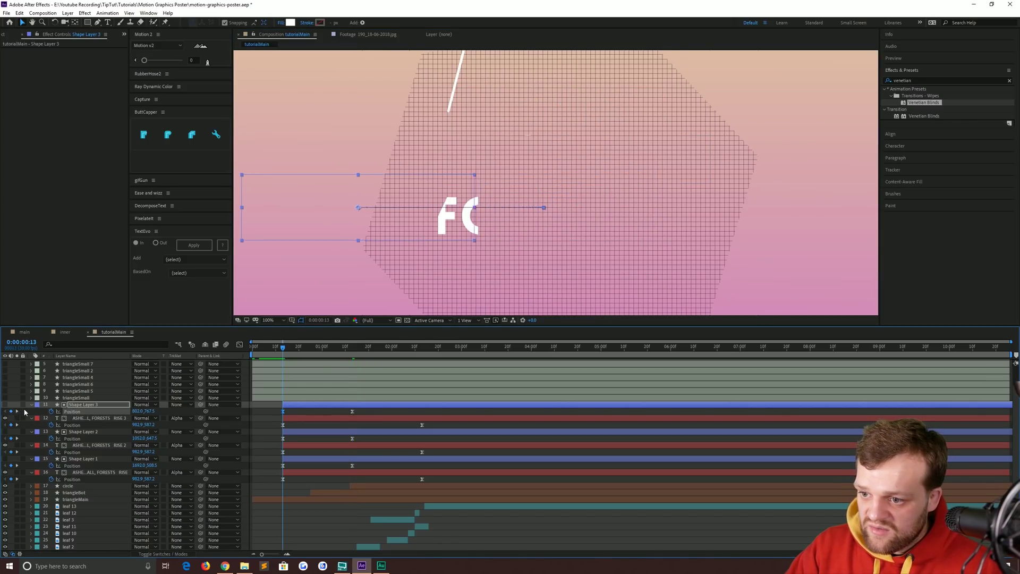
{"action": "key", "text": "shift+Left"}
{"action": "key", "text": "shift+Left"}
{"action": "key", "text": "shift+Left"}
{"action": "key", "text": "shift+Left"}
{"action": "key", "text": "shift+Left"}
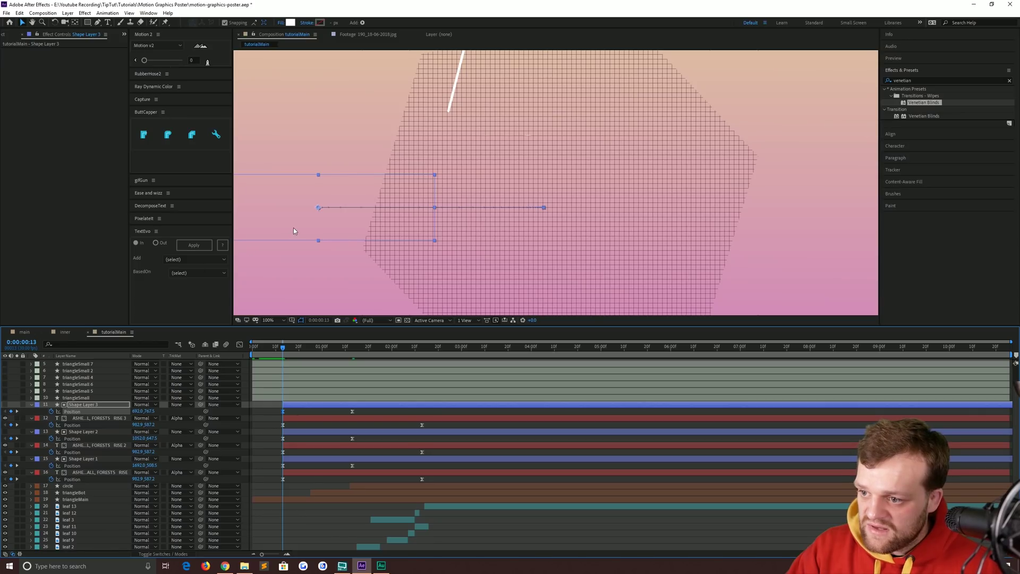
{"action": "left_click_drag", "start_coordinate": [294, 230], "coordinate": [746, 205]}
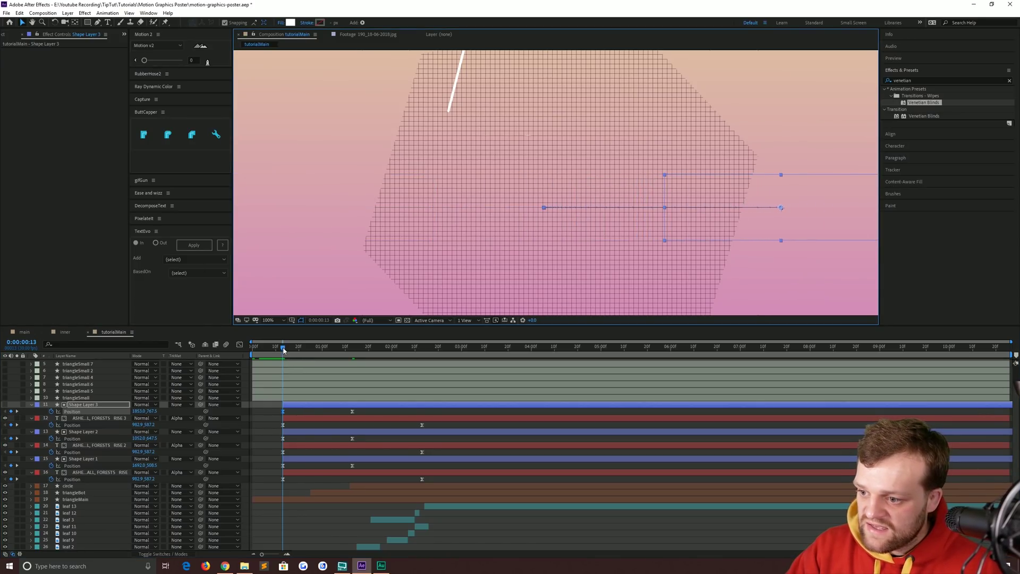
Preview the reveal from near the start until the full title shows
{"action": "key", "text": "space"}
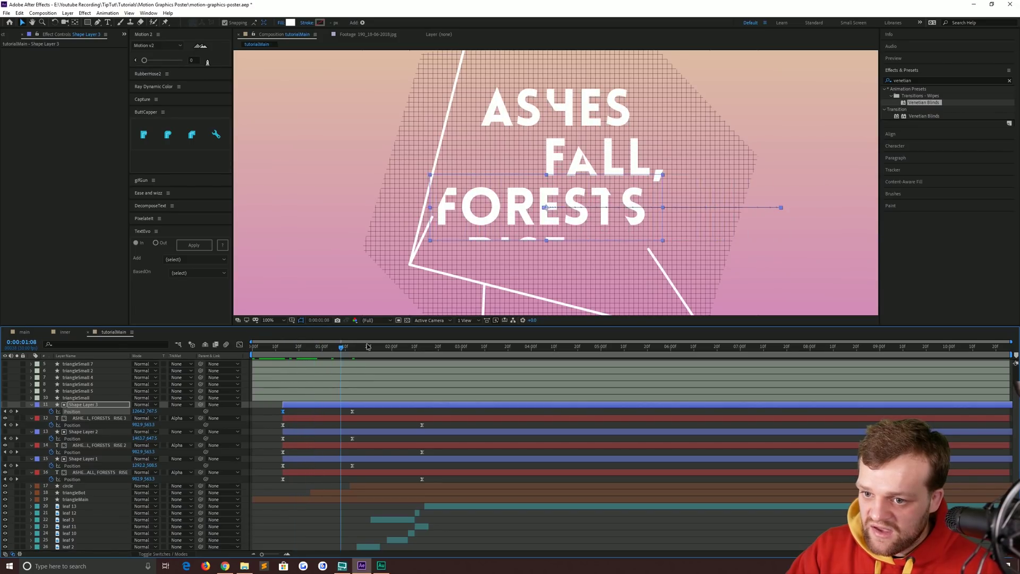
{"action": "left_click_drag", "start_coordinate": [368, 346], "coordinate": [281, 353]}
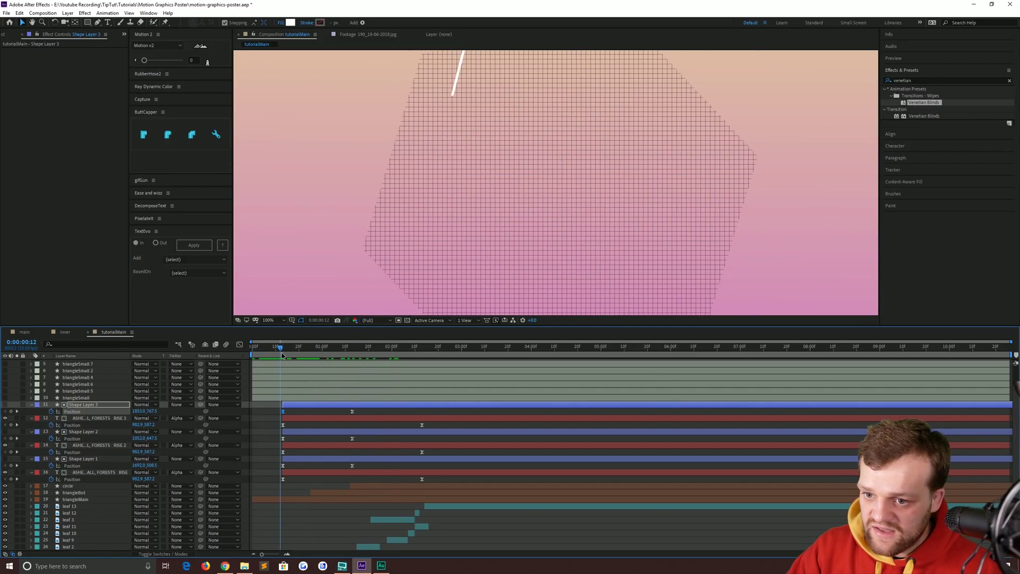
{"action": "key", "text": "space"}
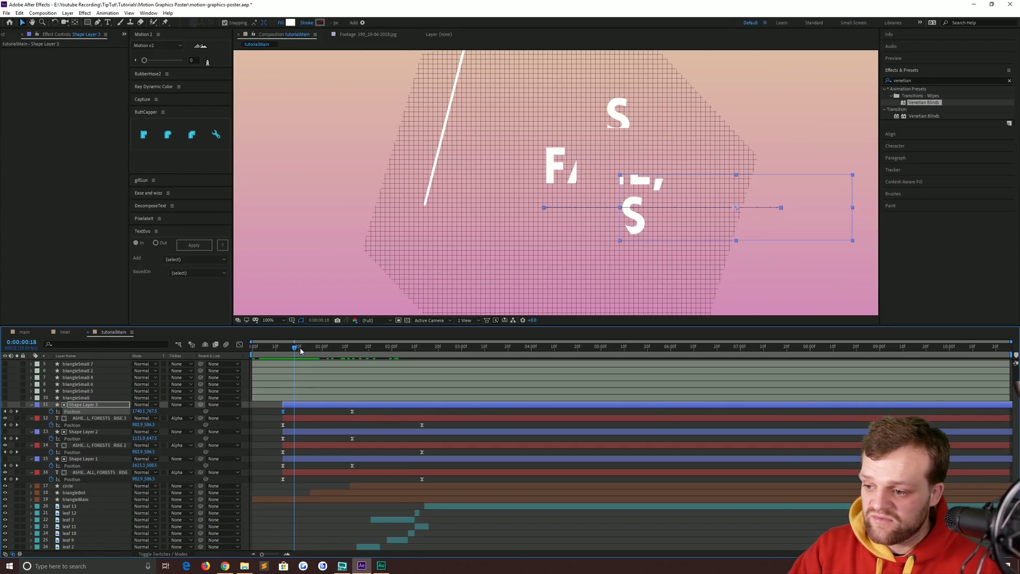
{"action": "mouse_move", "coordinate": [311, 353]}
{"action": "left_mouse_down"}
{"action": "mouse_move", "coordinate": [437, 352]}
{"action": "mouse_move", "coordinate": [324, 351]}
{"action": "left_mouse_up"}
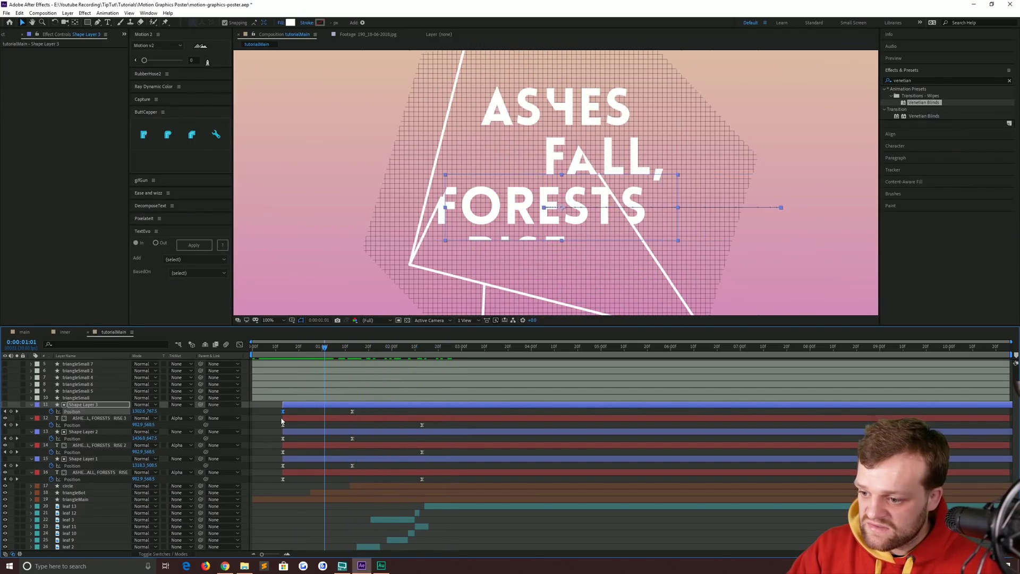
Duplicate the FORESTS pair and fit the copied bar around RISE at its end keyframe
{"action": "left_click", "coordinate": [69, 418], "text": "shift"}
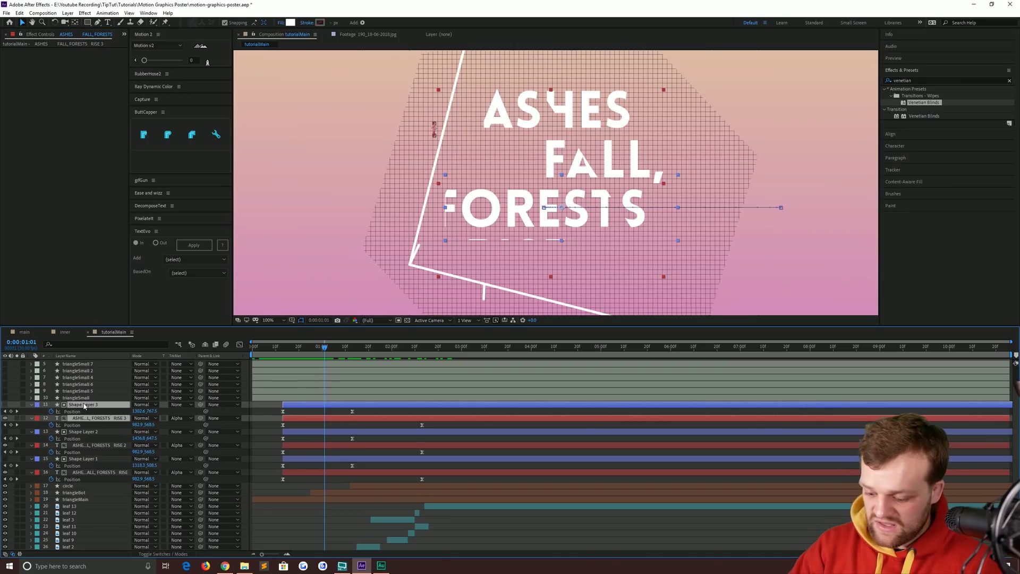
{"action": "key", "text": "ctrl+d"}
{"action": "key", "text": "p"}
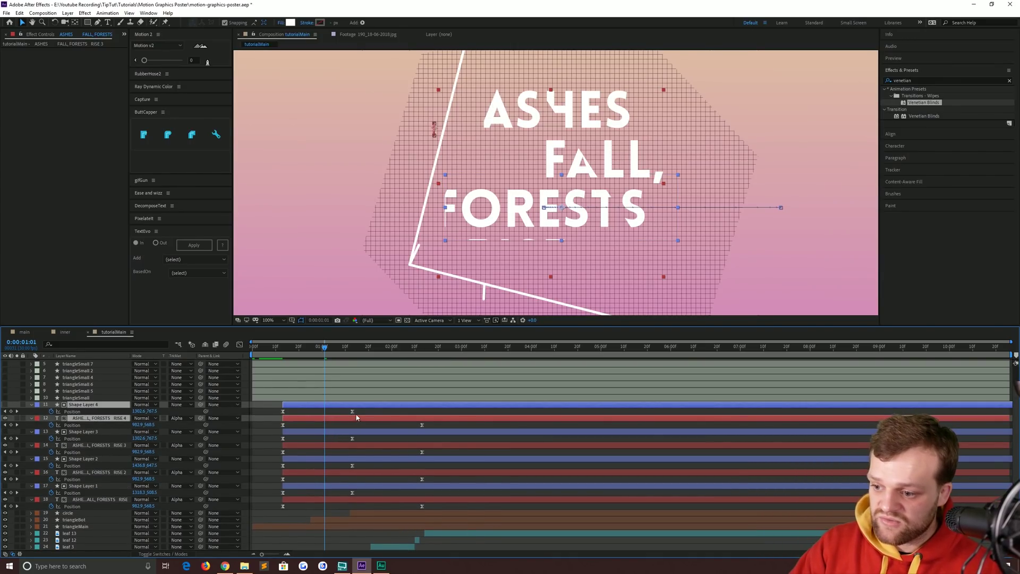
{"action": "left_click", "coordinate": [299, 408]}
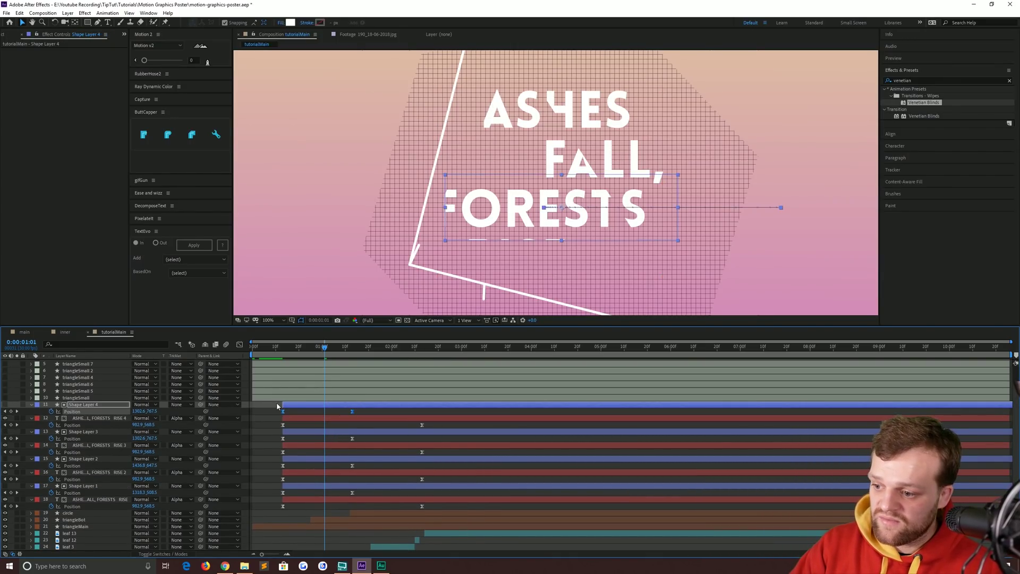
{"action": "left_click", "coordinate": [16, 413]}
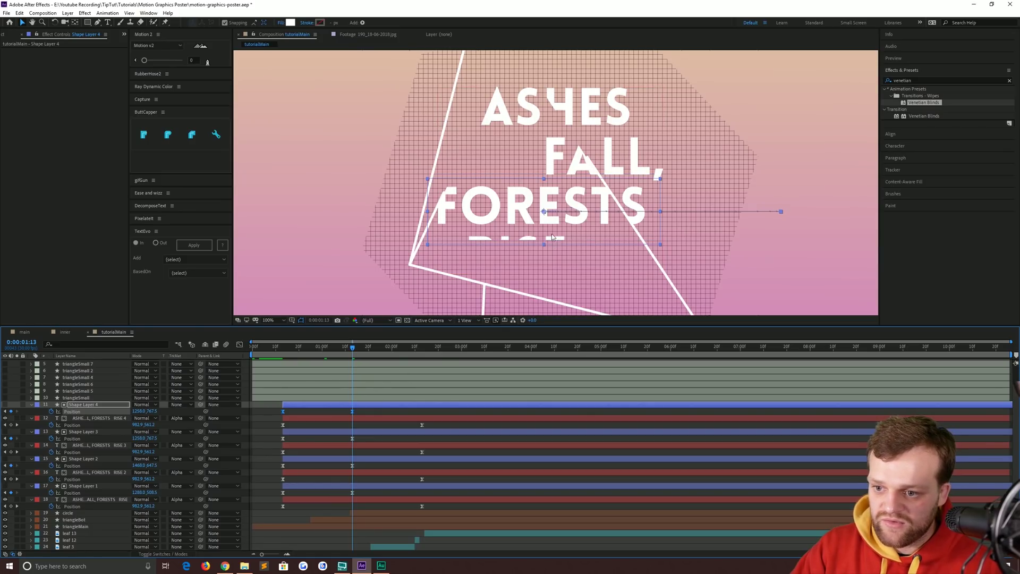
{"action": "mouse_move", "coordinate": [552, 221]}
{"action": "left_mouse_down"}
{"action": "mouse_move", "coordinate": [552, 280]}
{"action": "mouse_move", "coordinate": [550, 207]}
{"action": "left_mouse_up"}
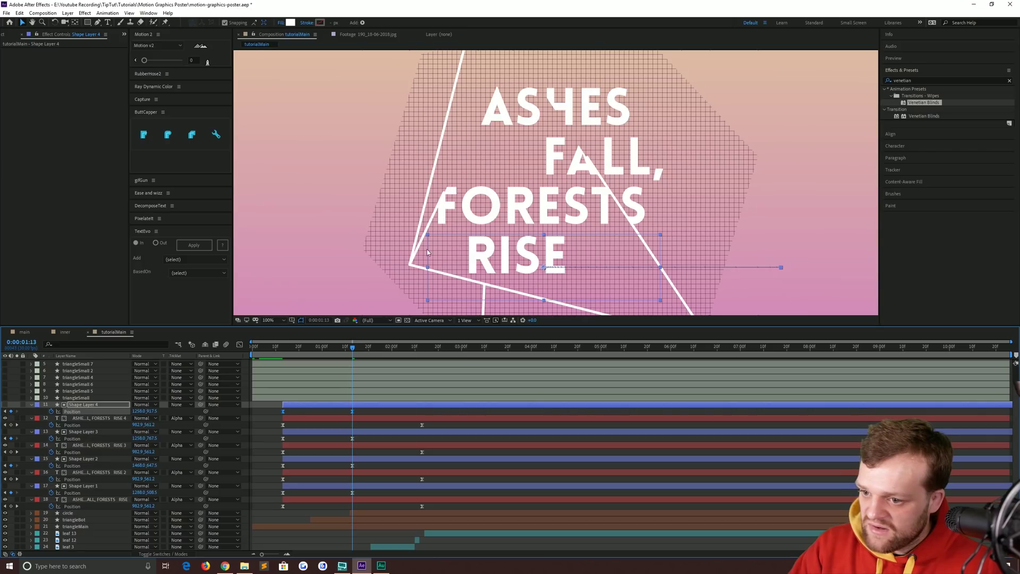
{"action": "mouse_move", "coordinate": [427, 252]}
{"action": "left_mouse_down"}
{"action": "mouse_move", "coordinate": [492, 240]}
{"action": "mouse_move", "coordinate": [484, 245]}
{"action": "left_mouse_up"}
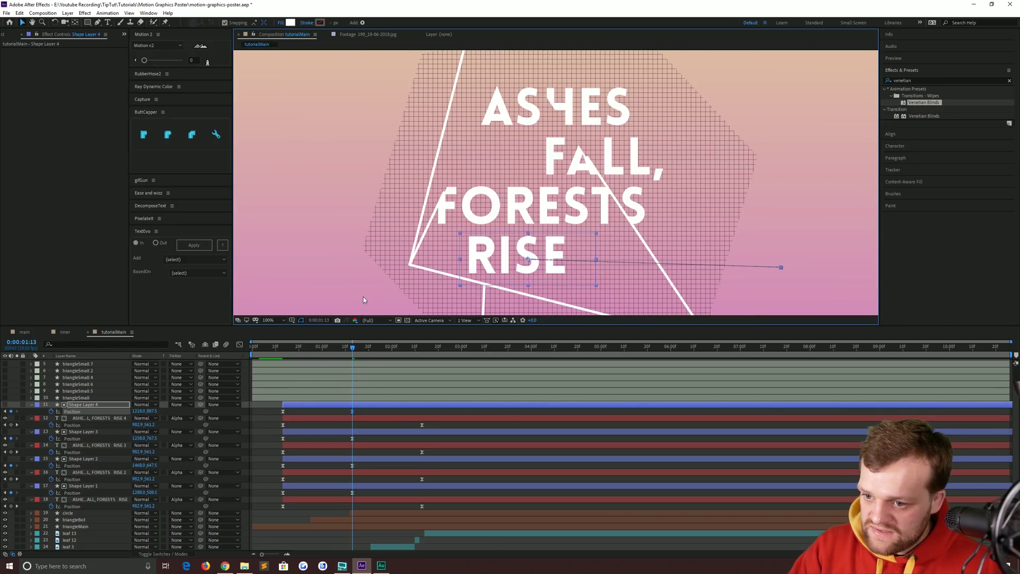
Slide the bar left and down at its start keyframe so RISE starts hidden; zoom to 50%
{"action": "left_click", "coordinate": [7, 412]}
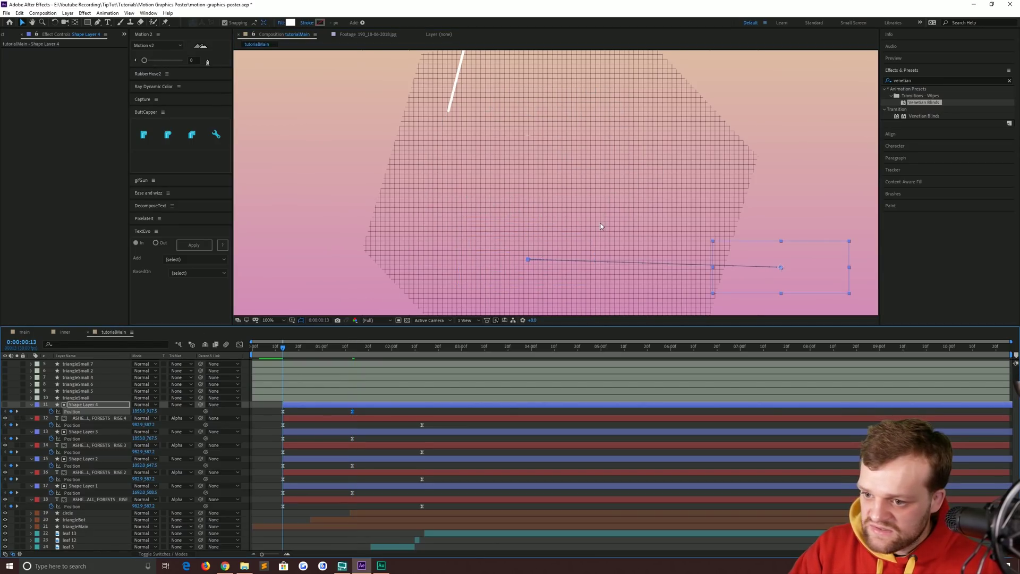
{"action": "key", "text": "shift+Left"}
{"action": "key", "text": "shift+Left"}
{"action": "key", "text": "shift+Left"}
{"action": "key", "text": "shift+Left"}
{"action": "key", "text": "shift+Left"}
{"action": "key", "text": "shift+Left"}
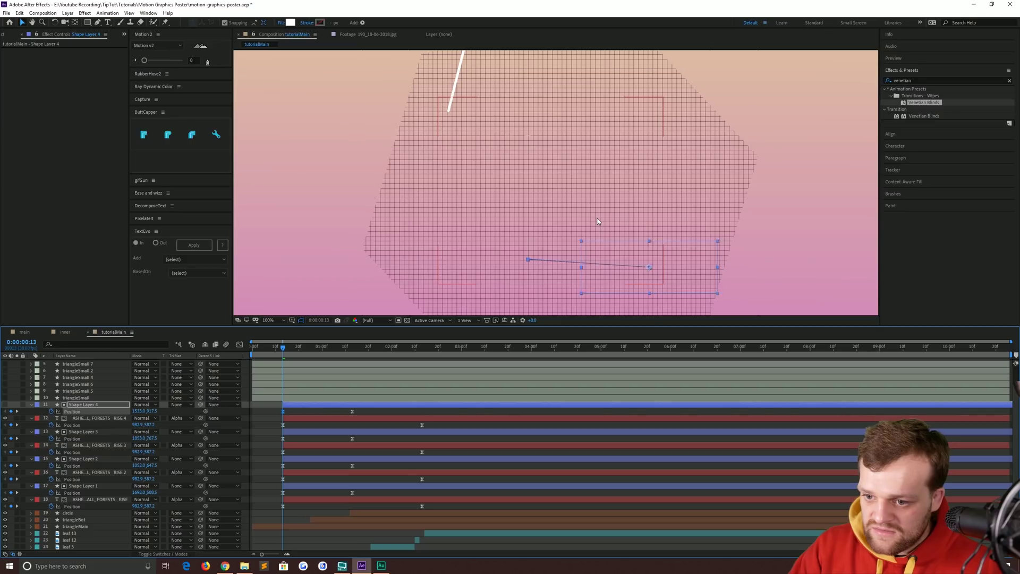
{"action": "key", "text": "shift+Left"}
{"action": "key", "text": "shift+Left"}
{"action": "key", "text": "shift+Left"}
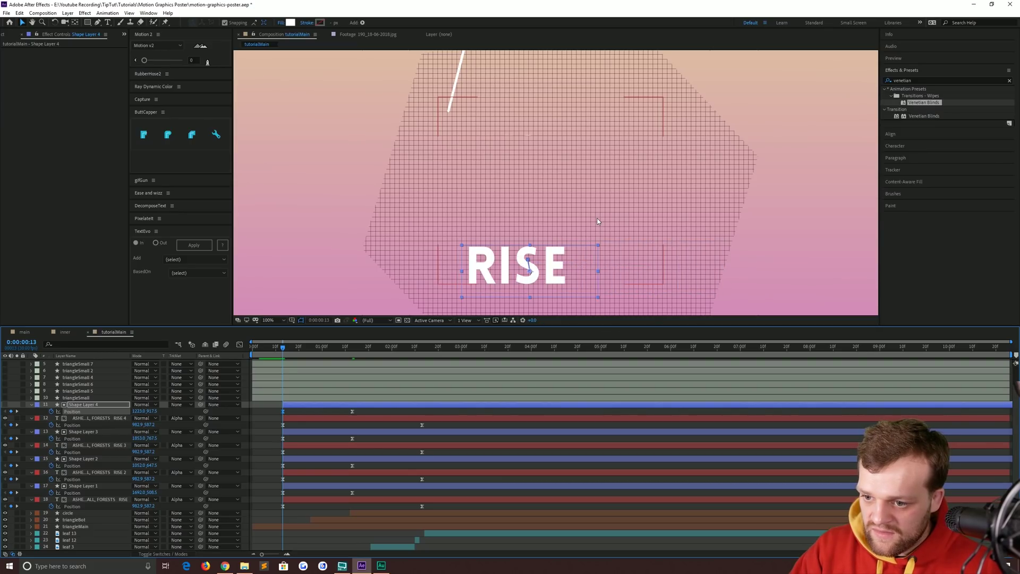
{"action": "key", "text": "shift+Down"}
{"action": "key", "text": "shift+Down"}
{"action": "key", "text": "shift+Down"}
{"action": "key", "text": "shift+Down"}
{"action": "key", "text": "shift+Down"}
{"action": "key", "text": "shift+Down"}
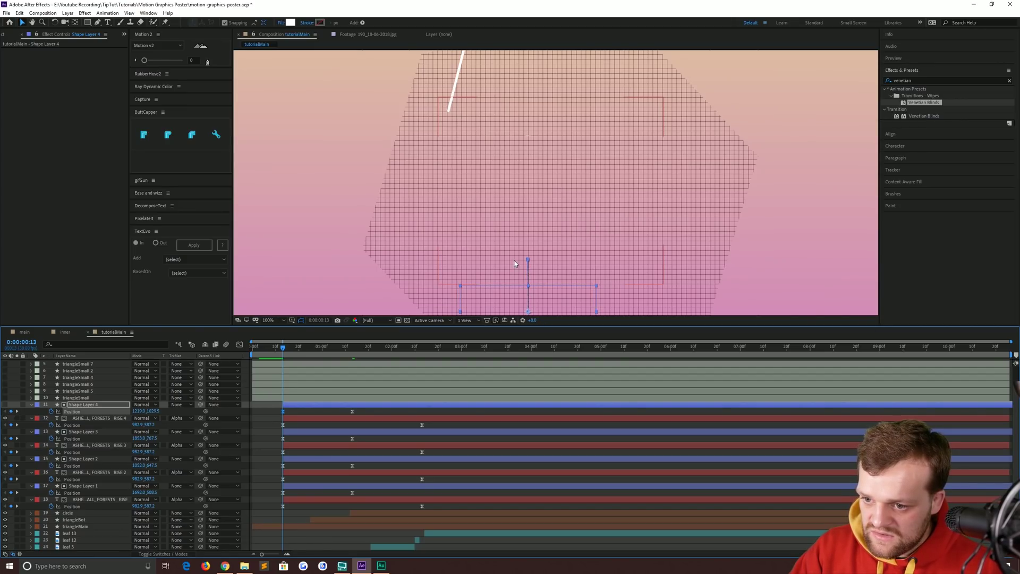
{"action": "key", "text": "comma"}
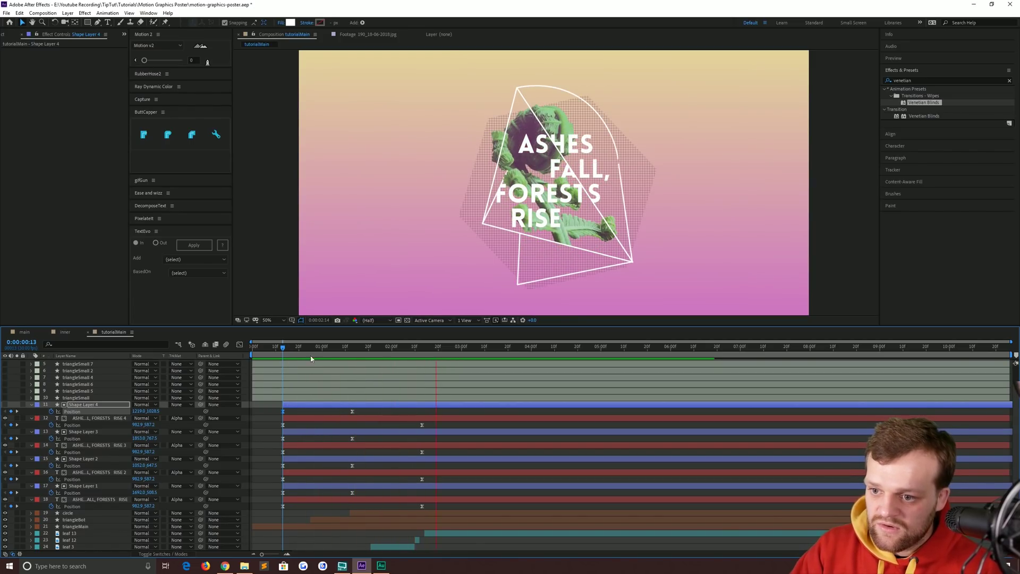
{"action": "key", "text": "space"}
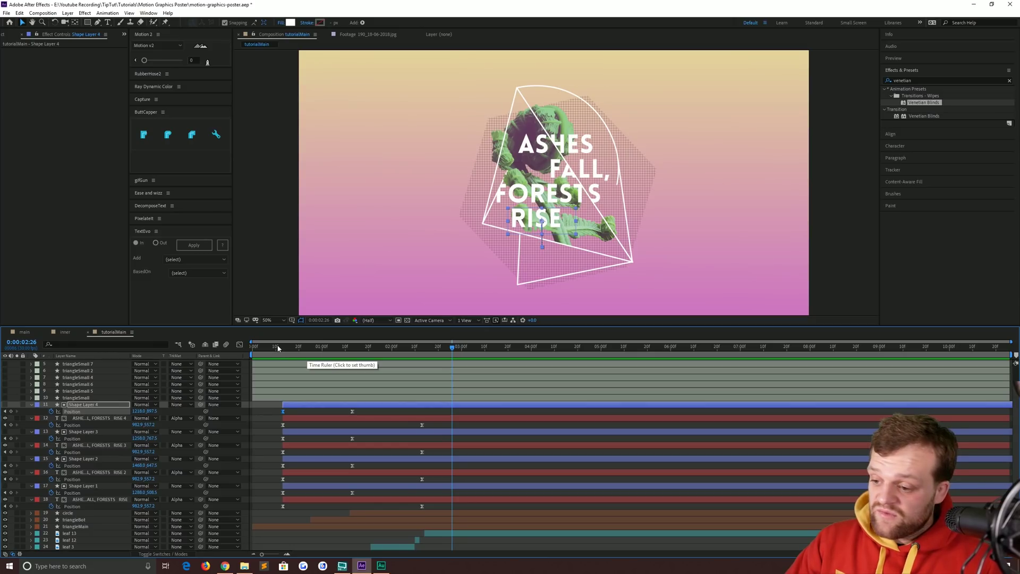
{"action": "key", "text": "Home"}
{"action": "key", "text": "space"}
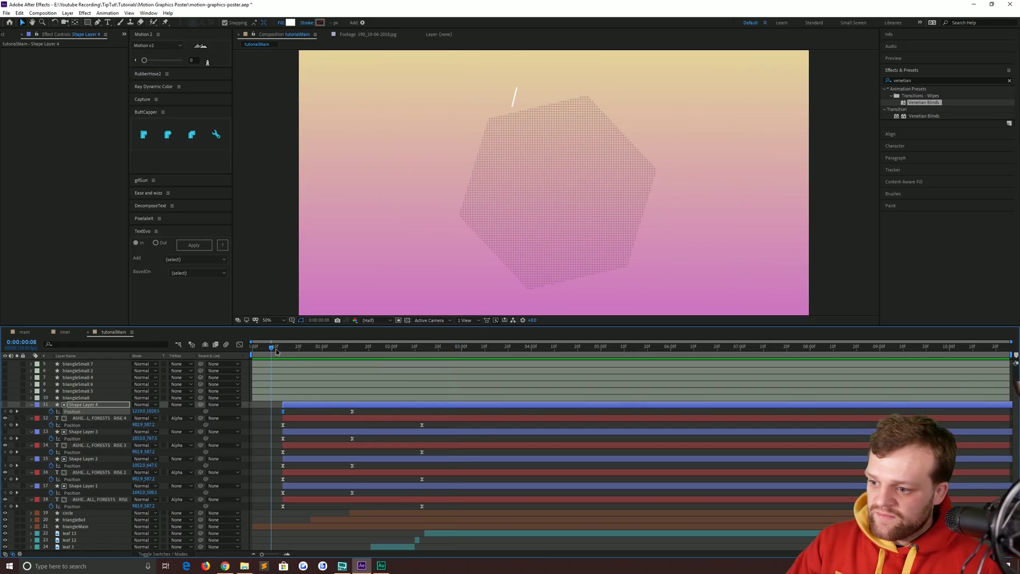
{"action": "left_click_drag", "start_coordinate": [315, 347], "coordinate": [282, 347]}
Replay the title animation, then rename the first two title layers ashes and fall
{"action": "key", "text": "space"}
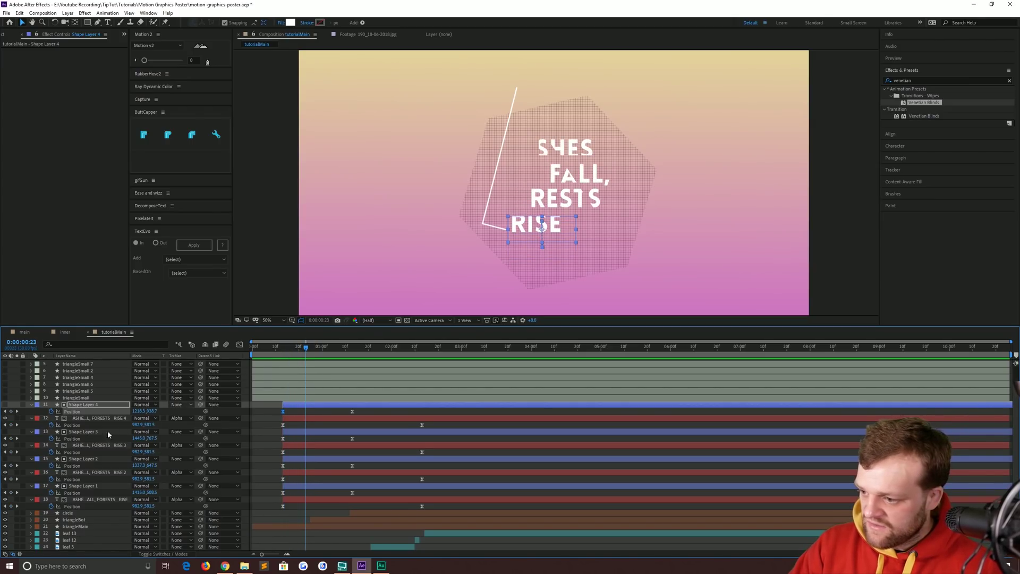
{"action": "left_click", "coordinate": [91, 499]}
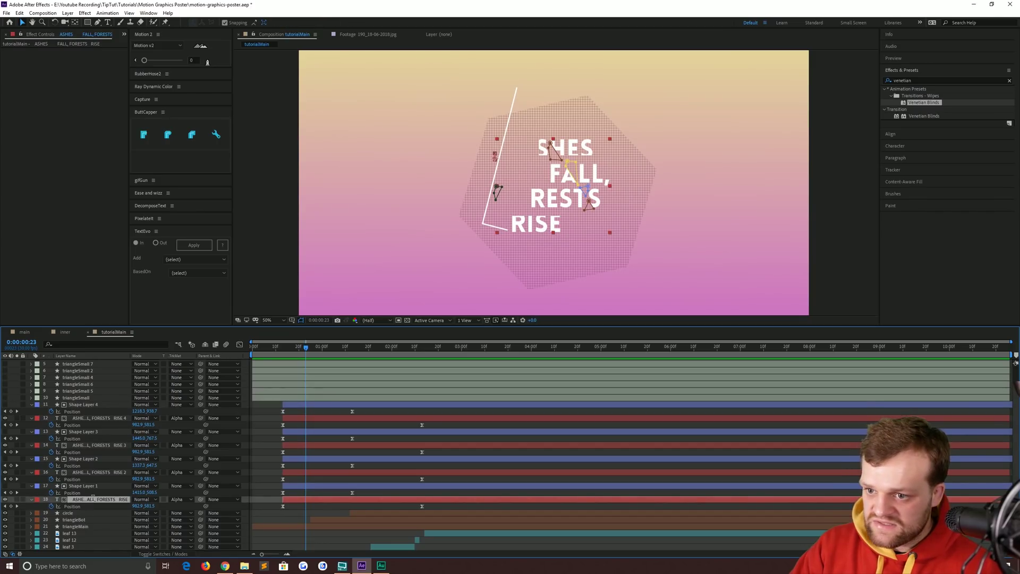
{"action": "key", "text": "Return"}
{"action": "type", "text": "ashes"}
{"action": "key", "text": "Return"}
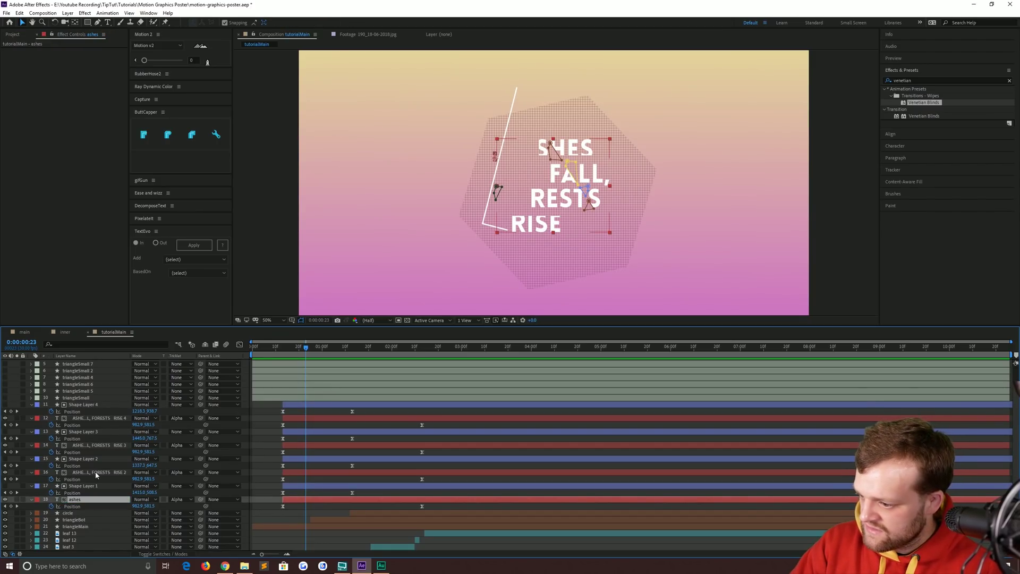
{"action": "left_click", "coordinate": [96, 474]}
{"action": "key", "text": "Return"}
{"action": "type", "text": "fall"}
{"action": "key", "text": "Return"}
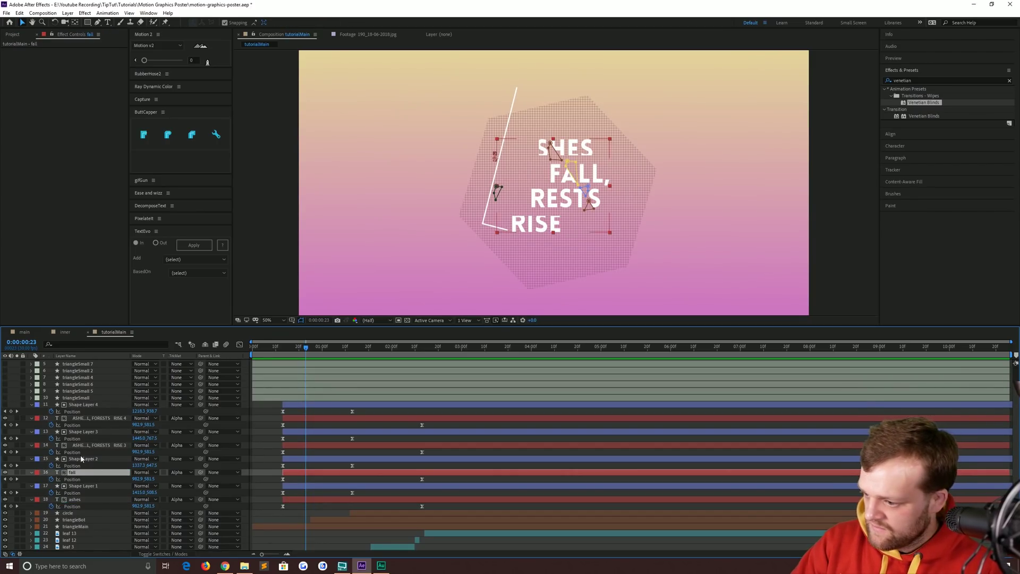
Rename the remaining two title layers forests and rise
{"action": "left_click", "coordinate": [81, 445]}
{"action": "type", "text": "forests"}
{"action": "key", "text": "Return"}
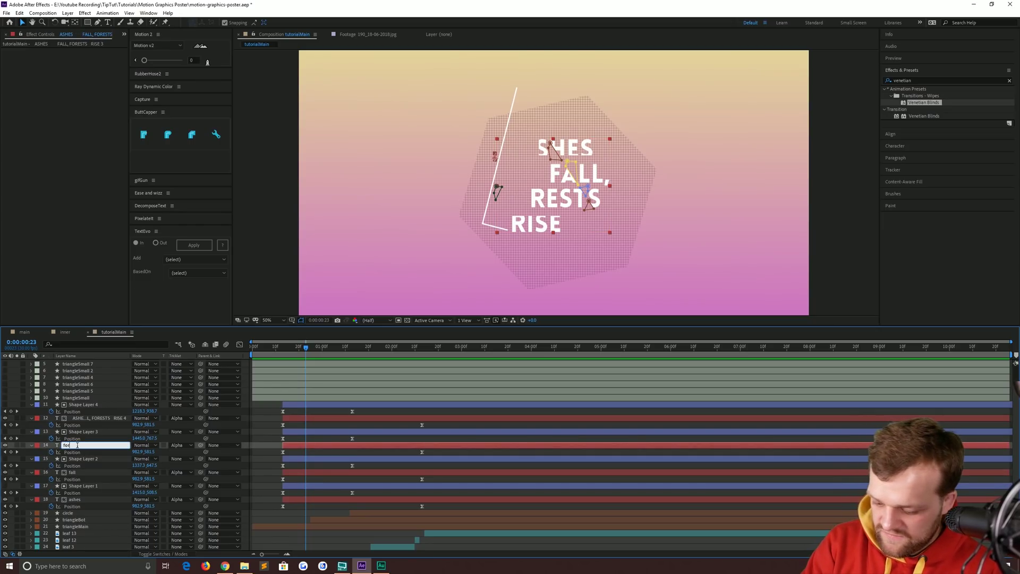
{"action": "key", "text": "Return"}
{"action": "left_click", "coordinate": [88, 418]}
{"action": "key", "text": "Return"}
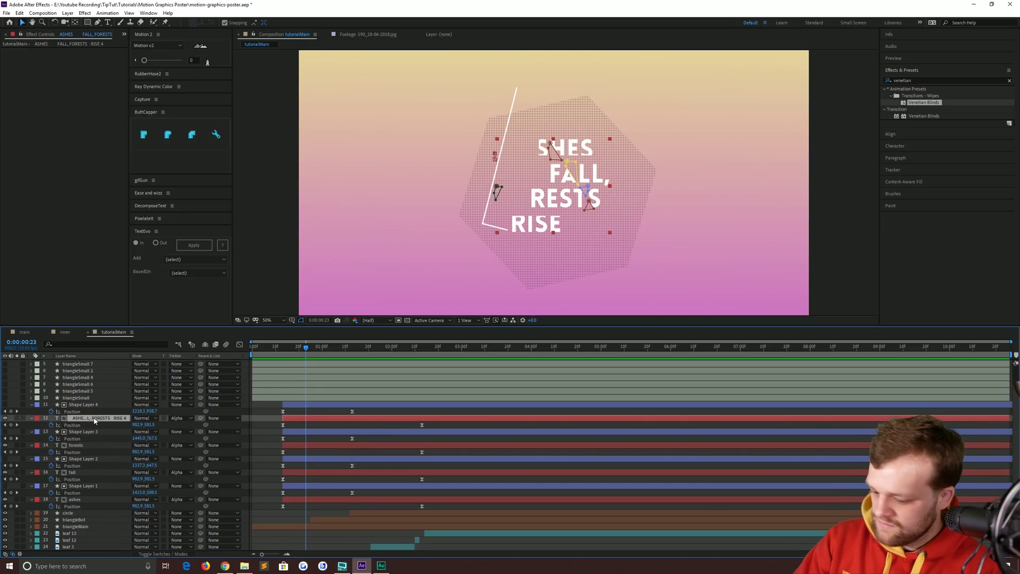
{"action": "type", "text": "rise"}
{"action": "key", "text": "Return"}
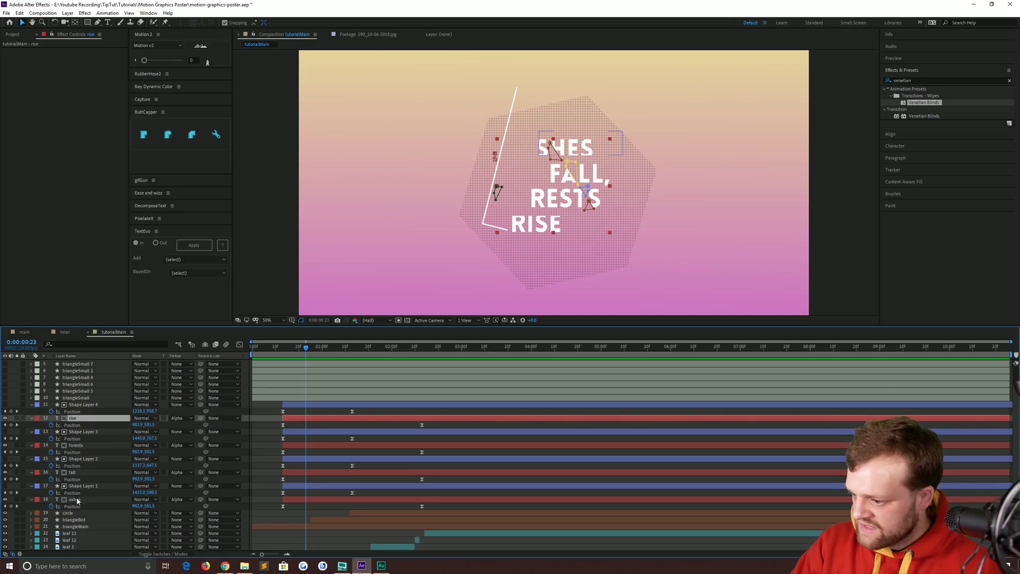
{"action": "left_click", "coordinate": [79, 499]}
Stagger the fall and ashes layer pairs so ashes starts one frame after fall
{"action": "left_click", "coordinate": [80, 486]}
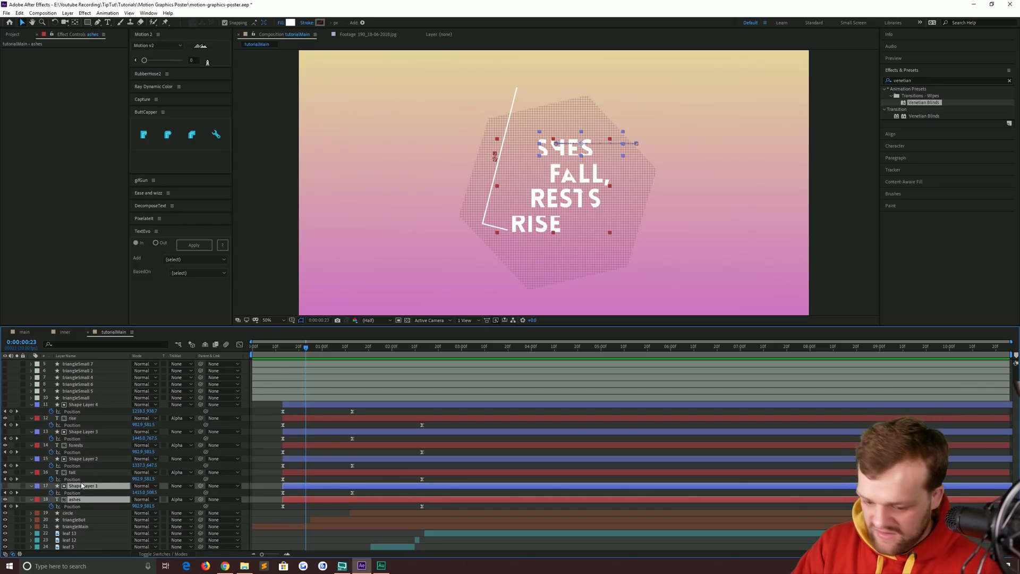
{"action": "key", "text": "bracketleft"}
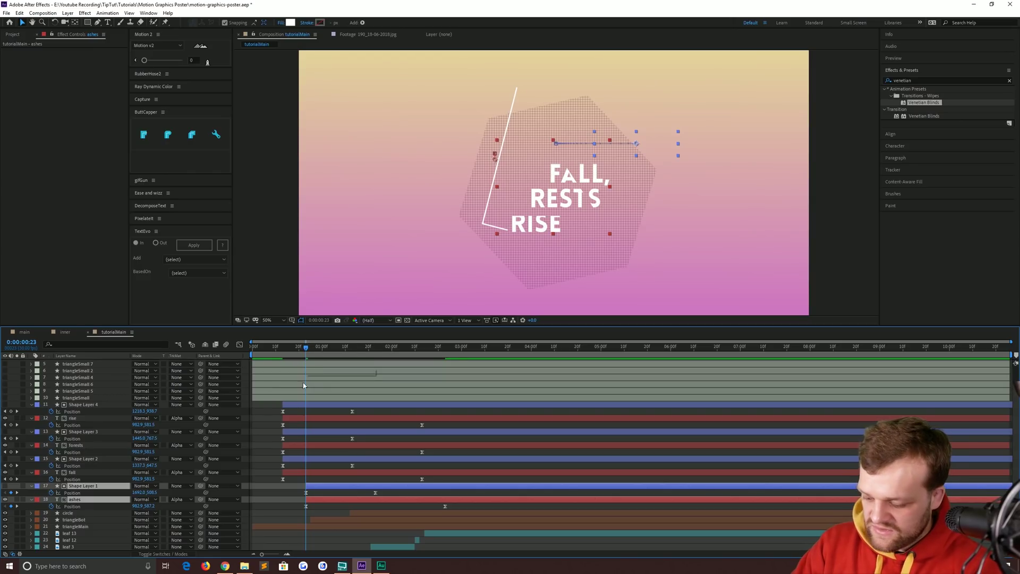
{"action": "key", "text": "ctrl+z"}
{"action": "left_click", "coordinate": [294, 471]}
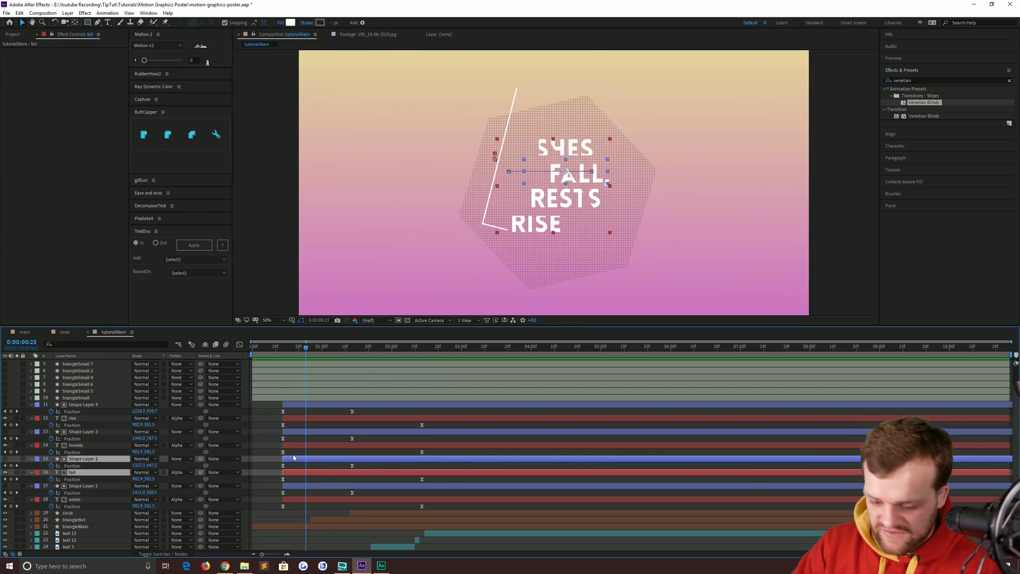
{"action": "key", "text": "bracketleft"}
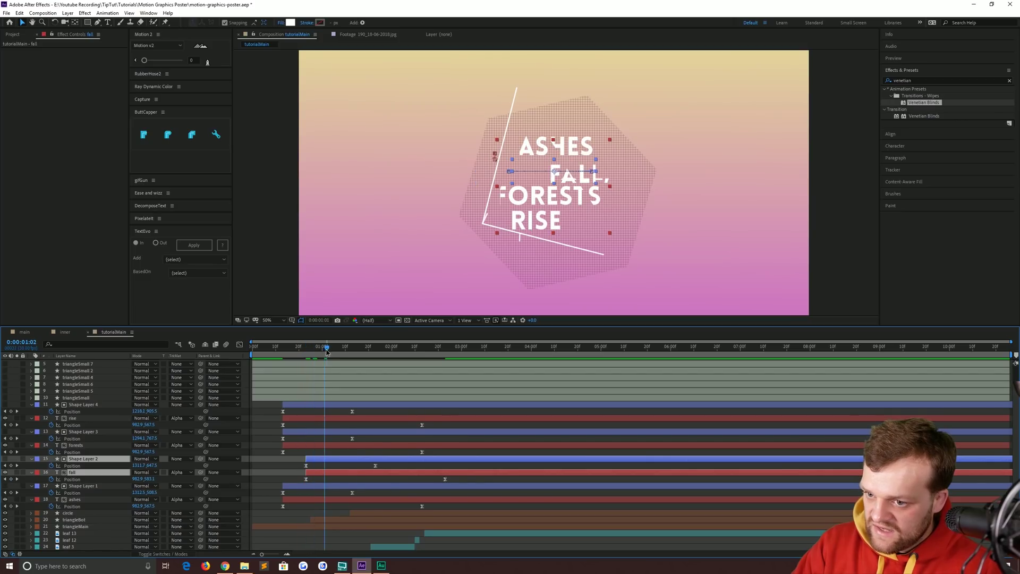
{"action": "left_click_drag", "start_coordinate": [326, 352], "coordinate": [329, 353]}
{"action": "left_click", "coordinate": [307, 485]}
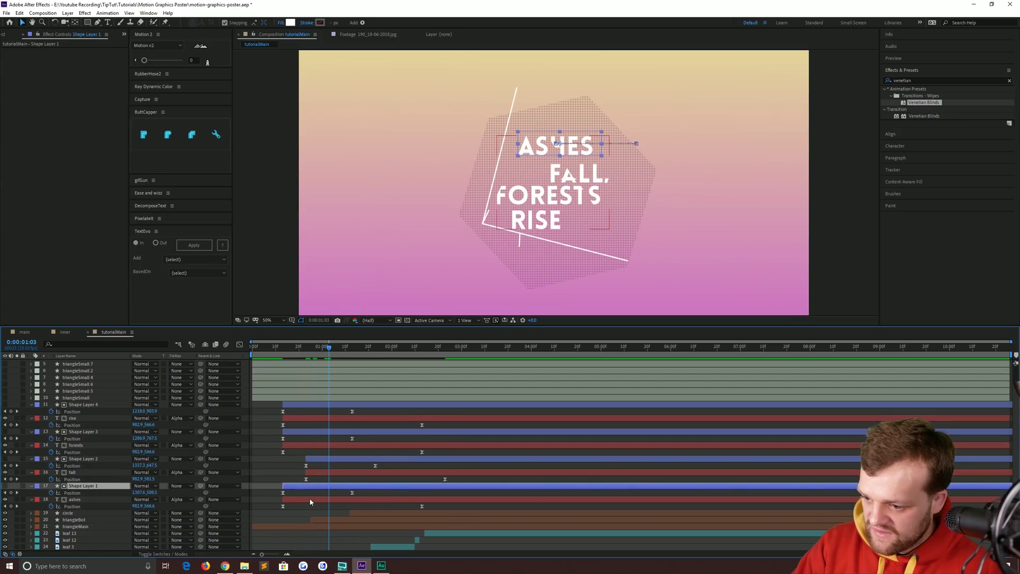
{"action": "key", "text": "bracketleft"}
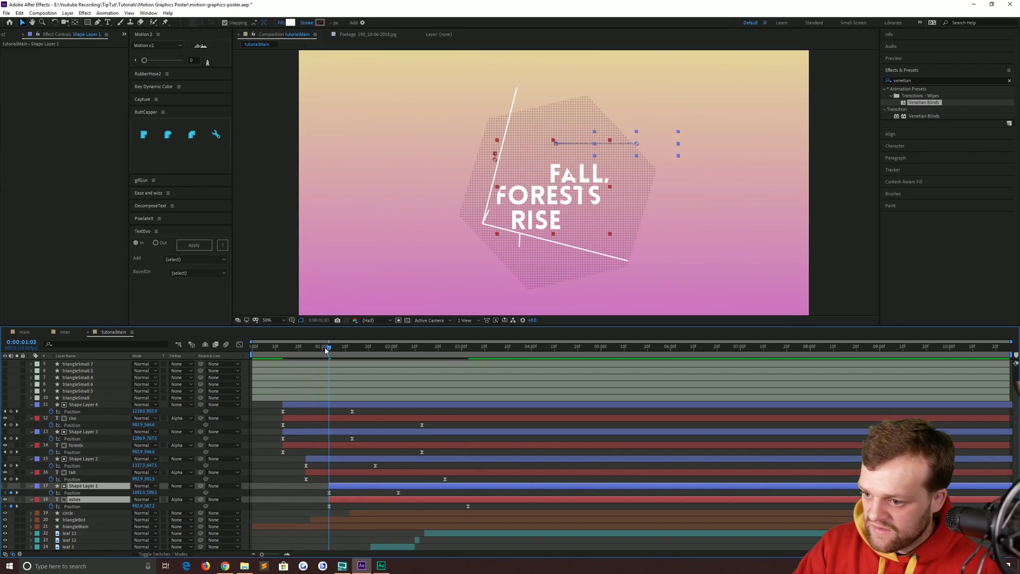
Start the rise pair at 1:08 and forests at 1:24, then preview the staggered entrances
{"action": "left_click_drag", "start_coordinate": [335, 352], "coordinate": [341, 351]}
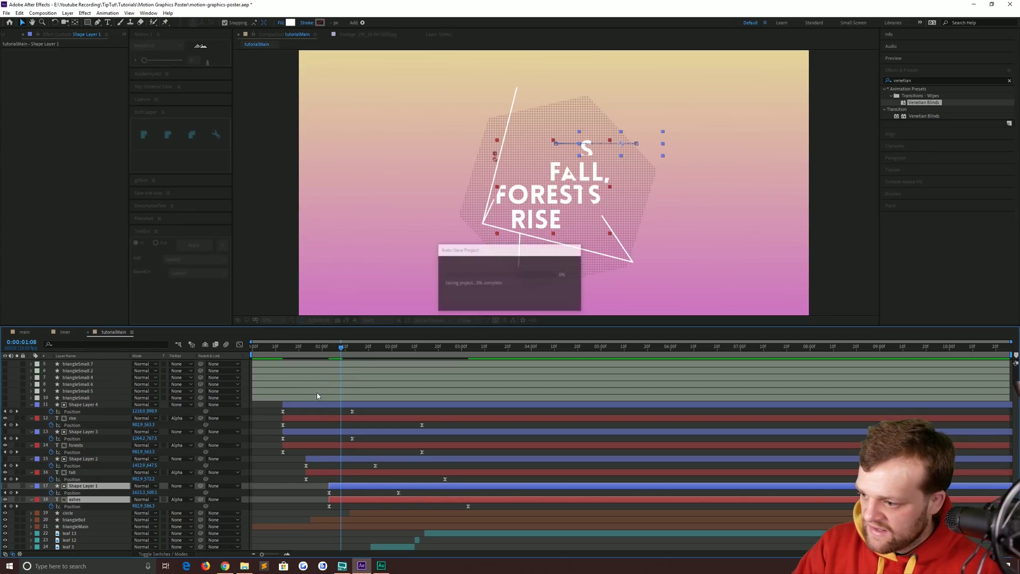
{"action": "left_click", "coordinate": [298, 406]}
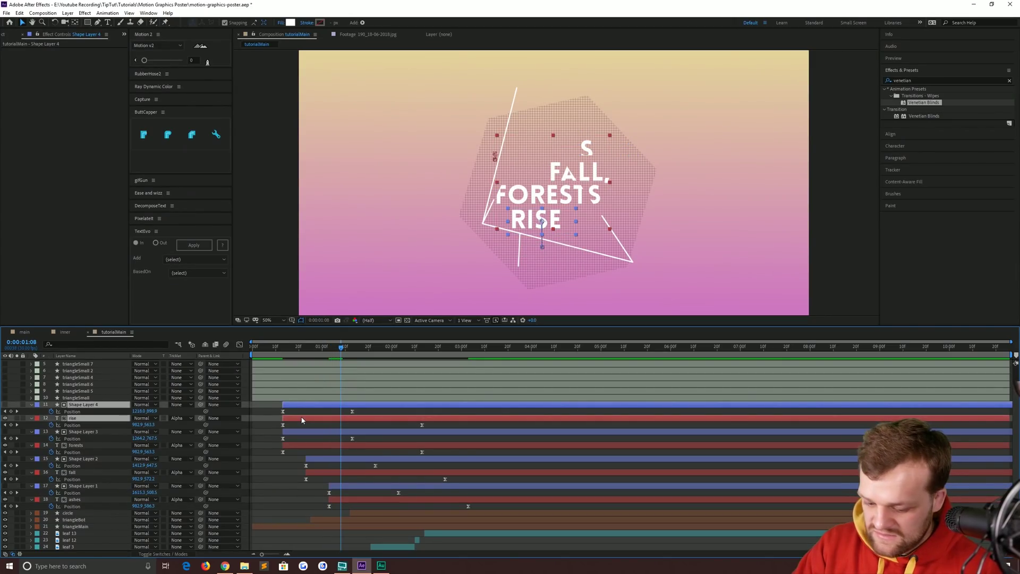
{"action": "key", "text": "bracketleft"}
{"action": "left_click_drag", "start_coordinate": [342, 352], "coordinate": [379, 353]}
{"action": "left_click", "coordinate": [307, 431]}
{"action": "left_click", "coordinate": [308, 445], "text": "shift"}
{"action": "key", "text": "bracketleft"}
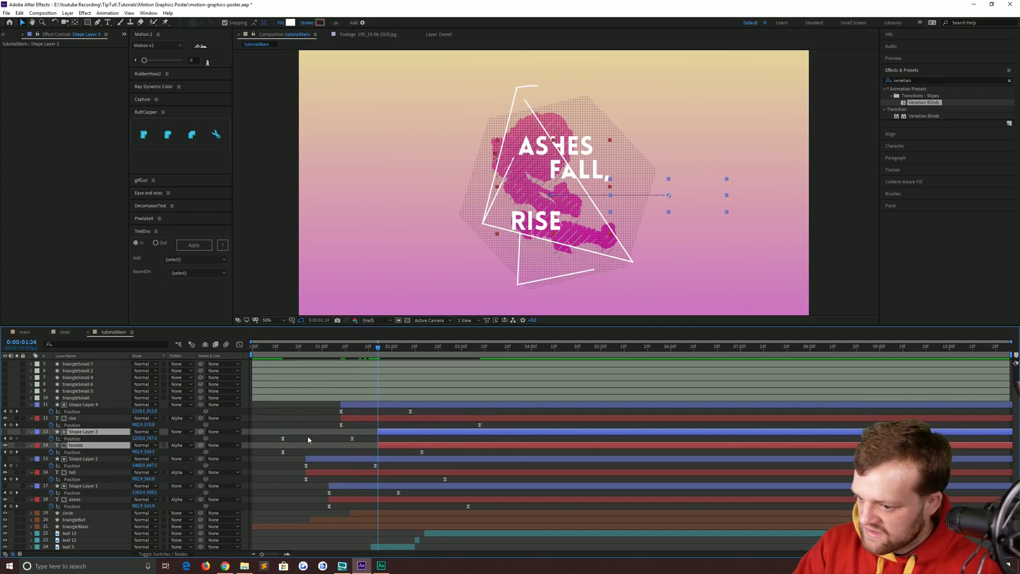
{"action": "left_click", "coordinate": [299, 349]}
{"action": "key", "text": "space"}
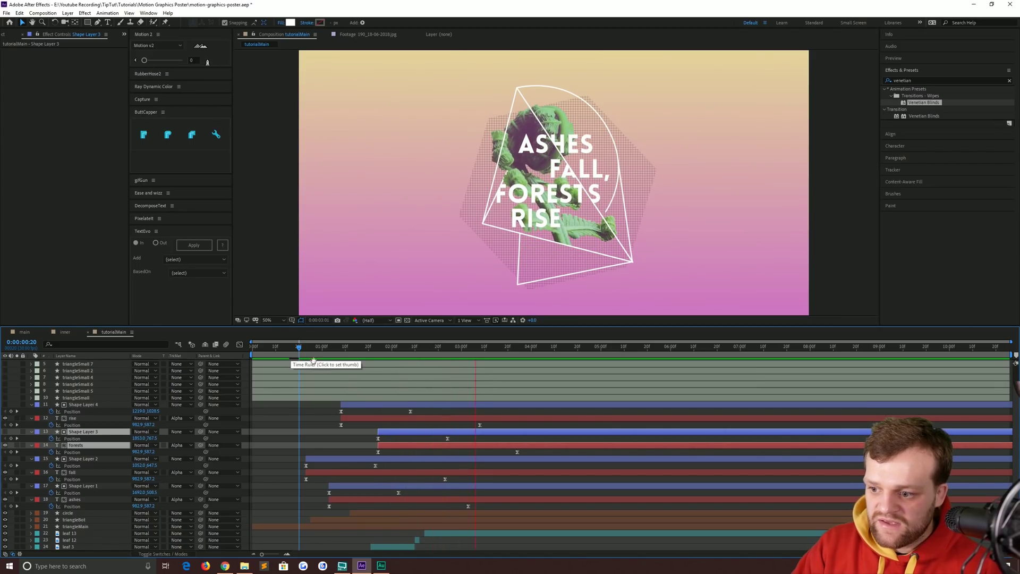
{"action": "mouse_move", "coordinate": [299, 351]}
{"action": "left_mouse_down"}
{"action": "mouse_move", "coordinate": [352, 365]}
{"action": "mouse_move", "coordinate": [431, 354]}
{"action": "mouse_move", "coordinate": [528, 363]}
{"action": "mouse_move", "coordinate": [307, 377]}
{"action": "mouse_move", "coordinate": [501, 376]}
{"action": "mouse_move", "coordinate": [316, 374]}
{"action": "left_mouse_up"}
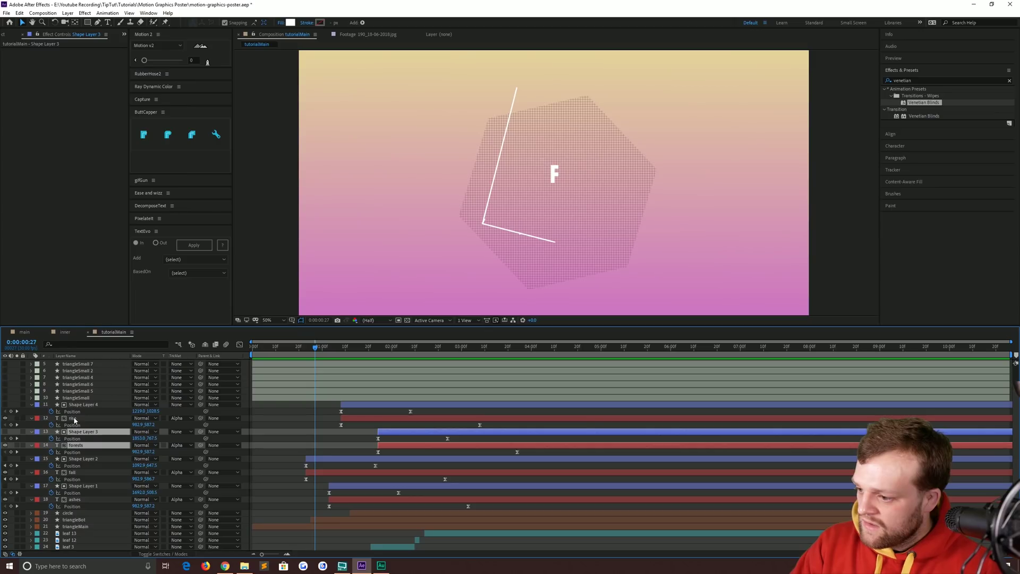
Label the rise layers Sandstone and the forests layers Fuchsia
{"action": "left_click", "coordinate": [73, 418]}
{"action": "left_click", "coordinate": [36, 405]}
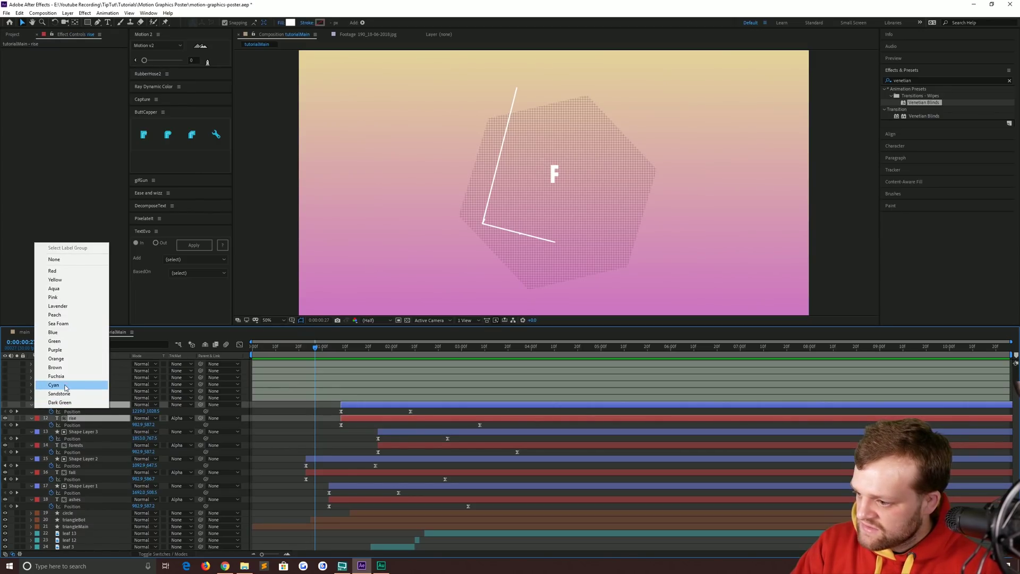
{"action": "left_click", "coordinate": [61, 394]}
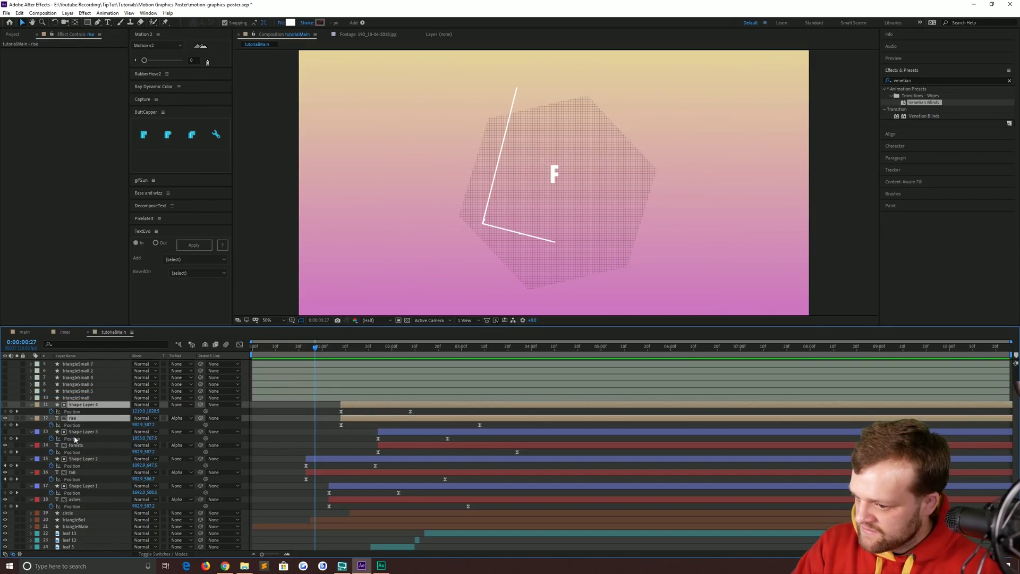
{"action": "left_click", "coordinate": [80, 430]}
{"action": "left_click", "coordinate": [36, 430]}
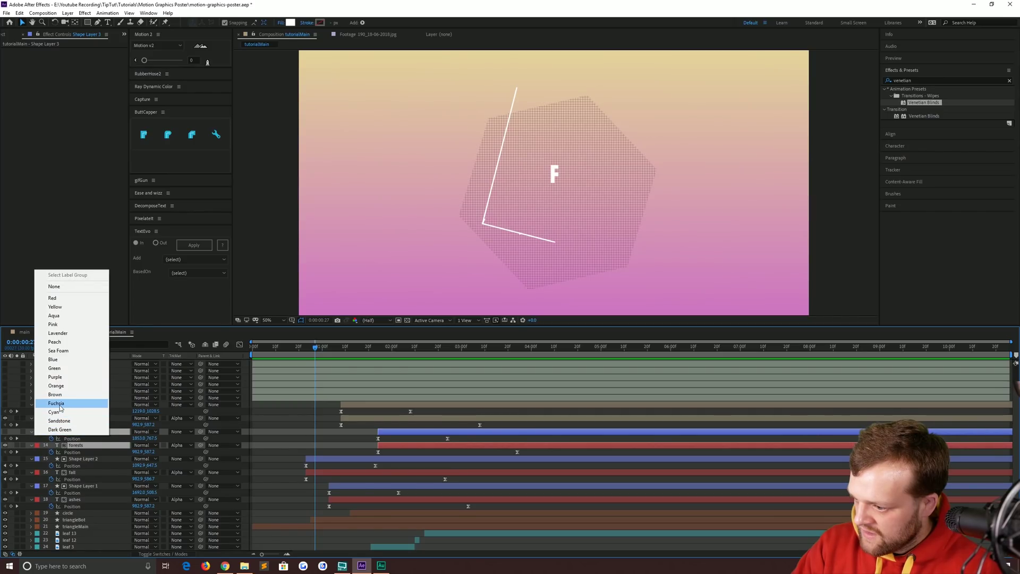
{"action": "left_click", "coordinate": [60, 407]}
Label the fall layers Green and the ashes layers Lavender, then scrub the result
{"action": "left_click", "coordinate": [80, 459]}
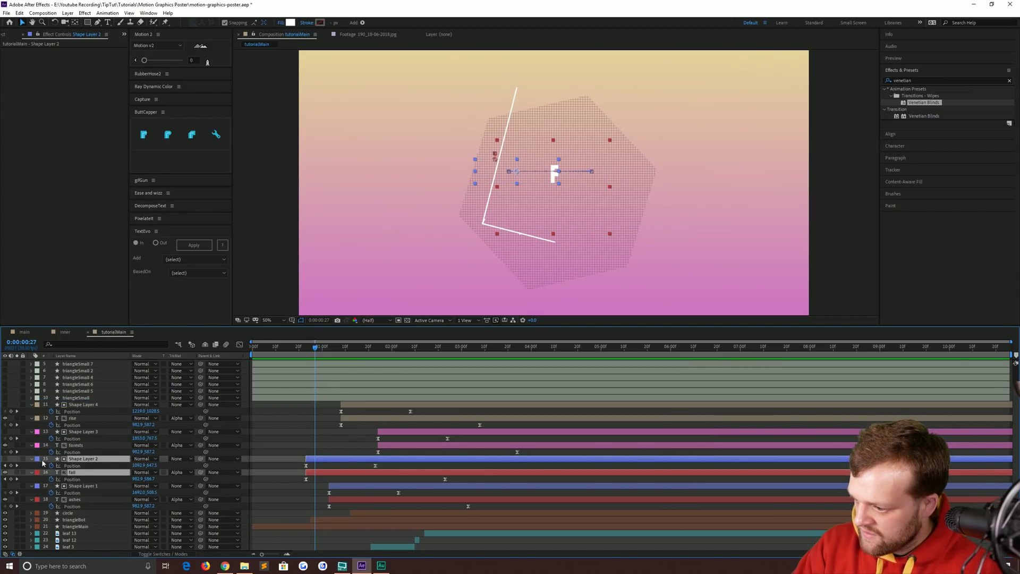
{"action": "left_click", "coordinate": [36, 458]}
{"action": "left_click", "coordinate": [60, 394]}
{"action": "left_click", "coordinate": [78, 485]}
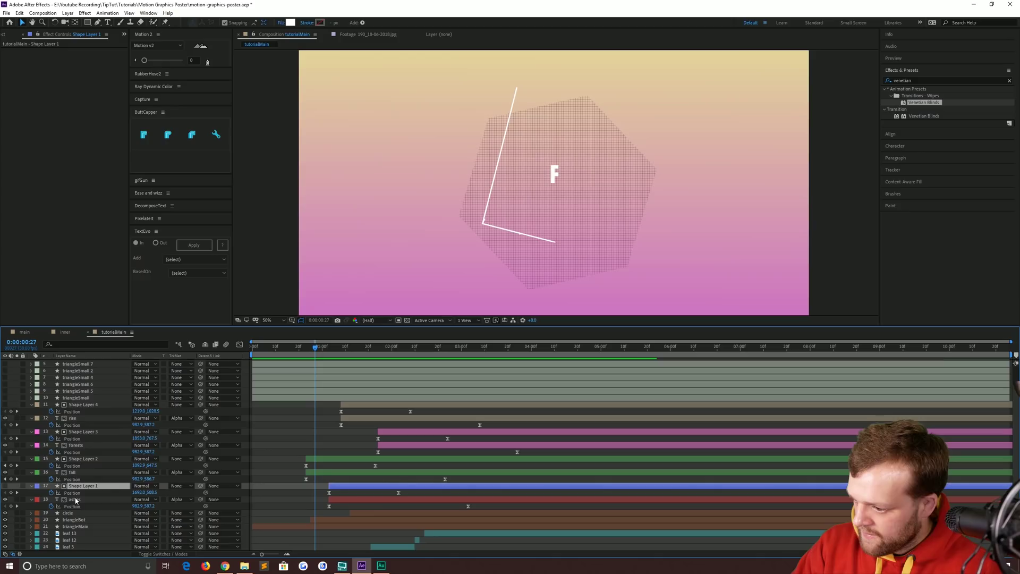
{"action": "left_click", "coordinate": [35, 499]}
{"action": "left_click", "coordinate": [56, 388]}
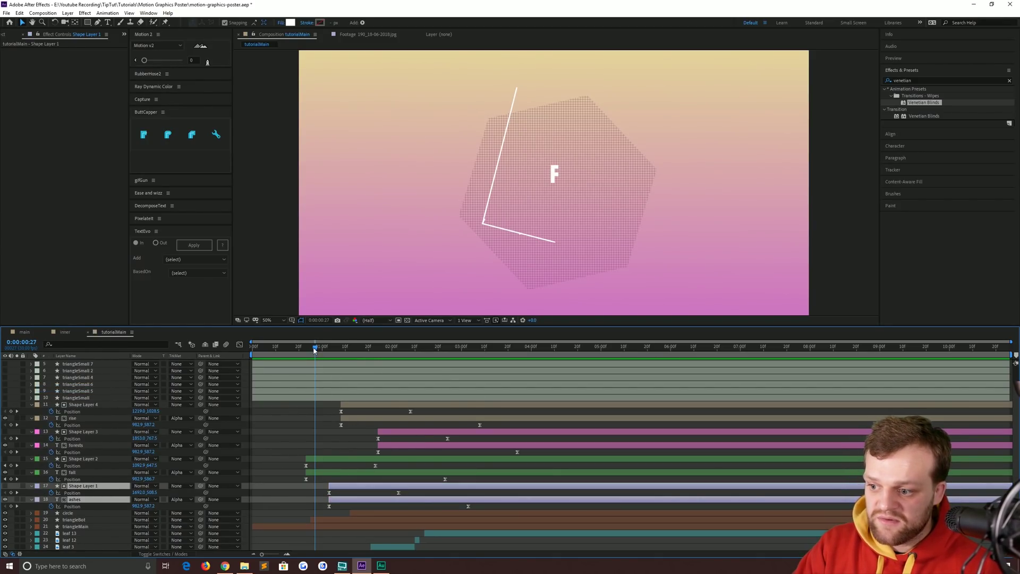
{"action": "mouse_move", "coordinate": [315, 349]}
{"action": "left_mouse_down"}
{"action": "mouse_move", "coordinate": [355, 364]}
{"action": "mouse_move", "coordinate": [345, 376]}
{"action": "mouse_move", "coordinate": [320, 361]}
{"action": "left_mouse_up"}
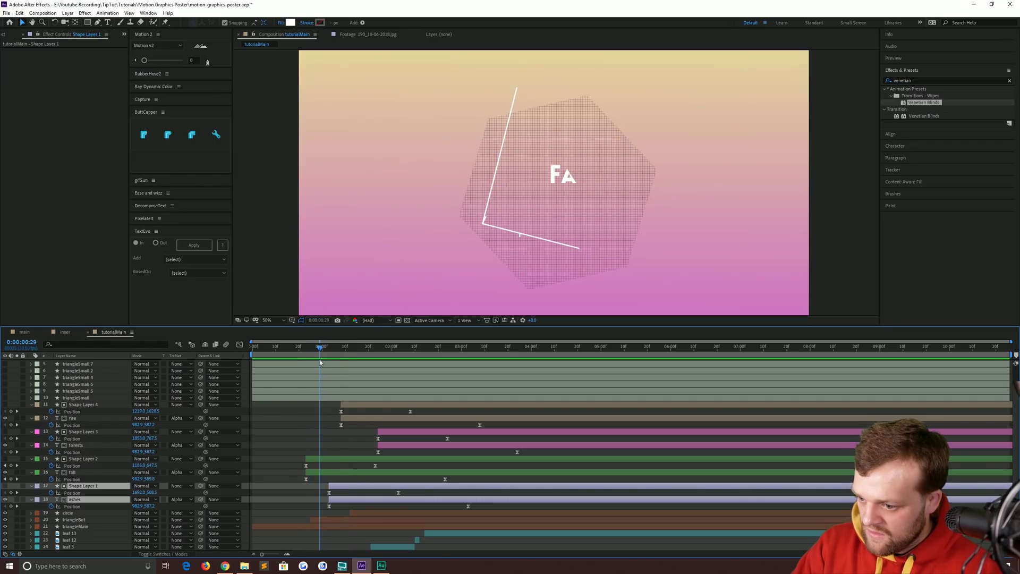
Duplicate the fall text layer together with its shape layer
{"action": "left_click", "coordinate": [319, 472]}
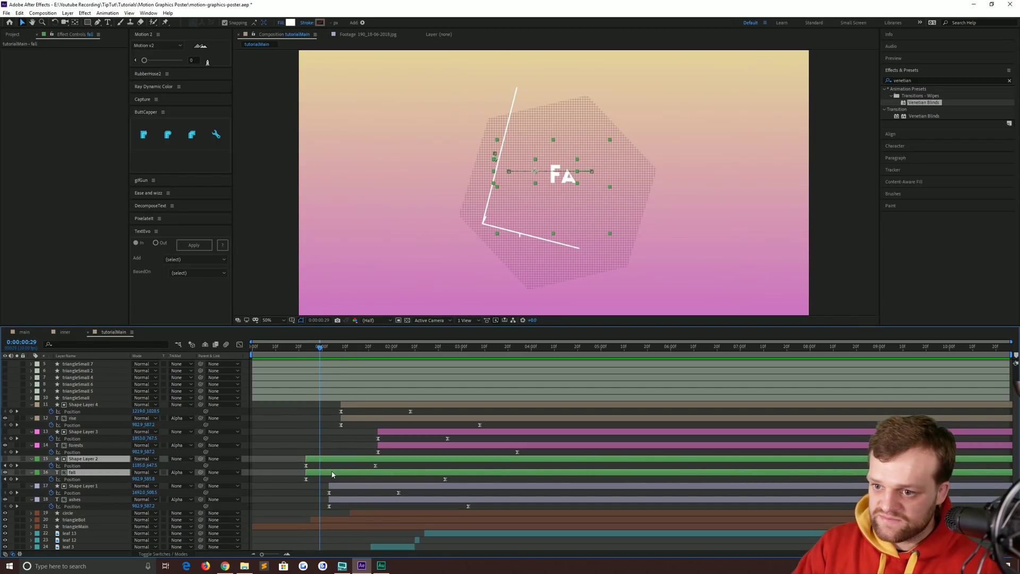
{"action": "left_click", "coordinate": [274, 476]}
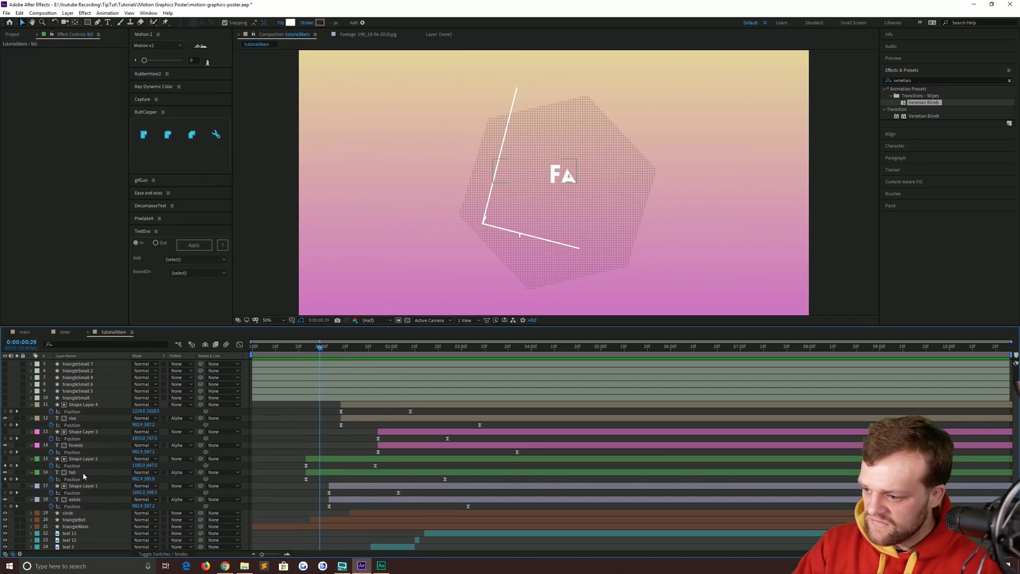
{"action": "left_click", "coordinate": [315, 470]}
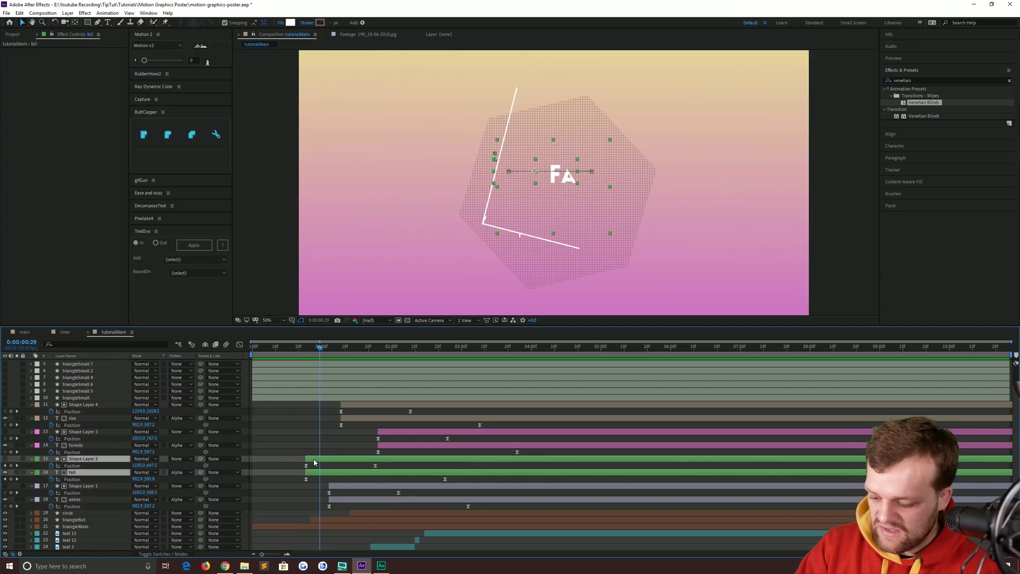
{"action": "key", "text": "ctrl+d"}
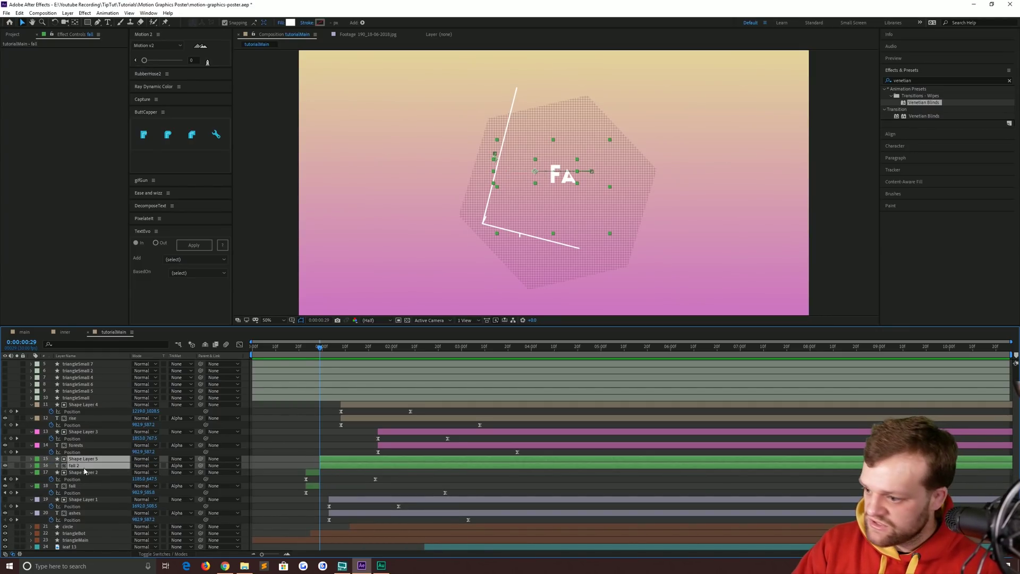
Split the fall copies at 1:03 and show the copies' Position keyframes
{"action": "key", "text": "space"}
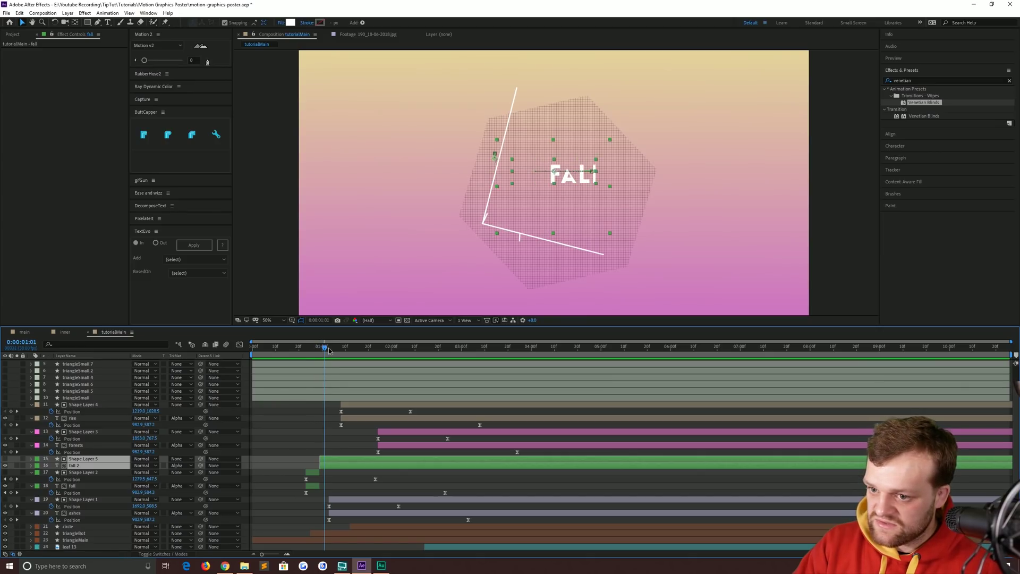
{"action": "mouse_move", "coordinate": [367, 366]}
{"action": "left_mouse_down"}
{"action": "mouse_move", "coordinate": [309, 363]}
{"action": "mouse_move", "coordinate": [330, 365]}
{"action": "left_mouse_up"}
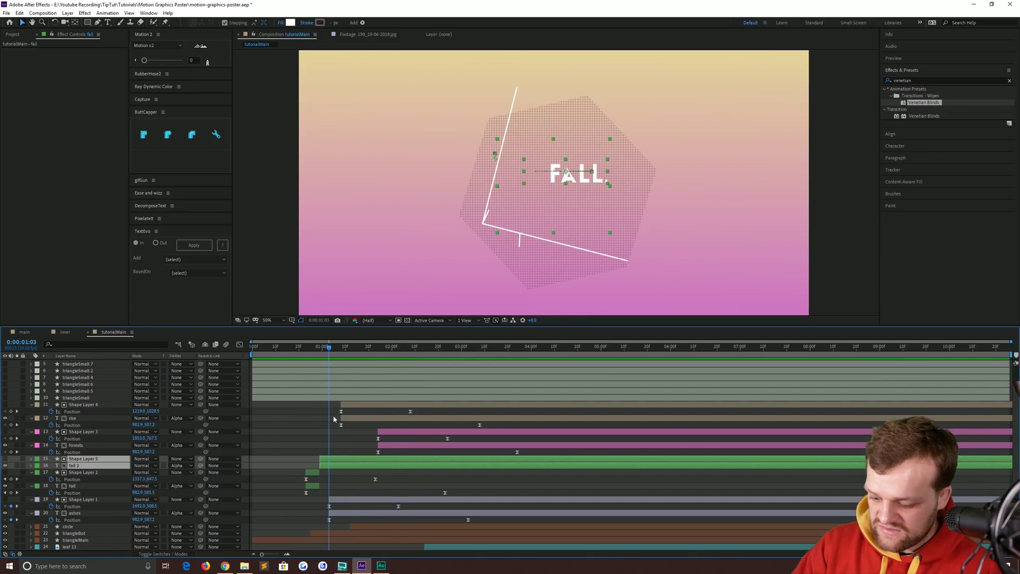
{"action": "key", "text": "ctrl+shift+d"}
{"action": "key", "text": "Page_Up"}
{"action": "key", "text": "Page_Up"}
{"action": "key", "text": "Page_Up"}
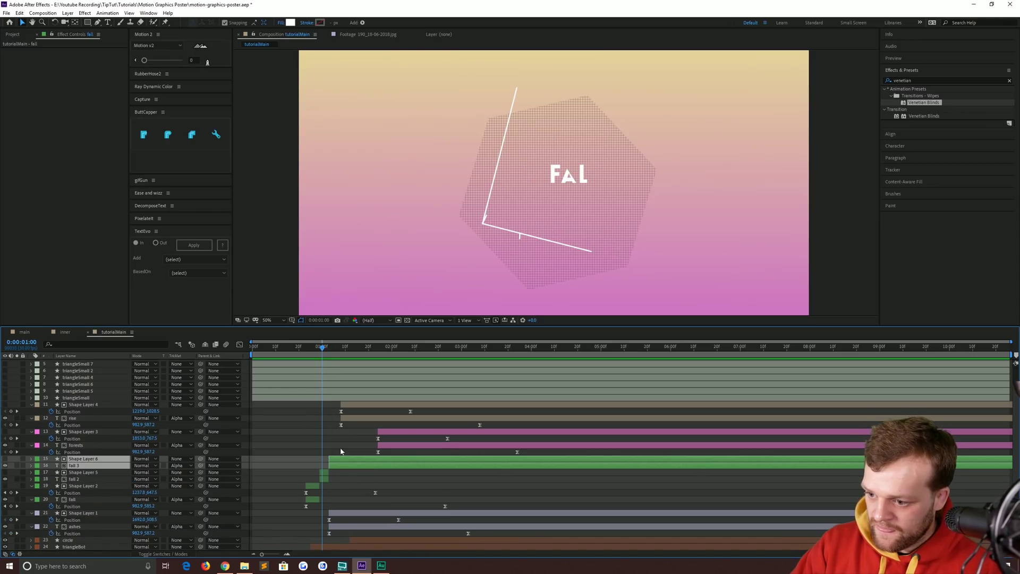
{"action": "left_click", "coordinate": [323, 479]}
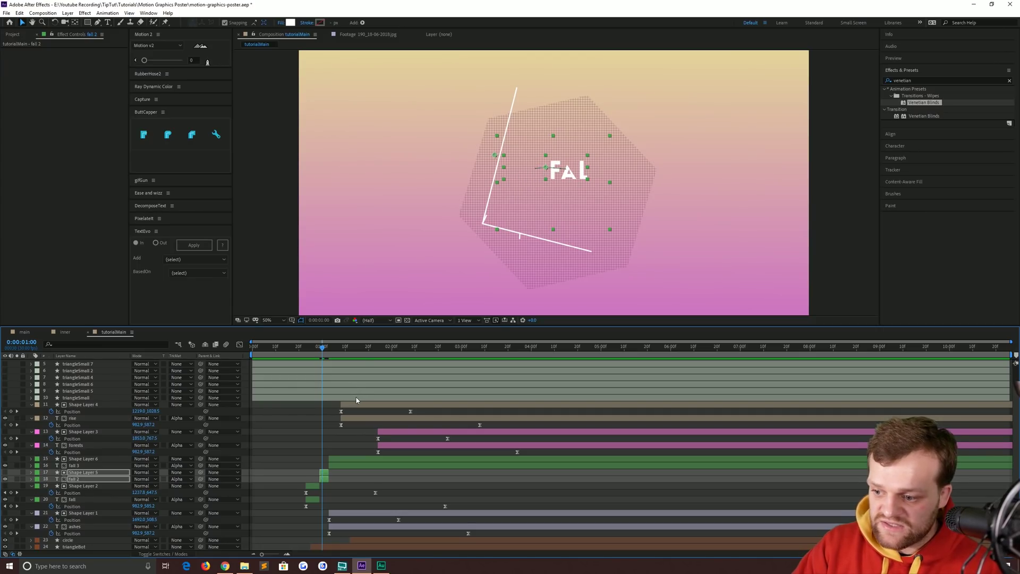
{"action": "key", "text": "p"}
{"action": "key", "text": "p"}
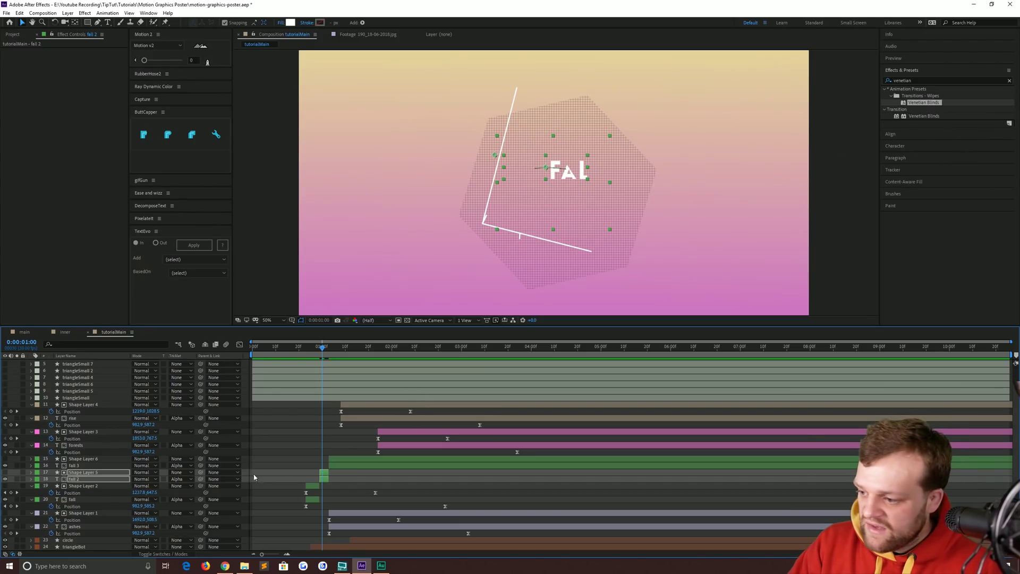
Set the copied fall 2 text to Light weight and review near one second
{"action": "key", "text": "F2"}
{"action": "left_click", "coordinate": [77, 478]}
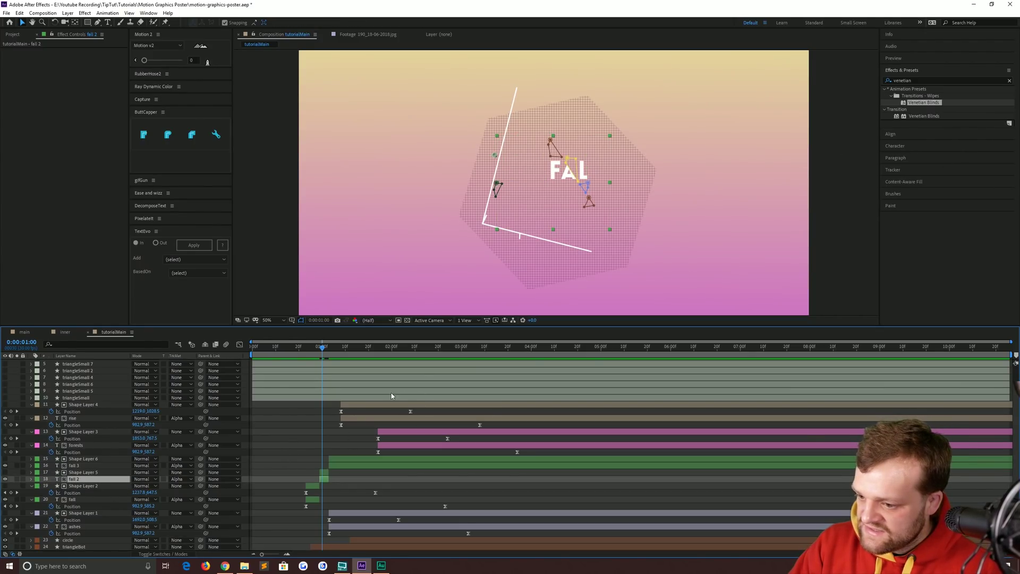
{"action": "left_click", "coordinate": [903, 147]}
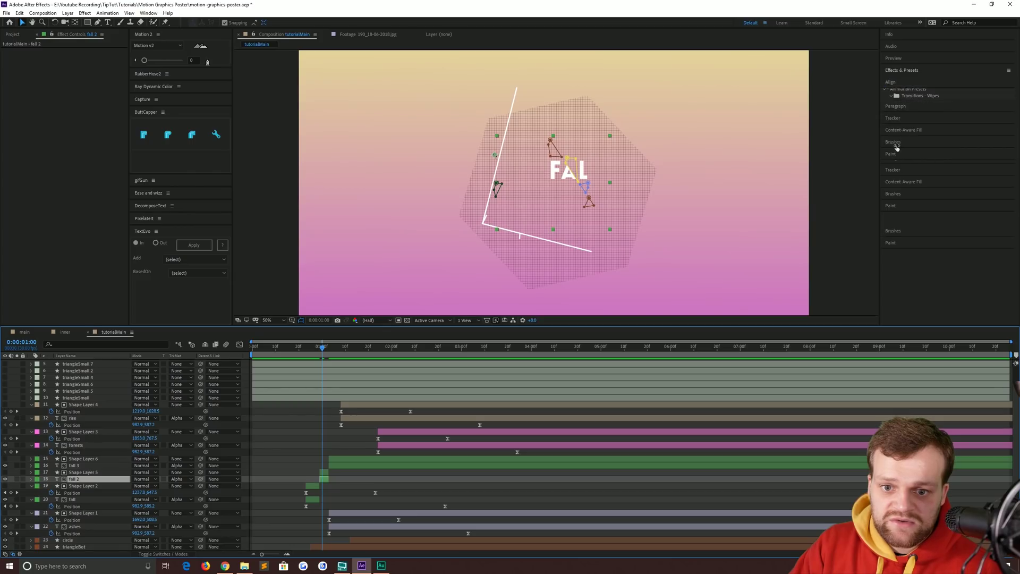
{"action": "left_click", "coordinate": [916, 117]}
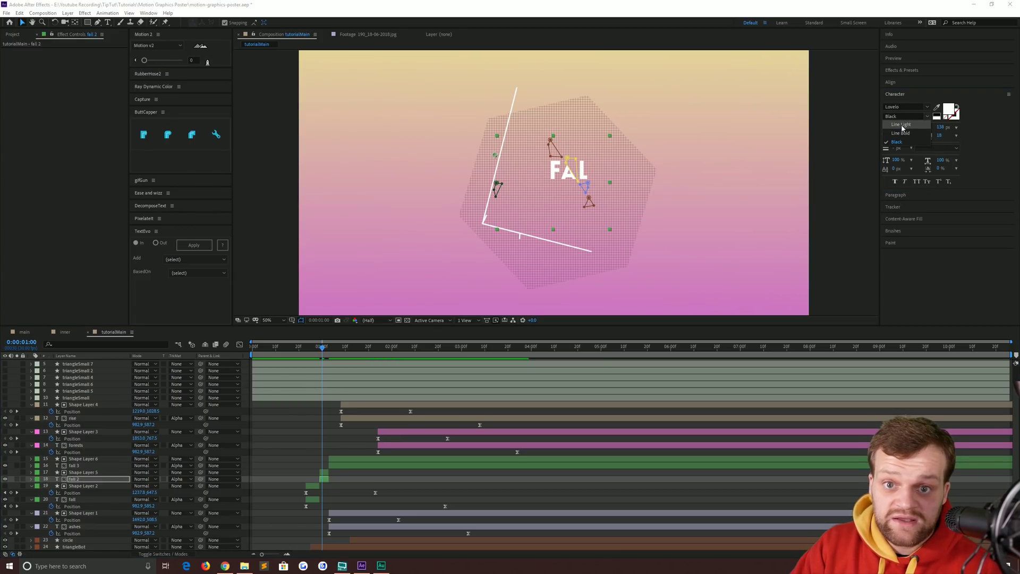
{"action": "left_click", "coordinate": [901, 124]}
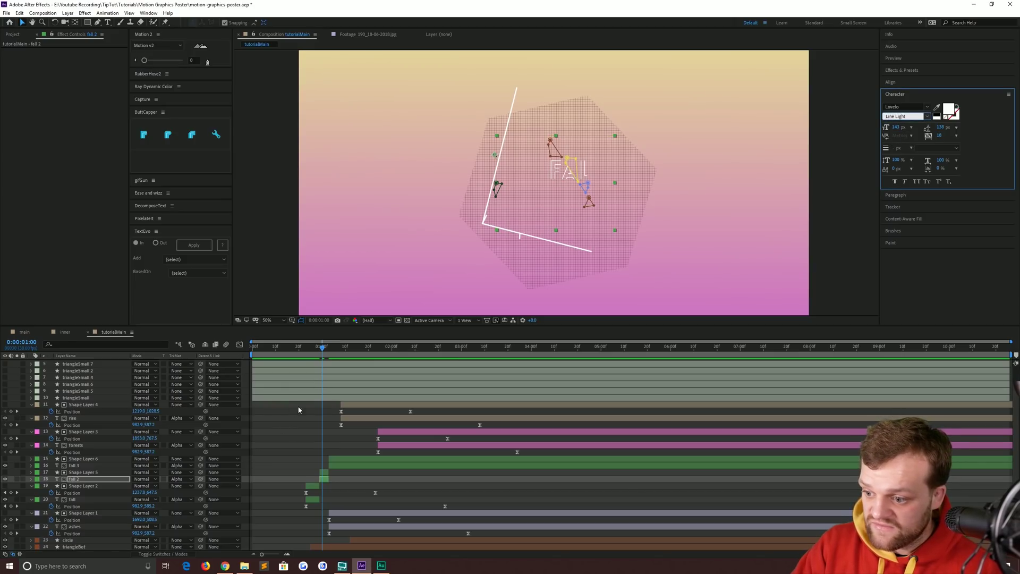
{"action": "left_click_drag", "start_coordinate": [325, 347], "coordinate": [316, 349]}
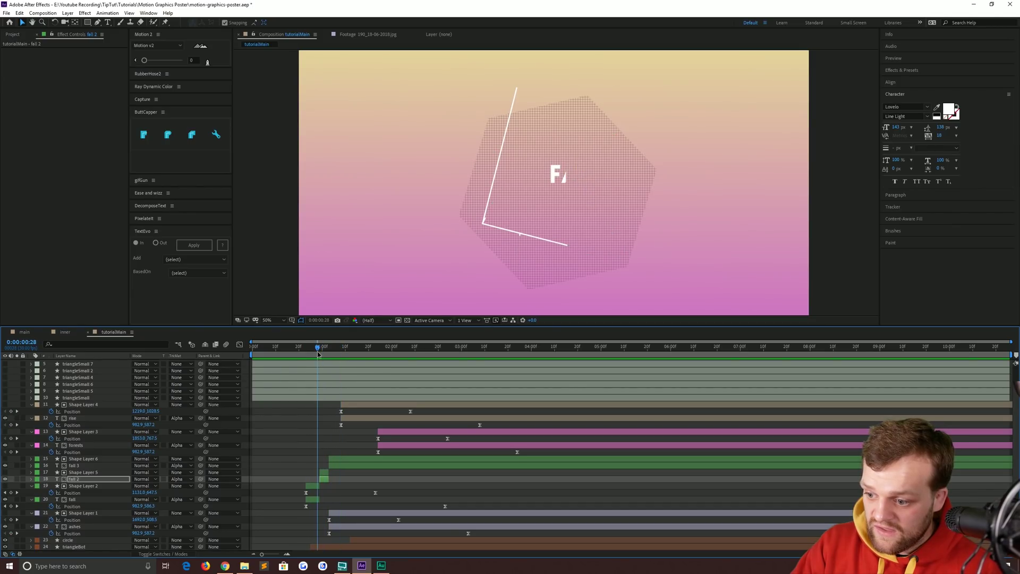
Give the original fall text the outlined Line Bold style and preview it
{"action": "left_click", "coordinate": [313, 499]}
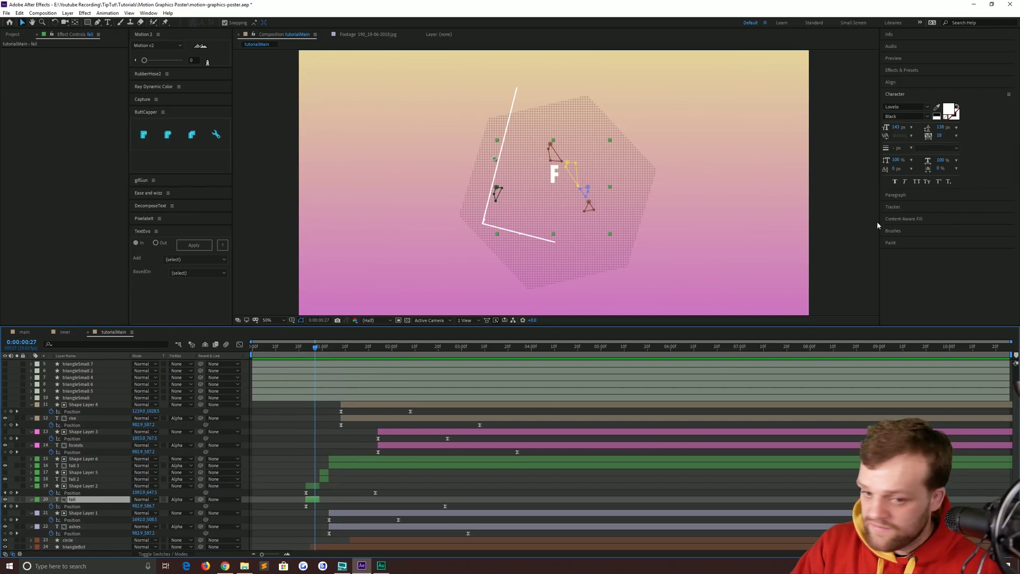
{"action": "left_click", "coordinate": [904, 117]}
{"action": "type", "text": "Line Bold"}
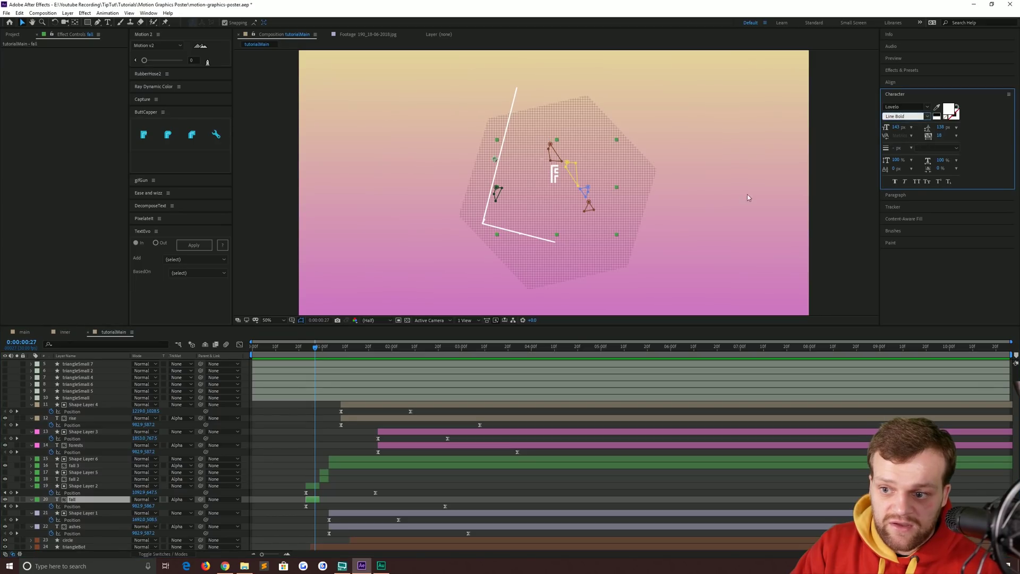
{"action": "key", "text": "Down"}
{"action": "left_click_drag", "start_coordinate": [320, 344], "coordinate": [299, 351]}
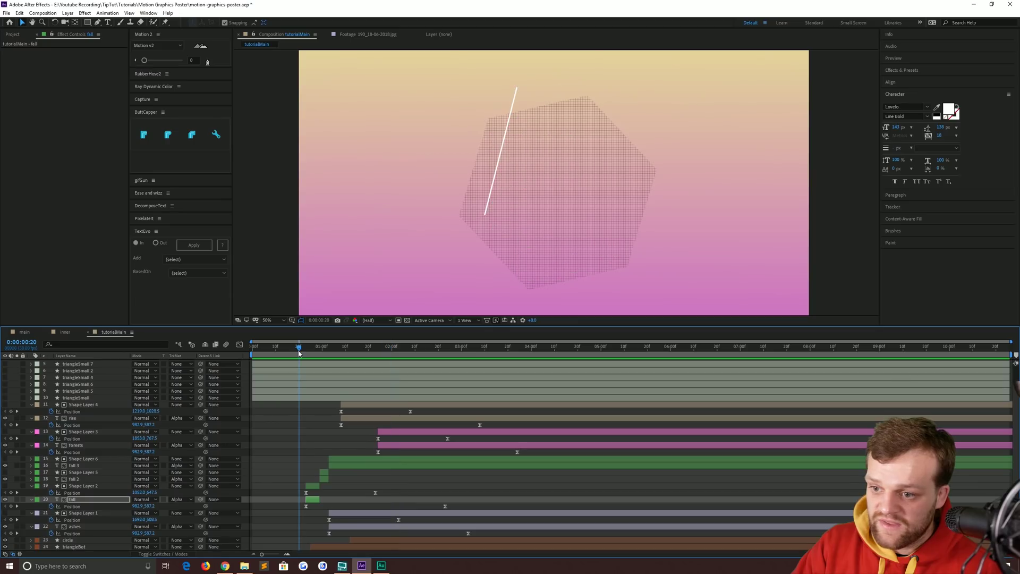
{"action": "left_click", "coordinate": [305, 351]}
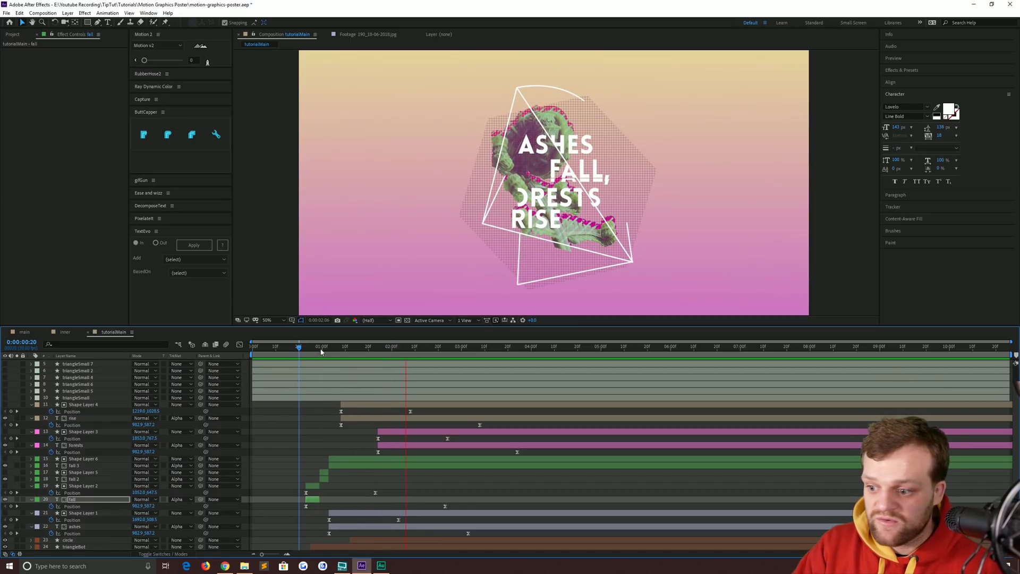
{"action": "key", "text": "space"}
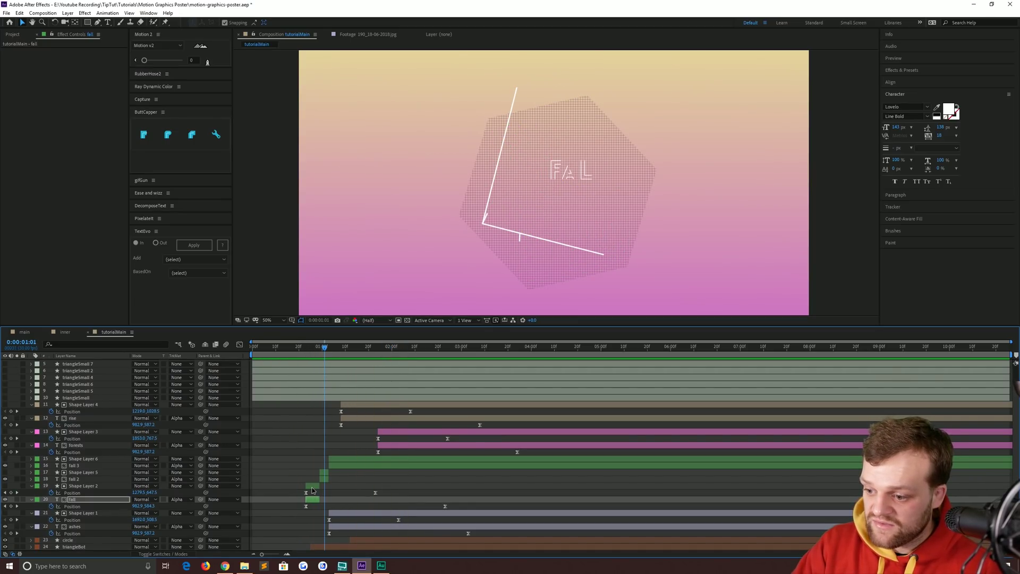
{"action": "left_click", "coordinate": [312, 489], "text": "shift"}
{"action": "key", "text": "u"}
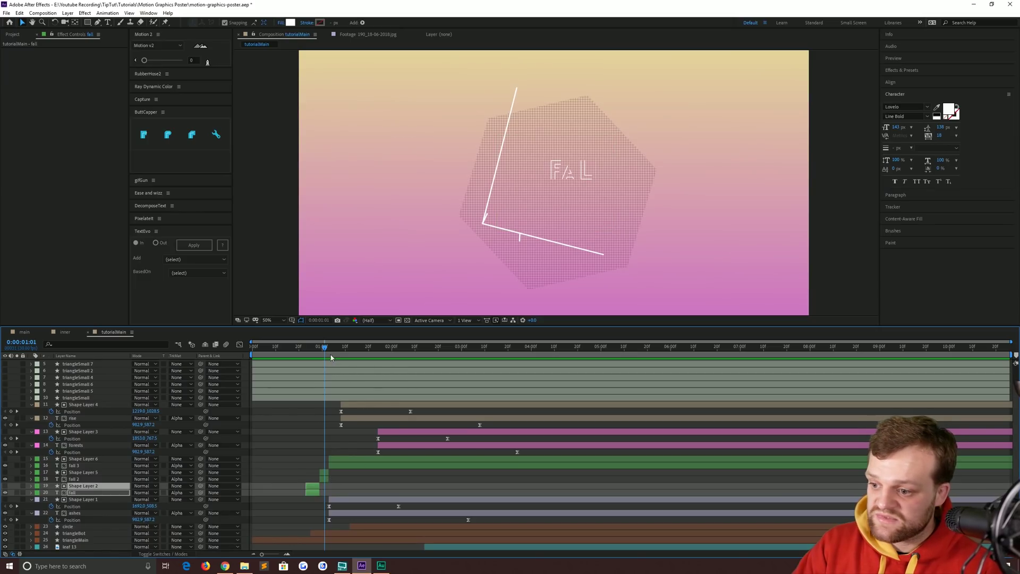
Split the ashes text and shape layers every few frames, up to two seconds
{"action": "left_click_drag", "start_coordinate": [324, 351], "coordinate": [357, 355]}
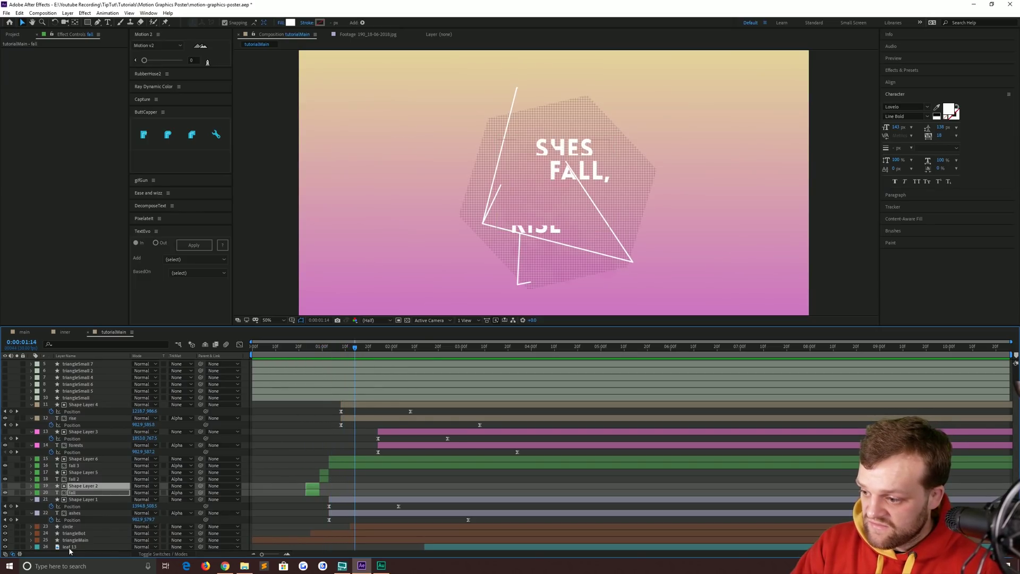
{"action": "left_click", "coordinate": [76, 514]}
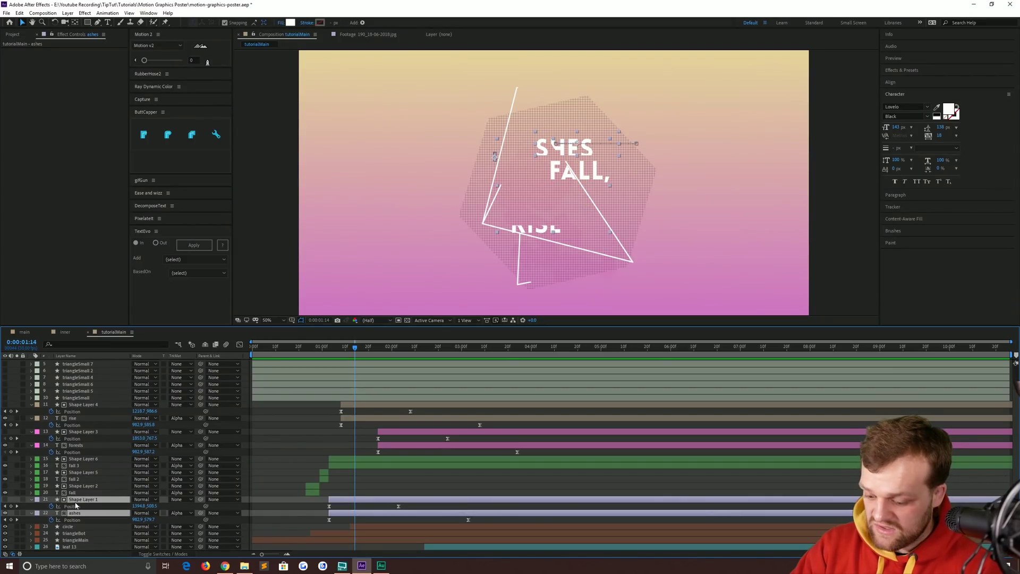
{"action": "key", "text": "ctrl+shift+d"}
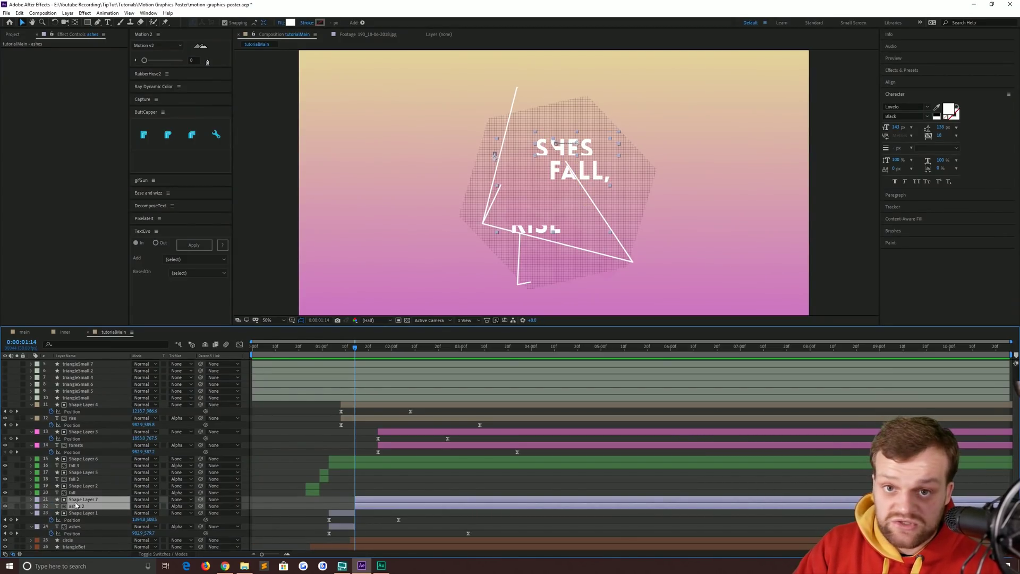
{"action": "key", "text": "Page_Down"}
{"action": "key", "text": "Page_Down"}
{"action": "key", "text": "Page_Down"}
{"action": "key", "text": "Page_Down"}
{"action": "key", "text": "ctrl+shift+d"}
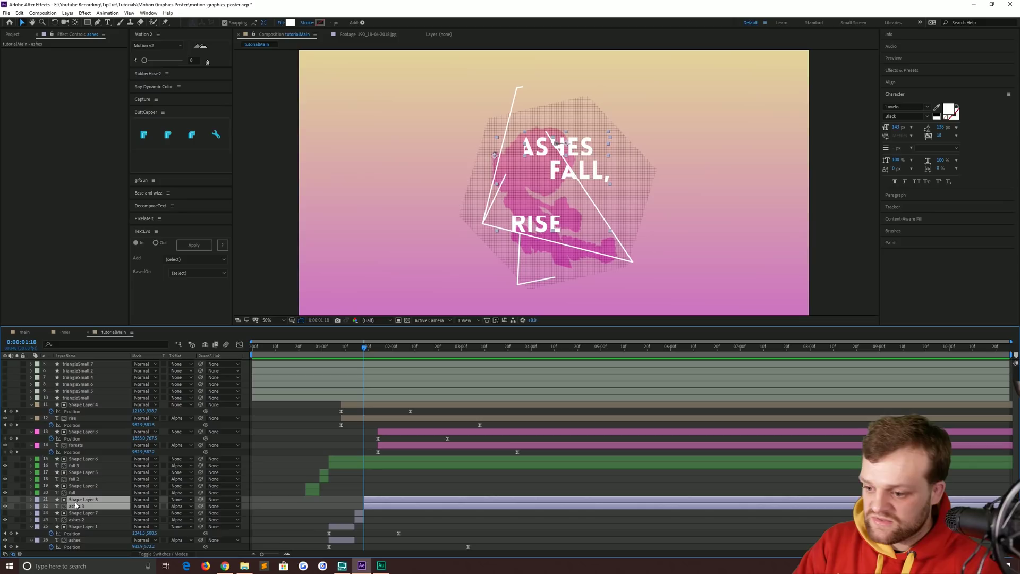
{"action": "key", "text": "Page_Down"}
{"action": "key", "text": "Page_Down"}
{"action": "key", "text": "Page_Down"}
{"action": "key", "text": "Page_Down"}
{"action": "key", "text": "Page_Down"}
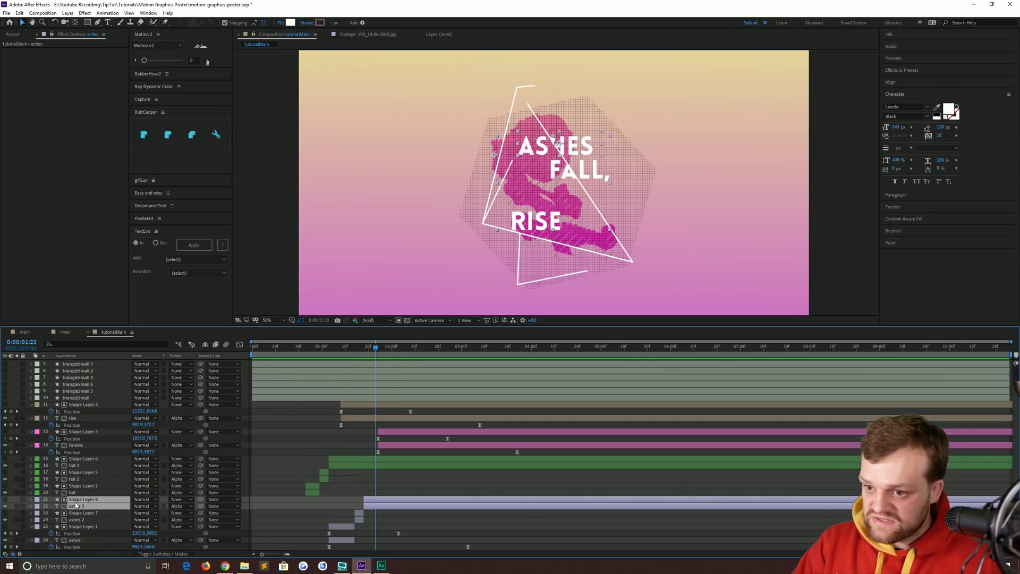
{"action": "key", "text": "ctrl+shift+d"}
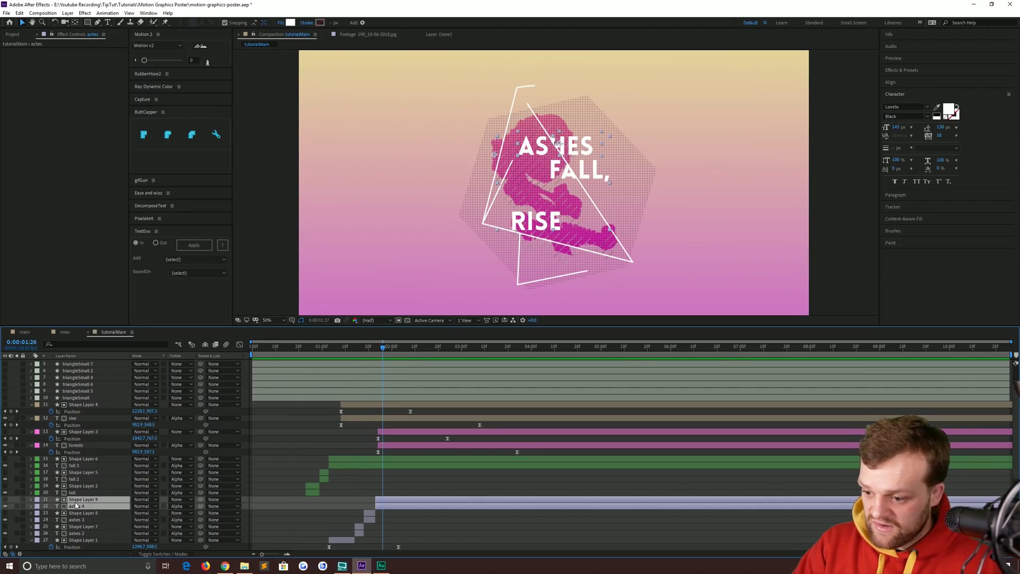
{"action": "key", "text": "Page_Down"}
{"action": "key", "text": "ctrl+shift+d"}
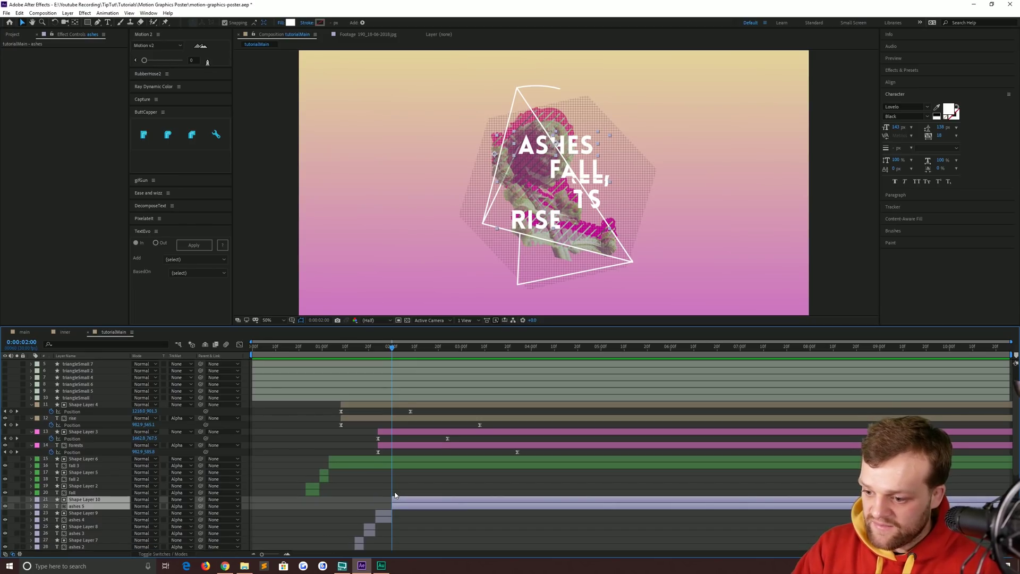
{"action": "scroll", "coordinate": [398, 485], "scroll_direction": "down", "scroll_amount": 2}
Delete the ashes 4 clip pair and play back the cuts
{"action": "left_click_drag", "start_coordinate": [397, 485], "coordinate": [381, 471]}
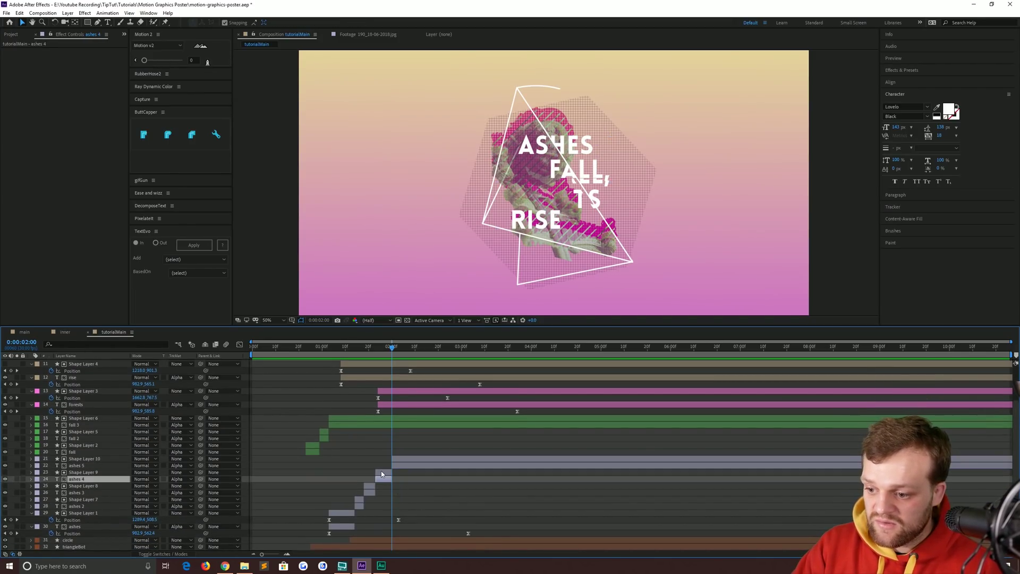
{"action": "key", "text": "Delete"}
{"action": "left_click_drag", "start_coordinate": [392, 347], "coordinate": [377, 352]}
{"action": "left_click", "coordinate": [396, 461]}
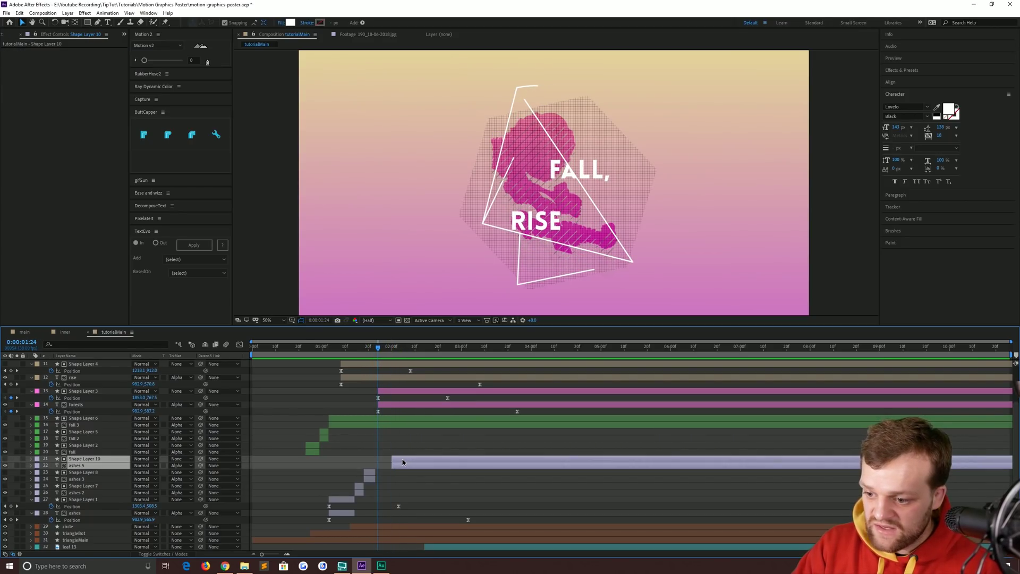
{"action": "key", "text": "space"}
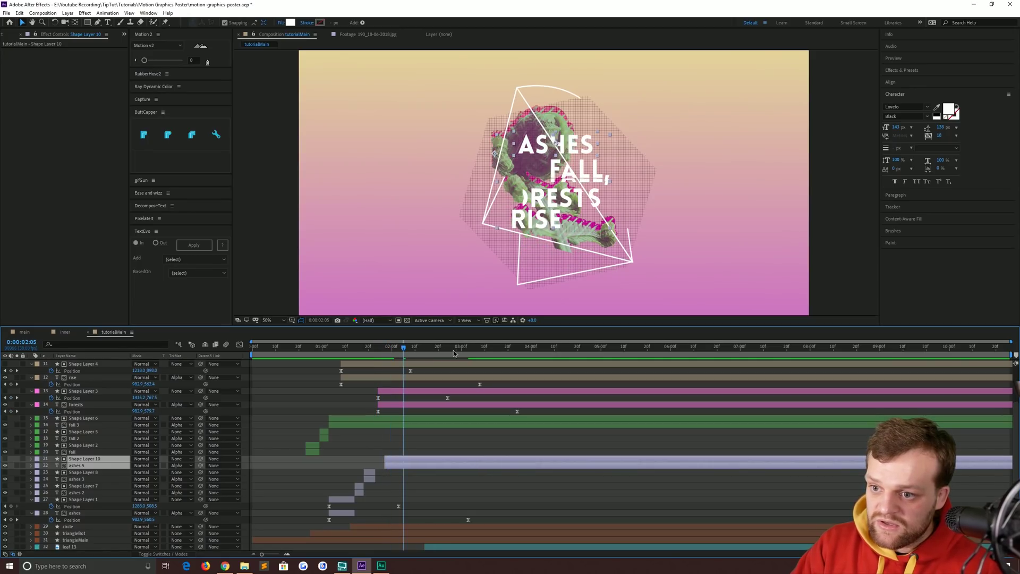
Switch the ashes 3 clip to Line Bold and preview the flicker from one second
{"action": "mouse_move", "coordinate": [400, 375]}
{"action": "left_mouse_down"}
{"action": "mouse_move", "coordinate": [359, 377]}
{"action": "mouse_move", "coordinate": [342, 506]}
{"action": "left_mouse_up"}
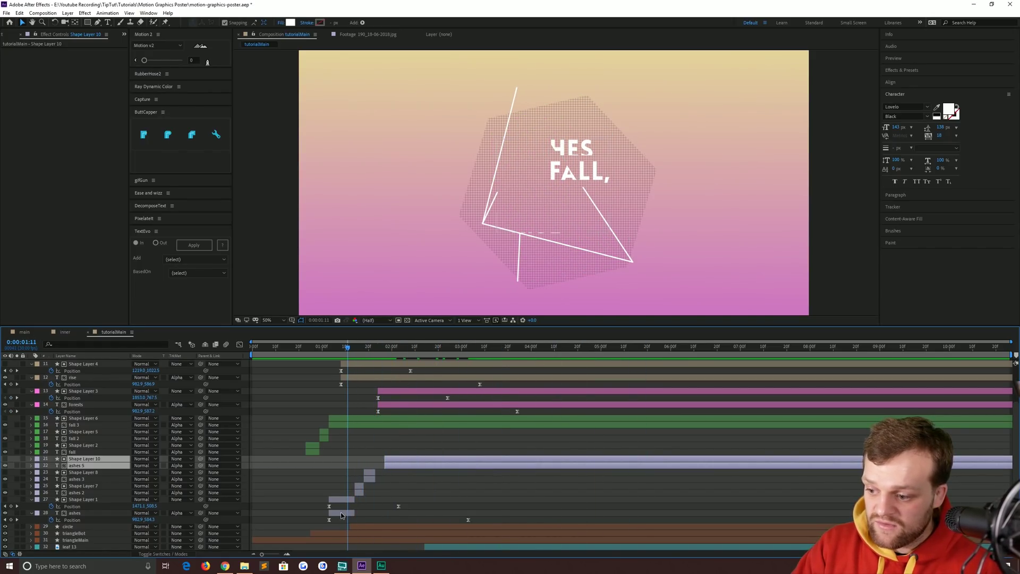
{"action": "left_click", "coordinate": [341, 513]}
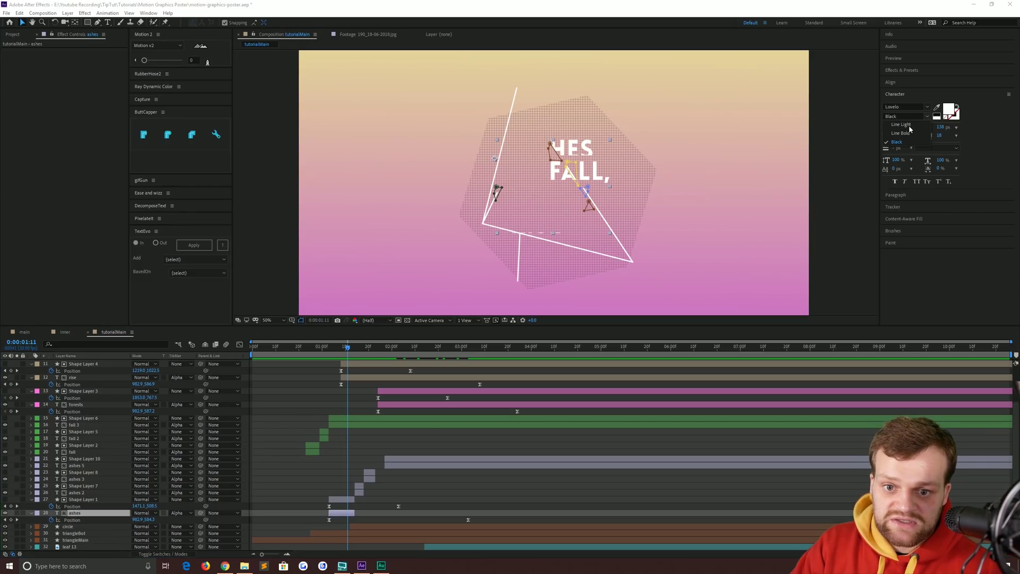
{"action": "scroll", "coordinate": [928, 118], "scroll_direction": "down", "scroll_amount": 2}
{"action": "left_click_drag", "start_coordinate": [349, 350], "coordinate": [371, 455]}
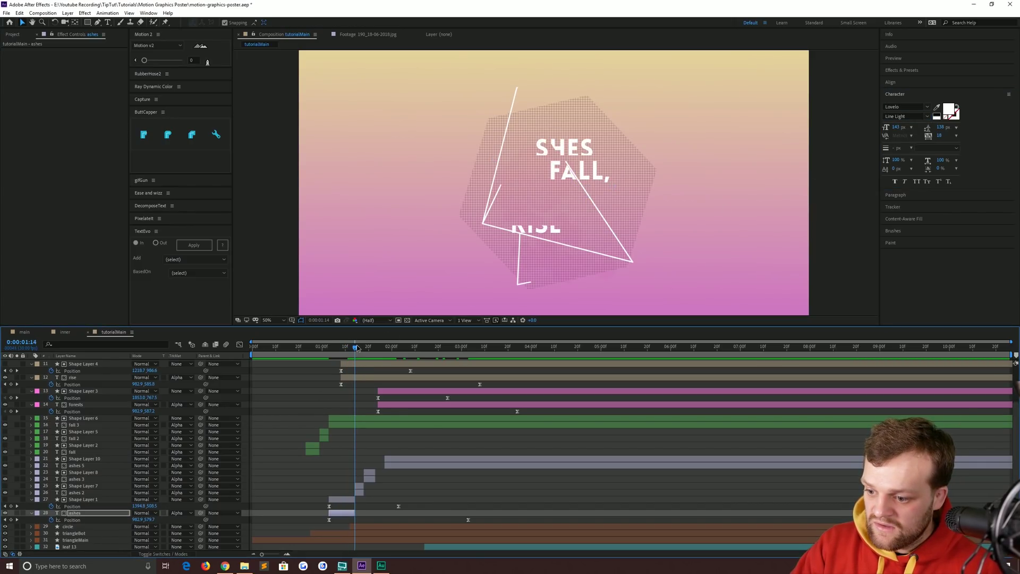
{"action": "left_click", "coordinate": [369, 479]}
{"action": "left_click", "coordinate": [926, 118]}
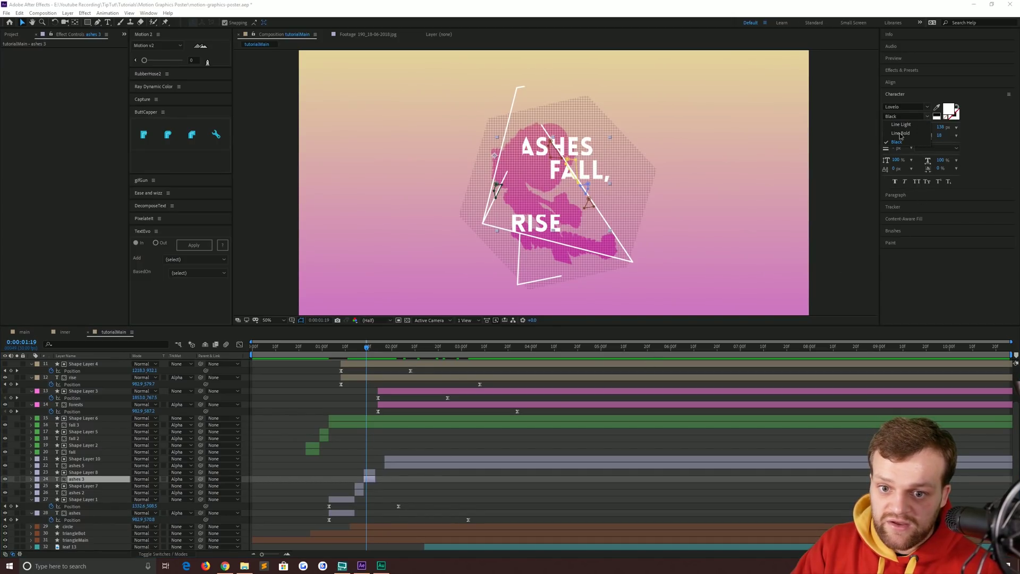
{"action": "left_click", "coordinate": [900, 133]}
{"action": "mouse_move", "coordinate": [367, 349]}
{"action": "left_mouse_down"}
{"action": "mouse_move", "coordinate": [426, 348]}
{"action": "mouse_move", "coordinate": [369, 349]}
{"action": "left_mouse_up"}
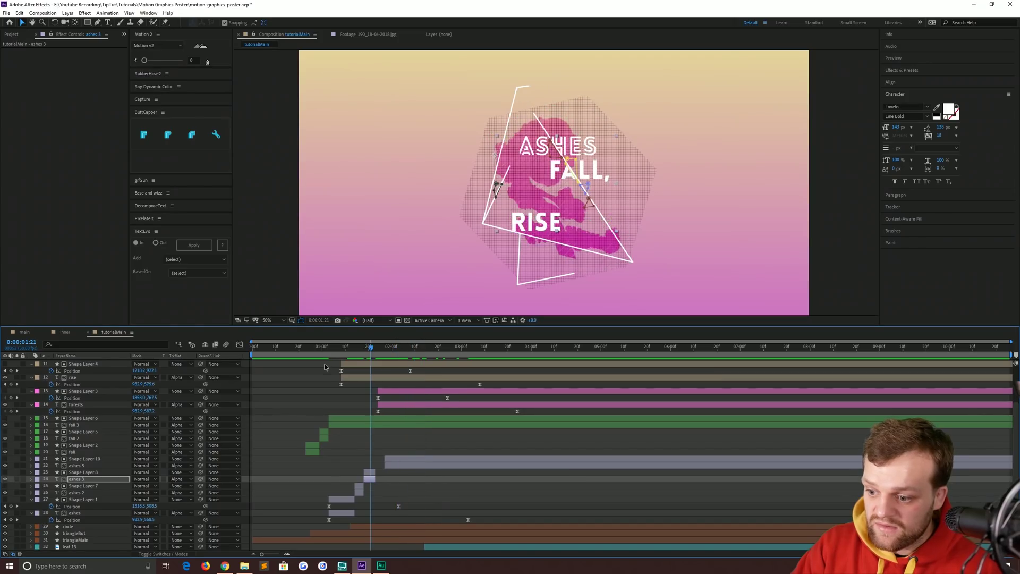
{"action": "left_click", "coordinate": [324, 349]}
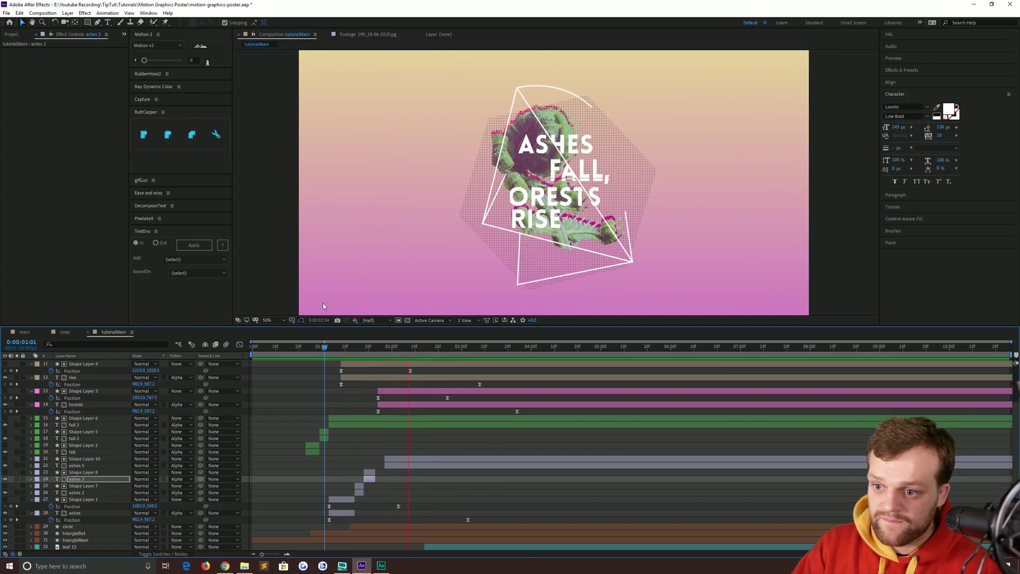
{"action": "key", "text": "space"}
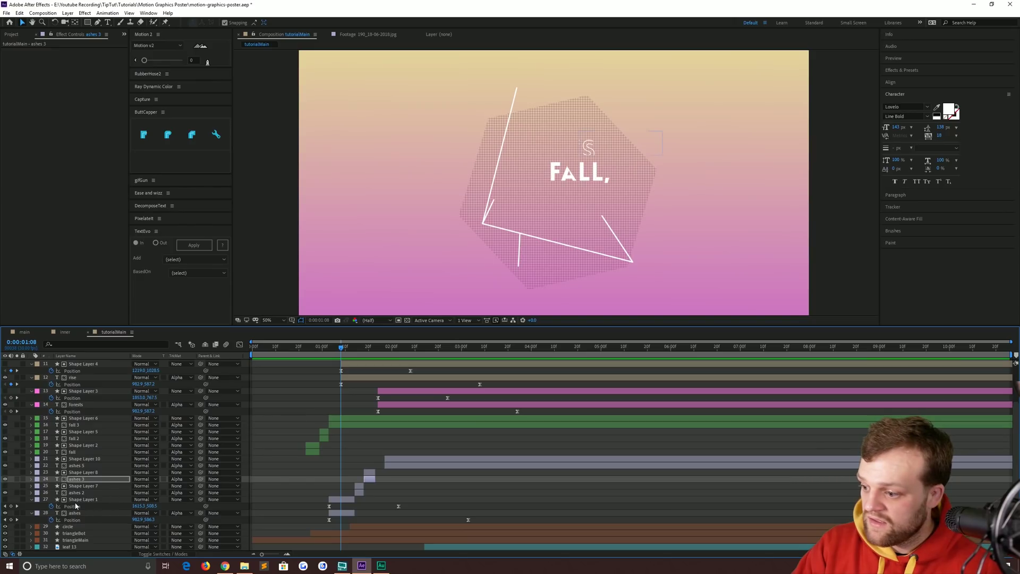
{"action": "left_click", "coordinate": [78, 513]}
Collapse the ashes pieces and make a staggered copy of the rise layer pair
{"action": "left_click", "coordinate": [79, 460], "text": "shift"}
{"action": "key", "text": "u"}
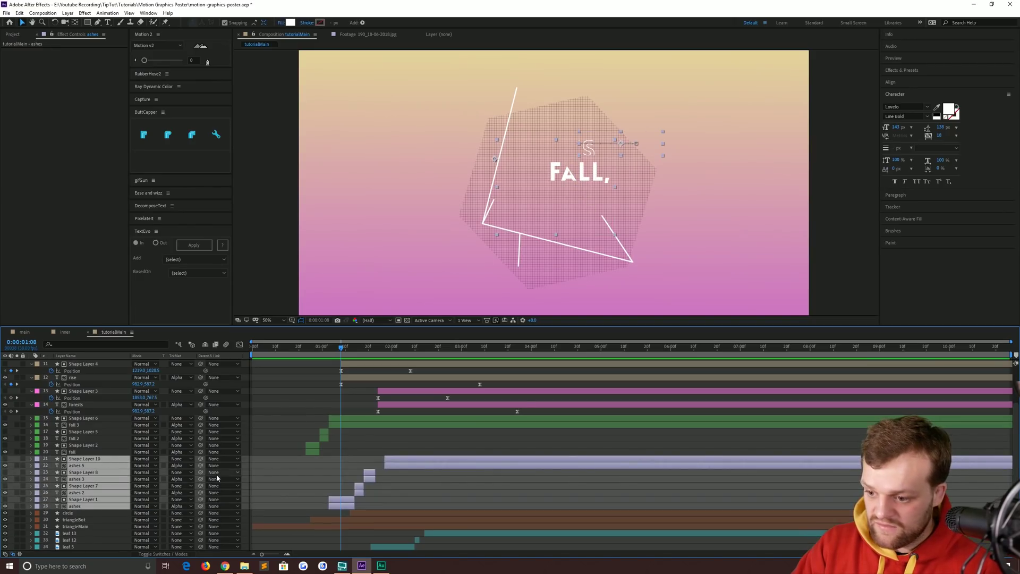
{"action": "scroll", "coordinate": [397, 449], "scroll_direction": "up", "scroll_amount": 3}
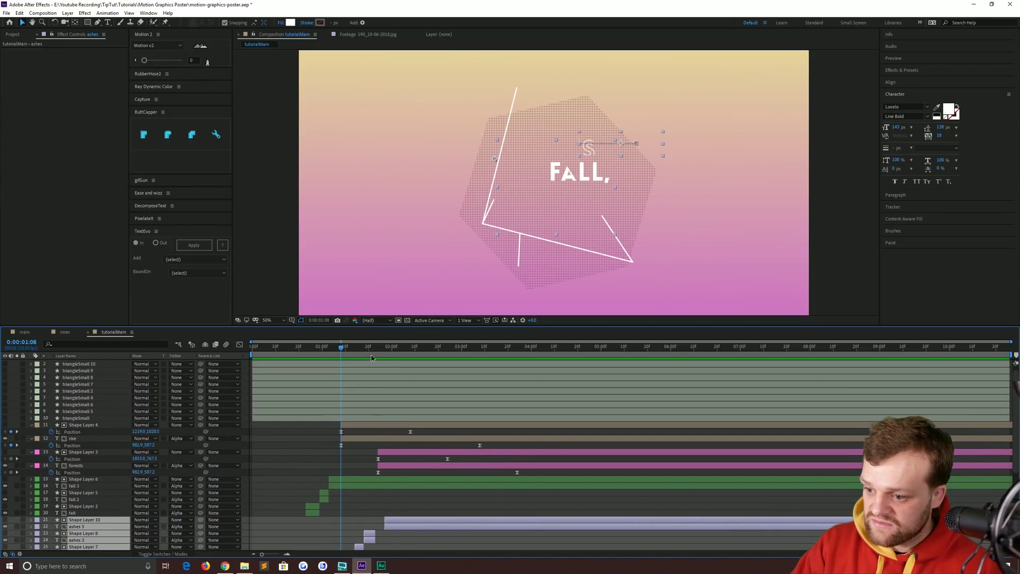
{"action": "mouse_move", "coordinate": [371, 355]}
{"action": "left_mouse_down"}
{"action": "mouse_move", "coordinate": [383, 356]}
{"action": "mouse_move", "coordinate": [359, 364]}
{"action": "left_mouse_up"}
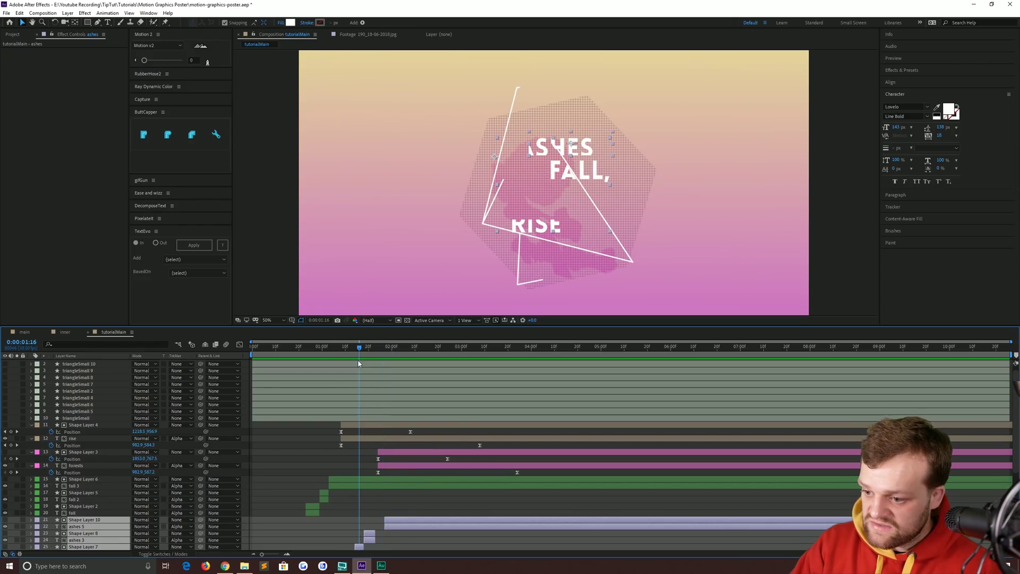
{"action": "left_click", "coordinate": [356, 440]}
{"action": "key", "text": "ctrl+d"}
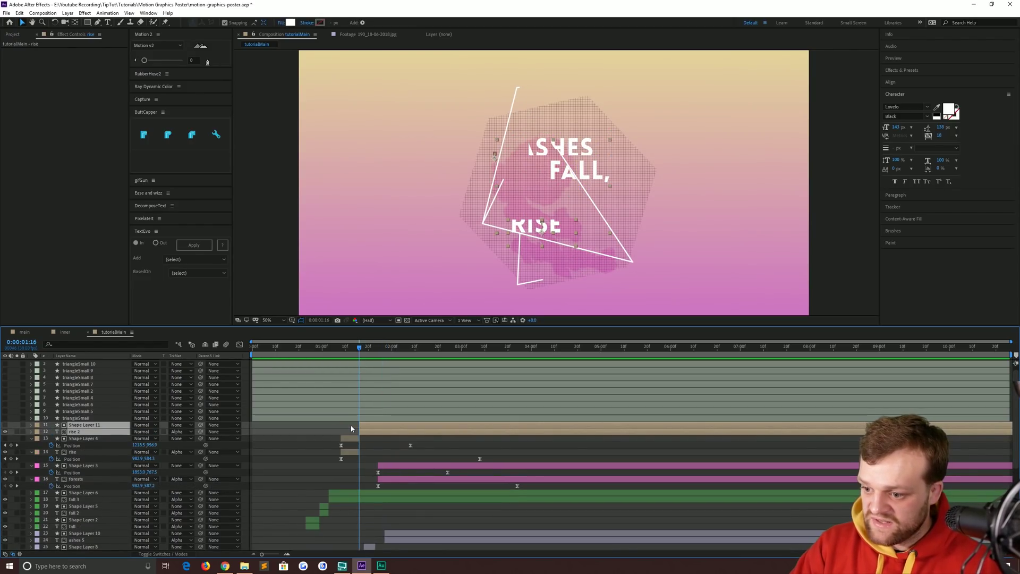
{"action": "key", "text": "Page_Down"}
{"action": "key", "text": "Page_Down"}
{"action": "key", "text": "Page_Down"}
{"action": "key", "text": "ctrl+d"}
{"action": "key", "text": "bracketleft"}
Add more rise pair copies, each starting a few frames later
{"action": "key", "text": "Page_Down"}
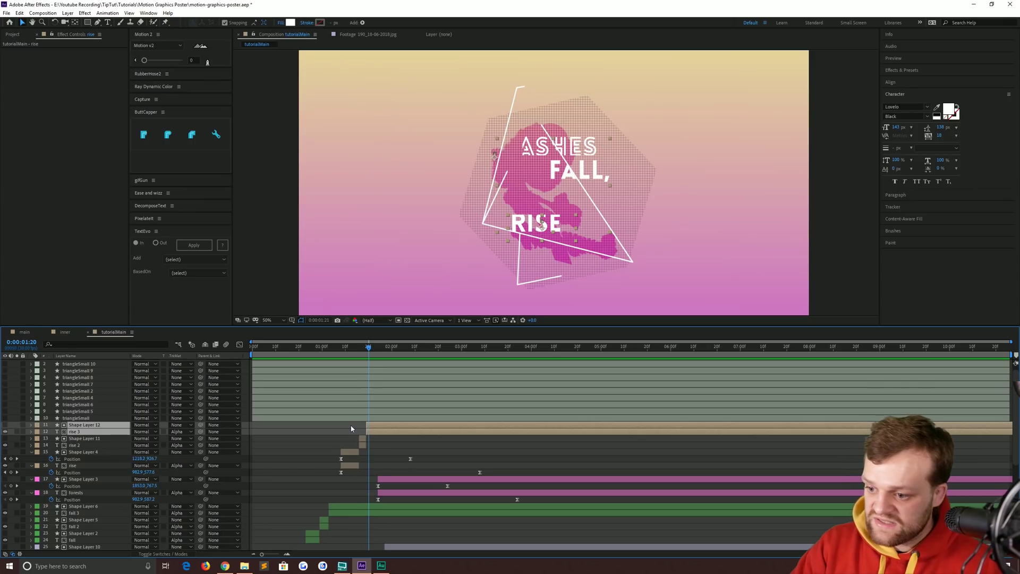
{"action": "key", "text": "Page_Down"}
{"action": "key", "text": "Page_Down"}
{"action": "key", "text": "Page_Down"}
{"action": "key", "text": "Page_Down"}
{"action": "key", "text": "Page_Down"}
{"action": "key", "text": "ctrl+d"}
{"action": "key", "text": "bracketleft"}
{"action": "key", "text": "Page_Down"}
{"action": "key", "text": "Page_Down"}
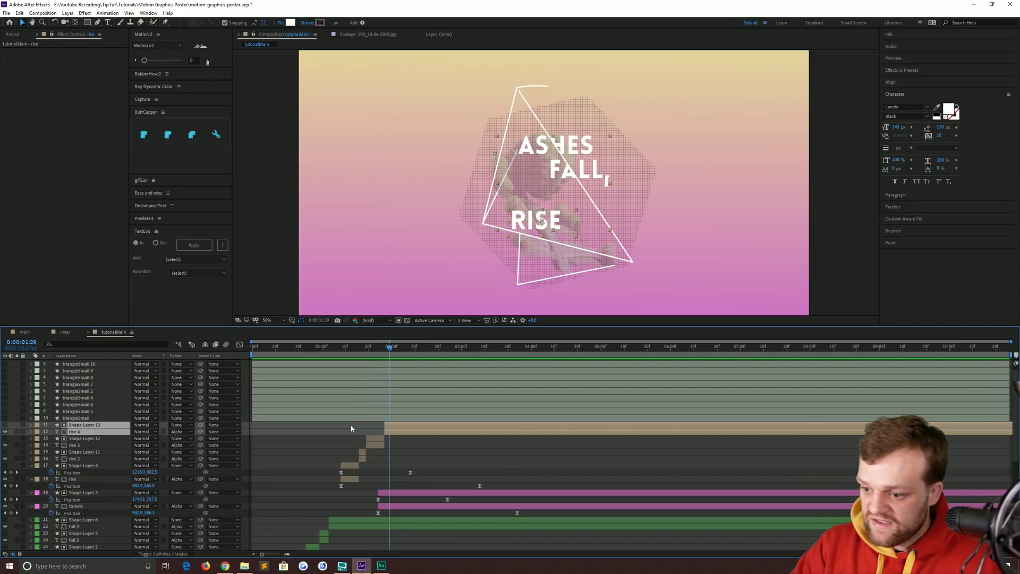
{"action": "key", "text": "Page_Down"}
{"action": "key", "text": "Page_Down"}
{"action": "key", "text": "Page_Down"}
{"action": "key", "text": "ctrl+d"}
{"action": "key", "text": "bracketleft"}
{"action": "key", "text": "Page_Down"}
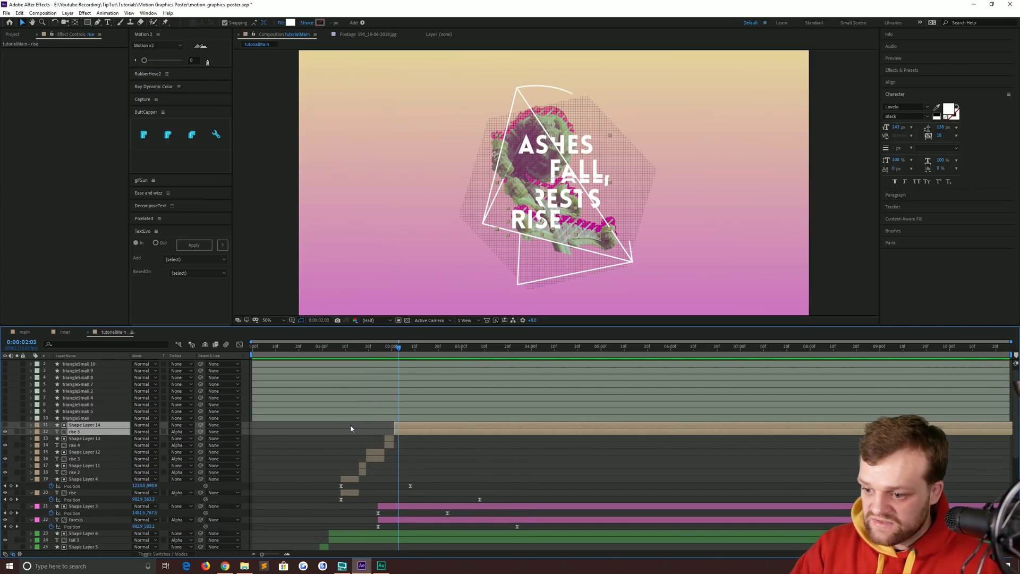
Set the rise text to the outlined Line Light style and scrub the flicker
{"action": "mouse_move", "coordinate": [402, 352]}
{"action": "left_mouse_down"}
{"action": "mouse_move", "coordinate": [424, 348]}
{"action": "mouse_move", "coordinate": [351, 385]}
{"action": "left_mouse_up"}
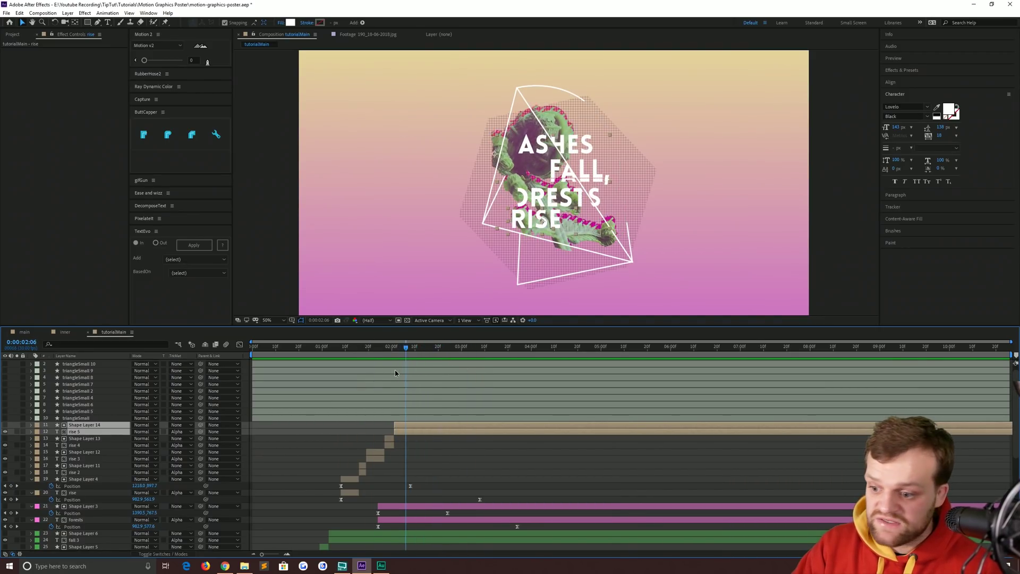
{"action": "left_click", "coordinate": [349, 493]}
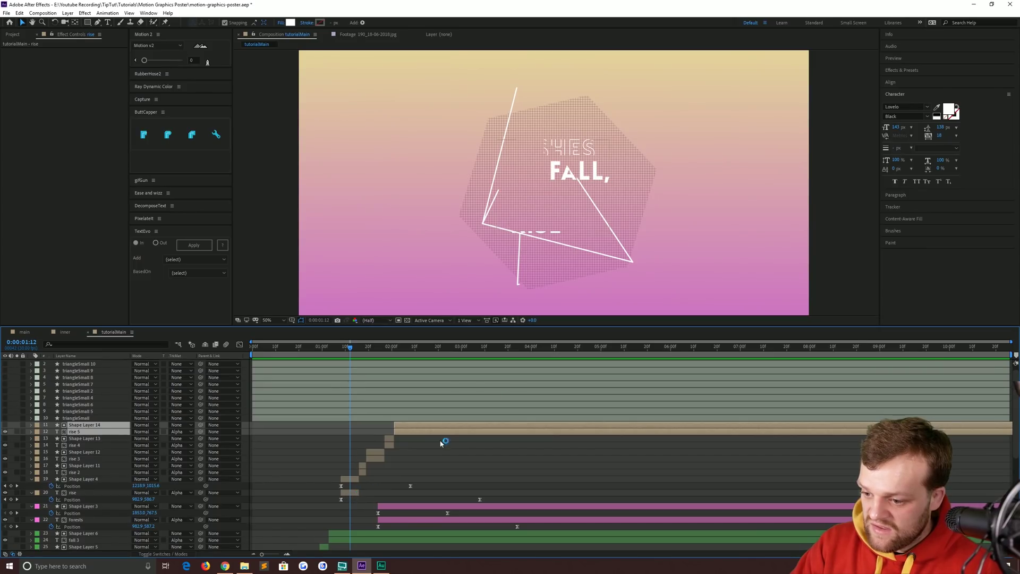
{"action": "left_click", "coordinate": [924, 120]}
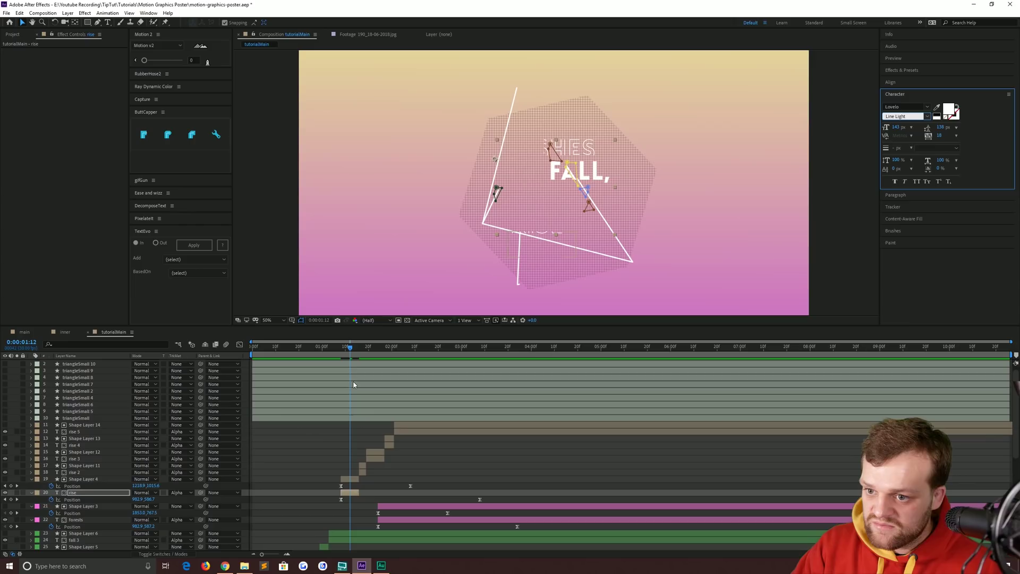
{"action": "left_click", "coordinate": [76, 494]}
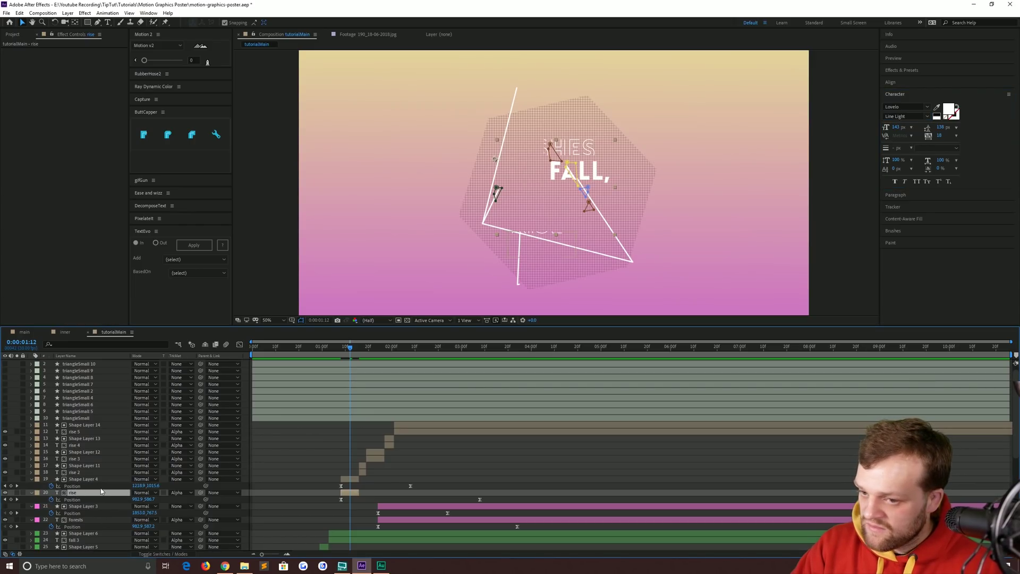
{"action": "key", "text": "Return"}
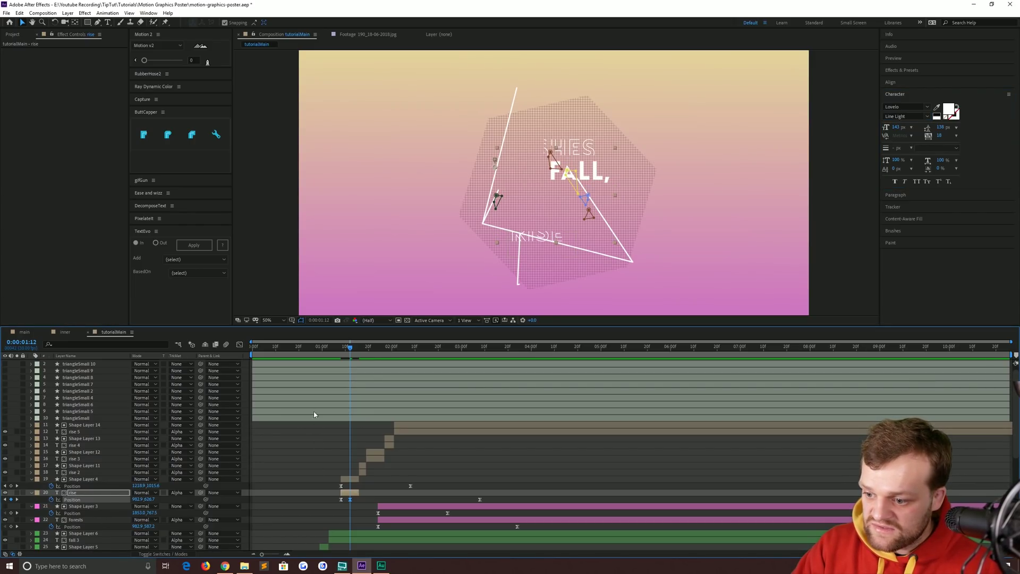
{"action": "mouse_move", "coordinate": [354, 350]}
{"action": "left_mouse_down"}
{"action": "mouse_move", "coordinate": [358, 359]}
{"action": "mouse_move", "coordinate": [342, 359]}
{"action": "mouse_move", "coordinate": [353, 358]}
{"action": "left_mouse_up"}
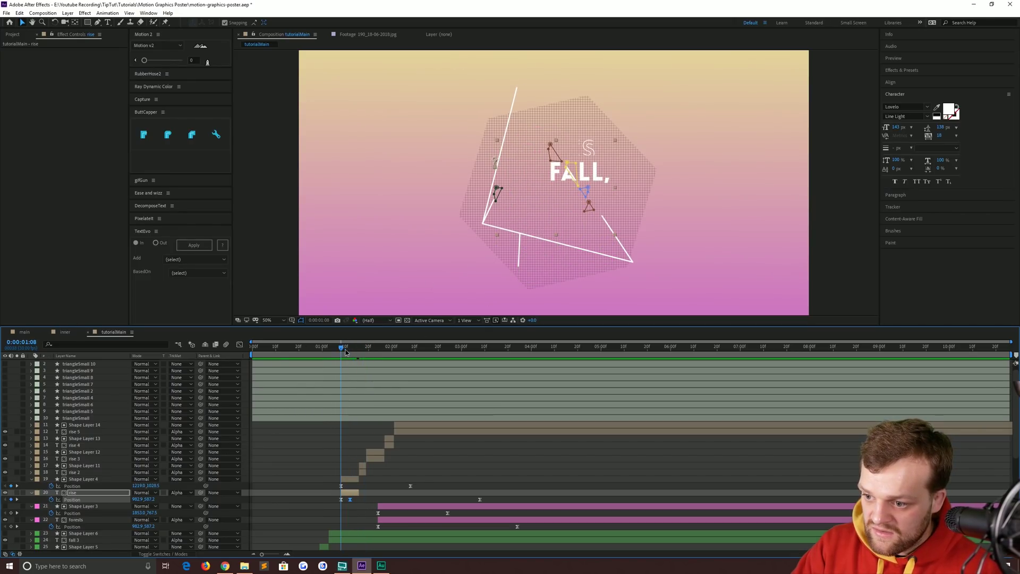
Set rise 3 to Line Bold and delete the Shape Layer 13 and rise 4 pieces
{"action": "mouse_move", "coordinate": [354, 351]}
{"action": "left_mouse_down"}
{"action": "mouse_move", "coordinate": [364, 351]}
{"action": "mouse_move", "coordinate": [375, 434]}
{"action": "left_mouse_up"}
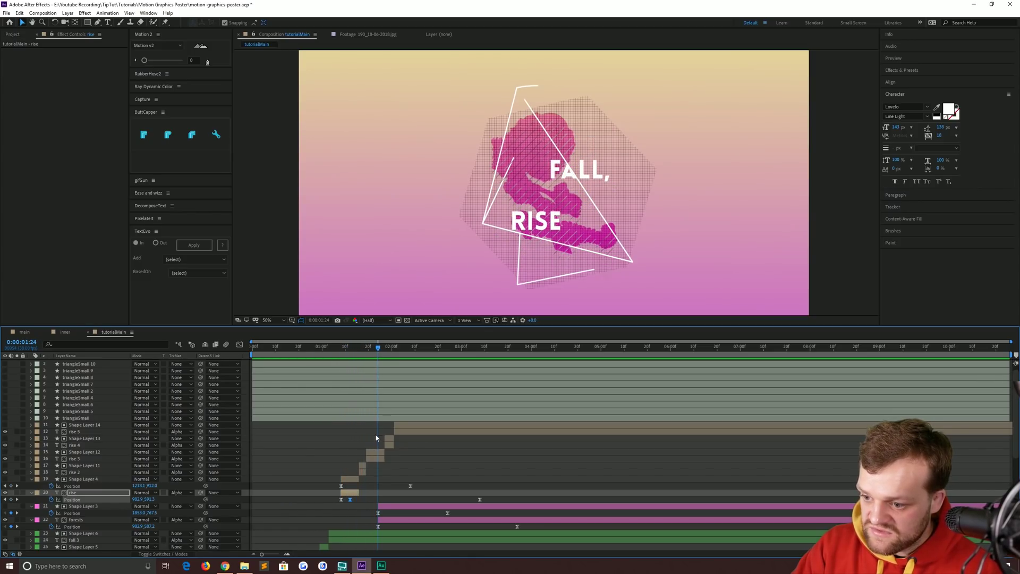
{"action": "left_click", "coordinate": [380, 460]}
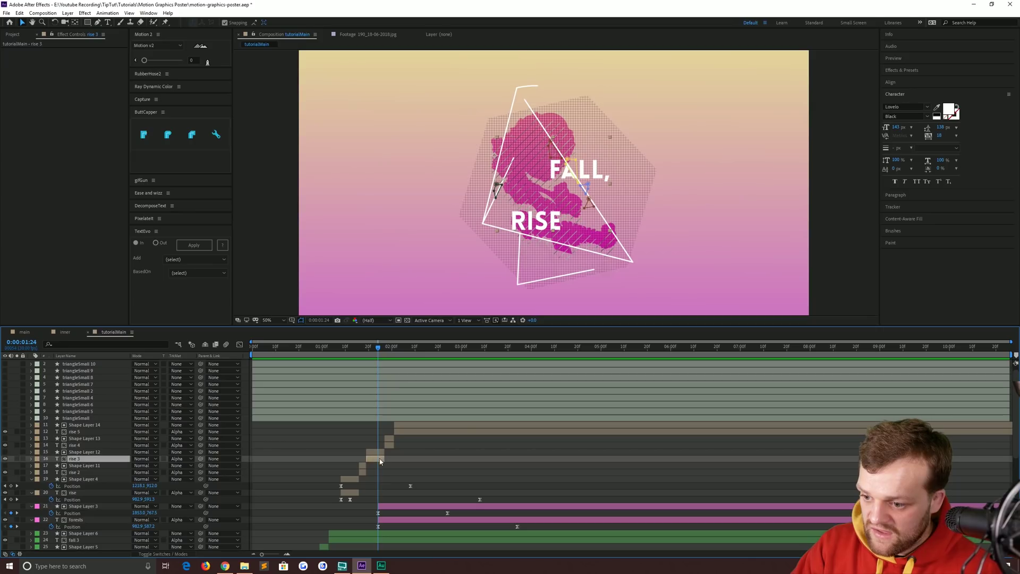
{"action": "left_click", "coordinate": [925, 118]}
{"action": "key", "text": "Down"}
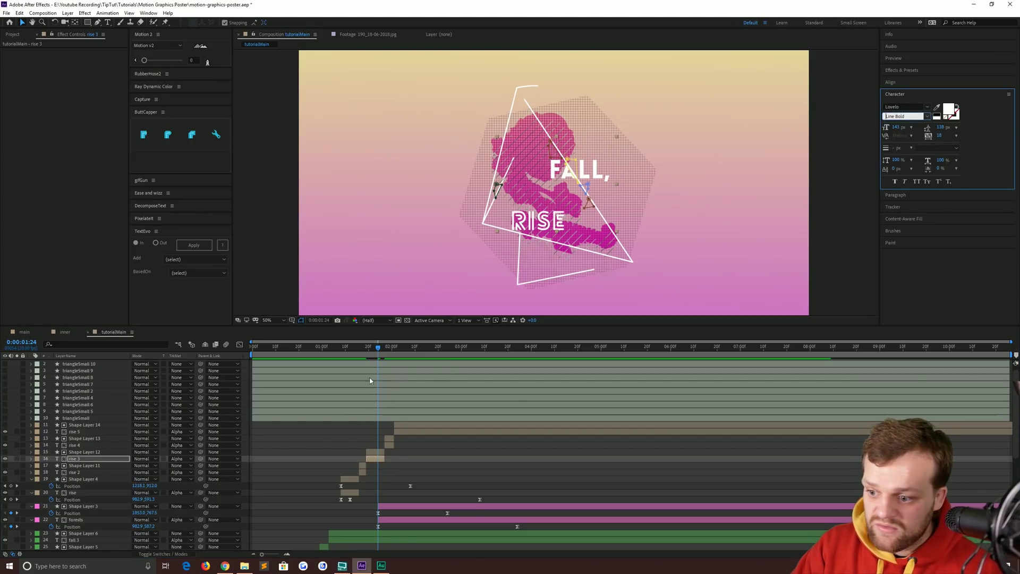
{"action": "left_click_drag", "start_coordinate": [380, 351], "coordinate": [387, 350]}
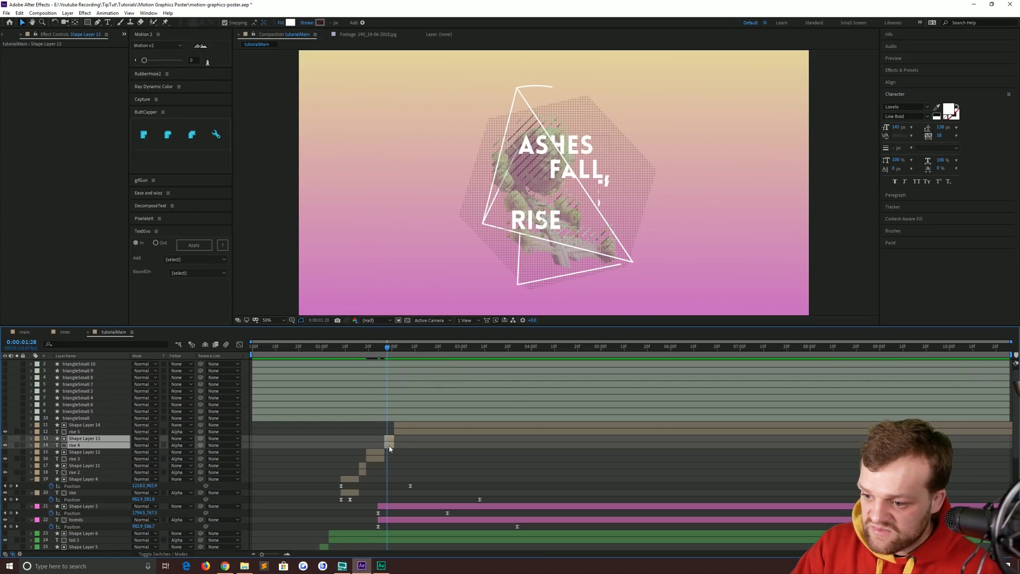
{"action": "key", "text": "Delete"}
{"action": "mouse_move", "coordinate": [388, 348]}
{"action": "left_mouse_down"}
{"action": "mouse_move", "coordinate": [534, 353]}
{"action": "mouse_move", "coordinate": [431, 353]}
{"action": "left_mouse_up"}
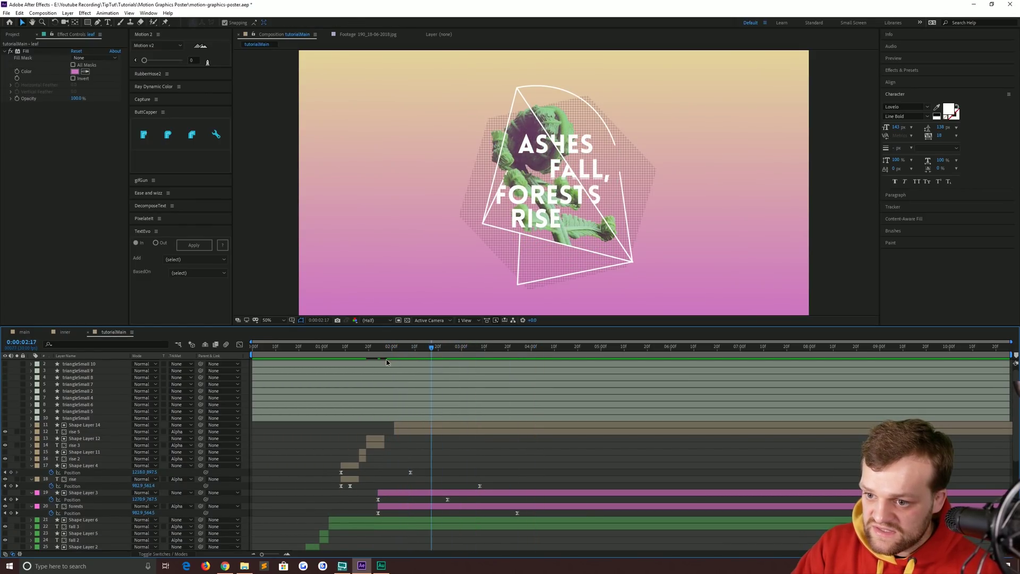
Preview the title animation from before the words build up
{"action": "left_click", "coordinate": [334, 353]}
{"action": "key", "text": "space"}
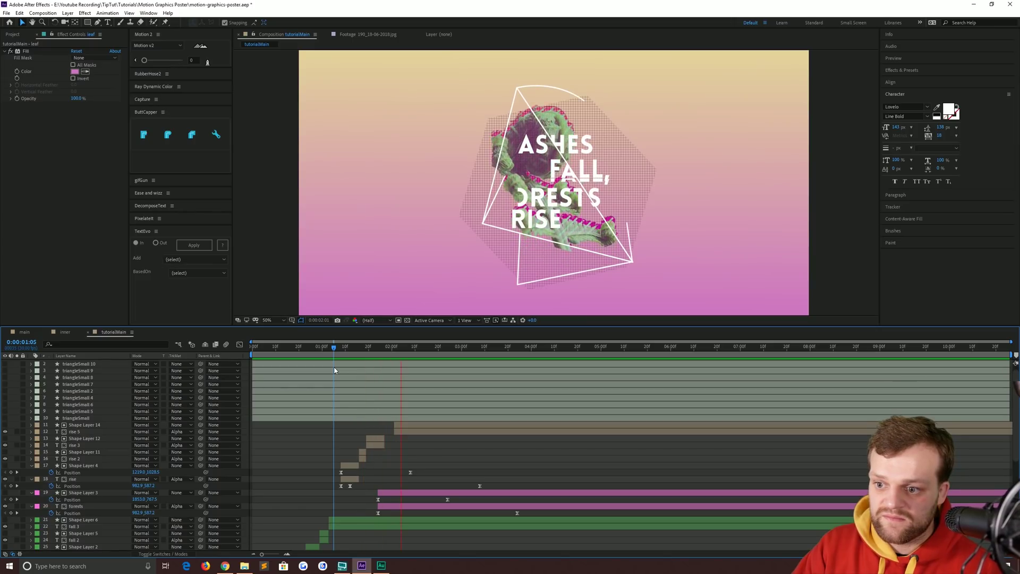
{"action": "key", "text": "space"}
{"action": "left_click_drag", "start_coordinate": [367, 355], "coordinate": [339, 366]}
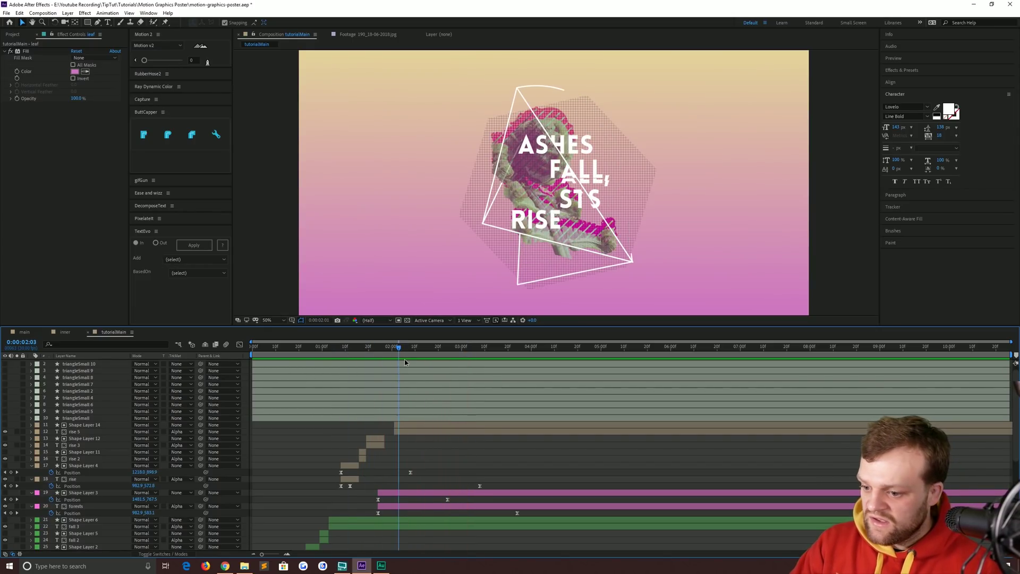
{"action": "key", "text": "space"}
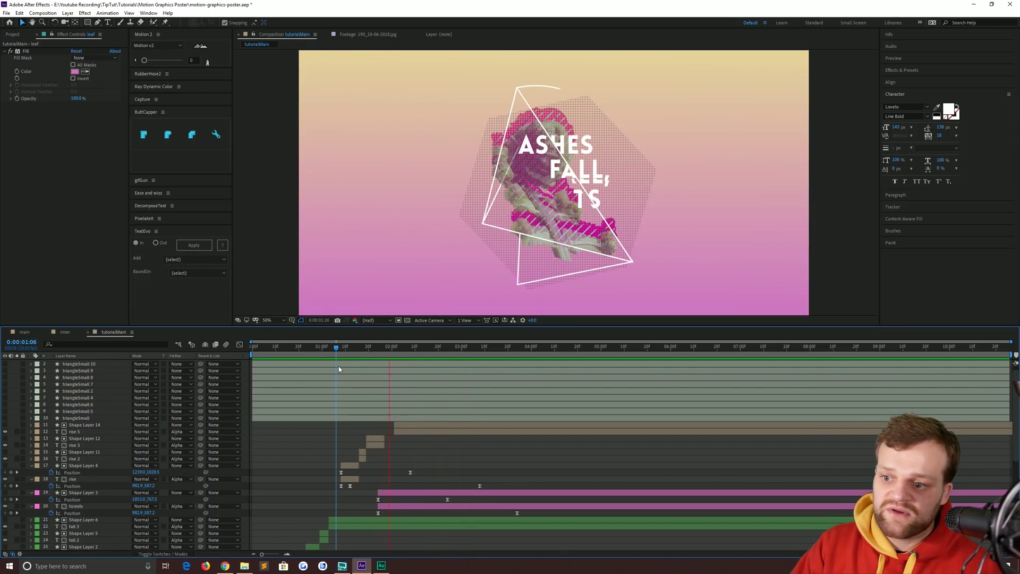
{"action": "key", "text": "space"}
Split the forests text and Shape Layer 3 at 02:09 and 02:14
{"action": "left_click", "coordinate": [414, 354]}
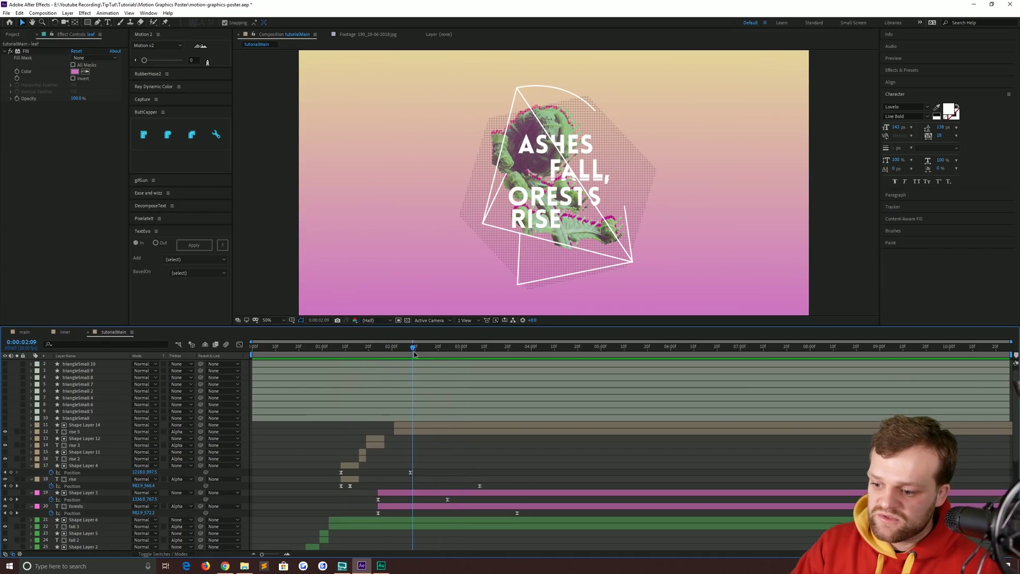
{"action": "left_click", "coordinate": [396, 506]}
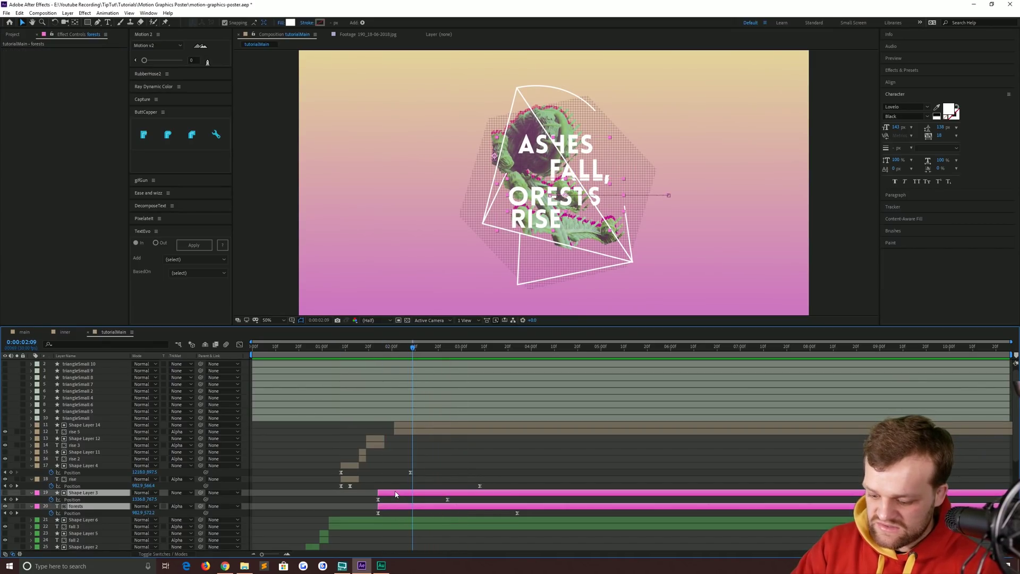
{"action": "key", "text": "ctrl+shift+d"}
{"action": "key", "text": "Page_Down"}
{"action": "key", "text": "Page_Down"}
{"action": "key", "text": "Page_Down"}
{"action": "key", "text": "Page_Down"}
{"action": "key", "text": "Page_Down"}
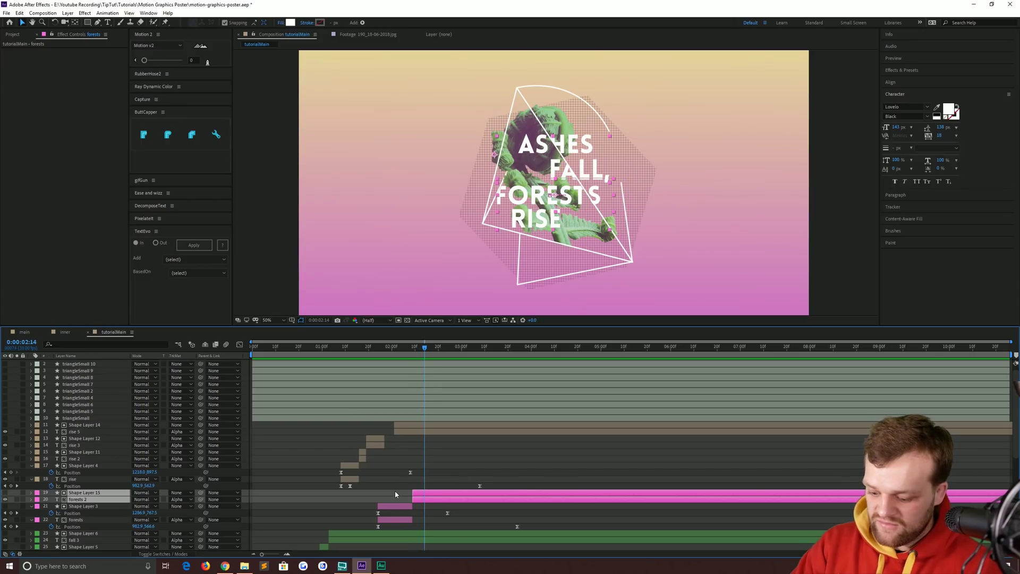
{"action": "key", "text": "ctrl+shift+d"}
{"action": "key", "text": "Page_Up"}
{"action": "key", "text": "Page_Up"}
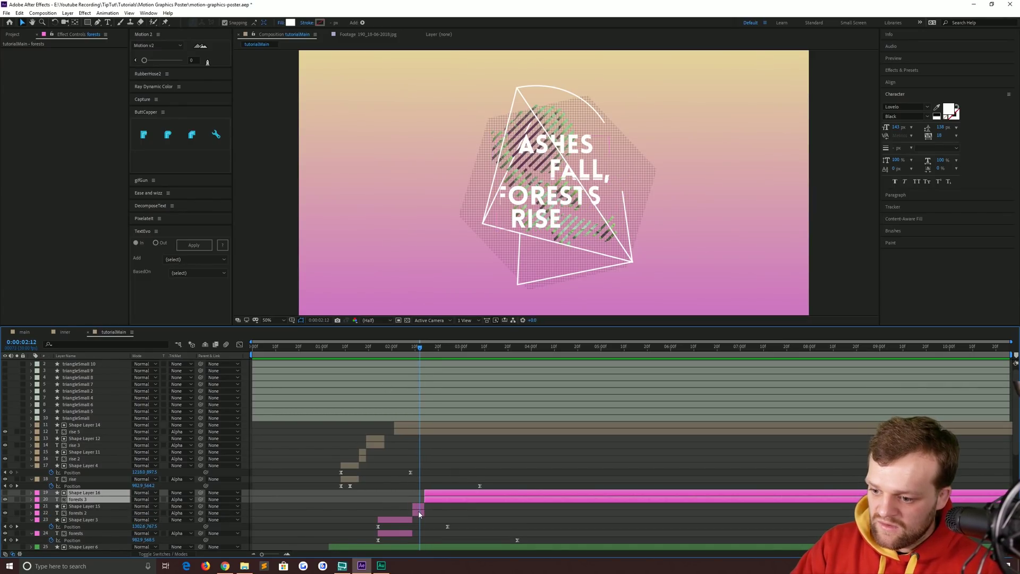
Switch the middle forests 2 piece to Line Light and review the flicker
{"action": "left_click", "coordinate": [419, 512]}
{"action": "left_click", "coordinate": [419, 510]}
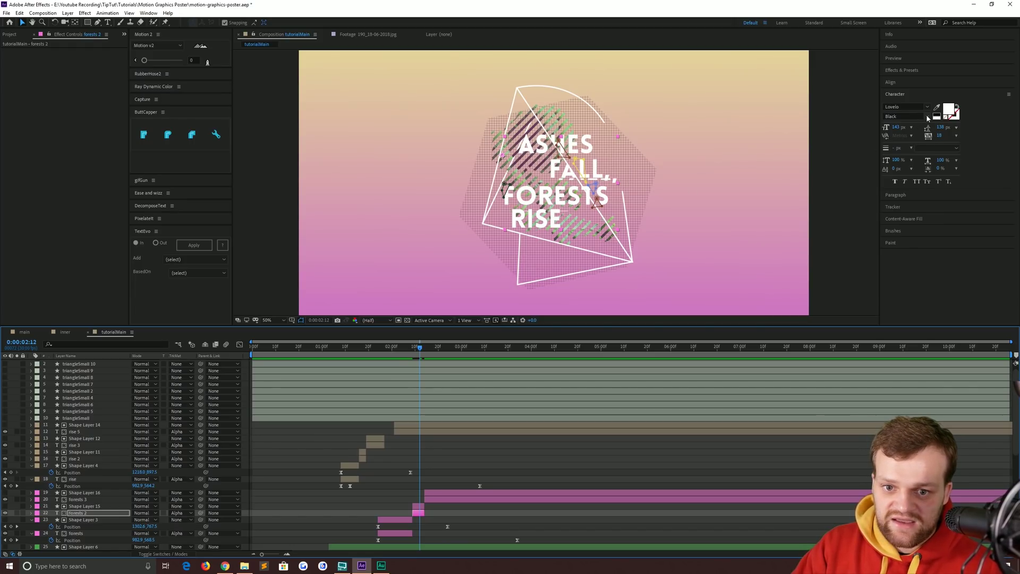
{"action": "left_click", "coordinate": [908, 116]}
{"action": "left_click", "coordinate": [907, 131]}
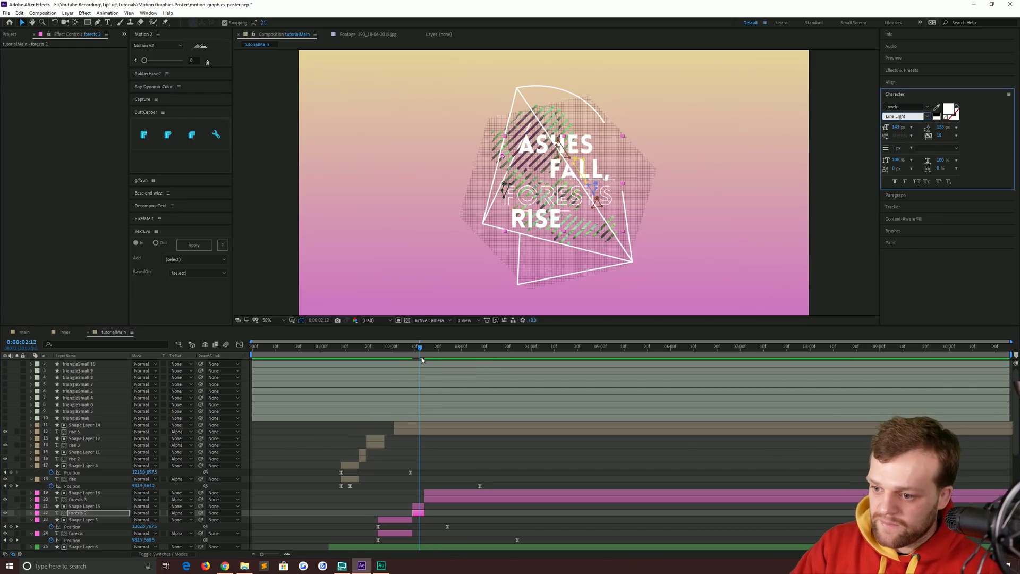
{"action": "left_click_drag", "start_coordinate": [422, 359], "coordinate": [368, 357]}
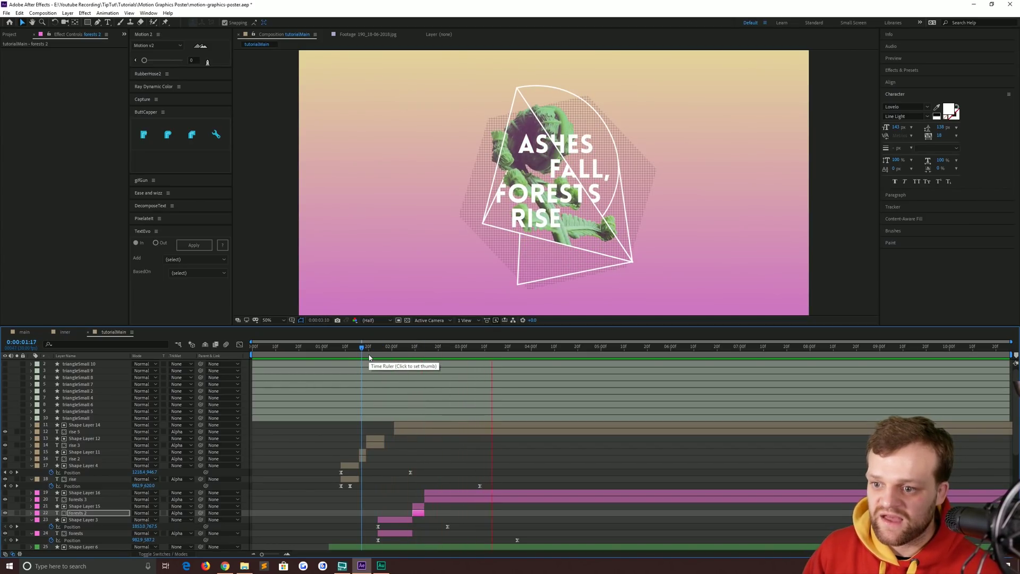
{"action": "key", "text": "space"}
{"action": "left_click", "coordinate": [83, 425]}
{"action": "scroll", "coordinate": [83, 430], "scroll_direction": "down", "scroll_amount": 1}
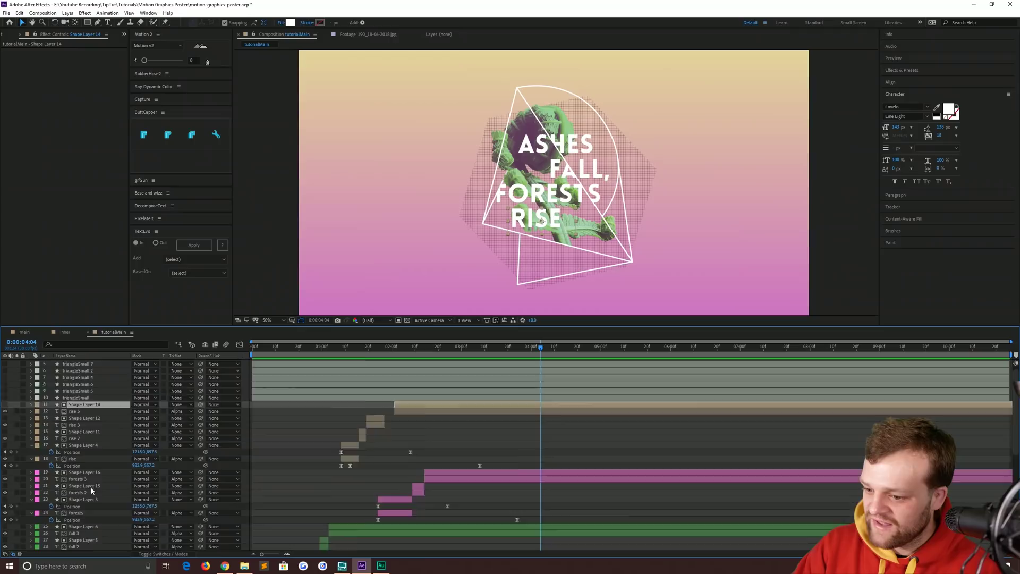
{"action": "scroll", "coordinate": [79, 479], "scroll_direction": "down", "scroll_amount": 2}
{"action": "scroll", "coordinate": [78, 518], "scroll_direction": "down", "scroll_amount": 2}
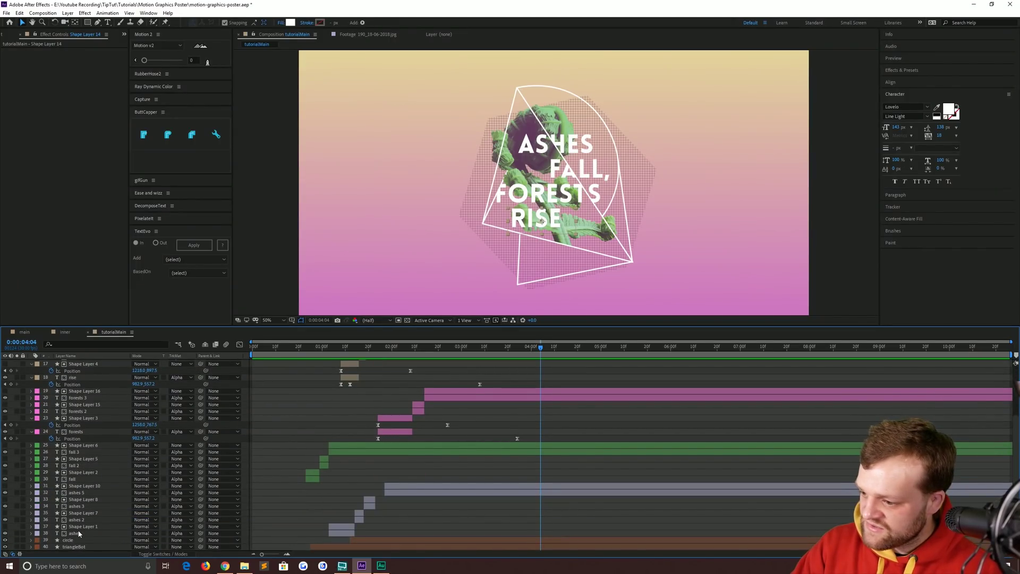
{"action": "left_click", "coordinate": [79, 534], "text": "shift"}
{"action": "scroll", "coordinate": [349, 476], "scroll_direction": "up", "scroll_amount": 2}
{"action": "scroll", "coordinate": [375, 473], "scroll_direction": "up", "scroll_amount": 1}
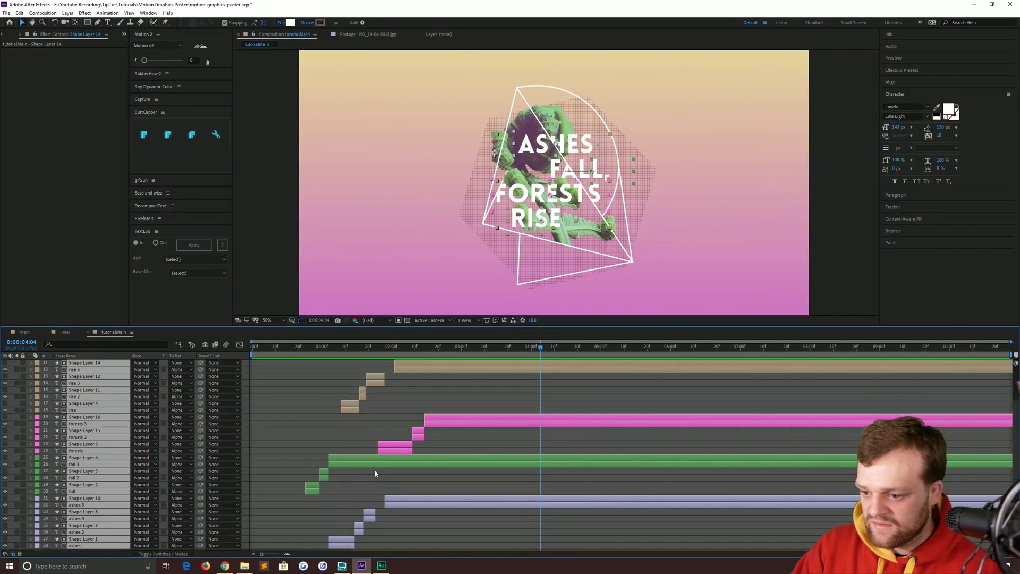
{"action": "scroll", "coordinate": [404, 470], "scroll_direction": "up", "scroll_amount": 1}
{"action": "scroll", "coordinate": [402, 471], "scroll_direction": "up", "scroll_amount": 2}
{"action": "left_click", "coordinate": [279, 445]}
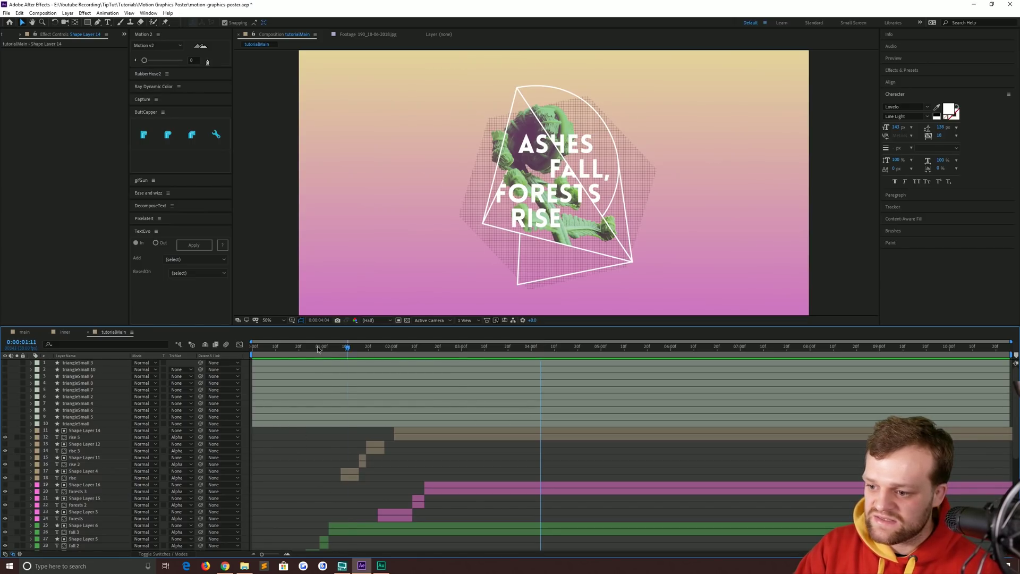
Show Scale and Rotation for all ten small triangle layers at frame zero
{"action": "left_click_drag", "start_coordinate": [318, 348], "coordinate": [238, 345]}
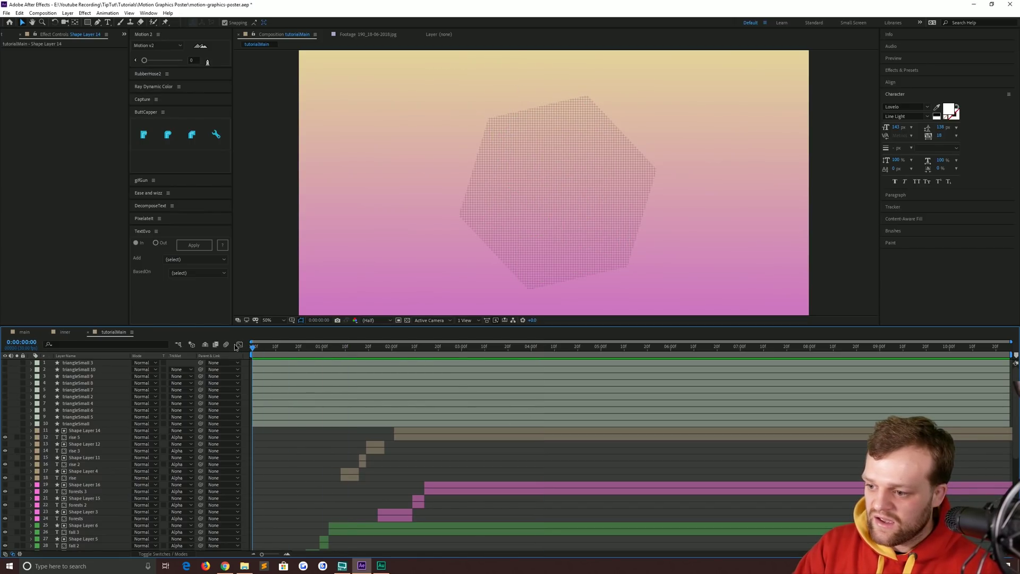
{"action": "left_click", "coordinate": [75, 424]}
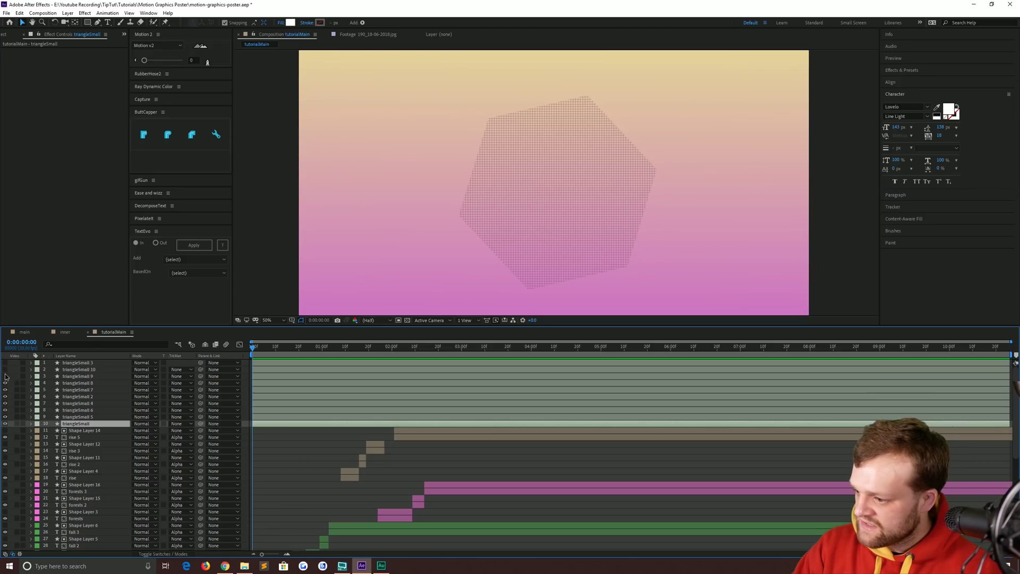
{"action": "left_click_drag", "start_coordinate": [5, 376], "coordinate": [4, 362]}
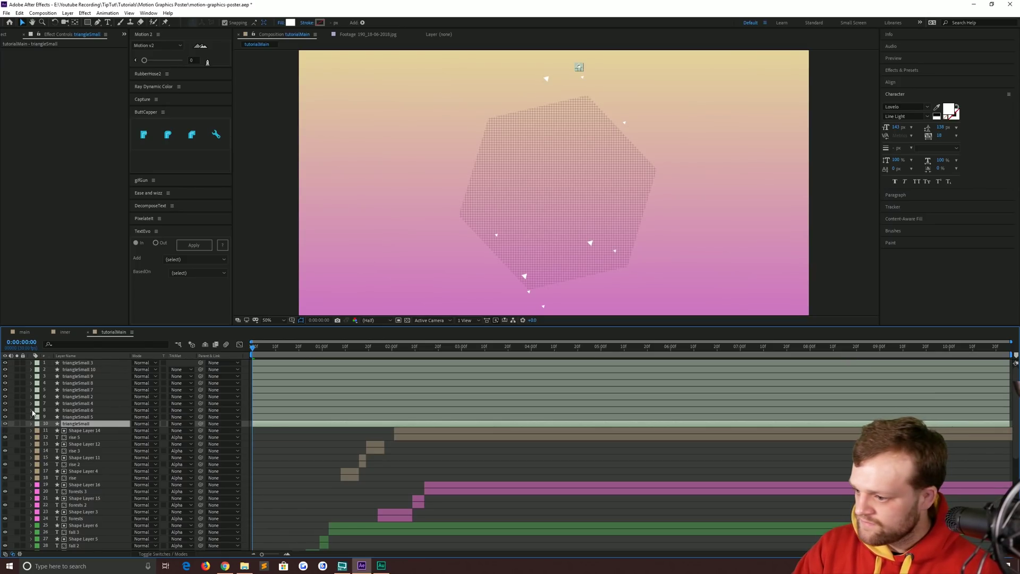
{"action": "left_click", "coordinate": [72, 364], "text": "shift"}
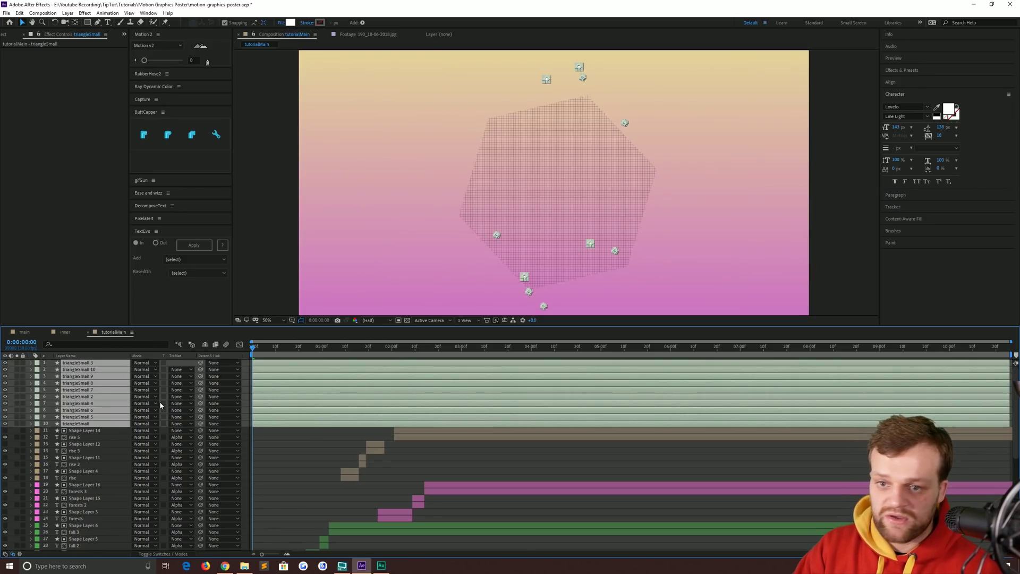
{"action": "key", "text": "s"}
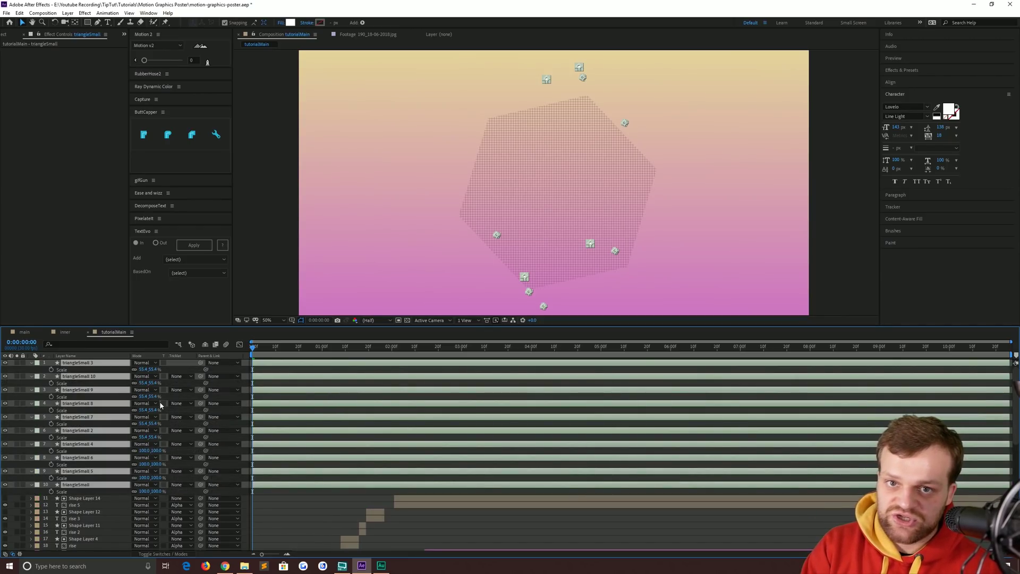
{"action": "key", "text": "shift+r"}
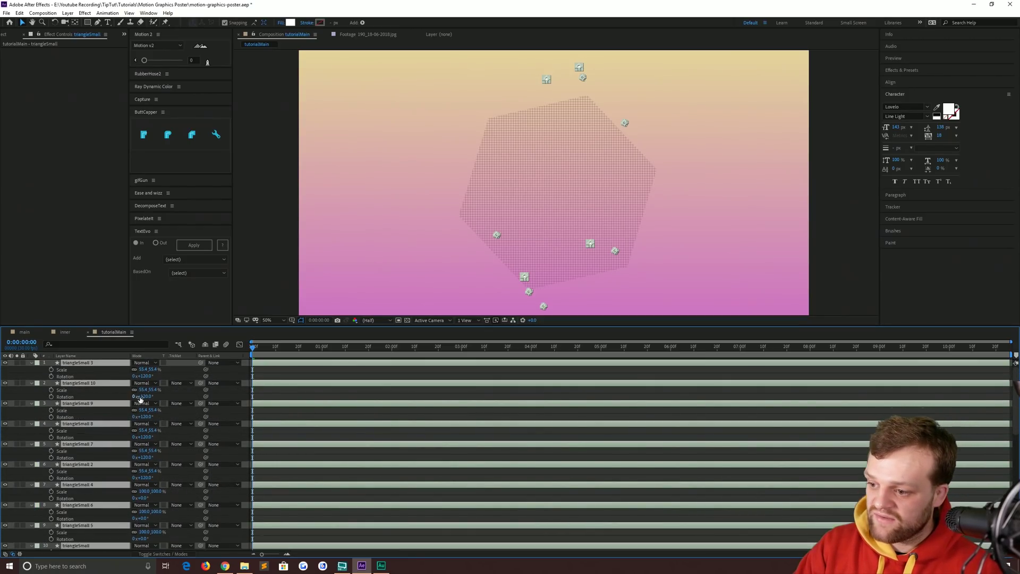
Delete triangleSmall 10, 9, 8, 7 and 2, and start Scale and Rotation keyframes on triangleSmall
{"action": "left_click_drag", "start_coordinate": [54, 369], "coordinate": [54, 532]}
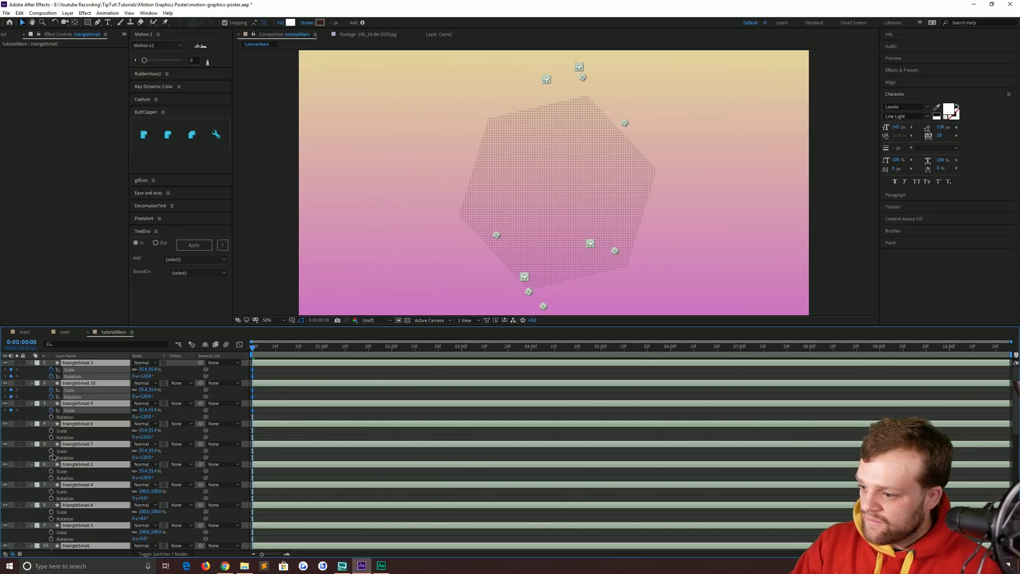
{"action": "key", "text": "Delete"}
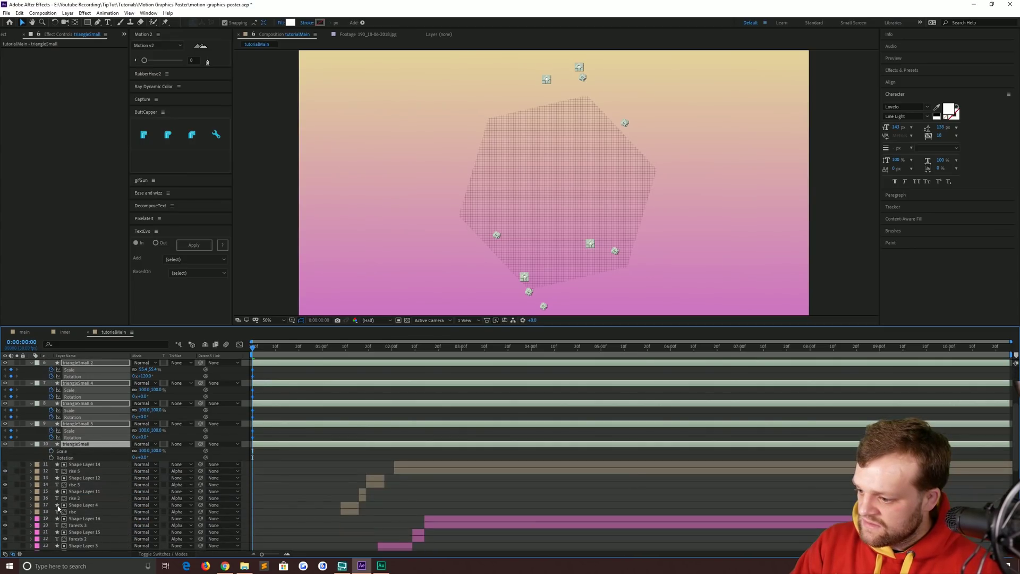
{"action": "left_click", "coordinate": [51, 451]}
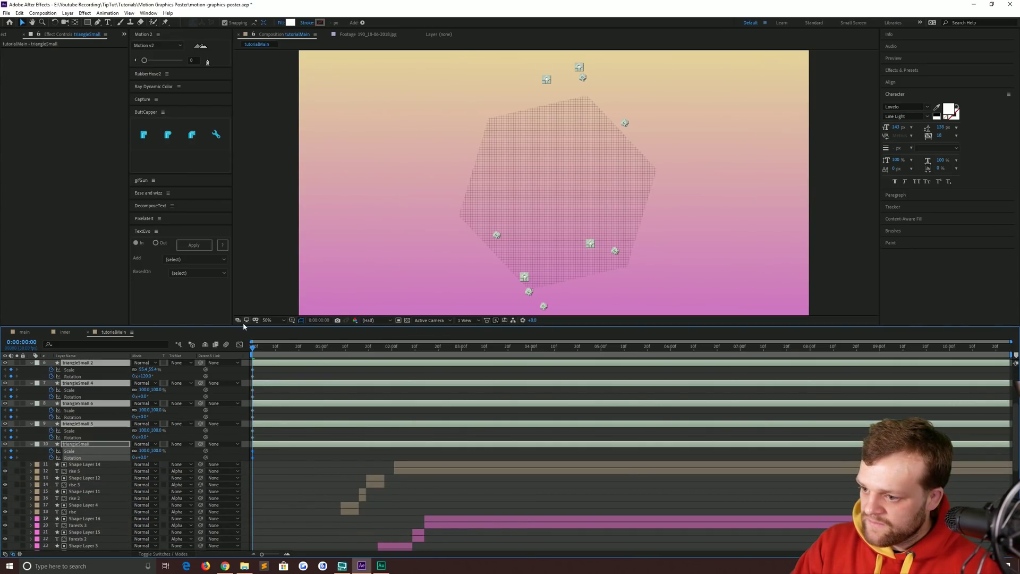
Duplicate the triangle back to ten layers and key Scale and Rotation at 0:00:02:00
{"action": "left_click_drag", "start_coordinate": [243, 325], "coordinate": [254, 183]}
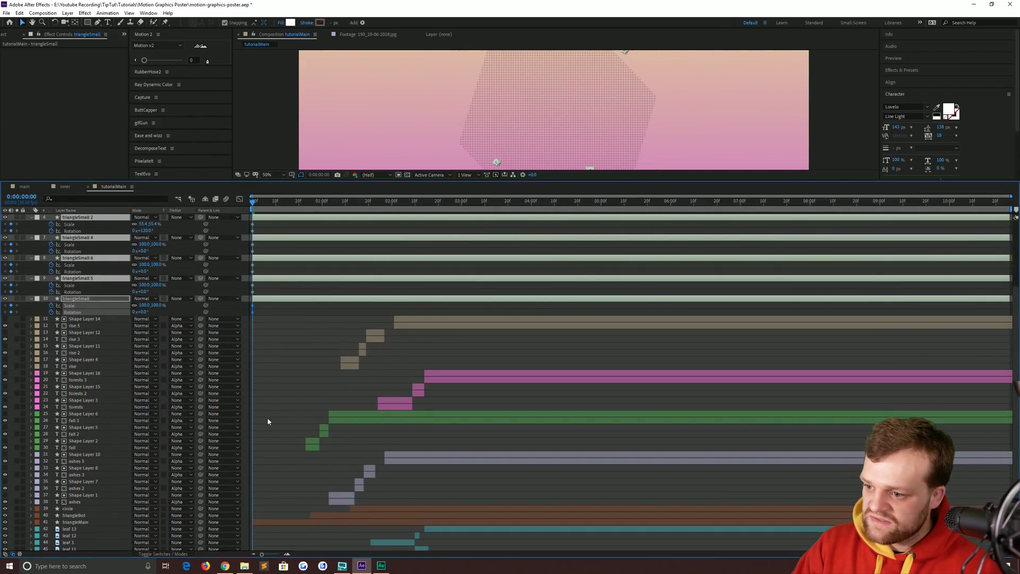
{"action": "key", "text": "ctrl+d"}
{"action": "key", "text": "ctrl+d"}
{"action": "key", "text": "ctrl+d"}
{"action": "key", "text": "ctrl+d"}
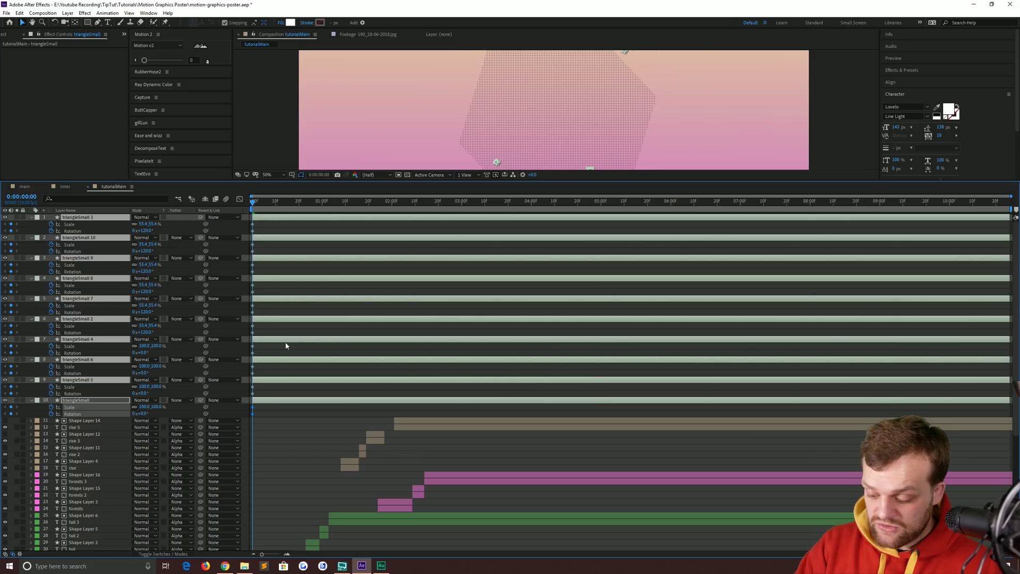
{"action": "key", "text": "space"}
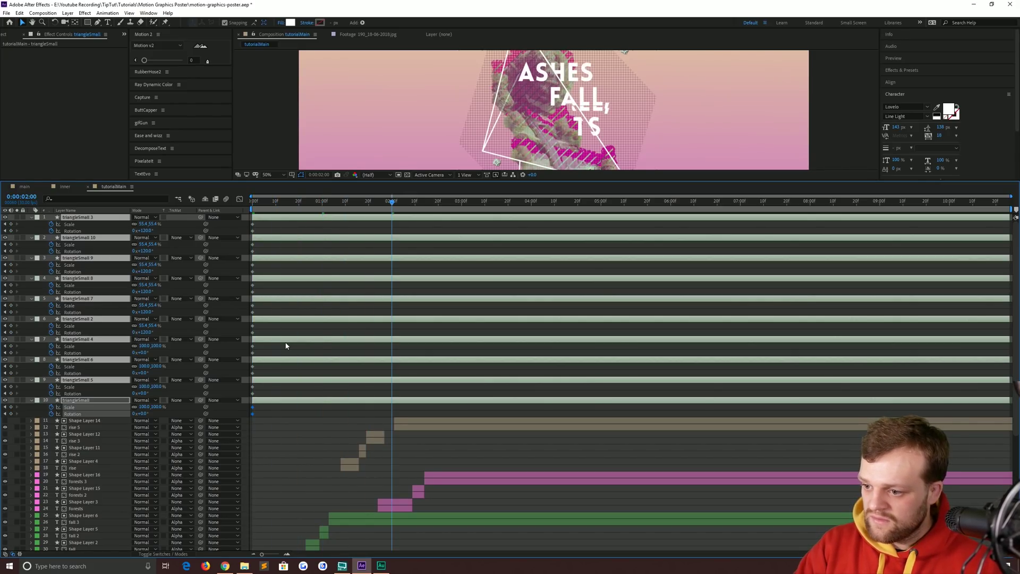
{"action": "left_click", "coordinate": [10, 413]}
{"action": "left_click", "coordinate": [10, 393]}
{"action": "left_click", "coordinate": [10, 385]}
{"action": "left_click", "coordinate": [10, 372]}
{"action": "left_click", "coordinate": [11, 365]}
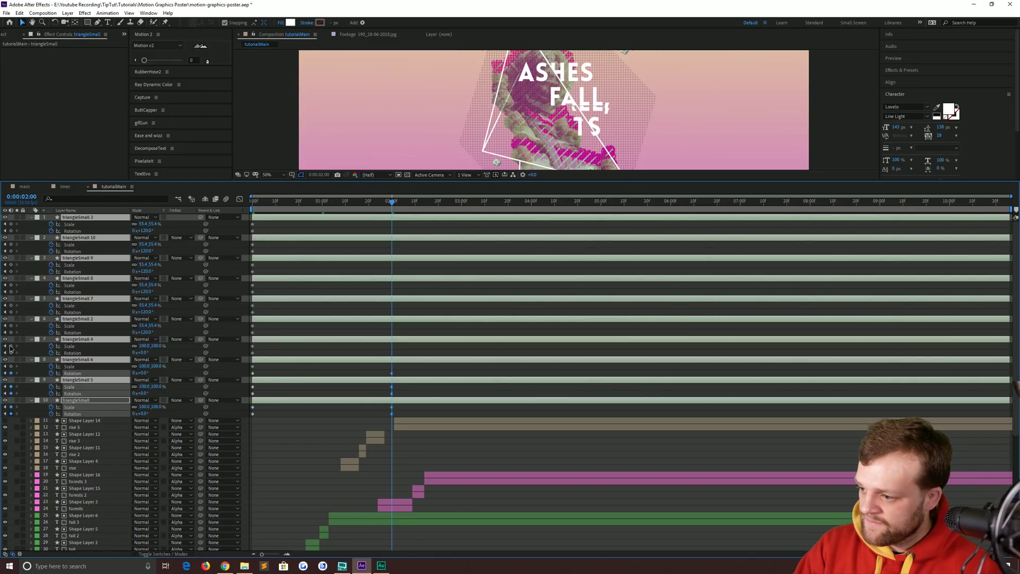
{"action": "left_click", "coordinate": [10, 348]}
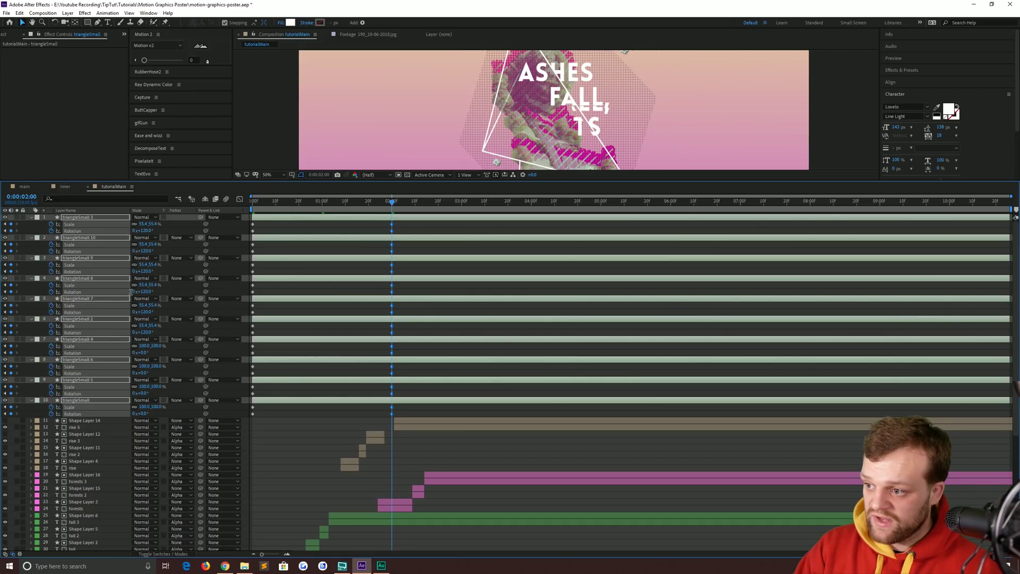
Set Rotation to 1x at two seconds and Scale to 0% at frame zero, then preview
{"action": "left_click", "coordinate": [137, 230]}
{"action": "type", "text": "1"}
{"action": "key", "text": "Return"}
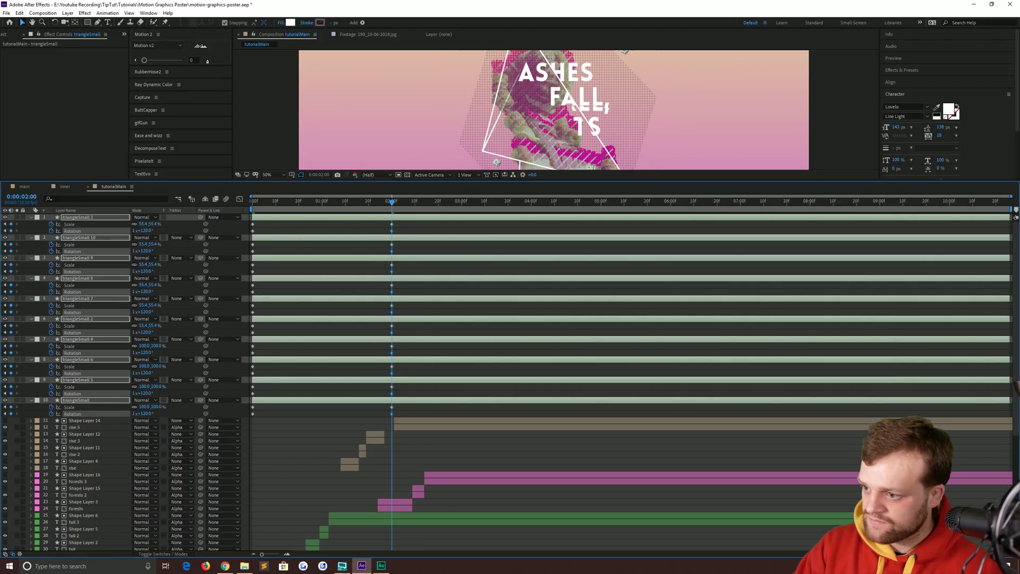
{"action": "key", "text": "Home"}
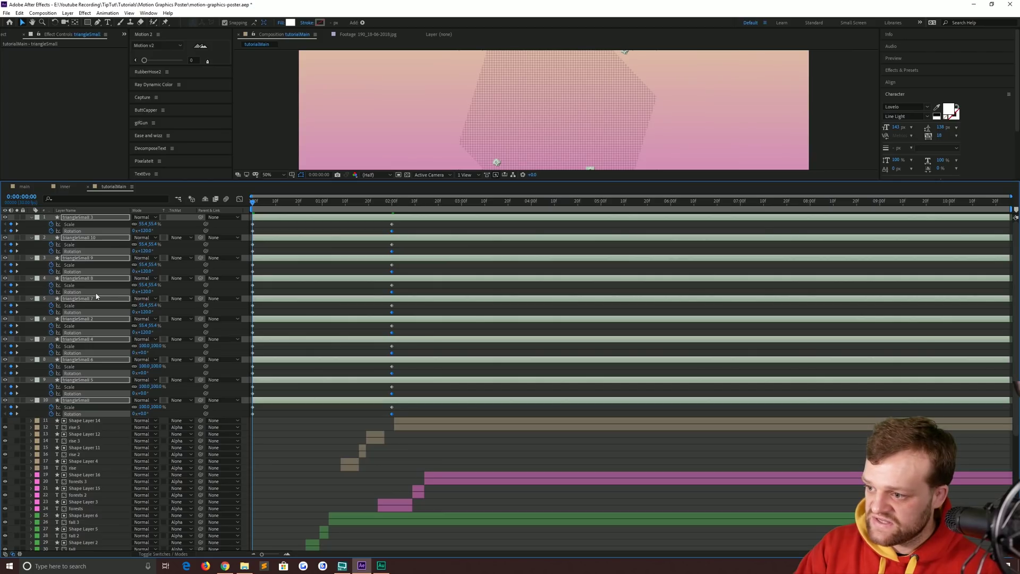
{"action": "left_click", "coordinate": [141, 264]}
{"action": "type", "text": "0"}
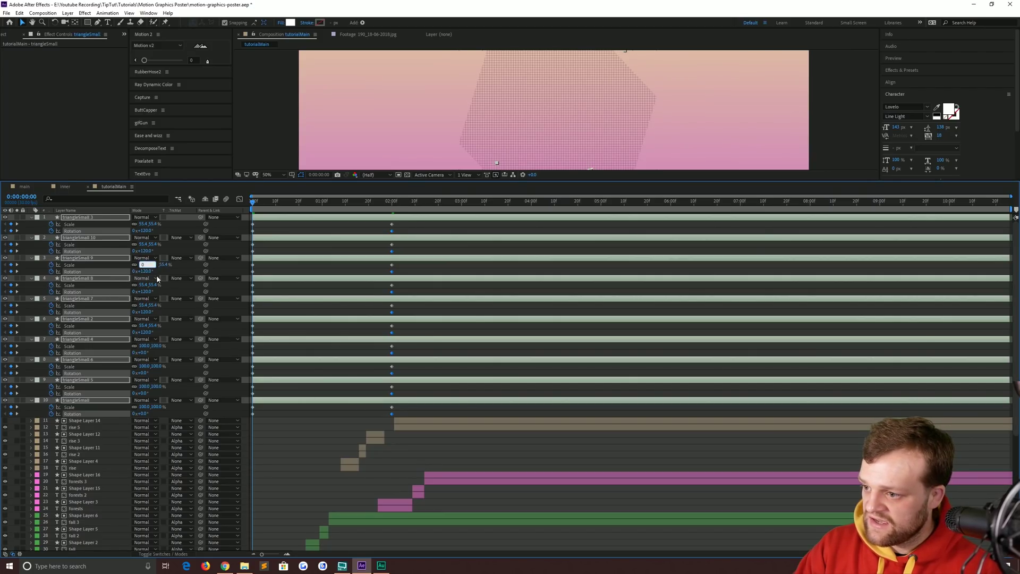
{"action": "key", "text": "Return"}
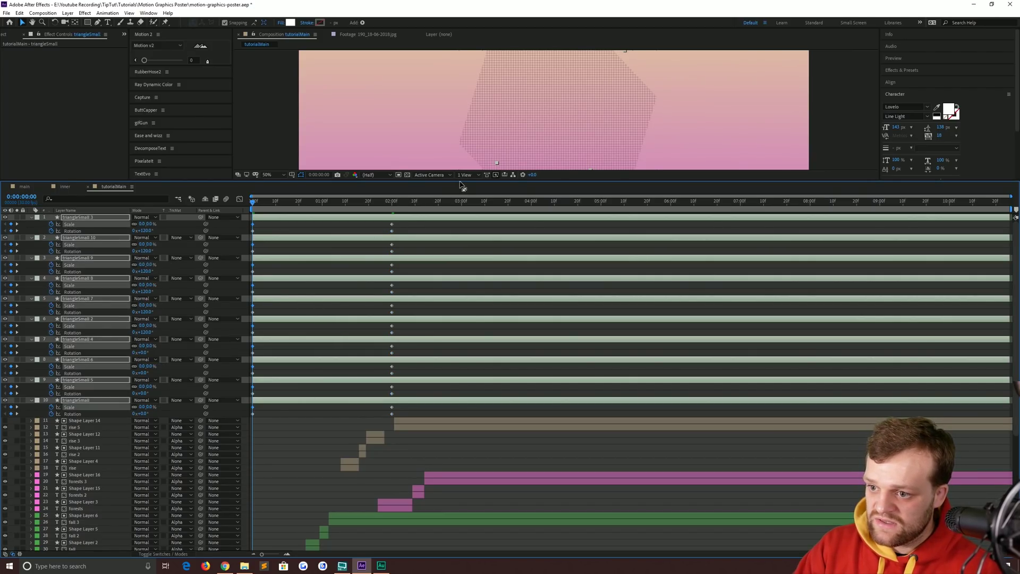
{"action": "left_click_drag", "start_coordinate": [461, 179], "coordinate": [345, 310]}
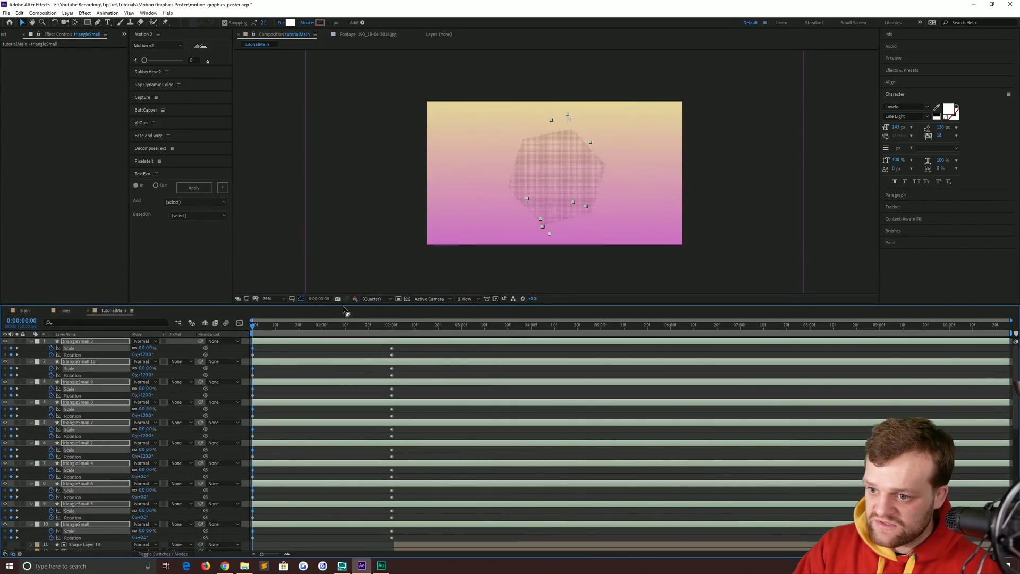
{"action": "mouse_move", "coordinate": [254, 326]}
{"action": "left_mouse_down"}
{"action": "mouse_move", "coordinate": [402, 340]}
{"action": "mouse_move", "coordinate": [387, 328]}
{"action": "mouse_move", "coordinate": [253, 328]}
{"action": "mouse_move", "coordinate": [369, 327]}
{"action": "left_mouse_up"}
Give all triangles' Scale and Rotation keyframes a sharp ease-out in the Graph Editor
{"action": "left_click", "coordinate": [429, 245]}
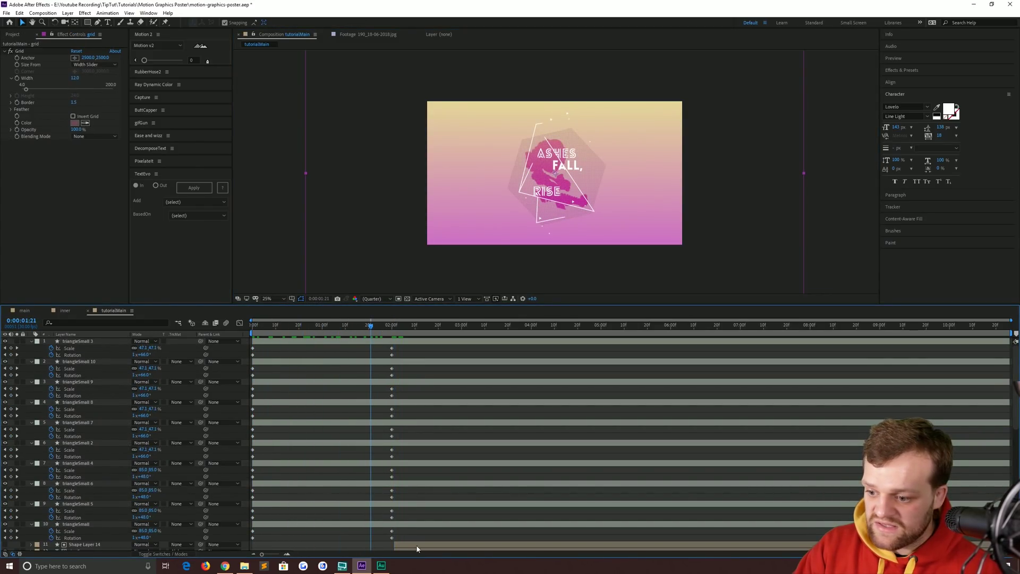
{"action": "left_click_drag", "start_coordinate": [312, 481], "coordinate": [172, 266]}
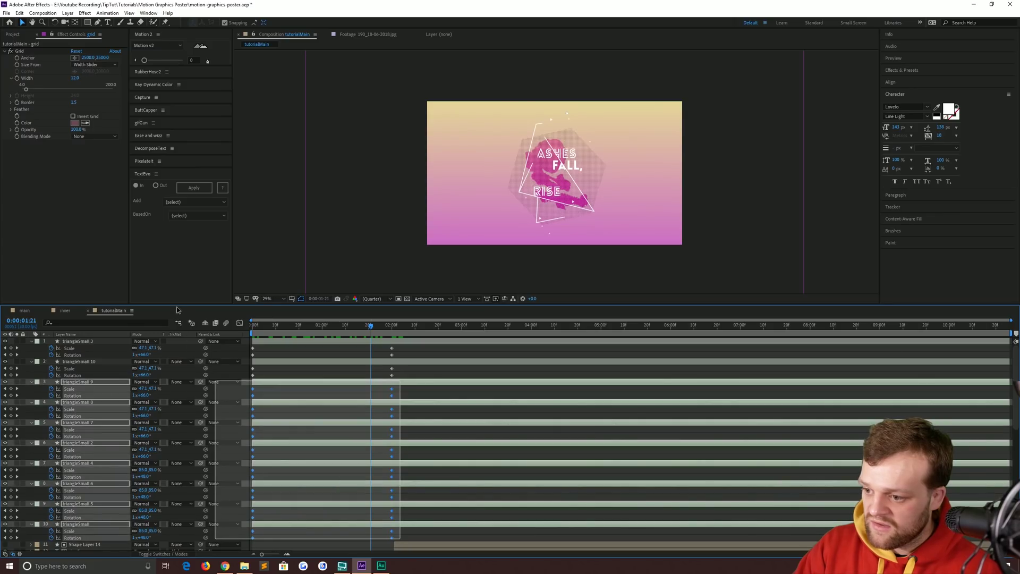
{"action": "left_click", "coordinate": [239, 322]}
{"action": "left_click_drag", "start_coordinate": [251, 539], "coordinate": [446, 466]}
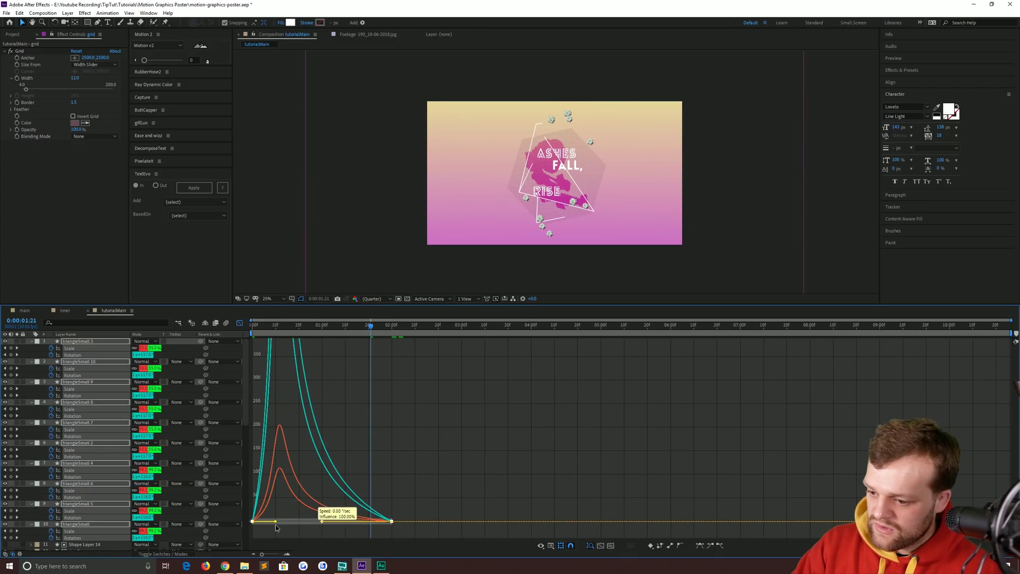
{"action": "left_click_drag", "start_coordinate": [329, 526], "coordinate": [275, 524]}
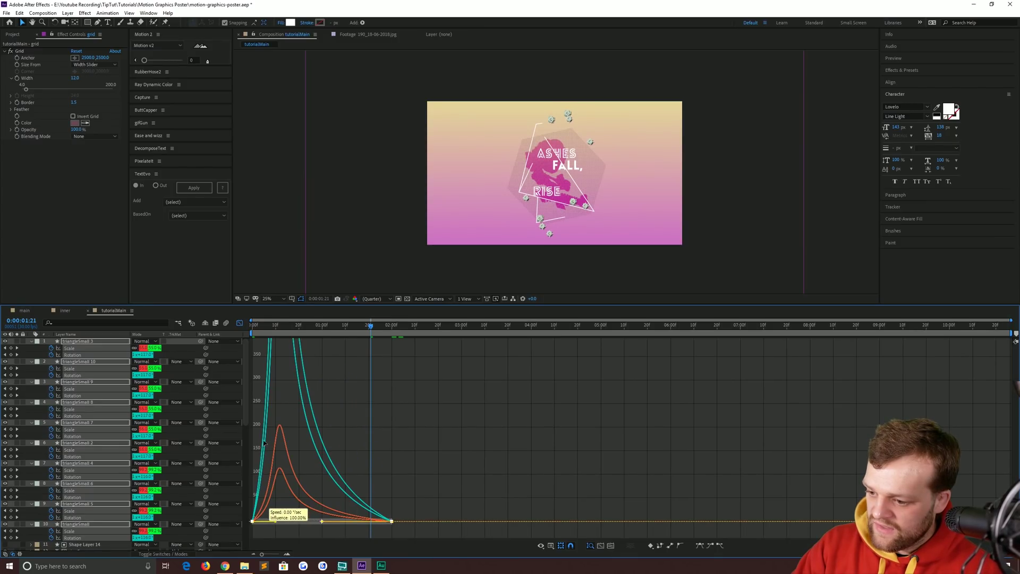
{"action": "left_click", "coordinate": [239, 323]}
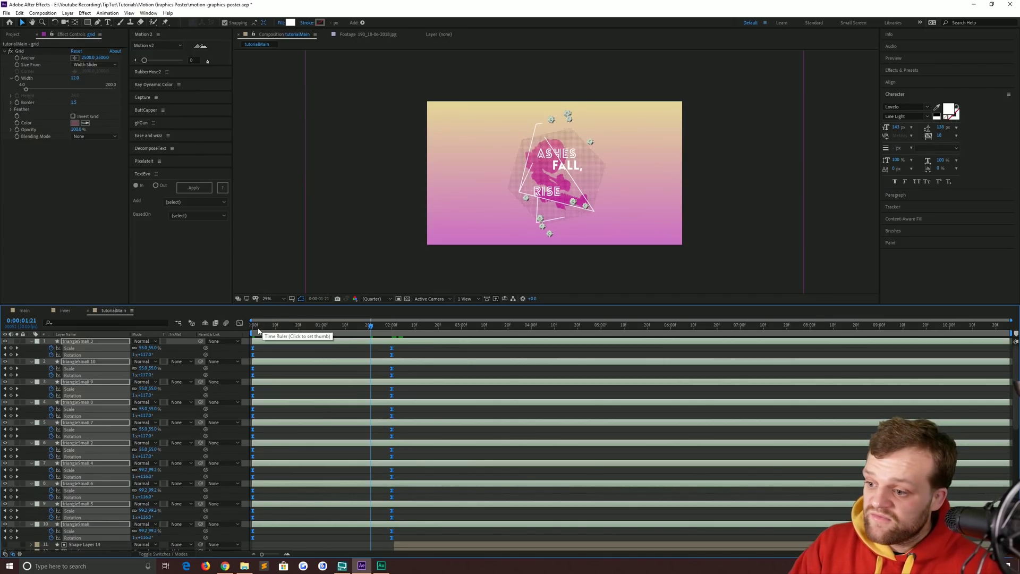
Preview the eased animation and shift triangleSmall 7 and 3 later in time
{"action": "left_click", "coordinate": [257, 330]}
{"action": "key", "text": "space"}
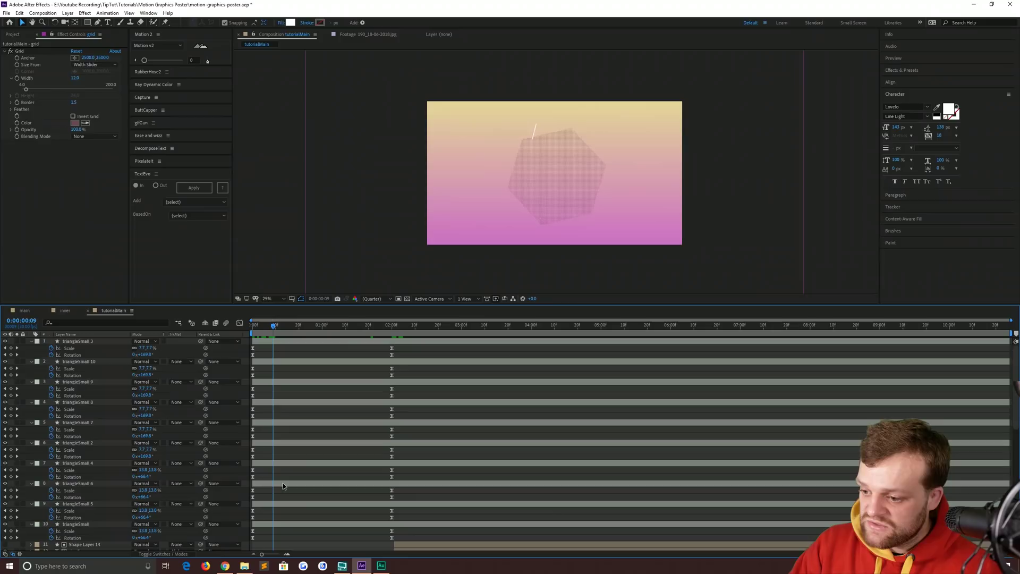
{"action": "left_click", "coordinate": [282, 484]}
{"action": "left_click_drag", "start_coordinate": [303, 421], "coordinate": [373, 422]}
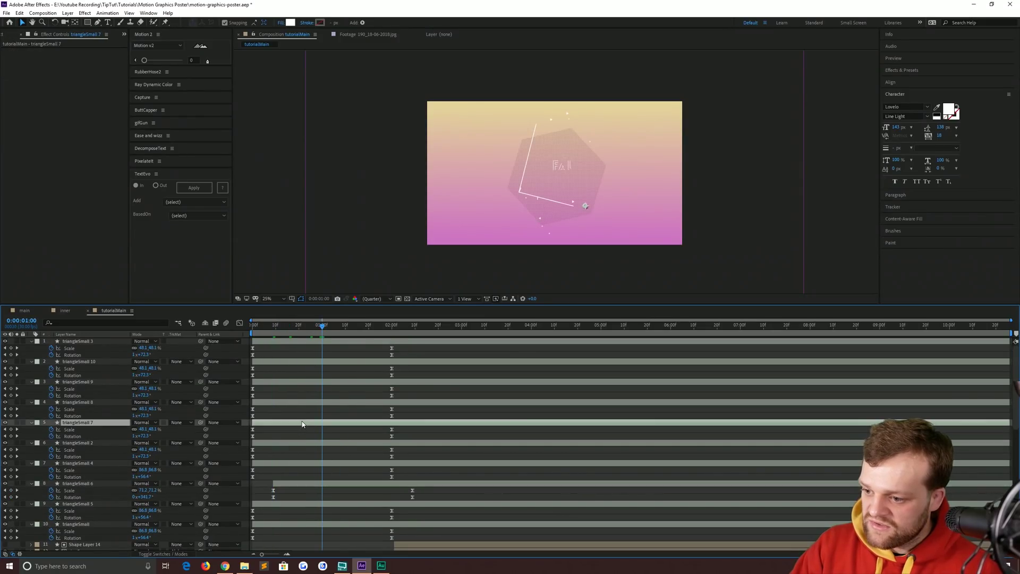
{"action": "left_click_drag", "start_coordinate": [291, 345], "coordinate": [331, 346]}
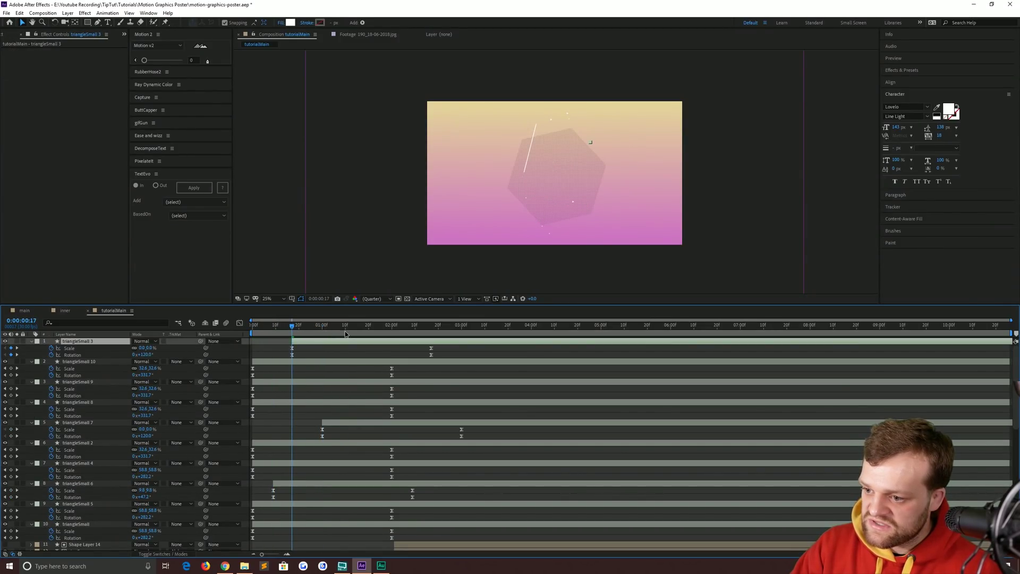
Move the in points of triangleSmall 9, 8 and 4 to staggered times
{"action": "left_click", "coordinate": [363, 330]}
{"action": "left_click", "coordinate": [340, 385]}
{"action": "key", "text": "["}
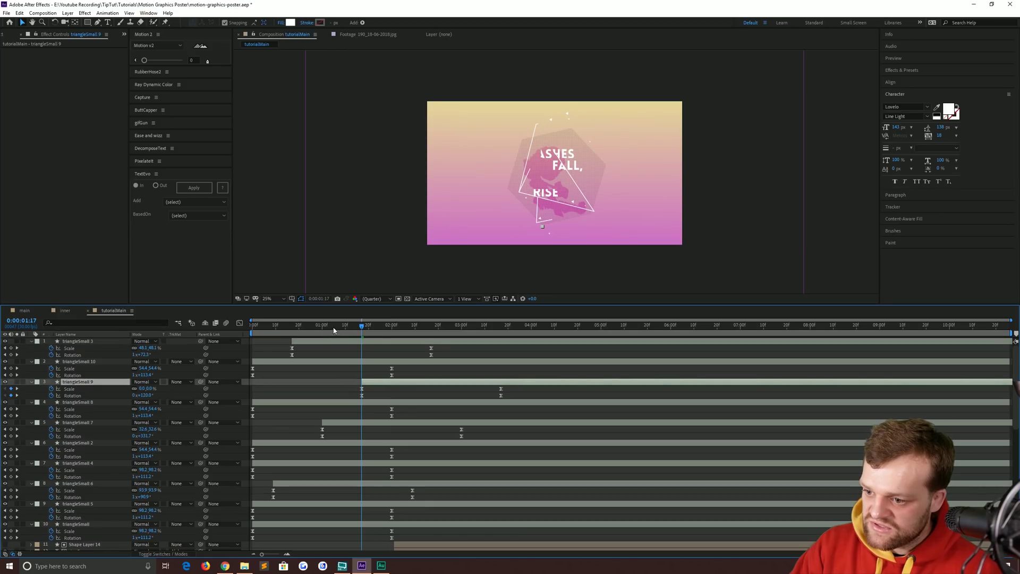
{"action": "key", "text": "space"}
{"action": "key", "text": "ctrl+Down"}
{"action": "key", "text": "["}
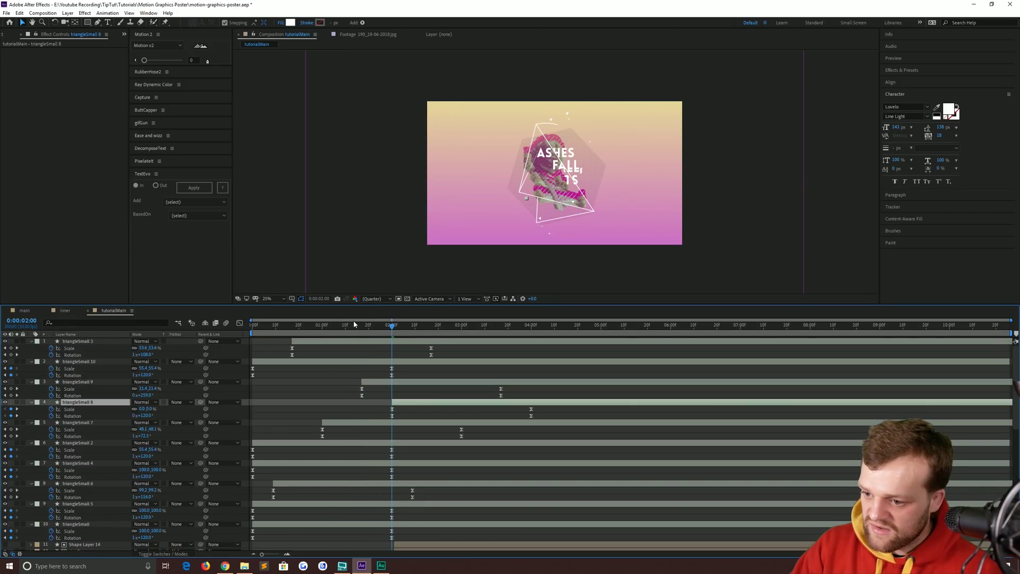
{"action": "key", "text": "Page_Up"}
{"action": "key", "text": "Page_Up"}
{"action": "key", "text": "Page_Up"}
{"action": "left_click", "coordinate": [325, 465]}
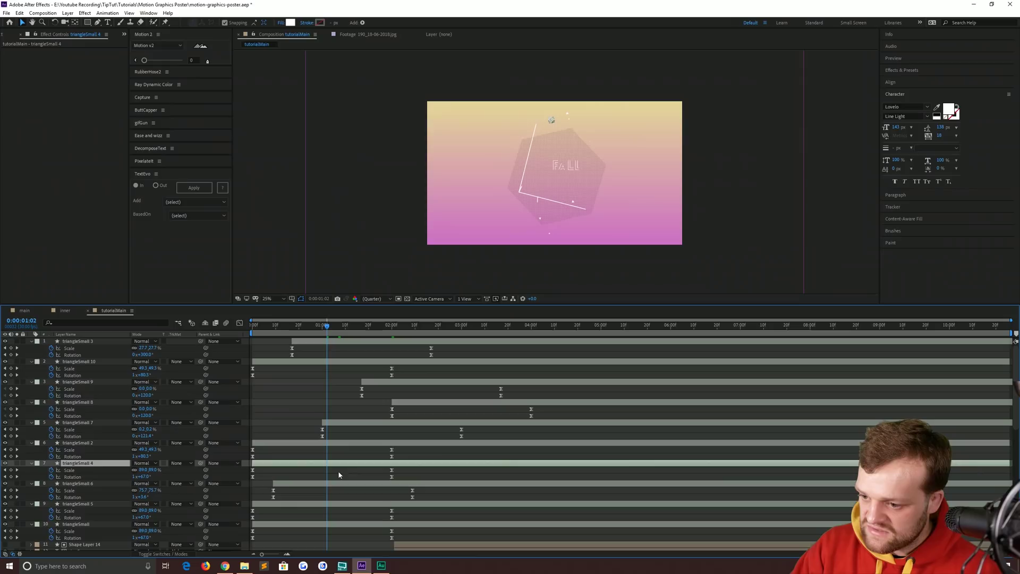
{"action": "key", "text": "["}
Stagger triangleSmall 2, triangleSmall and triangleSmall 5, then preview from the start
{"action": "key", "text": "space"}
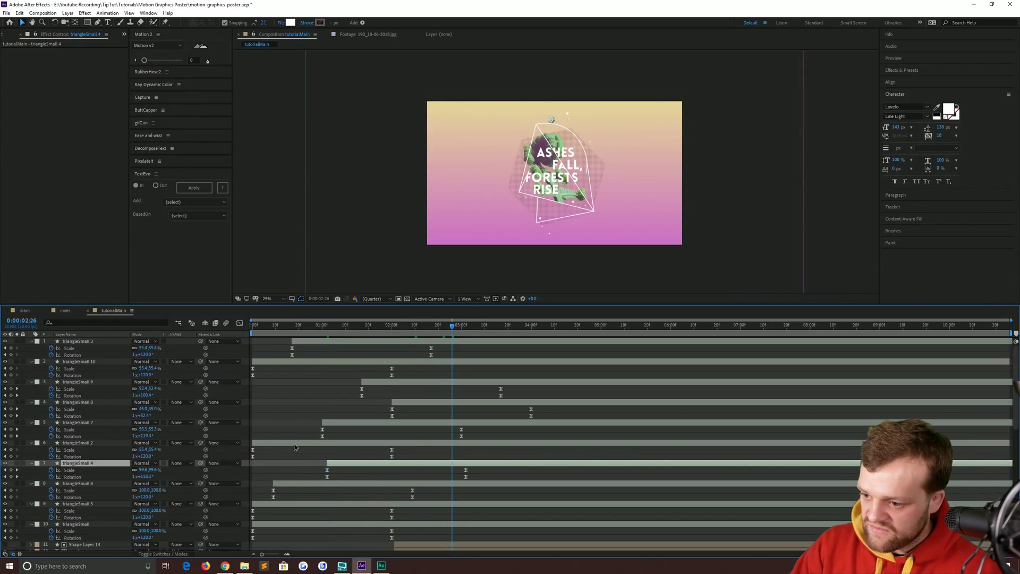
{"action": "left_click", "coordinate": [294, 447]}
{"action": "key", "text": "["}
{"action": "key", "text": "Page_Down"}
{"action": "key", "text": "Page_Down"}
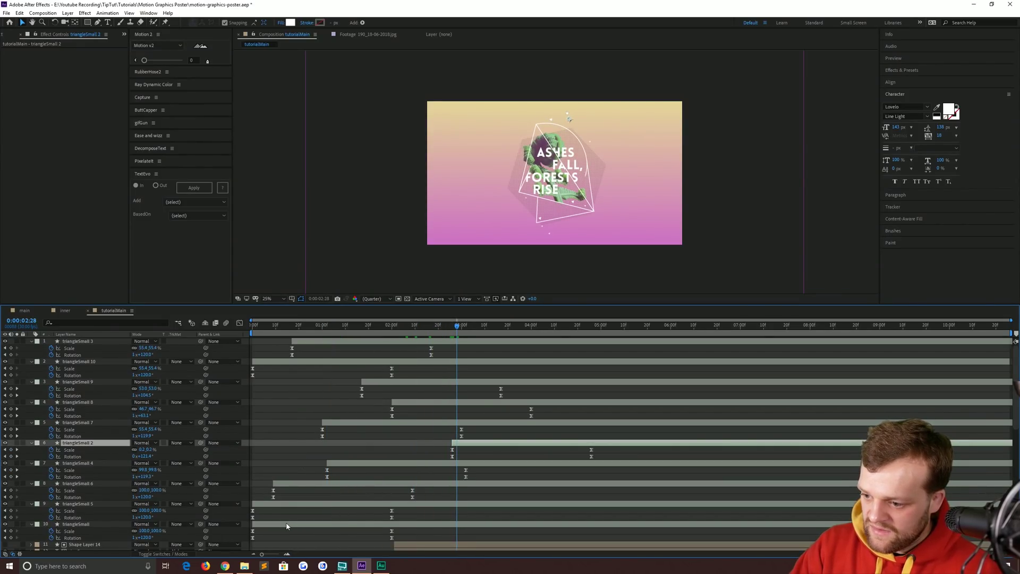
{"action": "left_click", "coordinate": [287, 524]}
{"action": "key", "text": "["}
{"action": "left_click_drag", "start_coordinate": [353, 339], "coordinate": [311, 339]}
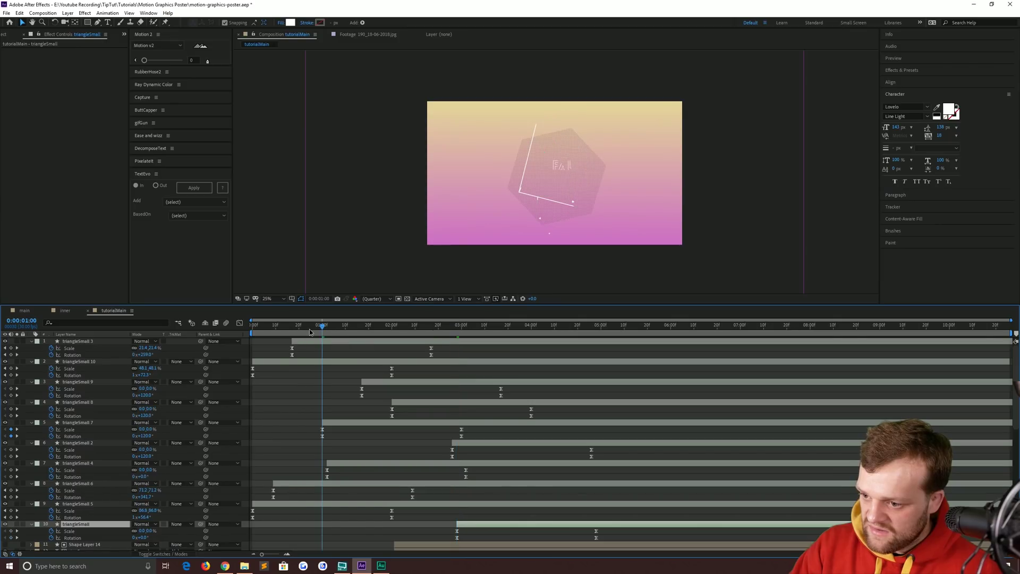
{"action": "left_click", "coordinate": [284, 505]}
{"action": "key", "text": "["}
{"action": "key", "text": "Home"}
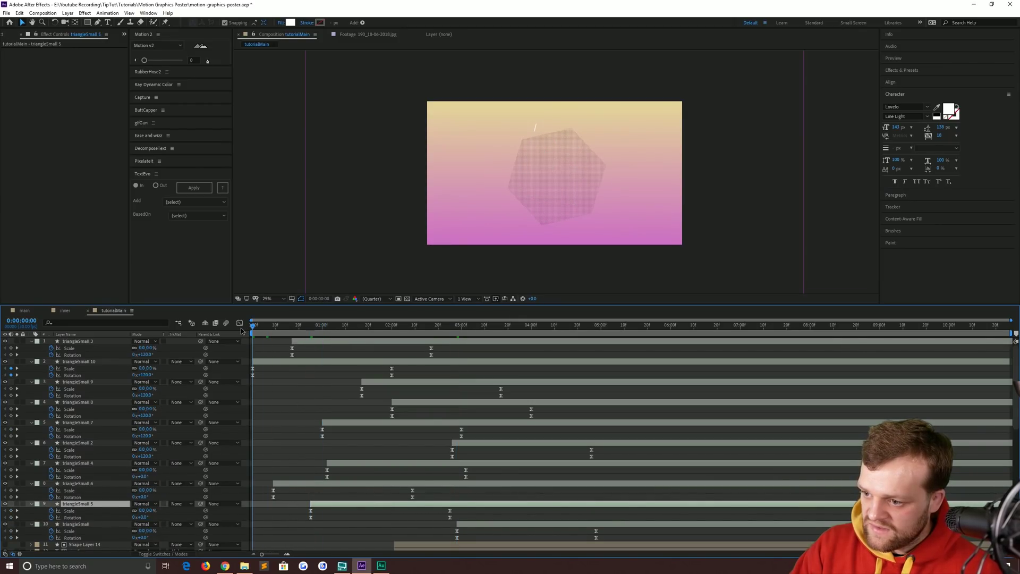
{"action": "left_click", "coordinate": [266, 227]}
{"action": "key", "text": "space"}
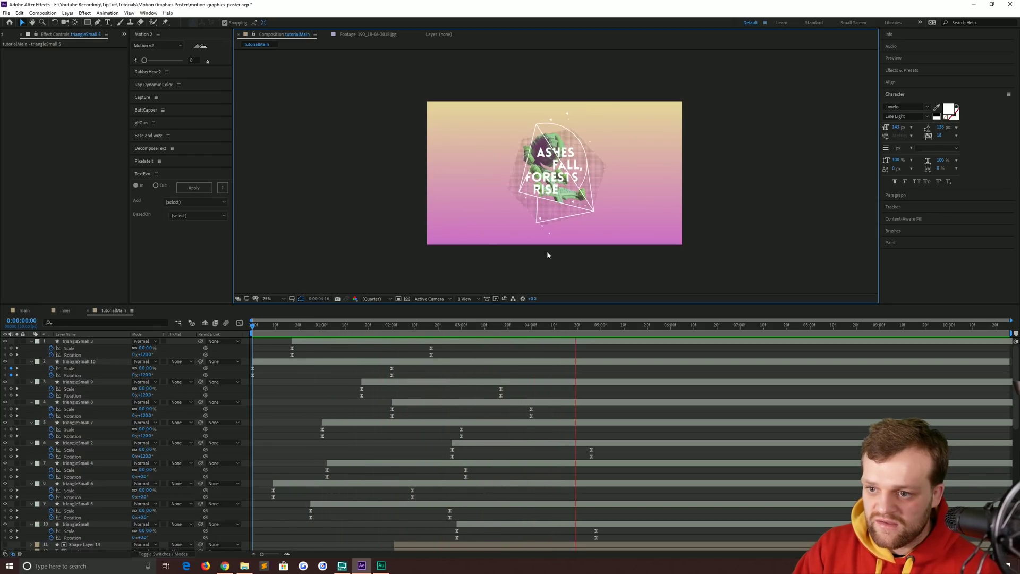
Stop the preview and collapse the ten triangle layers' properties
{"action": "key", "text": "space"}
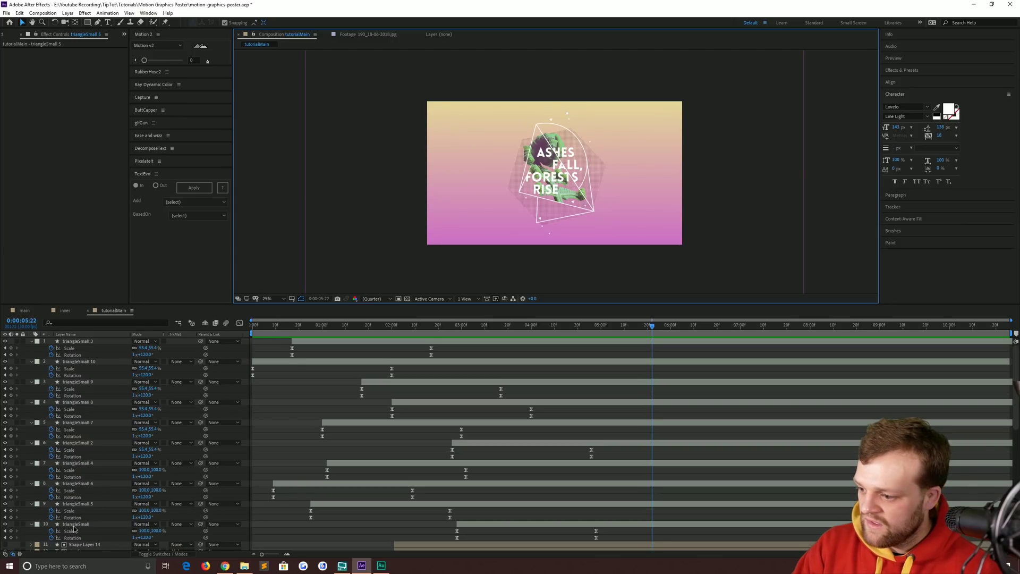
{"action": "left_click", "coordinate": [74, 525]}
{"action": "left_click", "coordinate": [84, 343], "text": "shift"}
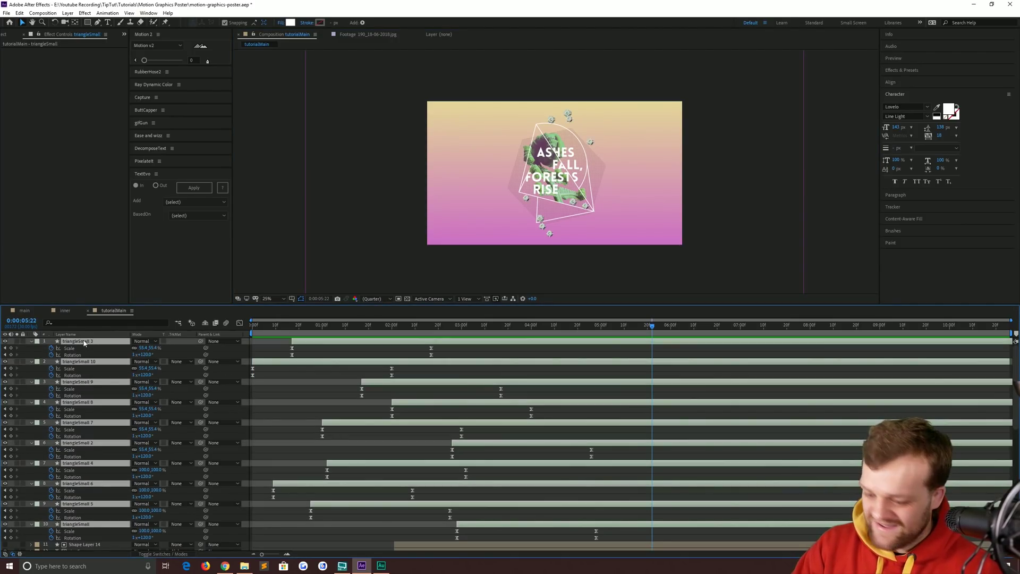
{"action": "key", "text": "space"}
{"action": "key", "text": "u"}
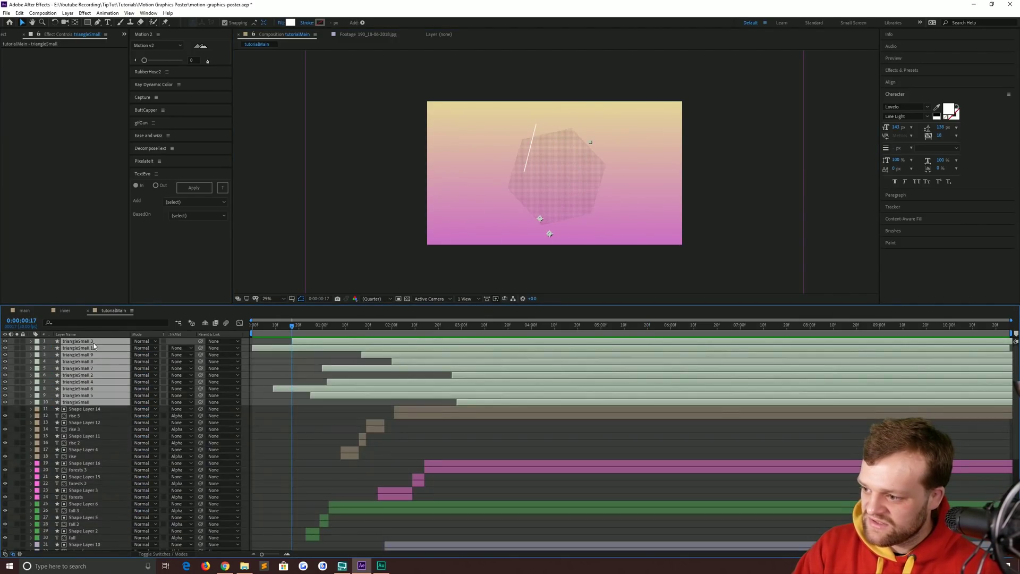
{"action": "left_click", "coordinate": [274, 433]}
{"action": "scroll", "coordinate": [334, 432], "scroll_direction": "down", "scroll_amount": 5}
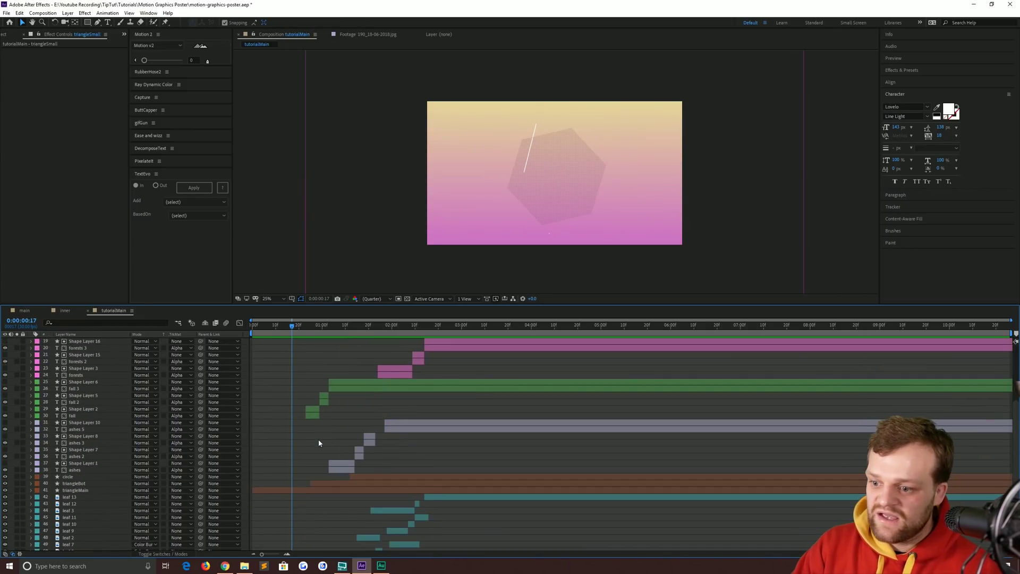
{"action": "scroll", "coordinate": [318, 440], "scroll_direction": "down", "scroll_amount": 2}
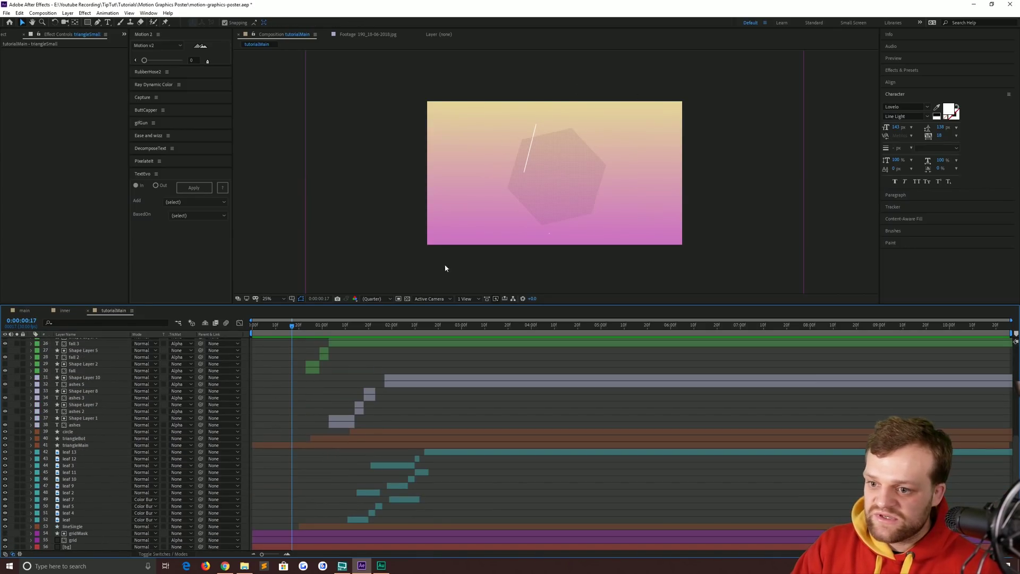
Show the grid layer's Rotation at the start and scrub it to tilt the pattern
{"action": "left_click", "coordinate": [77, 541]}
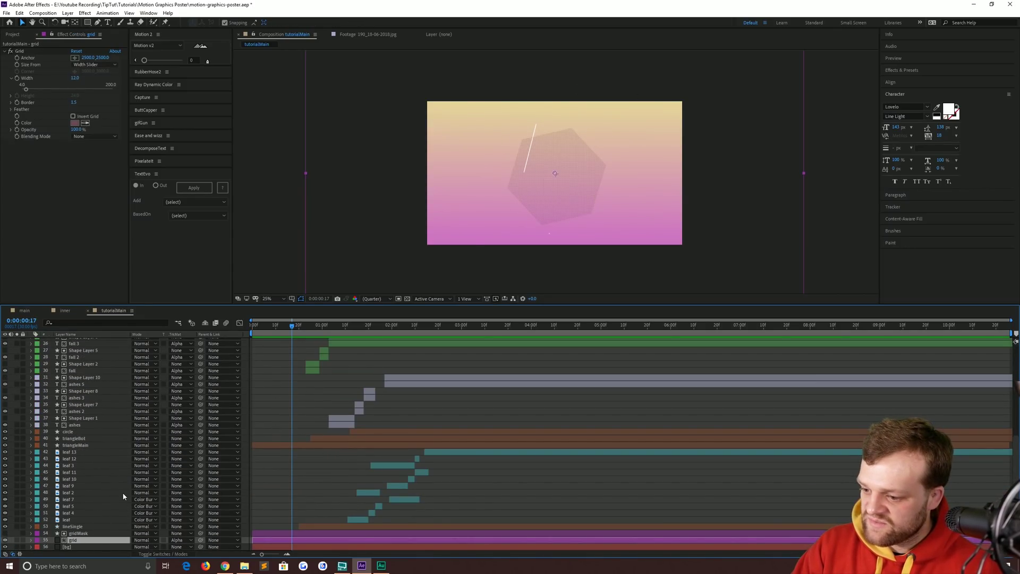
{"action": "left_click", "coordinate": [83, 533]}
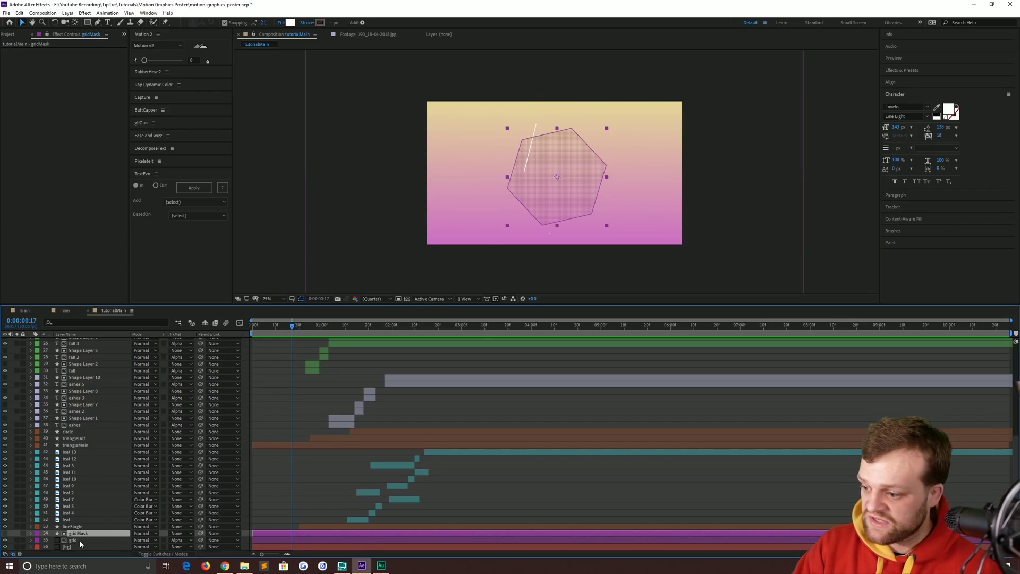
{"action": "left_click", "coordinate": [79, 541]}
{"action": "left_click_drag", "start_coordinate": [292, 325], "coordinate": [227, 333]}
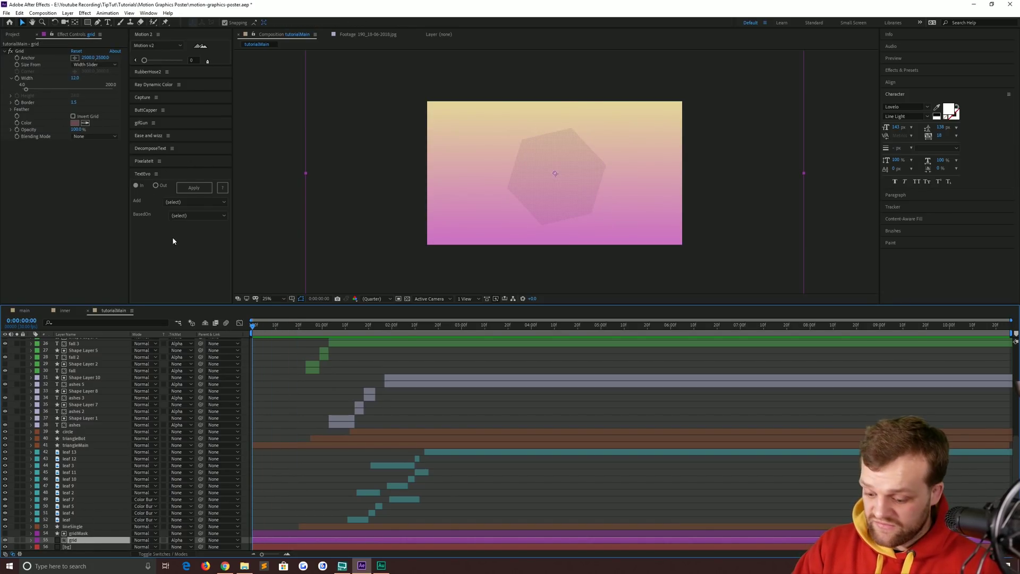
{"action": "key", "text": "r"}
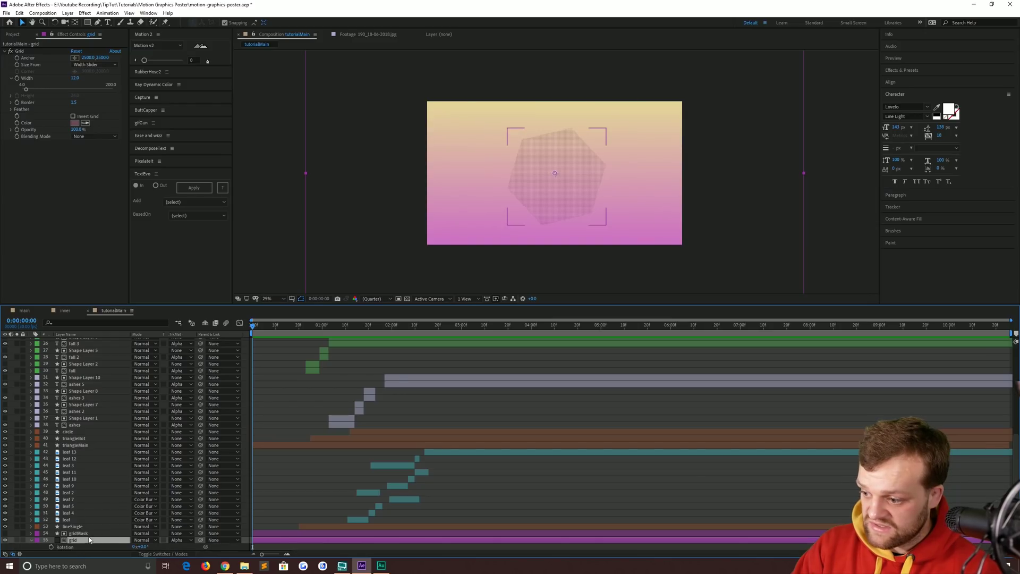
{"action": "left_click_drag", "start_coordinate": [140, 547], "coordinate": [208, 547]}
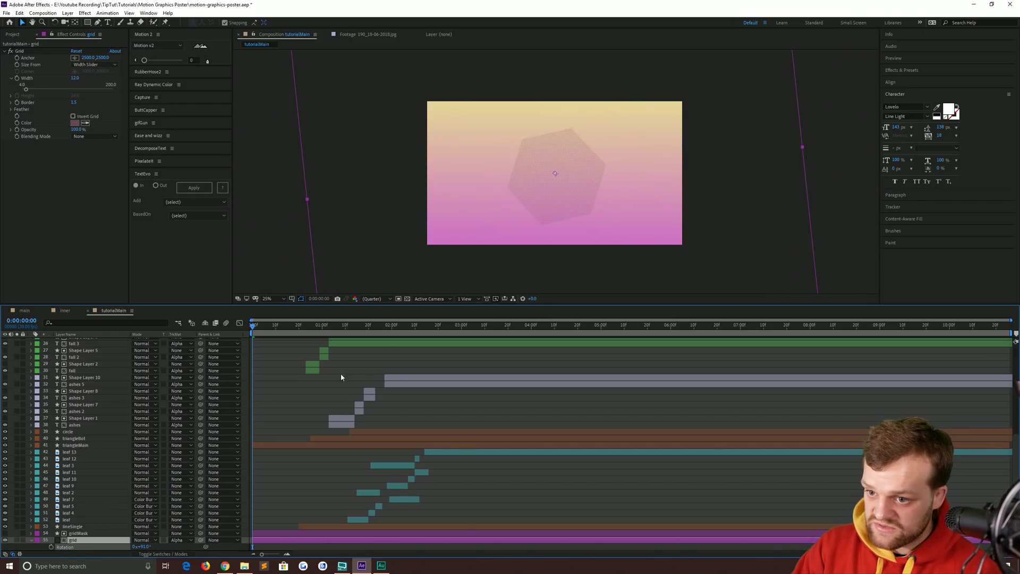
Reset the grid layer's Rotation back to 0°
{"action": "key", "text": "slash"}
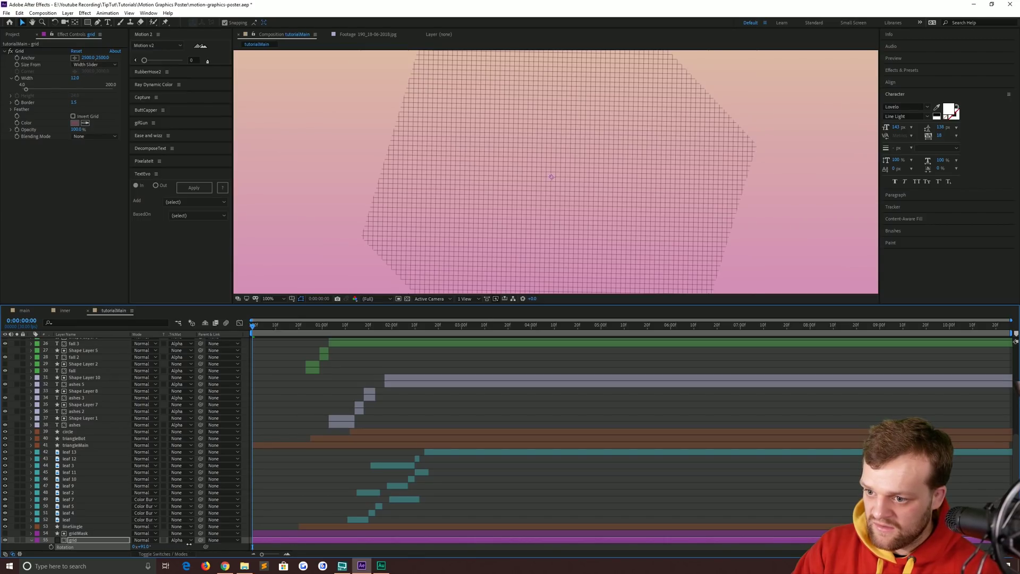
{"action": "right_click", "coordinate": [144, 547]}
{"action": "key", "text": "Escape"}
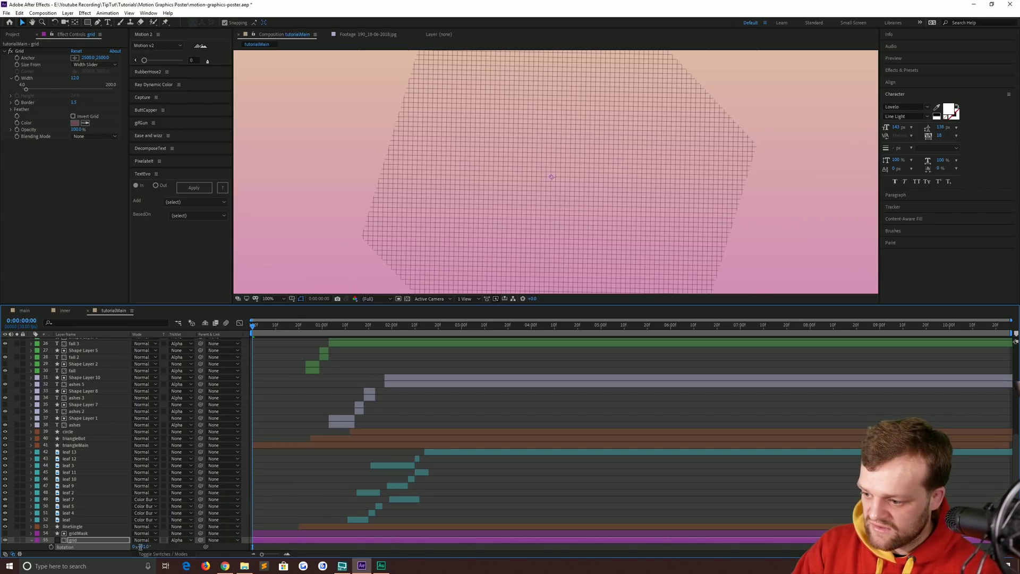
{"action": "left_click", "coordinate": [112, 513]}
{"action": "left_click_drag", "start_coordinate": [146, 549], "coordinate": [152, 551]}
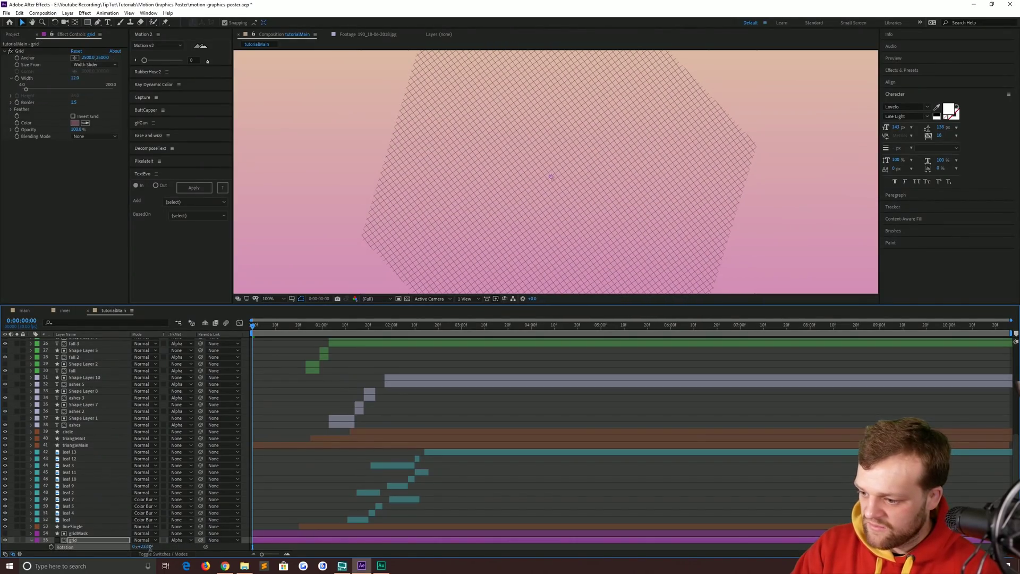
{"action": "left_click_drag", "start_coordinate": [151, 551], "coordinate": [44, 554]}
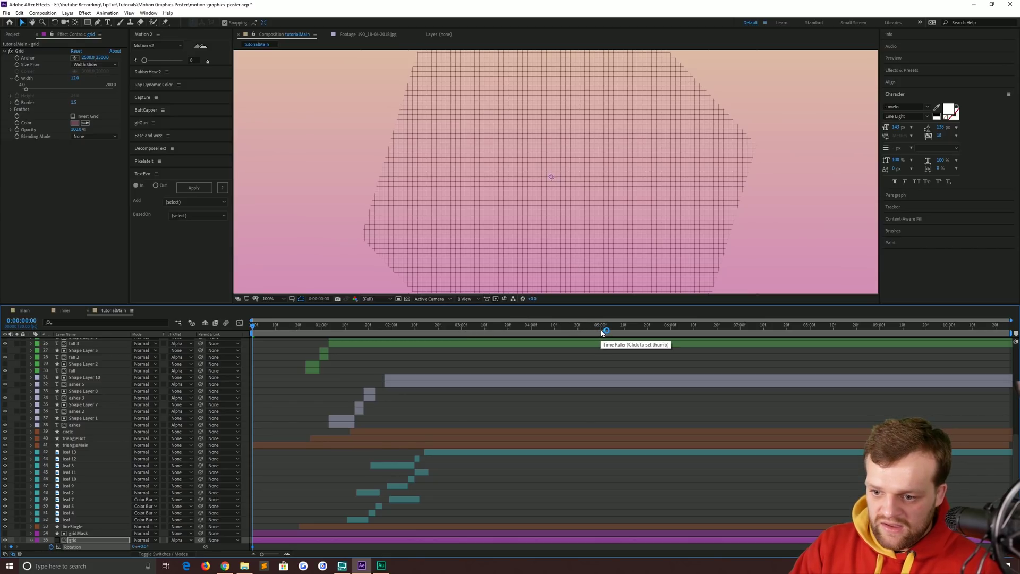
{"action": "scroll", "coordinate": [614, 345], "scroll_direction": "up", "scroll_amount": 1}
{"action": "scroll", "coordinate": [606, 371], "scroll_direction": "up", "scroll_amount": 6}
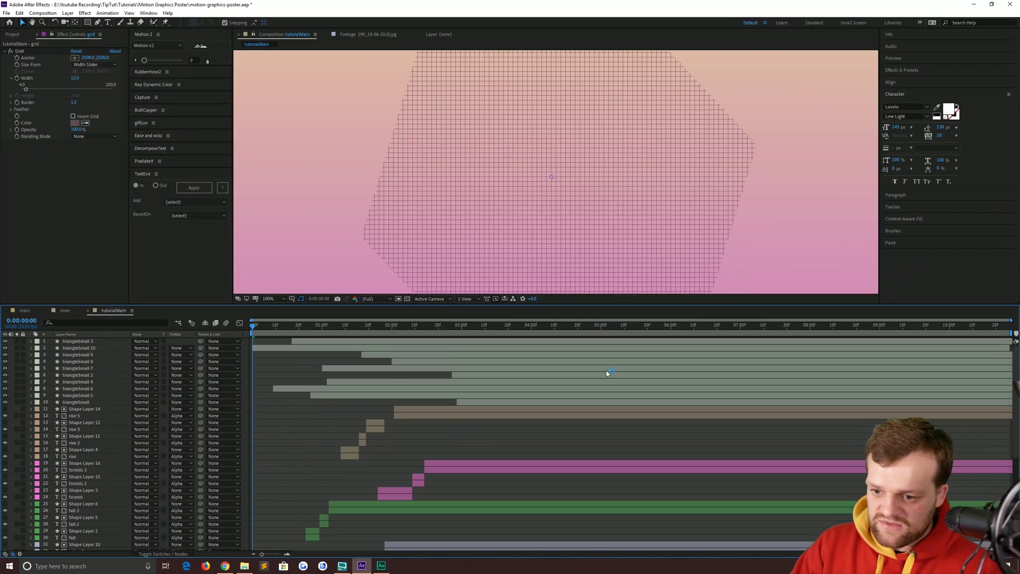
Find the triangles' last keyframe at 4:28 and key grid Rotation to 180° there
{"action": "left_click", "coordinate": [574, 403]}
{"action": "left_click", "coordinate": [570, 341], "text": "shift"}
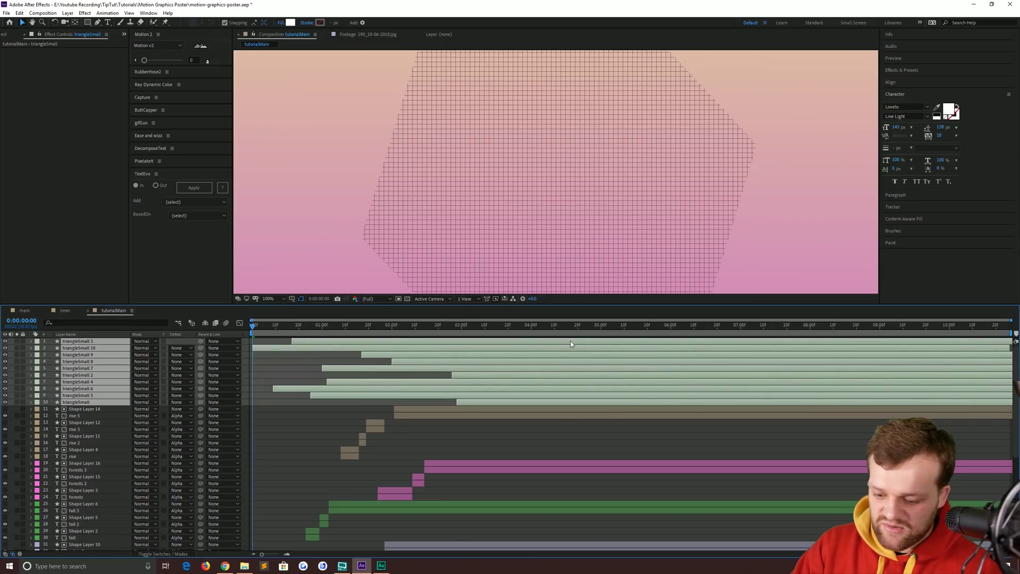
{"action": "key", "text": "u"}
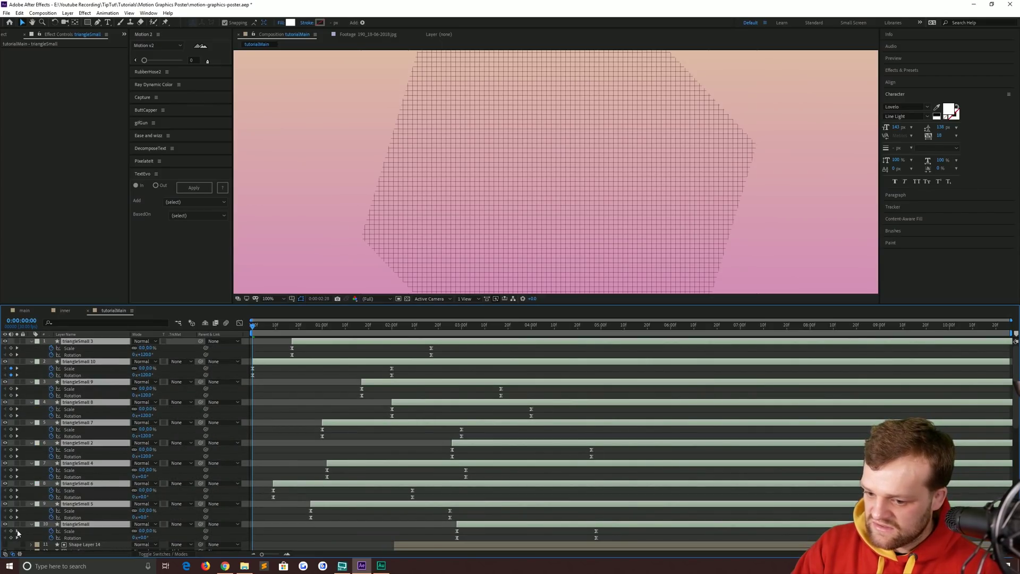
{"action": "key", "text": "space"}
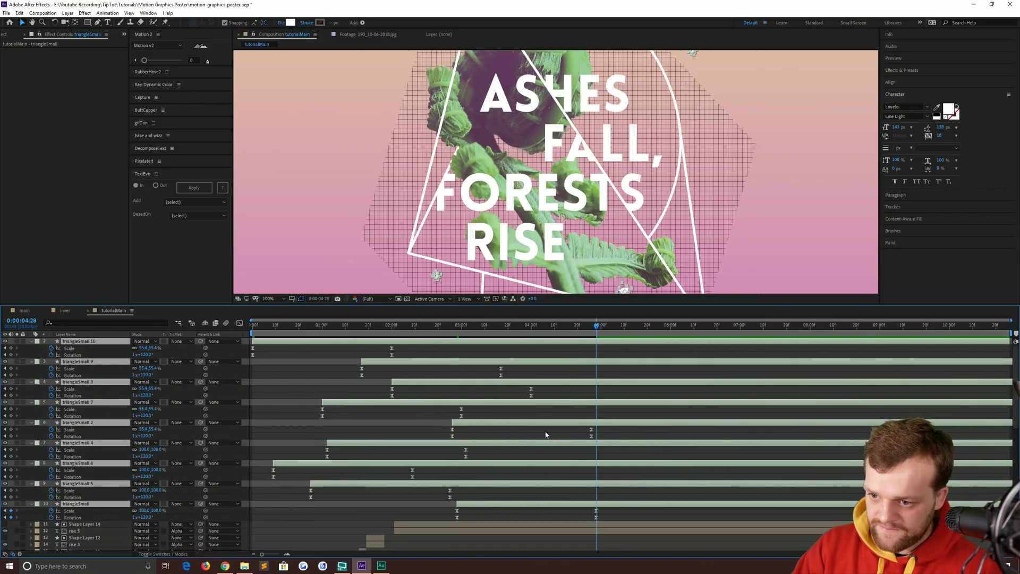
{"action": "scroll", "coordinate": [500, 442], "scroll_direction": "down", "scroll_amount": 10}
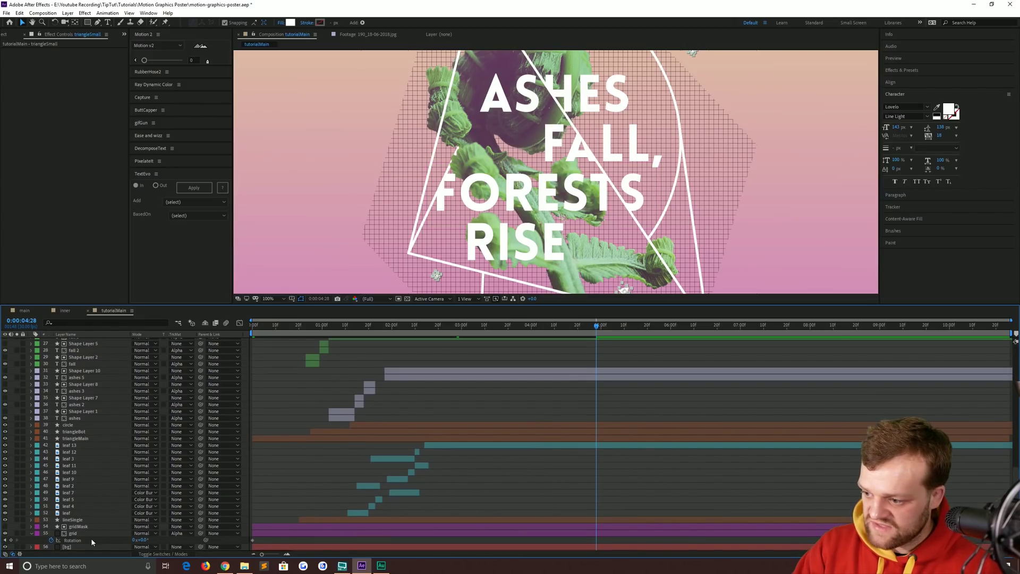
{"action": "left_click", "coordinate": [13, 541]}
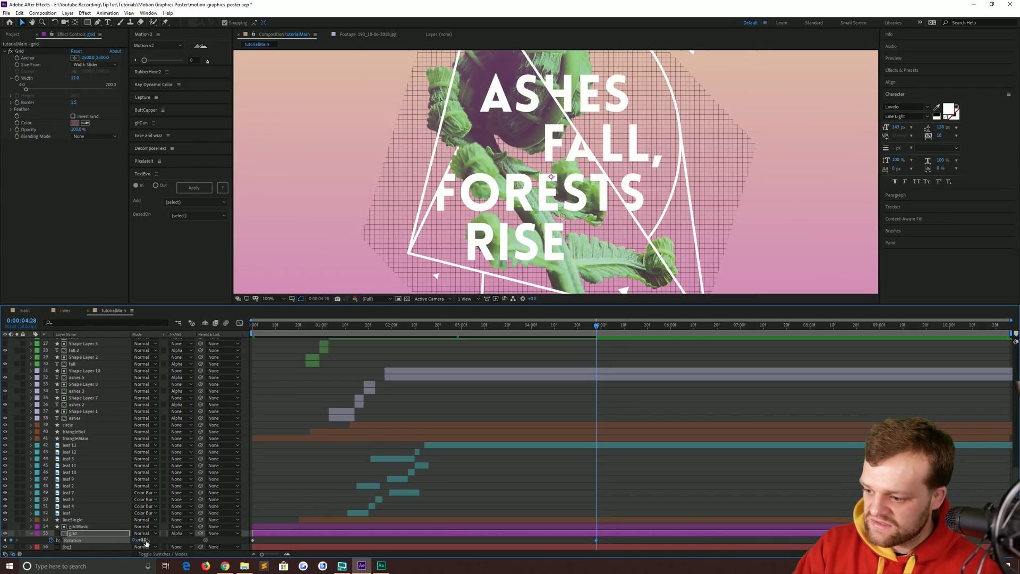
{"action": "type", "text": "180"}
{"action": "key", "text": "Return"}
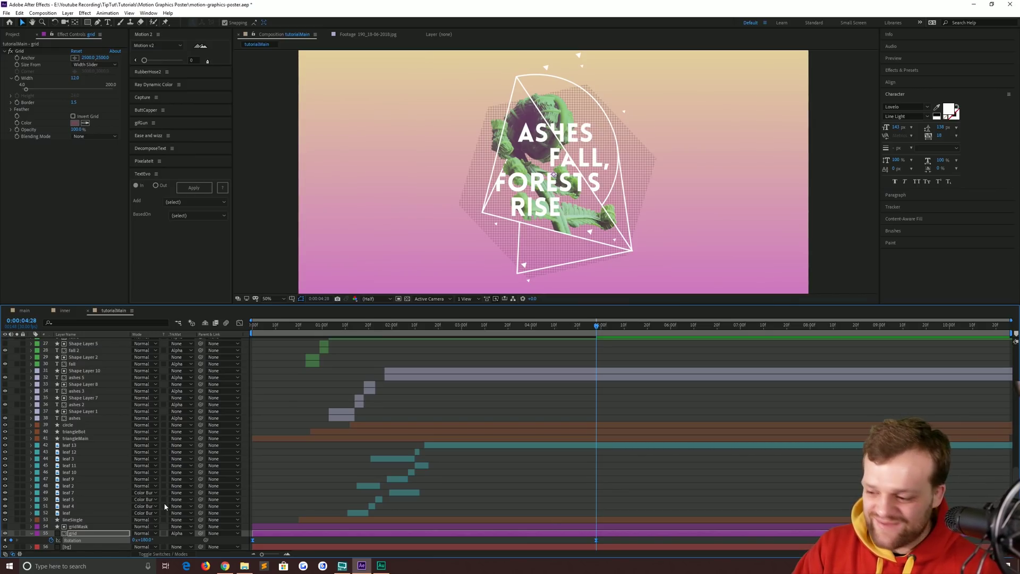
Reveal gridMask's Scale, Rotation and Opacity at the start and set their keyframes
{"action": "left_click", "coordinate": [90, 527]}
{"action": "left_click", "coordinate": [90, 527]}
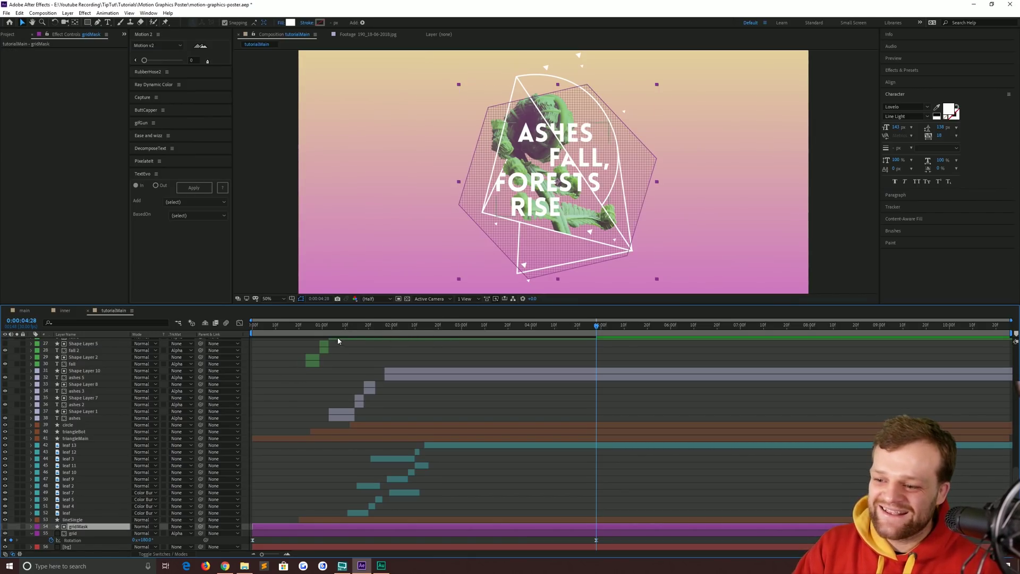
{"action": "left_click_drag", "start_coordinate": [293, 327], "coordinate": [253, 327]}
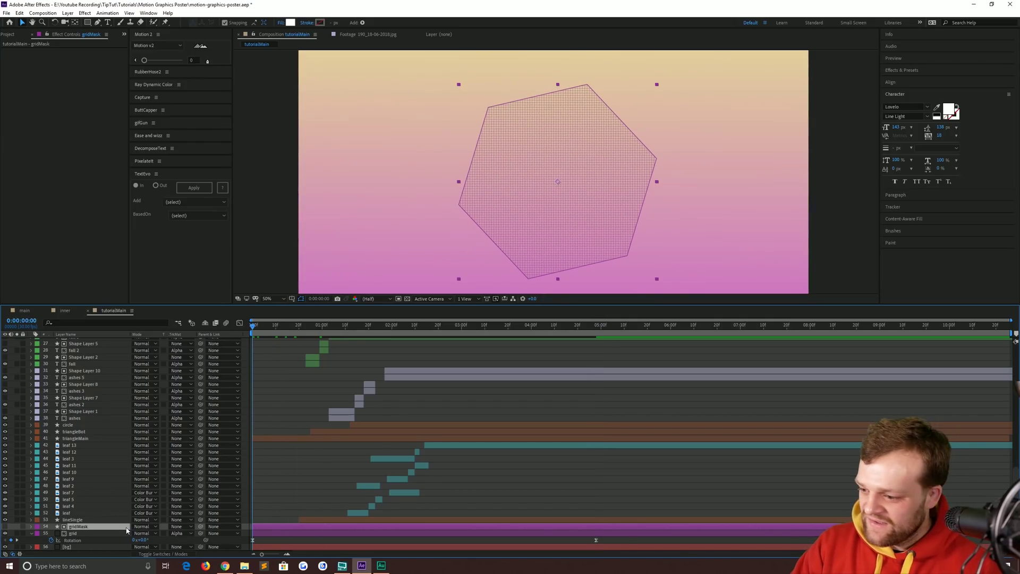
{"action": "key", "text": "r"}
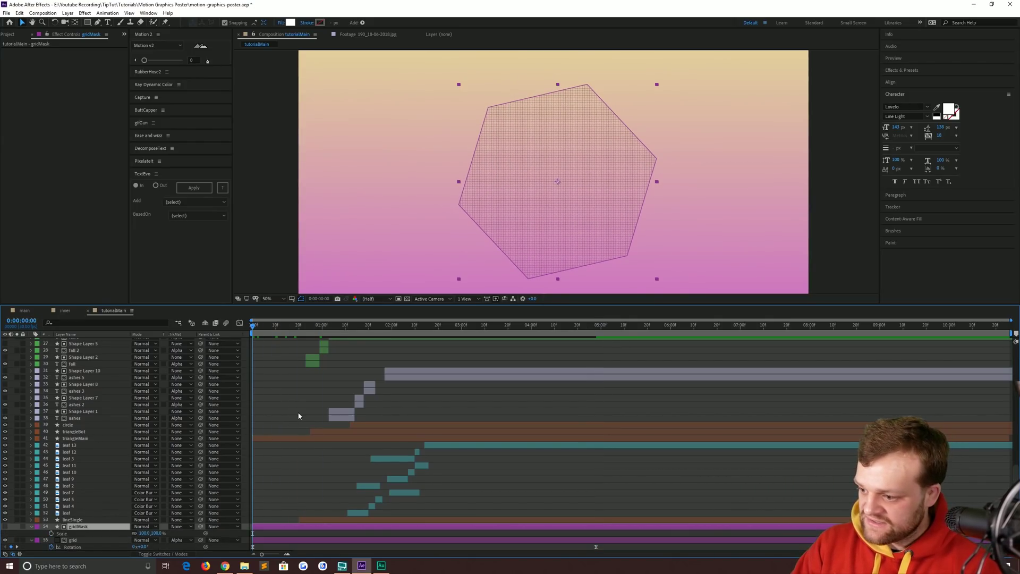
{"action": "key", "text": "shift+s"}
{"action": "key", "text": "shift+t"}
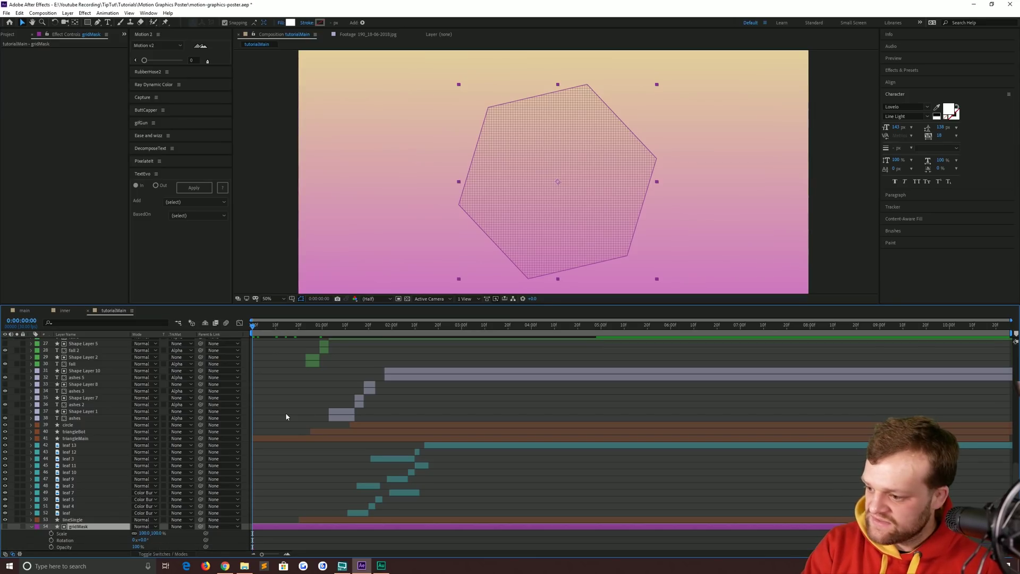
{"action": "scroll", "coordinate": [307, 437], "scroll_direction": "down", "scroll_amount": 1}
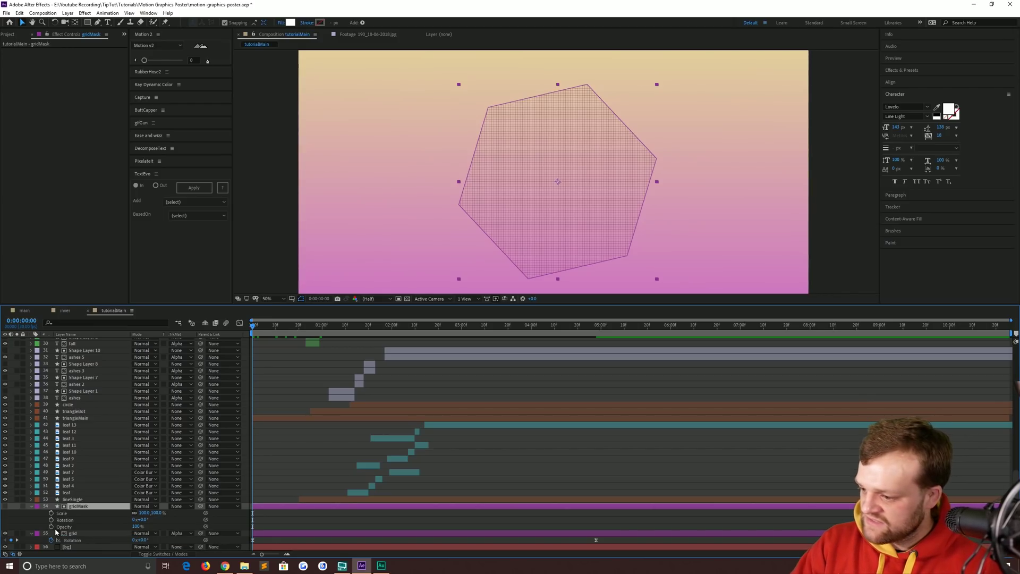
{"action": "left_click", "coordinate": [51, 526]}
{"action": "left_click", "coordinate": [51, 519]}
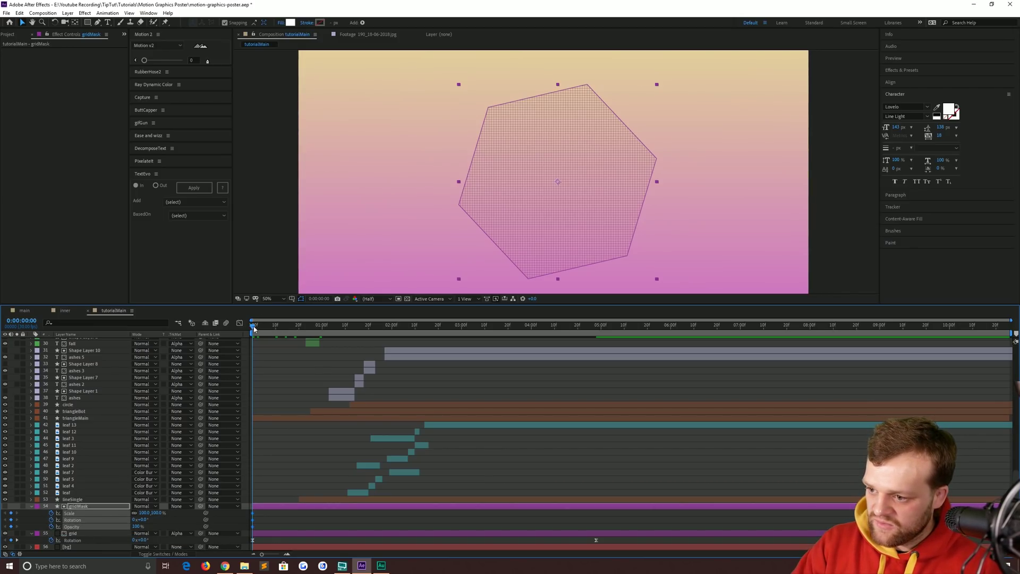
Key gridMask at 4:28, set 0% opacity at frame zero, and preview
{"action": "left_click_drag", "start_coordinate": [253, 327], "coordinate": [602, 325]}
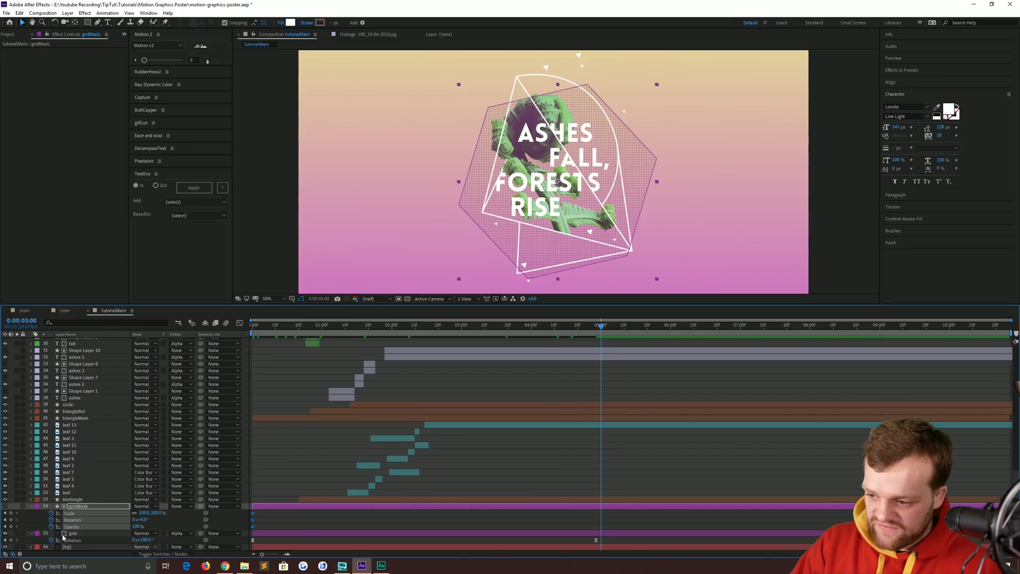
{"action": "key", "text": "Page_Up"}
{"action": "key", "text": "Page_Up"}
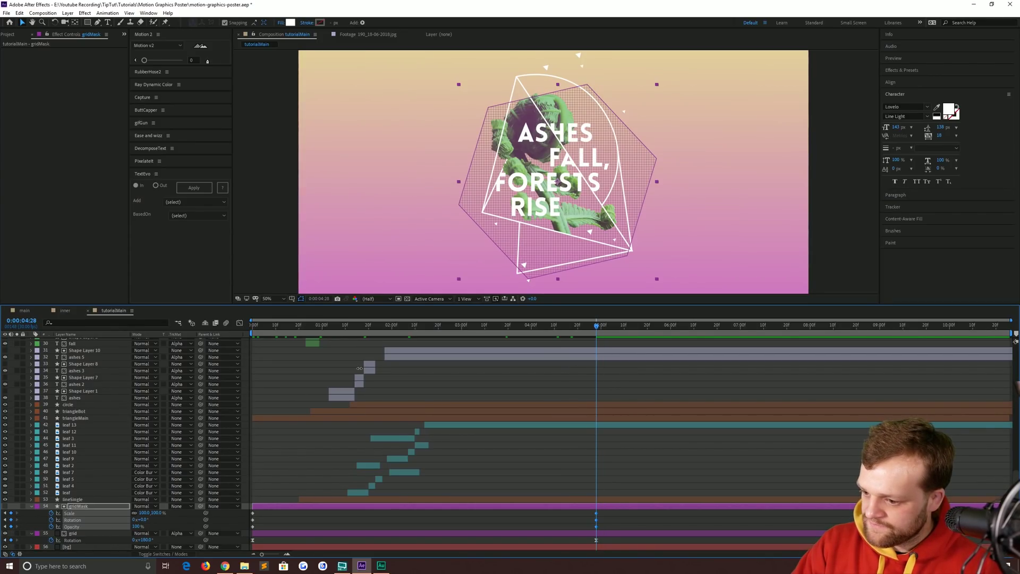
{"action": "left_click_drag", "start_coordinate": [268, 328], "coordinate": [338, 333]}
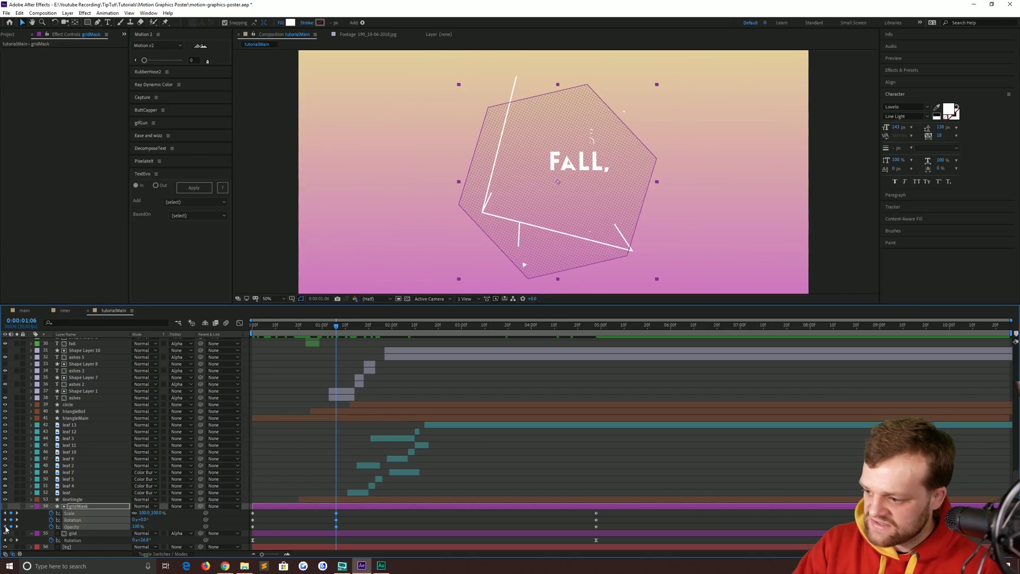
{"action": "left_click", "coordinate": [324, 512]}
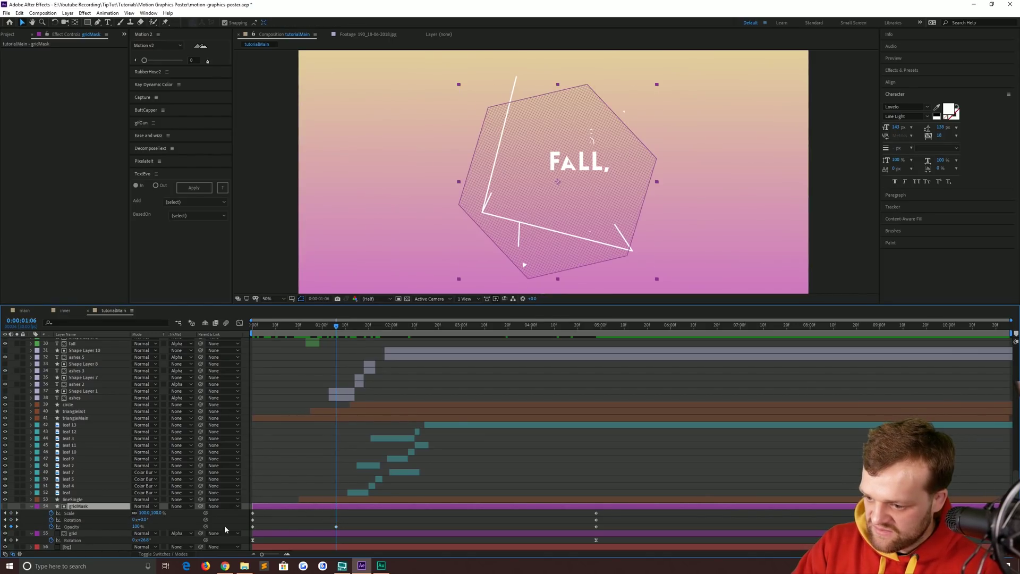
{"action": "left_click", "coordinate": [59, 539]}
{"action": "key", "text": "Home"}
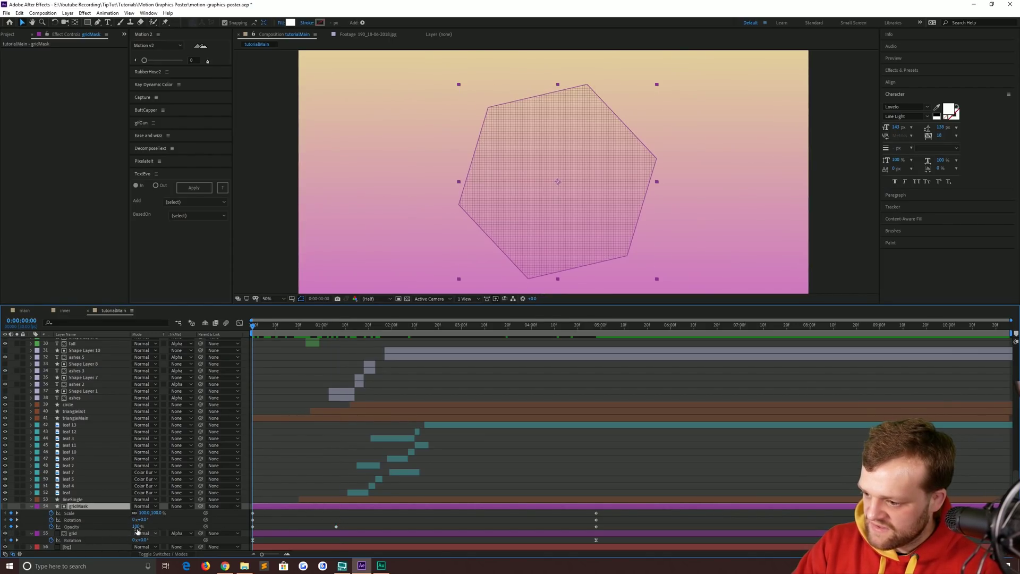
{"action": "key", "text": "Return"}
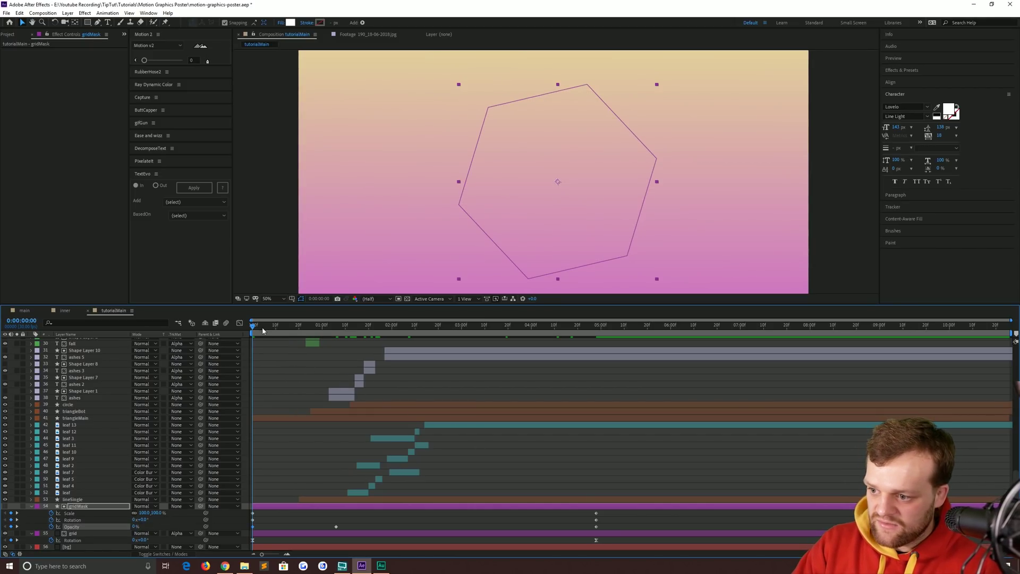
{"action": "key", "text": "space"}
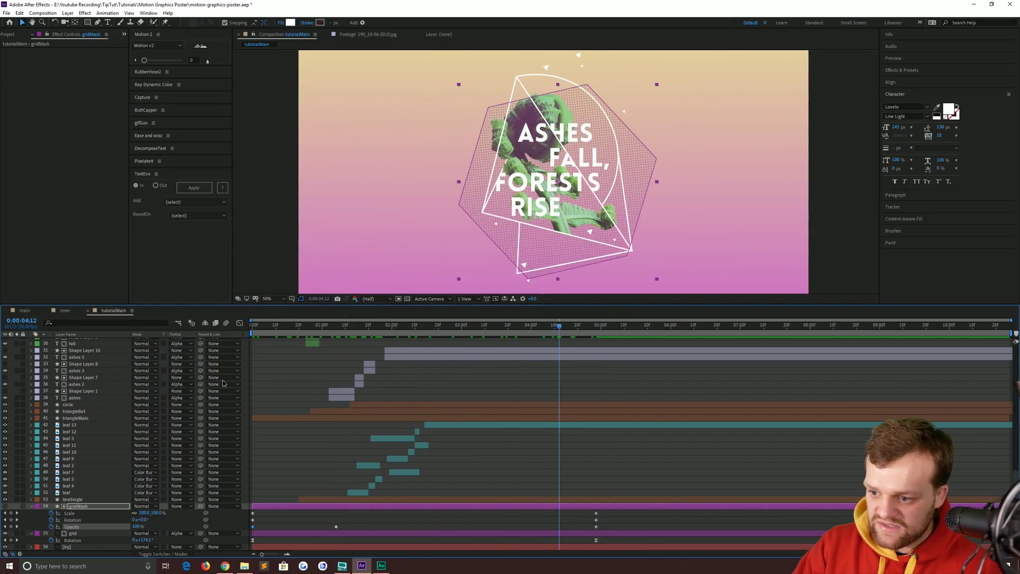
{"action": "key", "text": "space"}
Check gridMask's Rotation keyframes and undo a trial rotation of the hexagon
{"action": "left_click", "coordinate": [67, 521]}
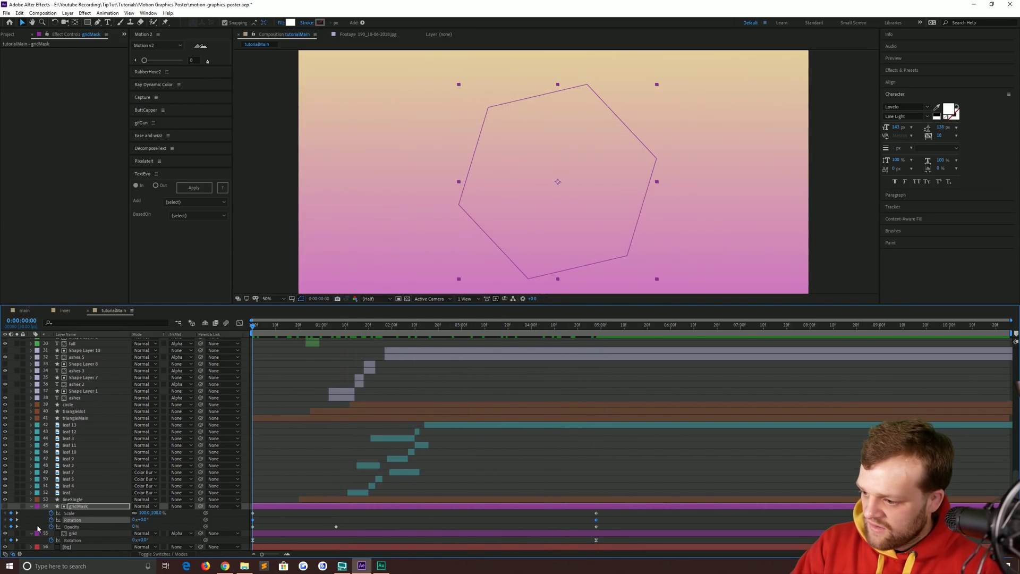
{"action": "left_click", "coordinate": [18, 520]}
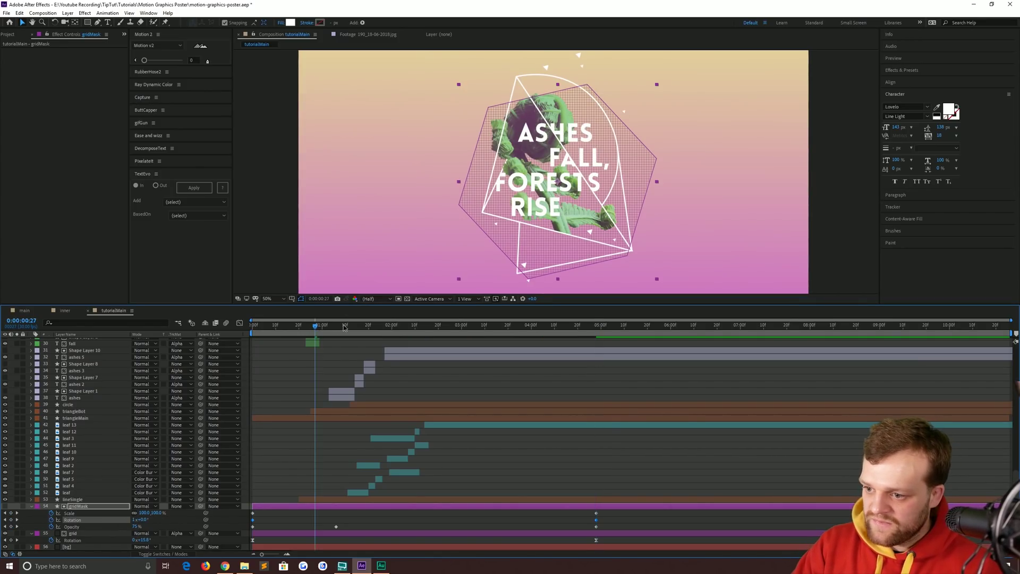
{"action": "mouse_move", "coordinate": [315, 326]}
{"action": "left_mouse_down"}
{"action": "mouse_move", "coordinate": [387, 327]}
{"action": "mouse_move", "coordinate": [202, 361]}
{"action": "left_mouse_up"}
{"action": "left_click", "coordinate": [89, 510]}
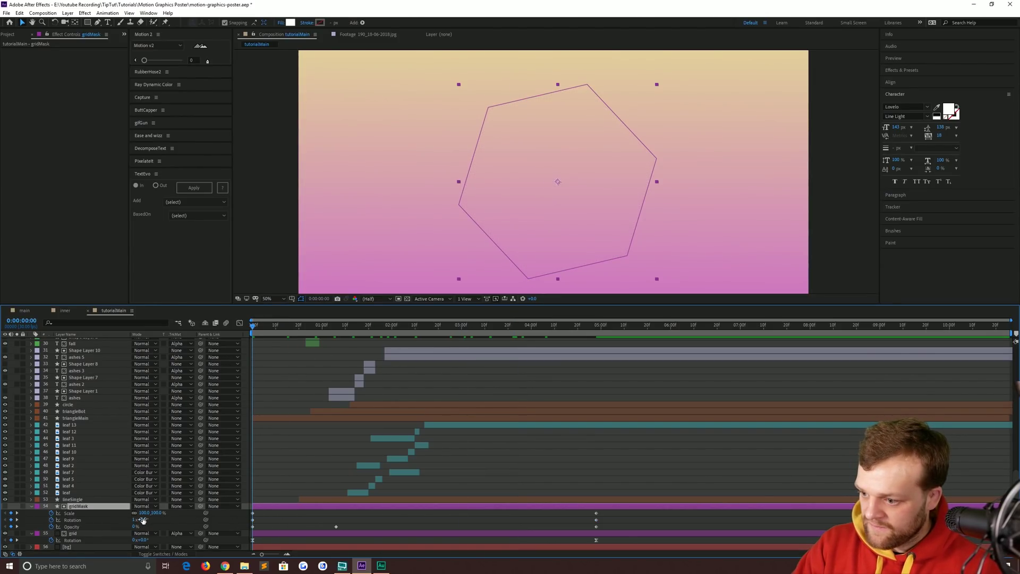
{"action": "left_click_drag", "start_coordinate": [140, 520], "coordinate": [96, 519]}
{"action": "key", "text": "ctrl+z"}
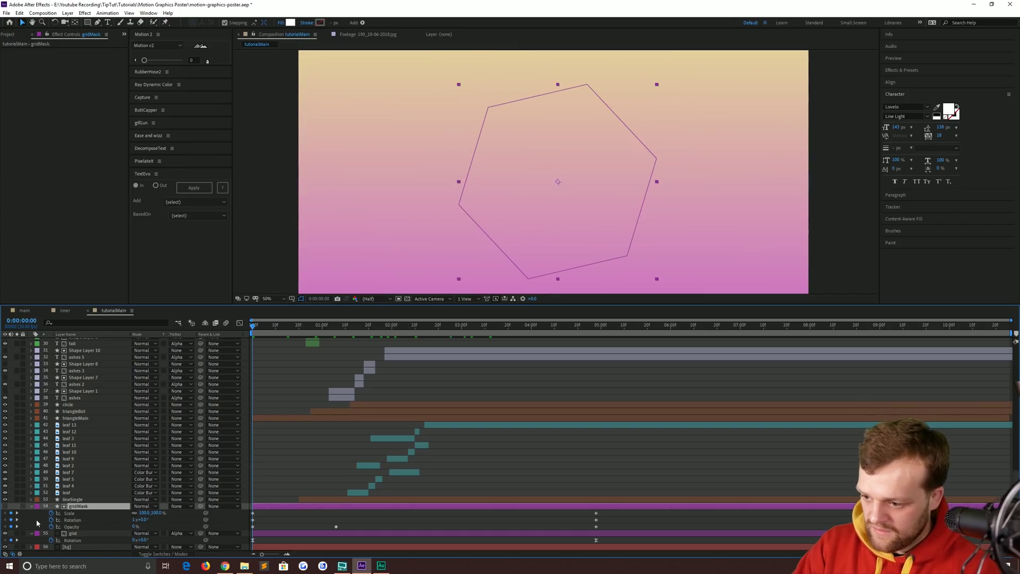
Preview from the start and set gridMask Scale to 90% at frame zero
{"action": "left_click", "coordinate": [17, 521]}
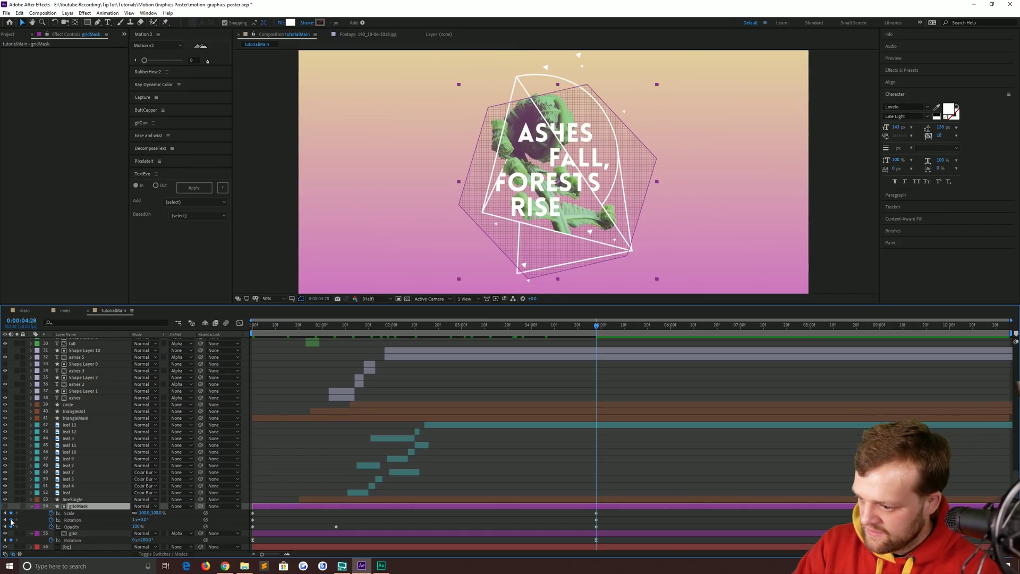
{"action": "key", "text": "Home"}
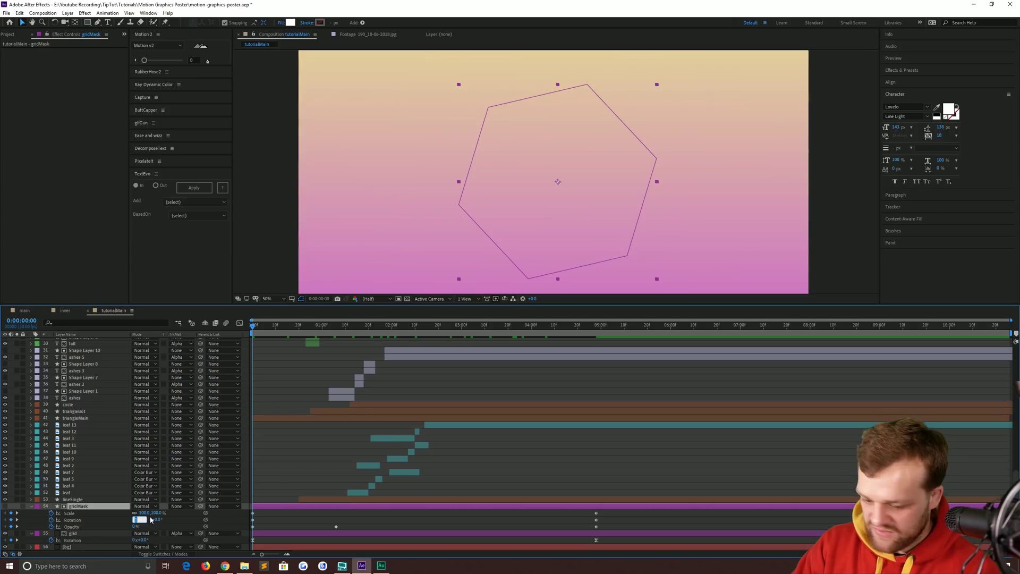
{"action": "left_click", "coordinate": [72, 519]}
{"action": "key", "text": "space"}
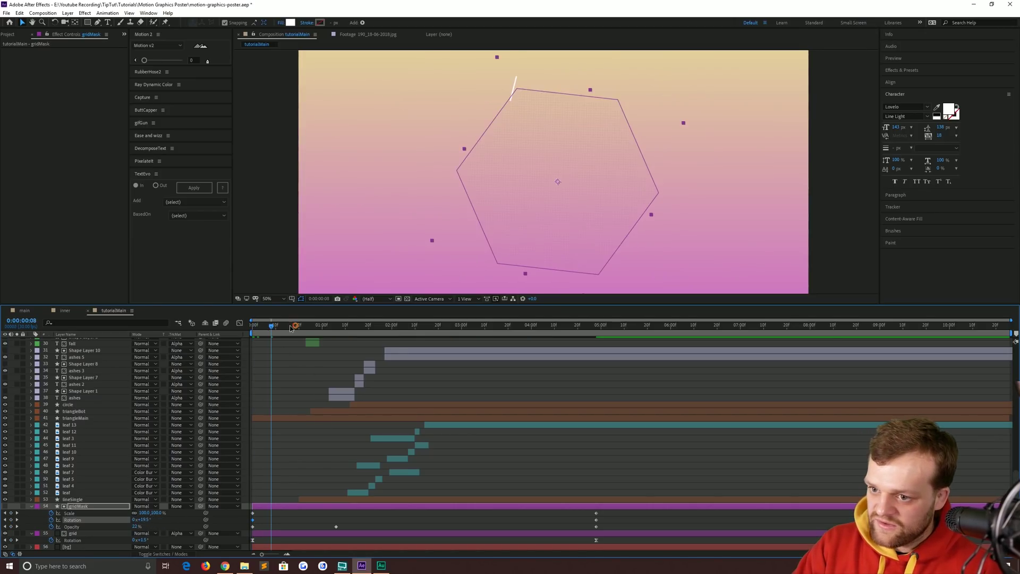
{"action": "key", "text": "space"}
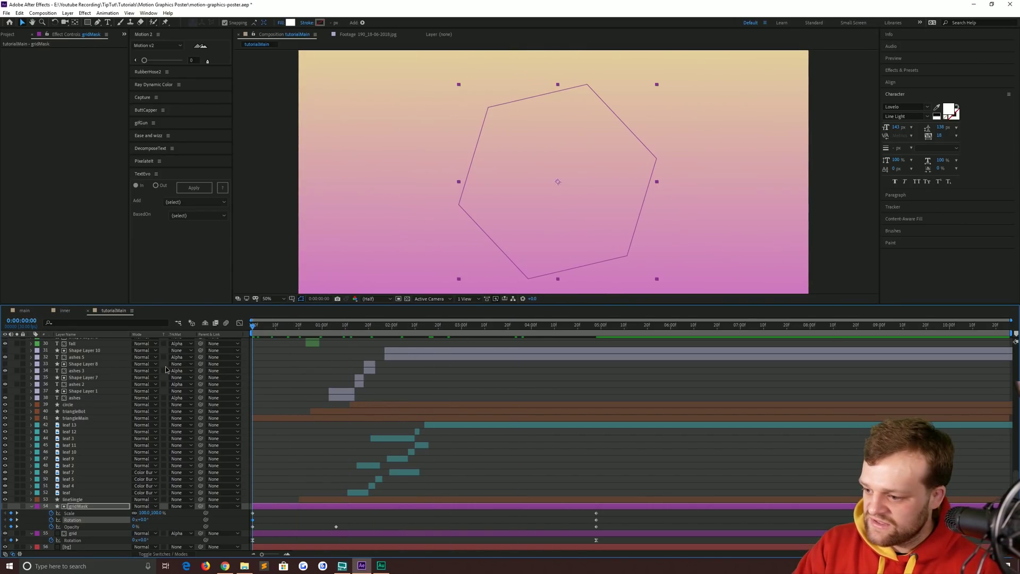
{"action": "key", "text": "Return"}
{"action": "type", "text": "90"}
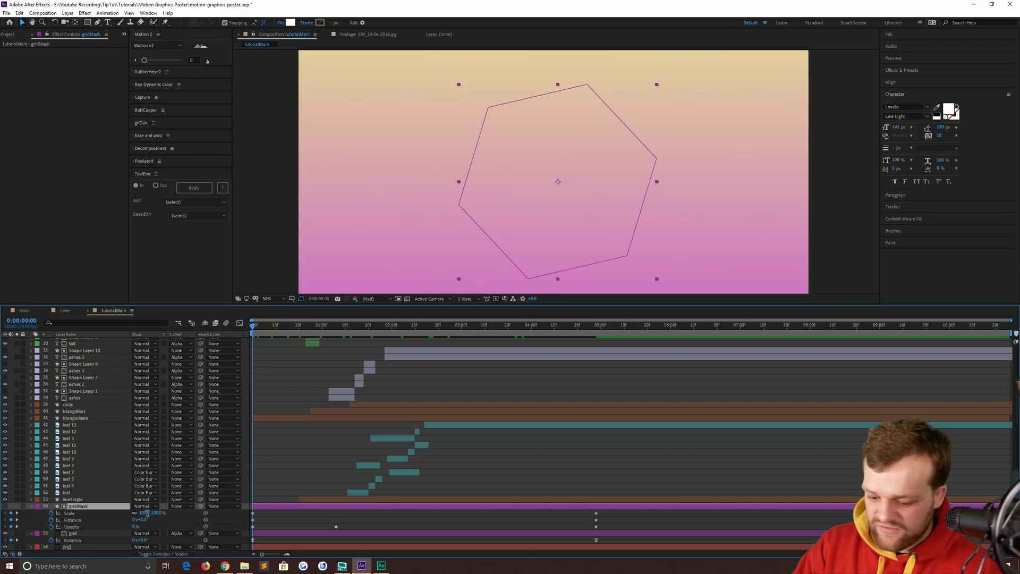
{"action": "key", "text": "Return"}
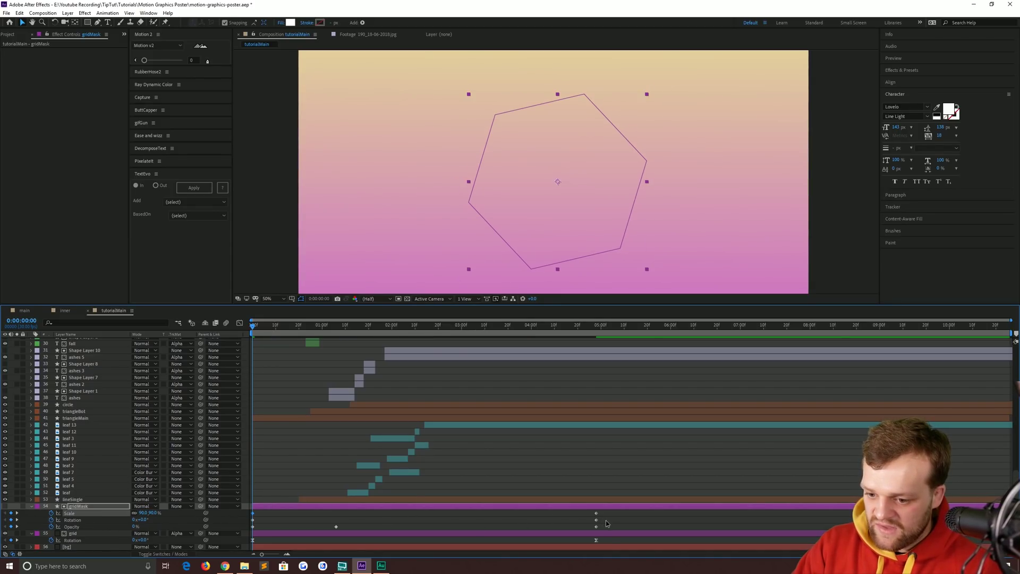
Drag gridMask's Scale and Rotation ease handles left for an early spike, then preview
{"action": "left_click_drag", "start_coordinate": [608, 511], "coordinate": [258, 518]}
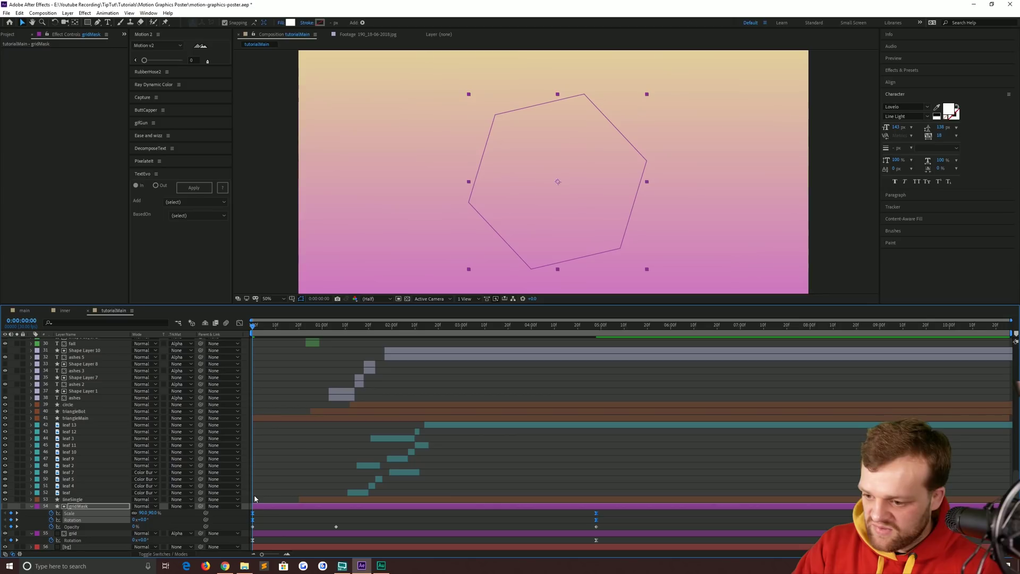
{"action": "left_click", "coordinate": [239, 323]}
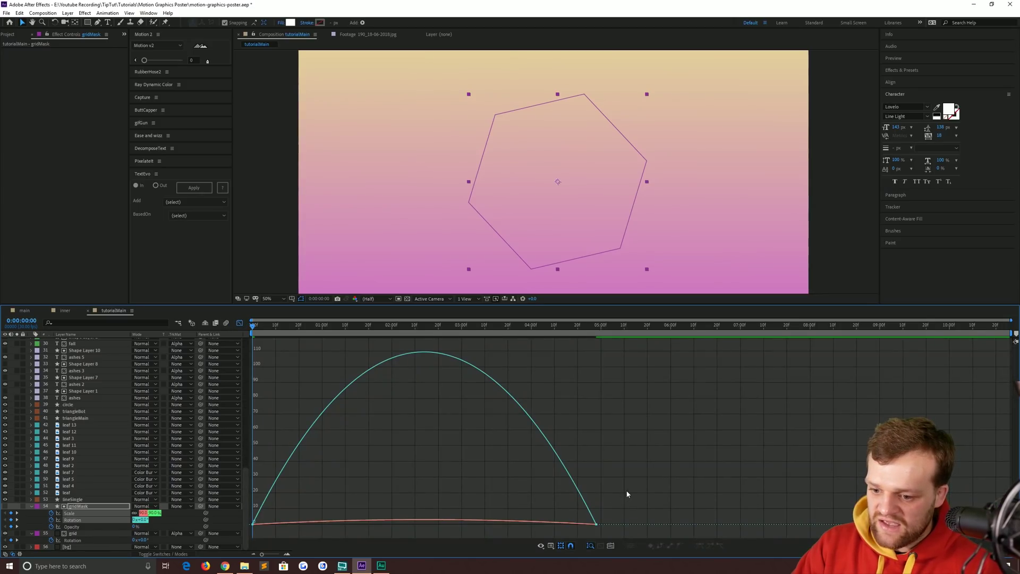
{"action": "left_click_drag", "start_coordinate": [626, 494], "coordinate": [253, 536]}
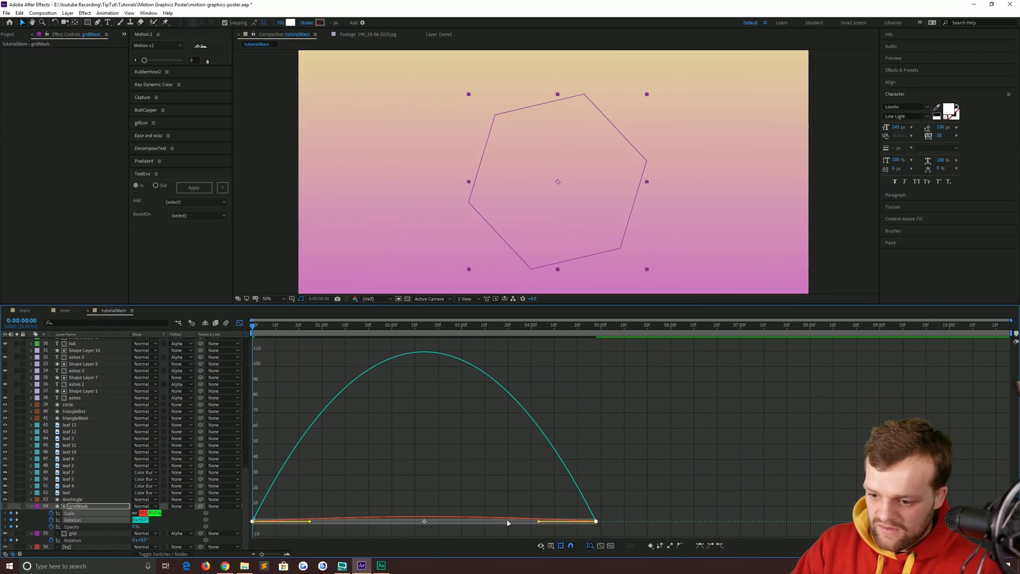
{"action": "left_click_drag", "start_coordinate": [508, 522], "coordinate": [311, 528]}
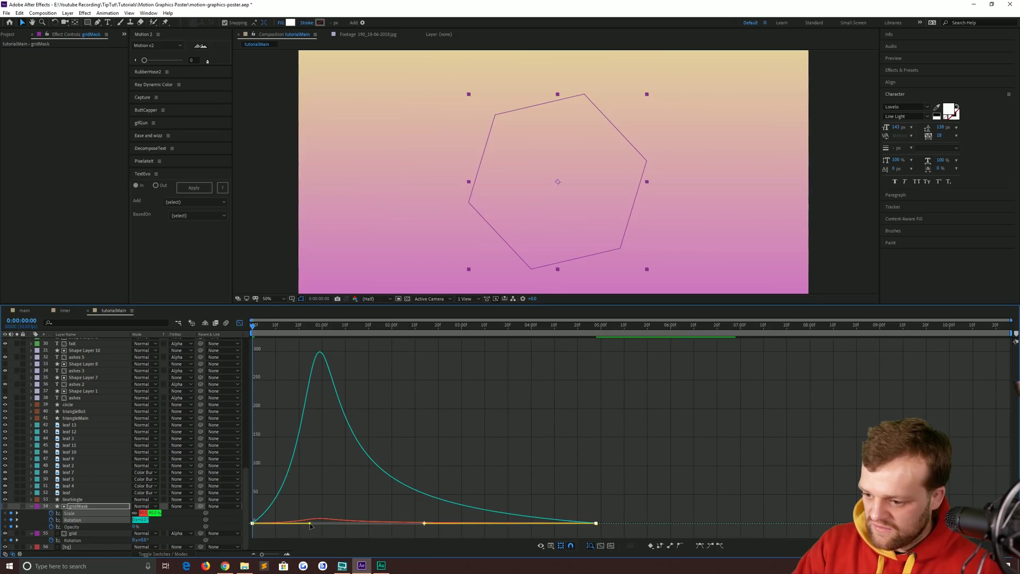
{"action": "left_click_drag", "start_coordinate": [311, 526], "coordinate": [274, 522]}
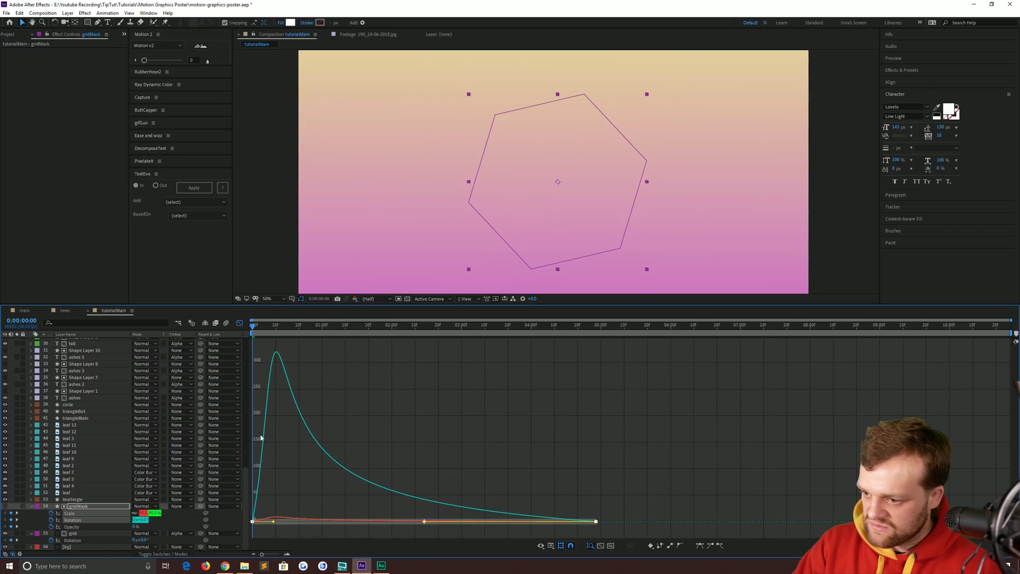
{"action": "key", "text": "space"}
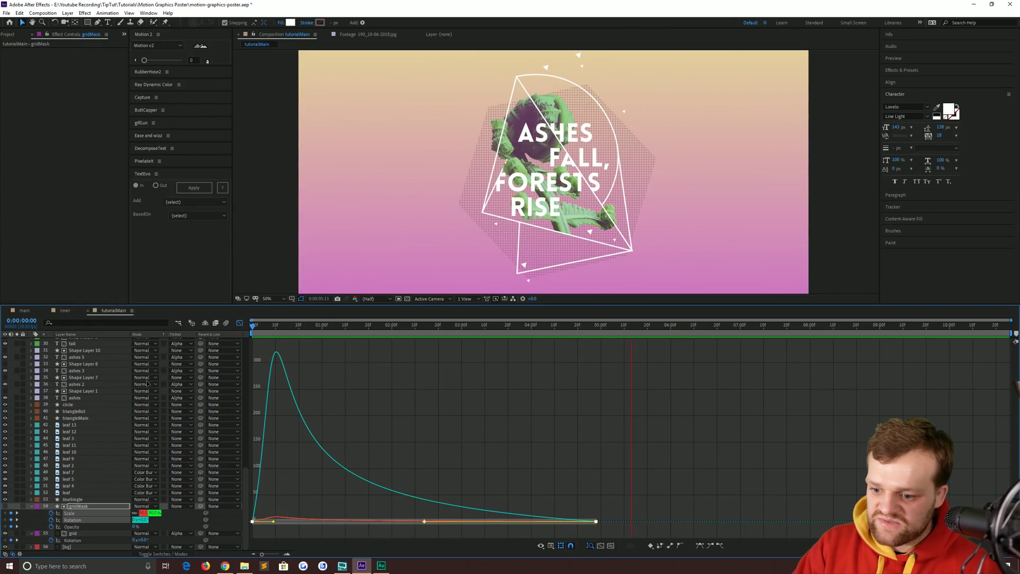
Return to tutorialMain, leave the Graph Editor and collapse all layer properties
{"action": "left_click", "coordinate": [25, 311]}
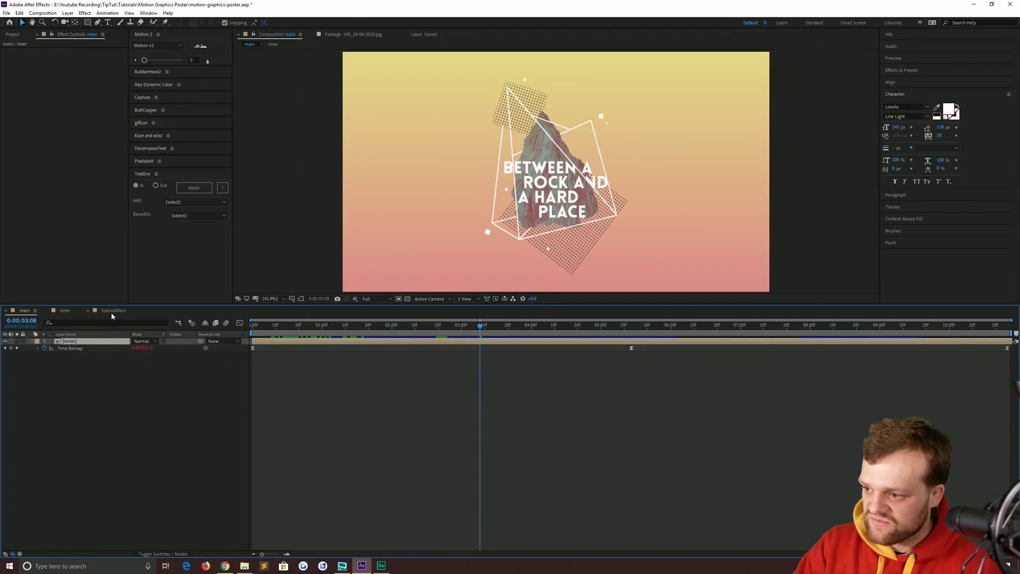
{"action": "left_click", "coordinate": [113, 311]}
{"action": "scroll", "coordinate": [403, 205], "scroll_direction": "down", "scroll_amount": 2}
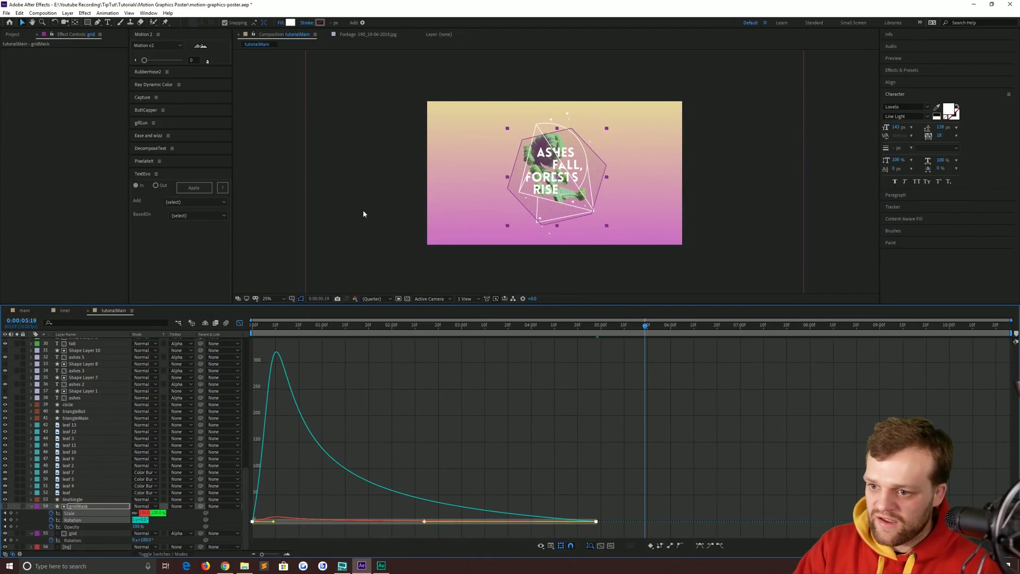
{"action": "left_click", "coordinate": [362, 210]}
{"action": "scroll", "coordinate": [100, 468], "scroll_direction": "up", "scroll_amount": 1}
{"action": "scroll", "coordinate": [100, 465], "scroll_direction": "up", "scroll_amount": 5}
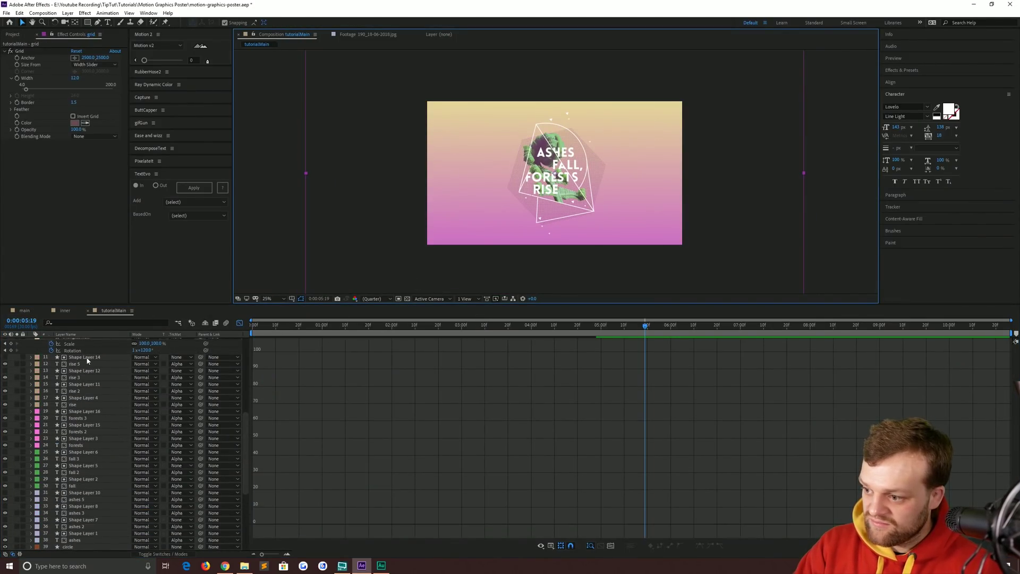
{"action": "scroll", "coordinate": [101, 414], "scroll_direction": "up", "scroll_amount": 5}
{"action": "scroll", "coordinate": [103, 366], "scroll_direction": "up", "scroll_amount": 5}
{"action": "left_click", "coordinate": [239, 323]}
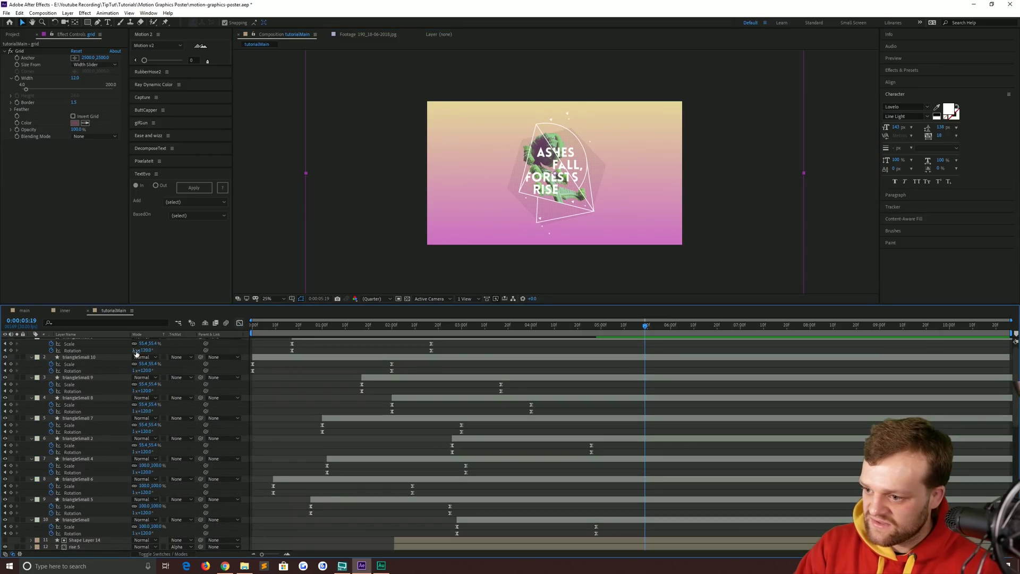
{"action": "left_click", "coordinate": [75, 343]}
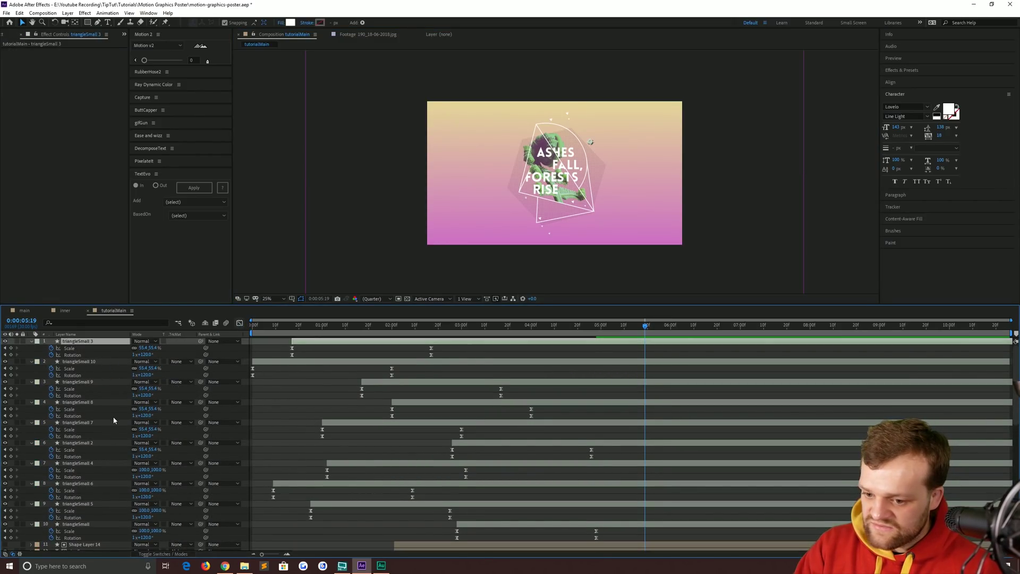
{"action": "scroll", "coordinate": [114, 434], "scroll_direction": "down", "scroll_amount": 8}
{"action": "scroll", "coordinate": [113, 437], "scroll_direction": "down", "scroll_amount": 7}
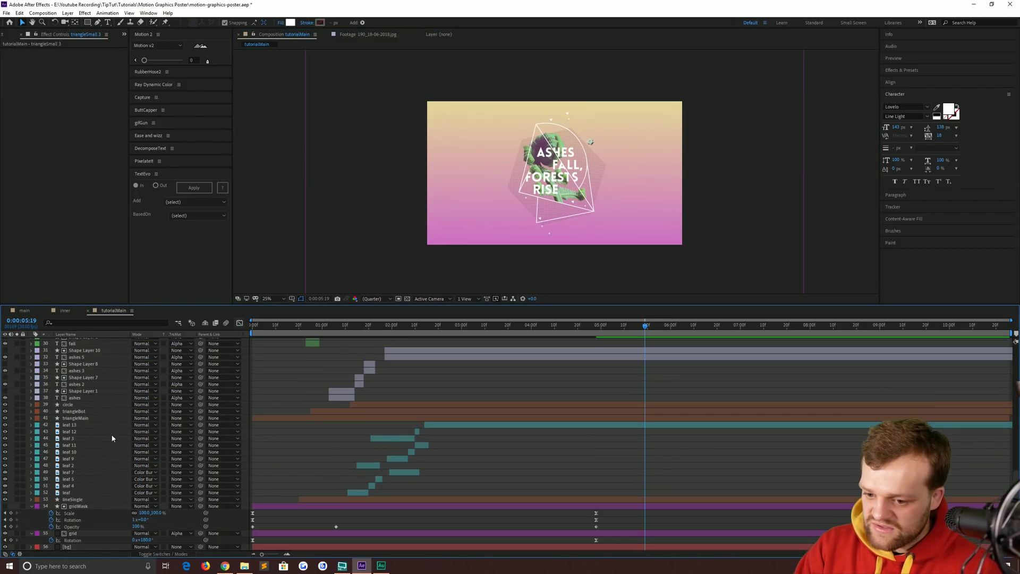
{"action": "left_click", "coordinate": [73, 546], "text": "shift"}
{"action": "key", "text": "u"}
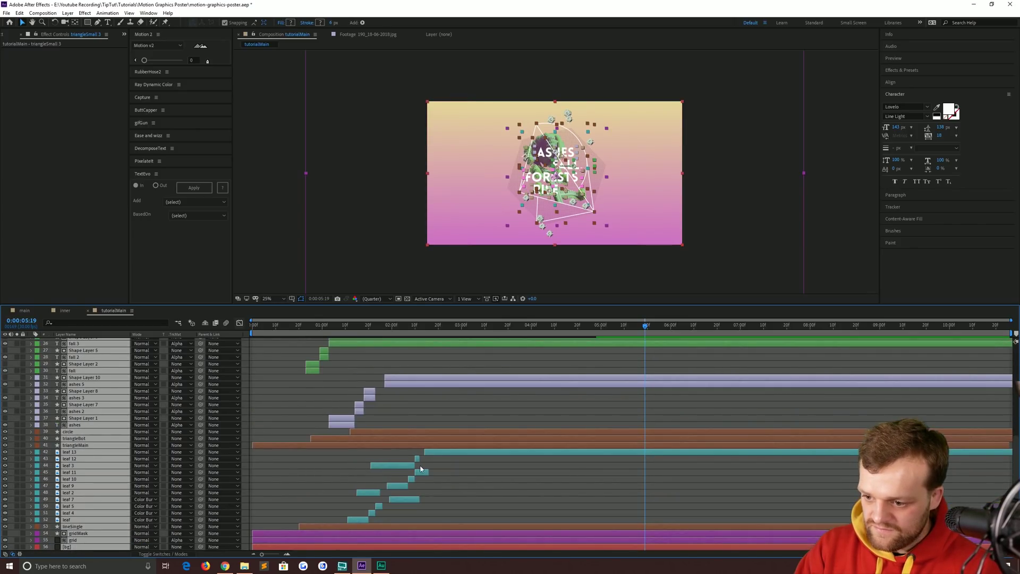
{"action": "scroll", "coordinate": [421, 470], "scroll_direction": "up", "scroll_amount": 8}
{"action": "scroll", "coordinate": [398, 447], "scroll_direction": "up", "scroll_amount": 7}
Fit the poster in the viewer and preview the full animation from frame zero
{"action": "left_click", "coordinate": [267, 298]}
{"action": "left_click", "coordinate": [281, 324]}
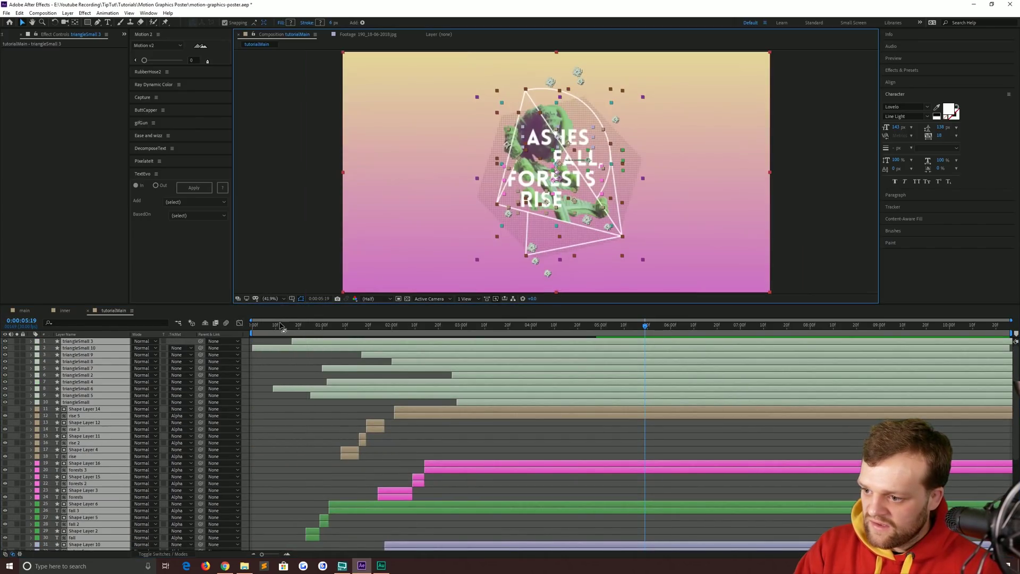
{"action": "left_click_drag", "start_coordinate": [280, 324], "coordinate": [246, 328]}
{"action": "key", "text": "space"}
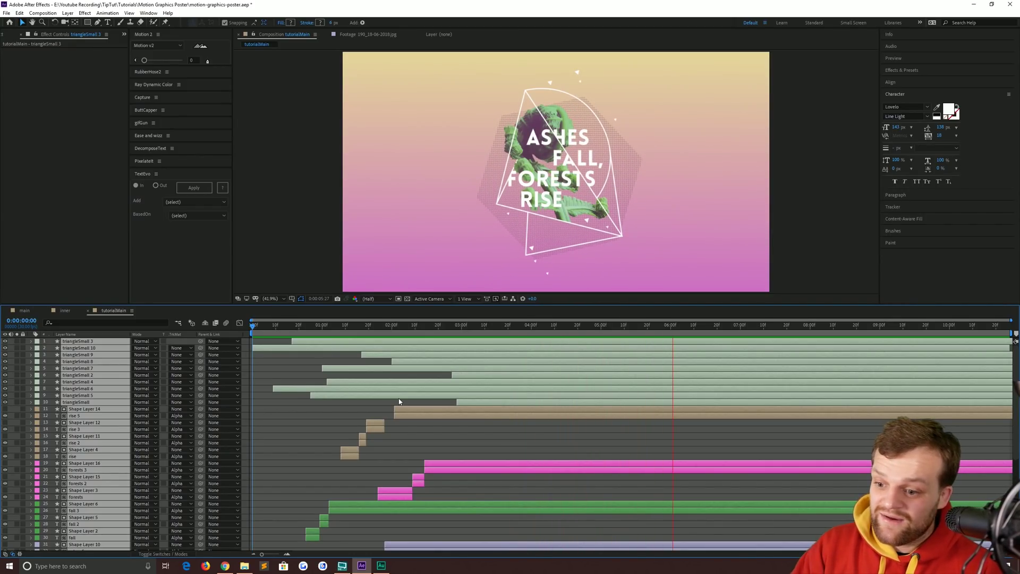
{"action": "key", "text": "space"}
{"action": "scroll", "coordinate": [398, 402], "scroll_direction": "down", "scroll_amount": 5}
{"action": "scroll", "coordinate": [474, 453], "scroll_direction": "down", "scroll_amount": 5}
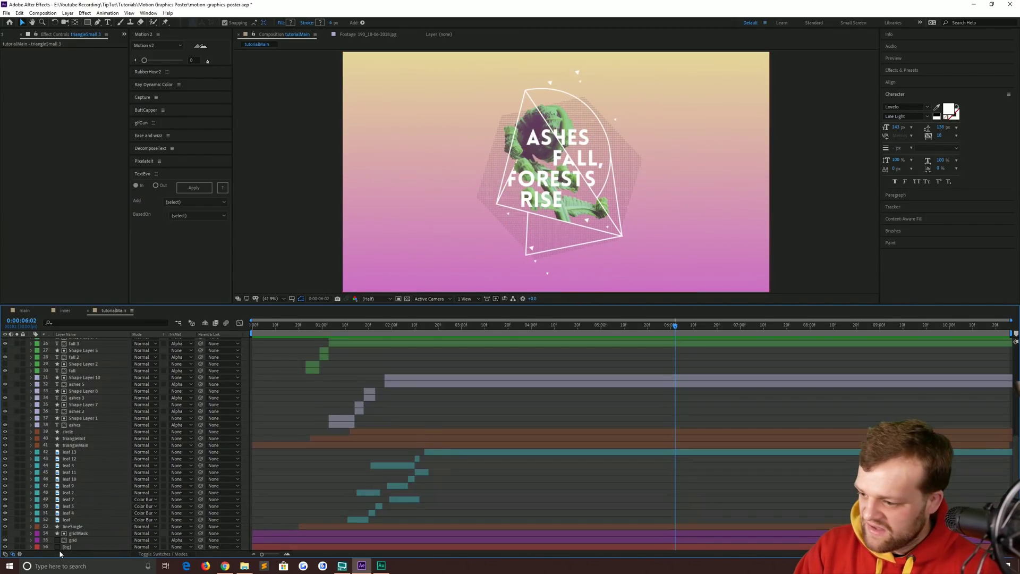
{"action": "left_click", "coordinate": [75, 533]}
{"action": "key", "text": "s"}
{"action": "key", "text": "shift+r"}
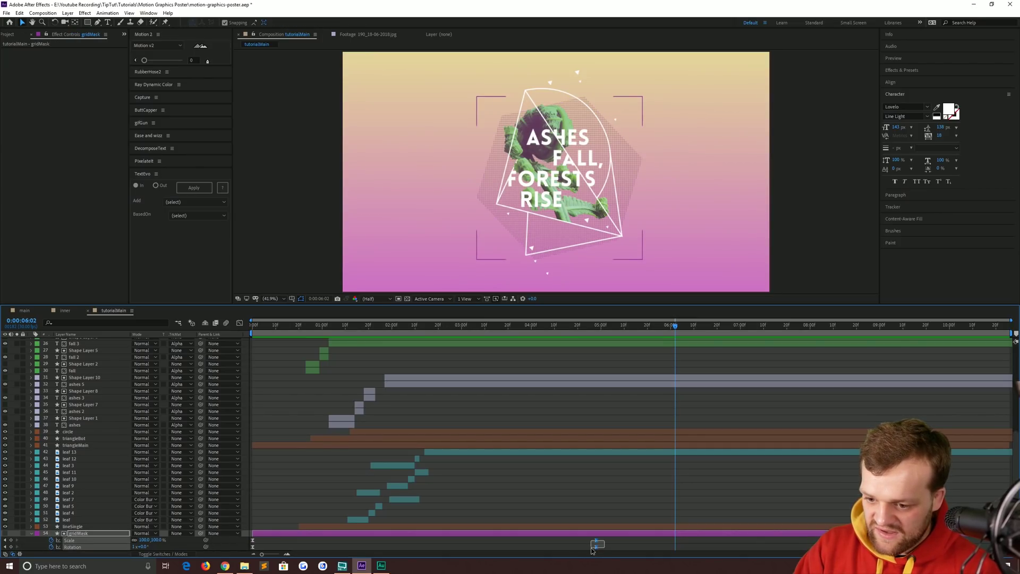
{"action": "left_click_drag", "start_coordinate": [591, 547], "coordinate": [523, 547]}
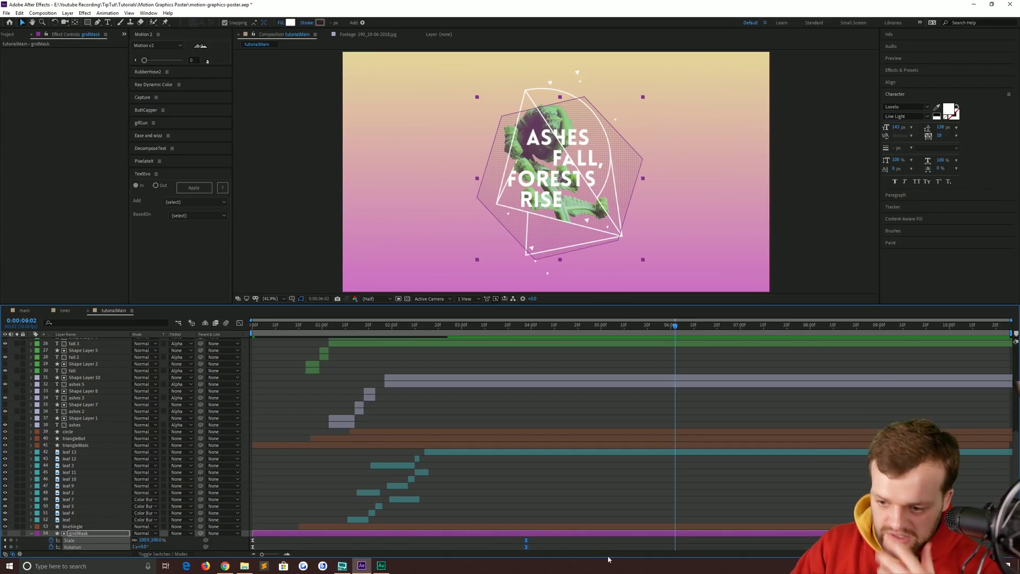
{"action": "mouse_move", "coordinate": [522, 327]}
{"action": "left_mouse_down"}
{"action": "mouse_move", "coordinate": [622, 339]}
{"action": "mouse_move", "coordinate": [248, 326]}
{"action": "left_mouse_up"}
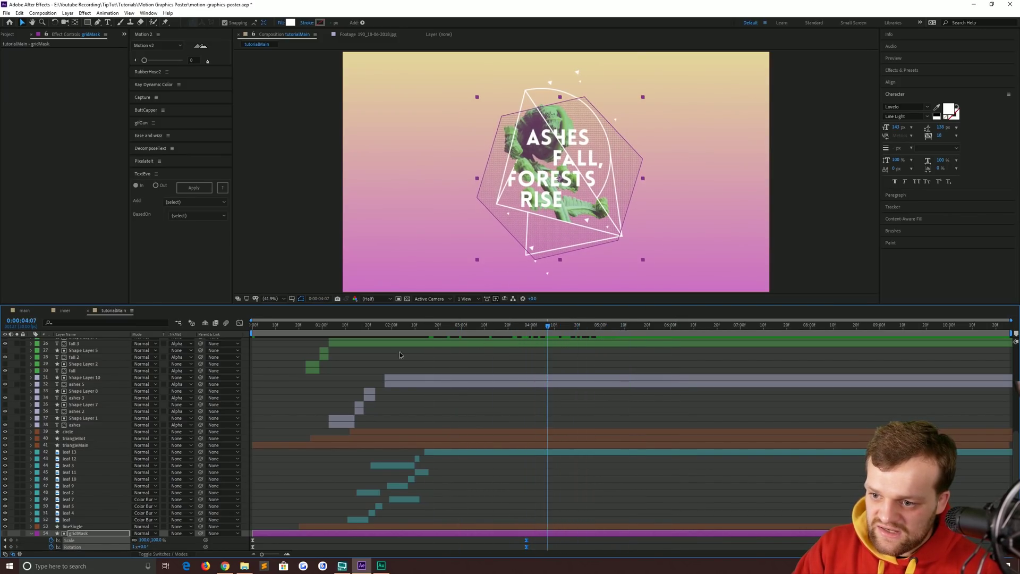
{"action": "left_click", "coordinate": [539, 202]}
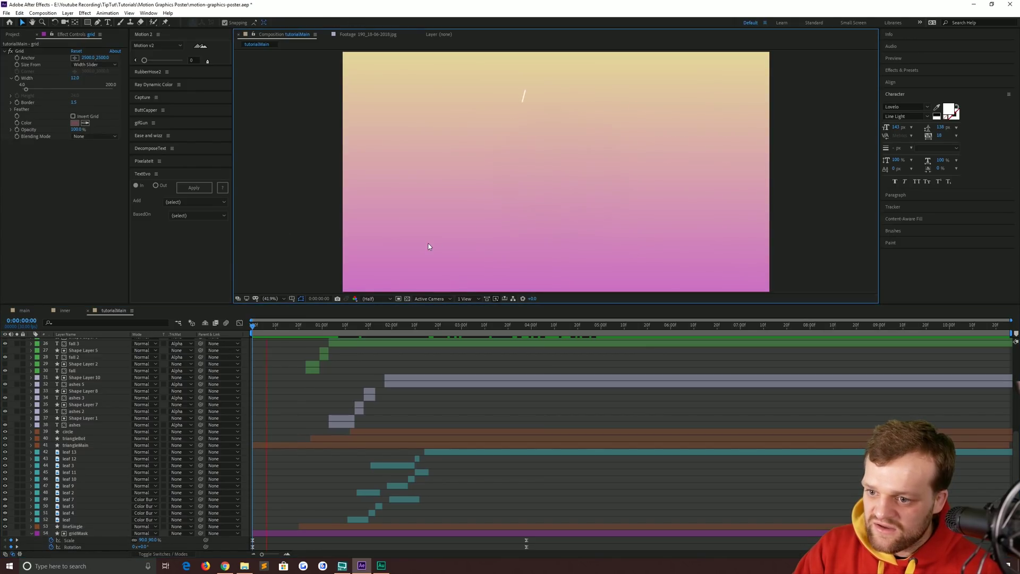
{"action": "key", "text": "space"}
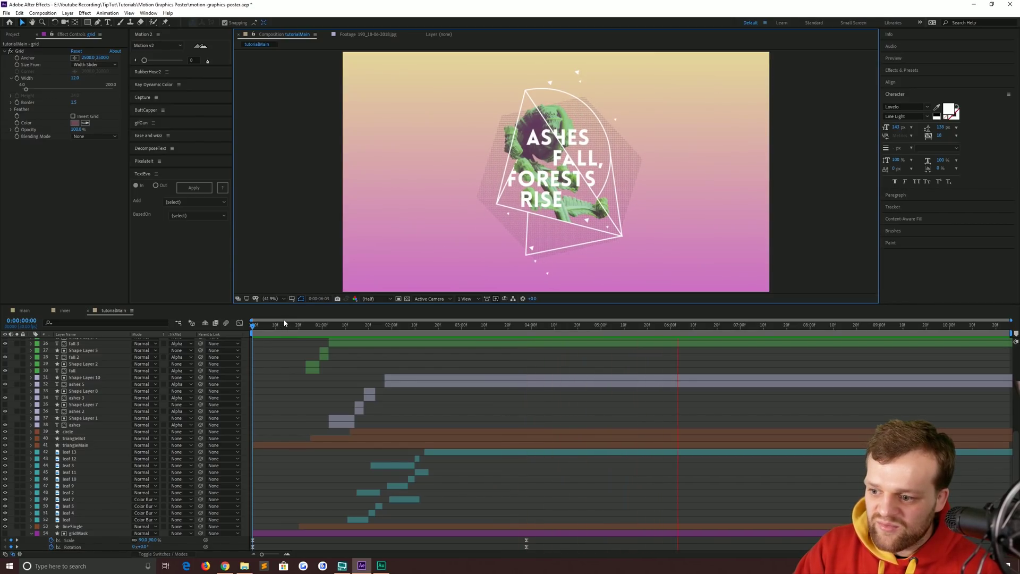
{"action": "key", "text": "space"}
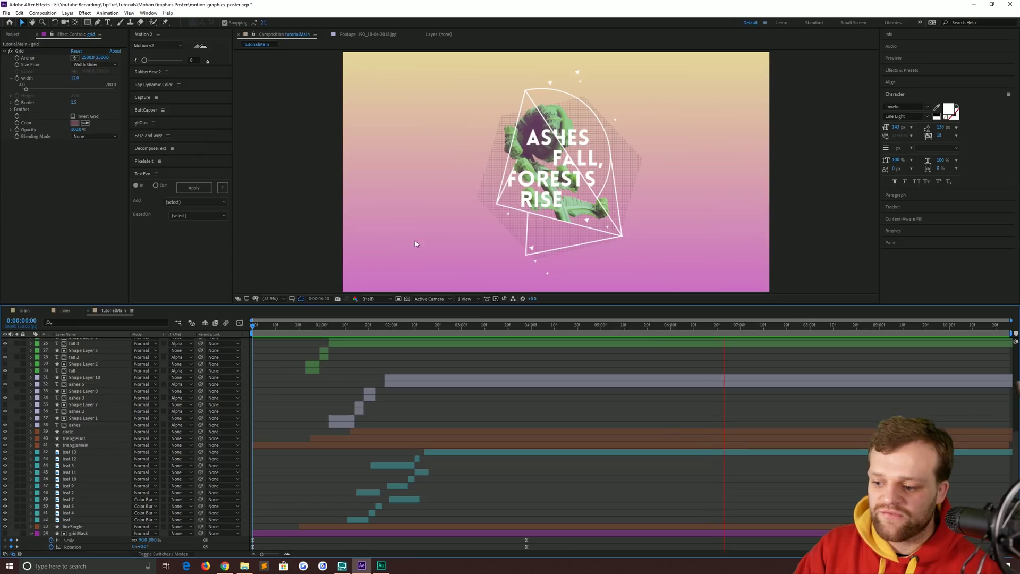
Select every layer in tutorialMain and preview the poster animation from the first frame
{"action": "left_click", "coordinate": [275, 325]}
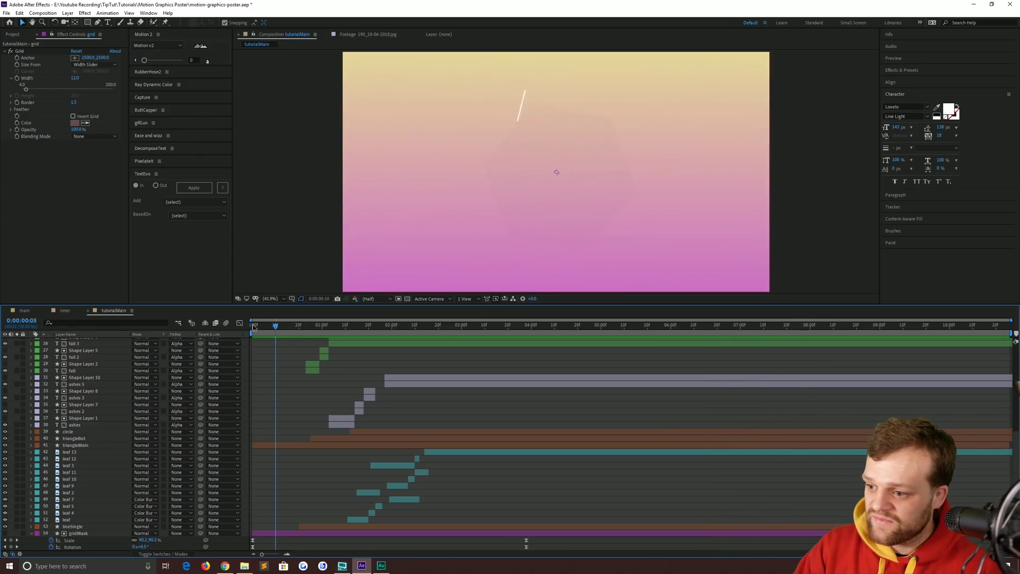
{"action": "left_click", "coordinate": [254, 326]}
{"action": "left_click", "coordinate": [500, 195]}
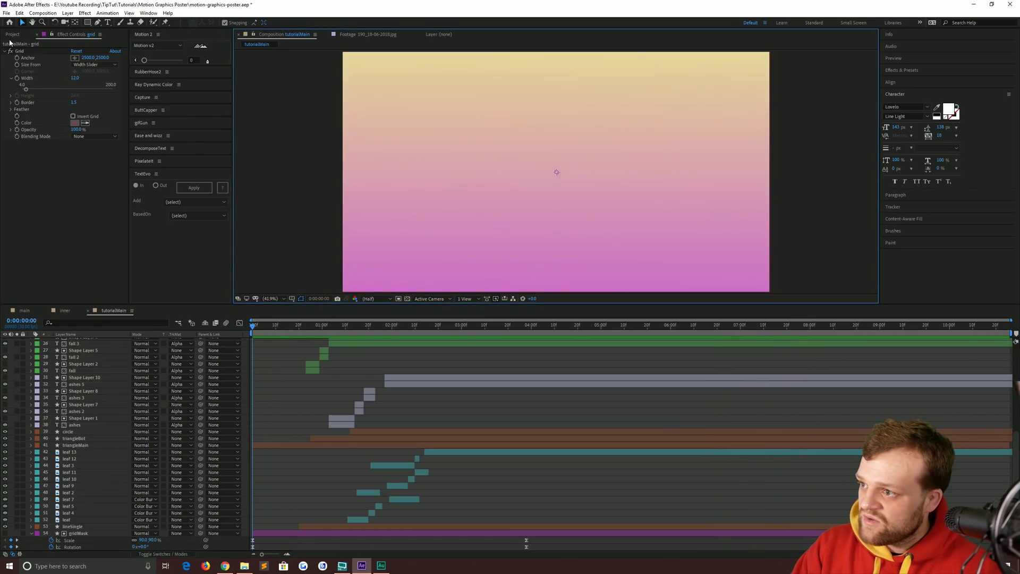
{"action": "left_click", "coordinate": [14, 35]}
{"action": "scroll", "coordinate": [68, 382], "scroll_direction": "up", "scroll_amount": 5}
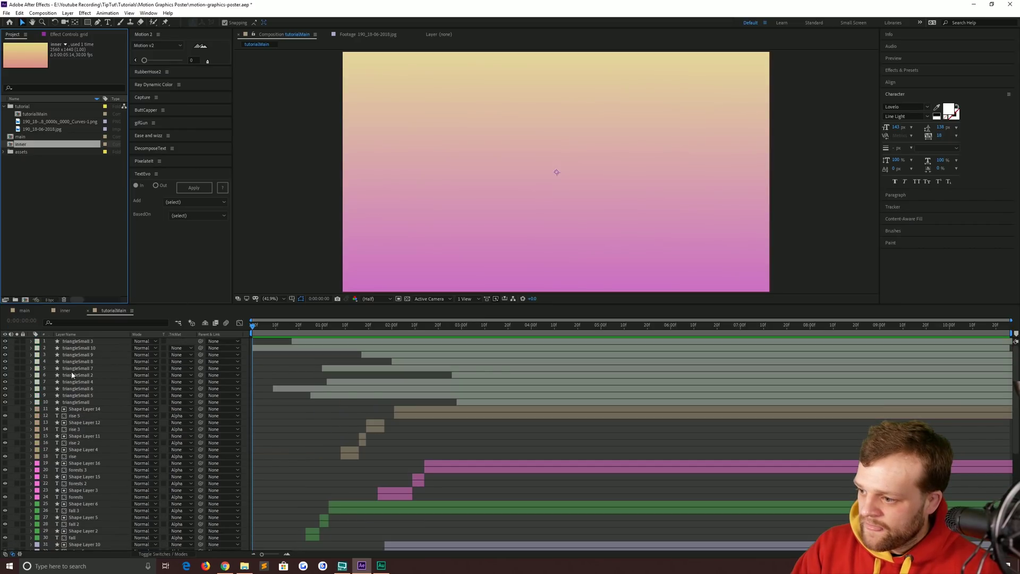
{"action": "left_click", "coordinate": [32, 113]}
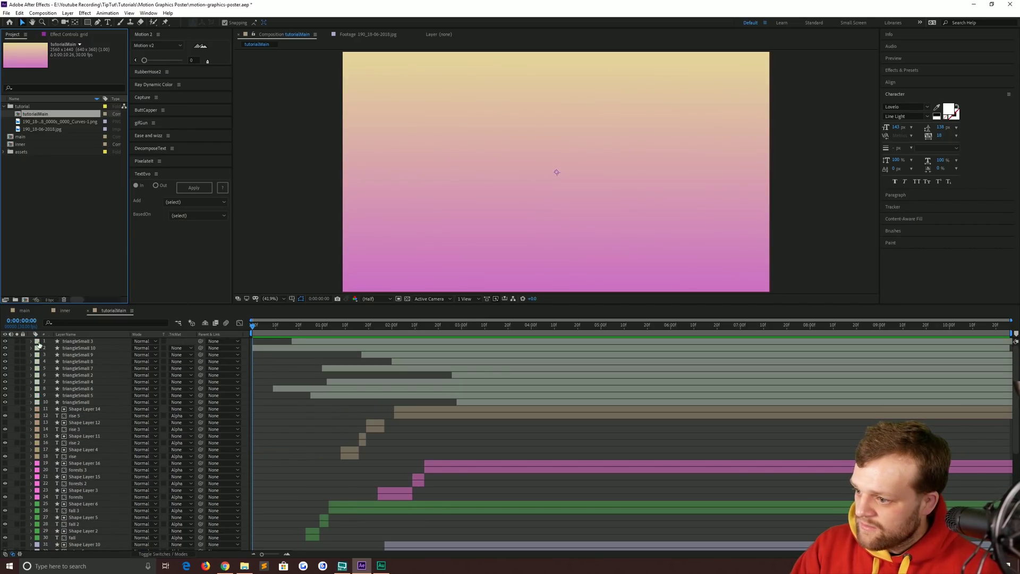
{"action": "left_click", "coordinate": [72, 341]}
{"action": "scroll", "coordinate": [92, 415], "scroll_direction": "down", "scroll_amount": 5}
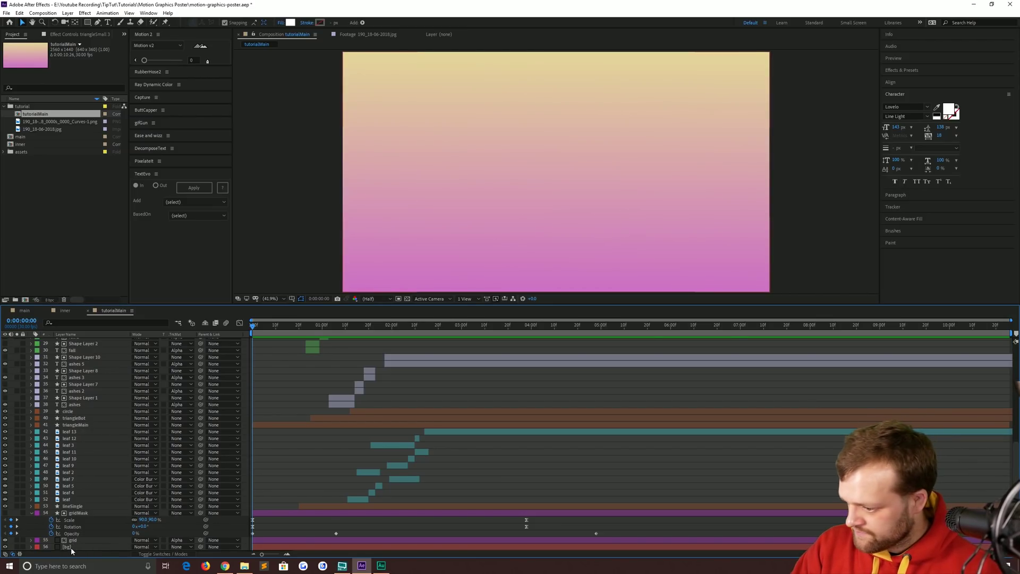
{"action": "key", "text": "ctrl+a"}
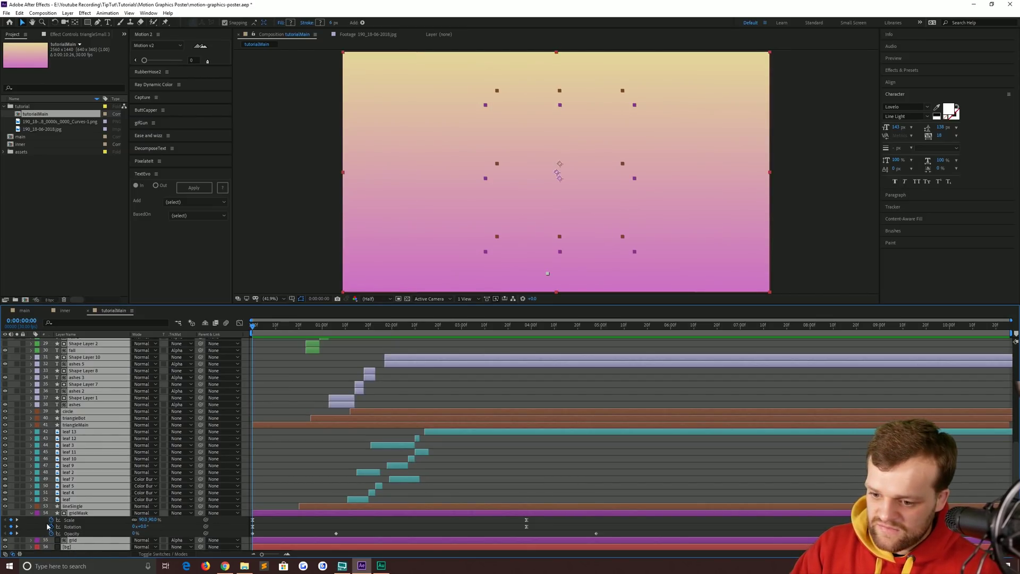
{"action": "key", "text": "space"}
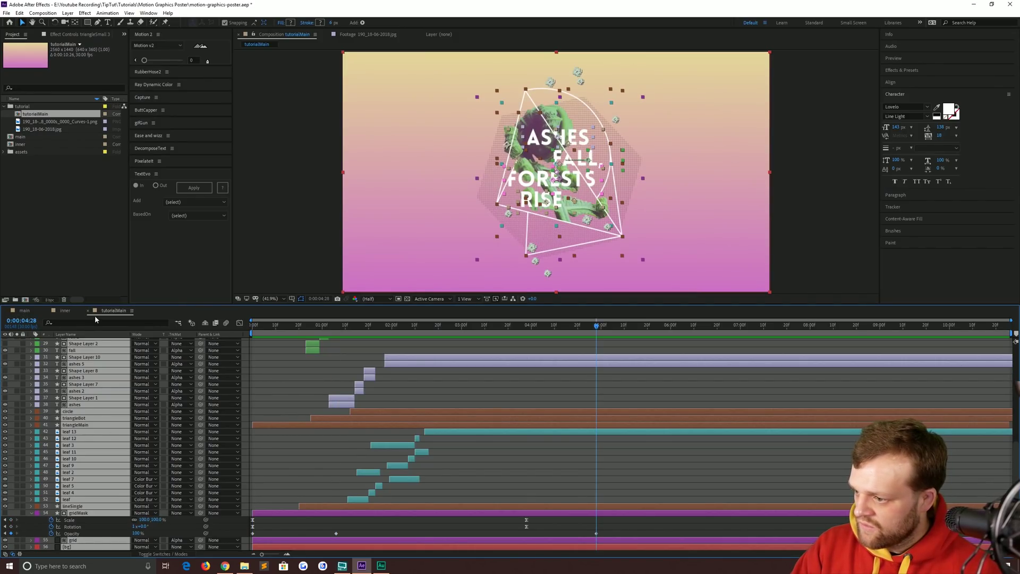
{"action": "right_click", "coordinate": [297, 123]}
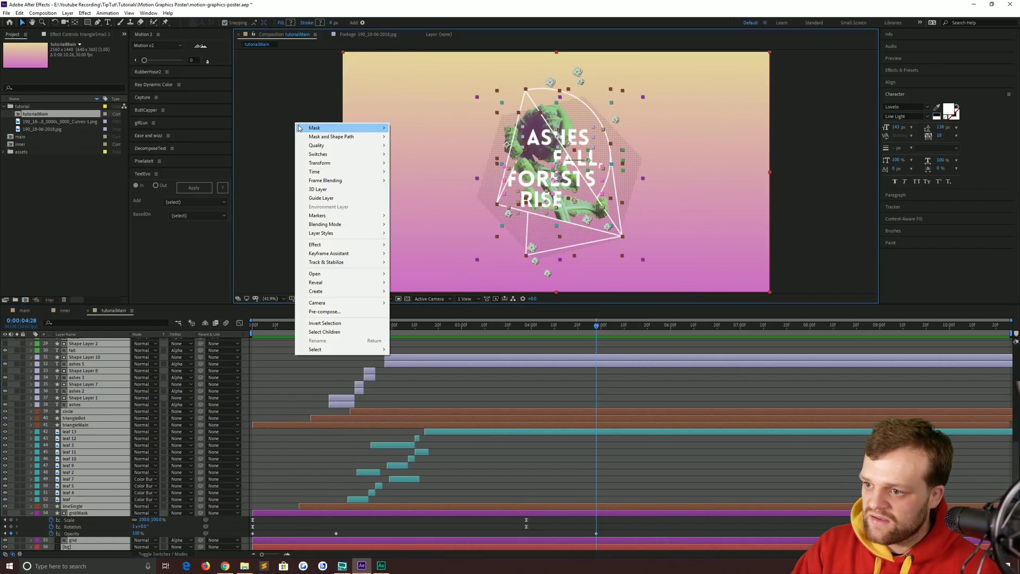
{"action": "left_click", "coordinate": [427, 400]}
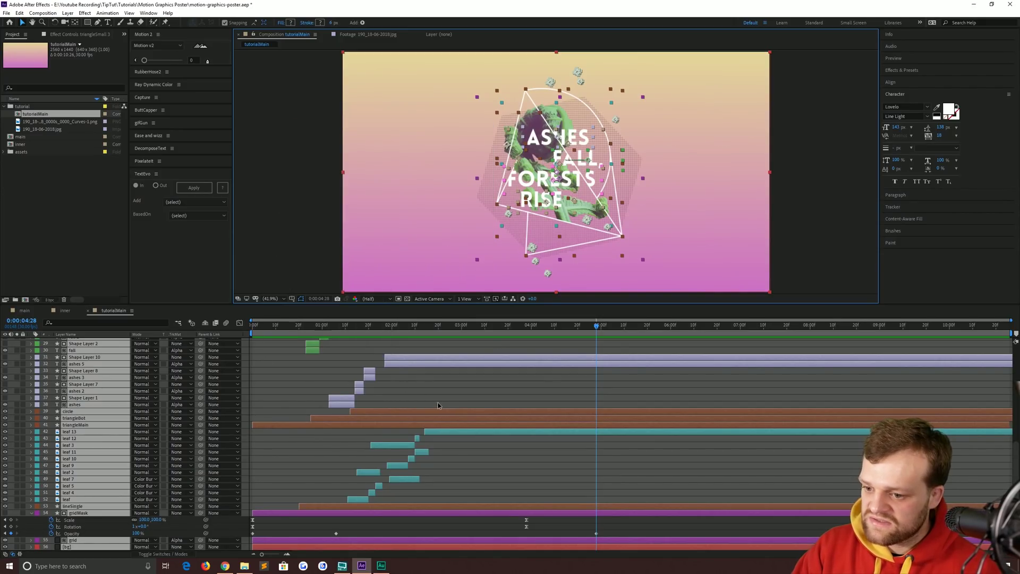
Pre-compose all layers from bg upward into a new composition named tutorialInner
{"action": "left_click", "coordinate": [68, 548]}
{"action": "scroll", "coordinate": [68, 478], "scroll_direction": "up", "scroll_amount": 3}
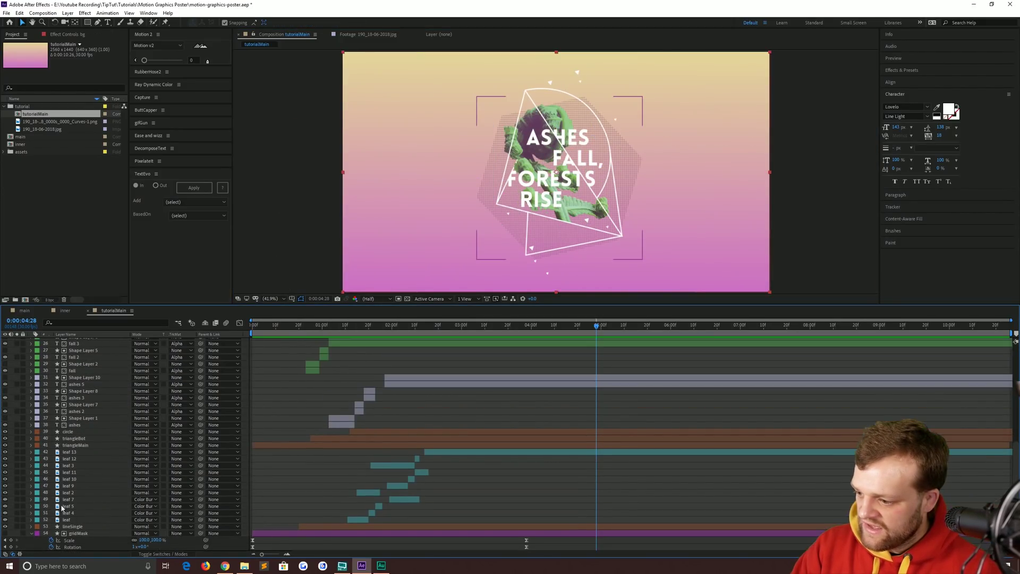
{"action": "scroll", "coordinate": [69, 401], "scroll_direction": "up", "scroll_amount": 7}
{"action": "left_click", "coordinate": [70, 340], "text": "shift"}
{"action": "right_click", "coordinate": [72, 343]}
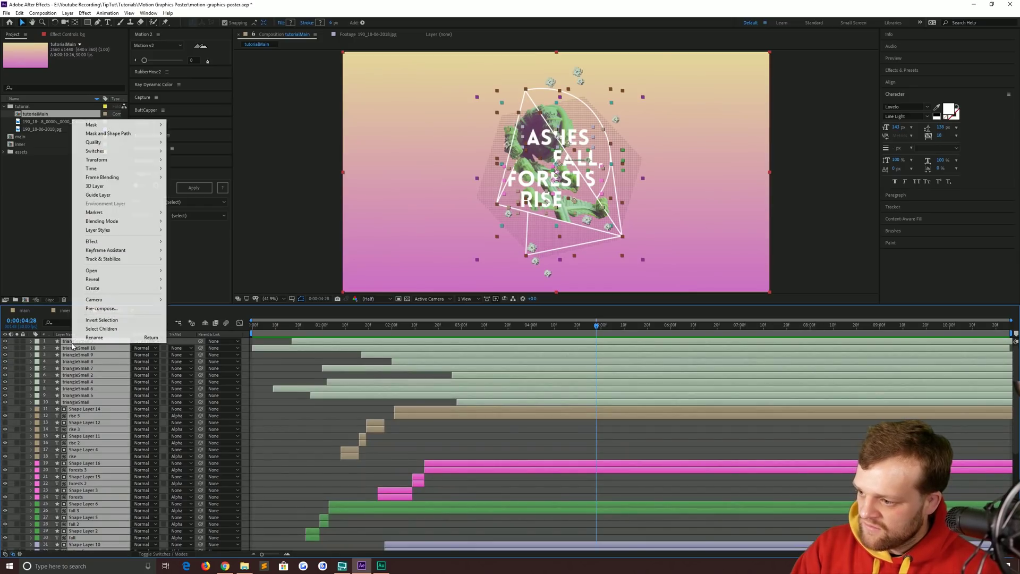
{"action": "left_click", "coordinate": [102, 311]}
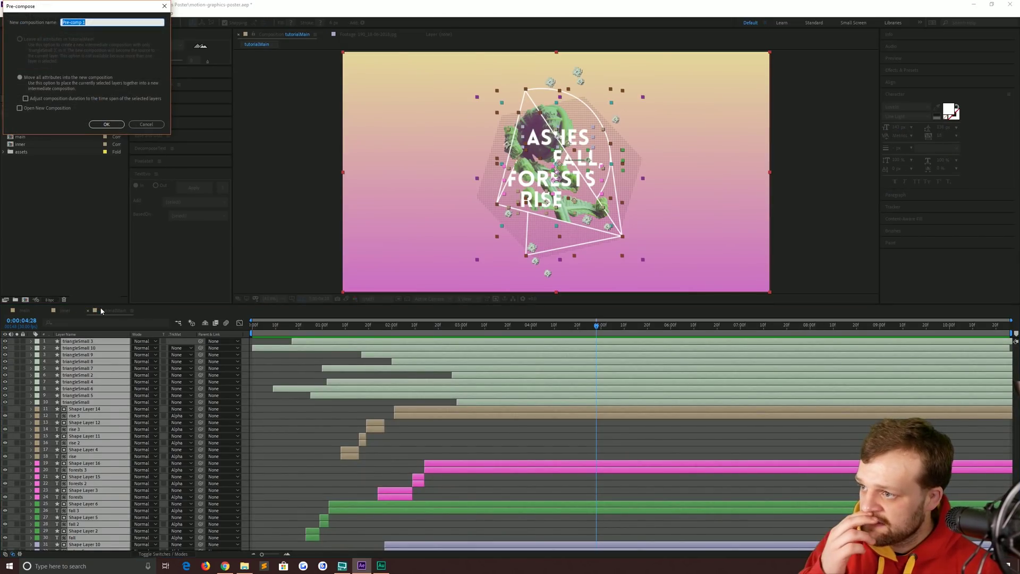
{"action": "left_click_drag", "start_coordinate": [51, 9], "coordinate": [401, 143]}
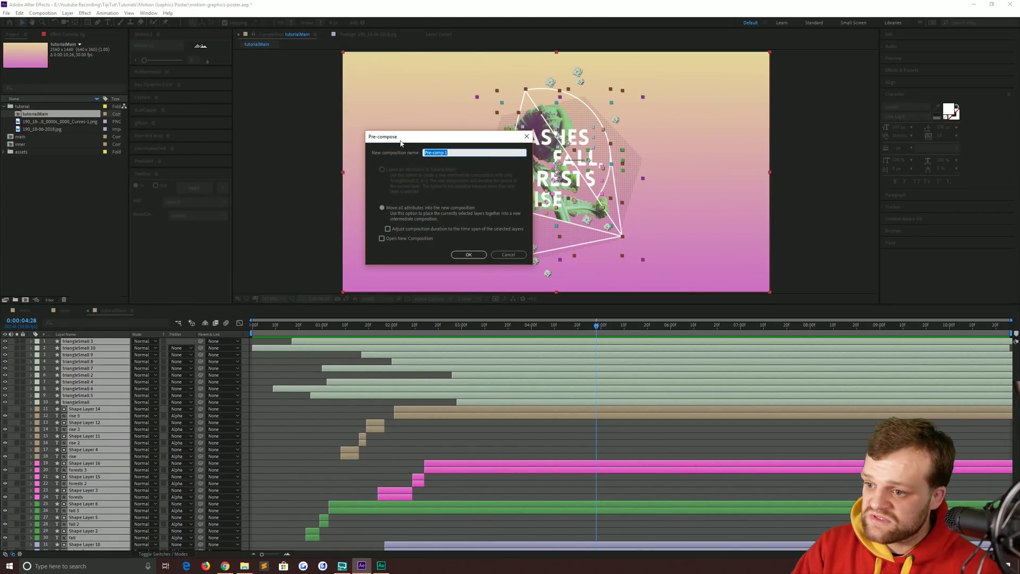
{"action": "type", "text": "tut"}
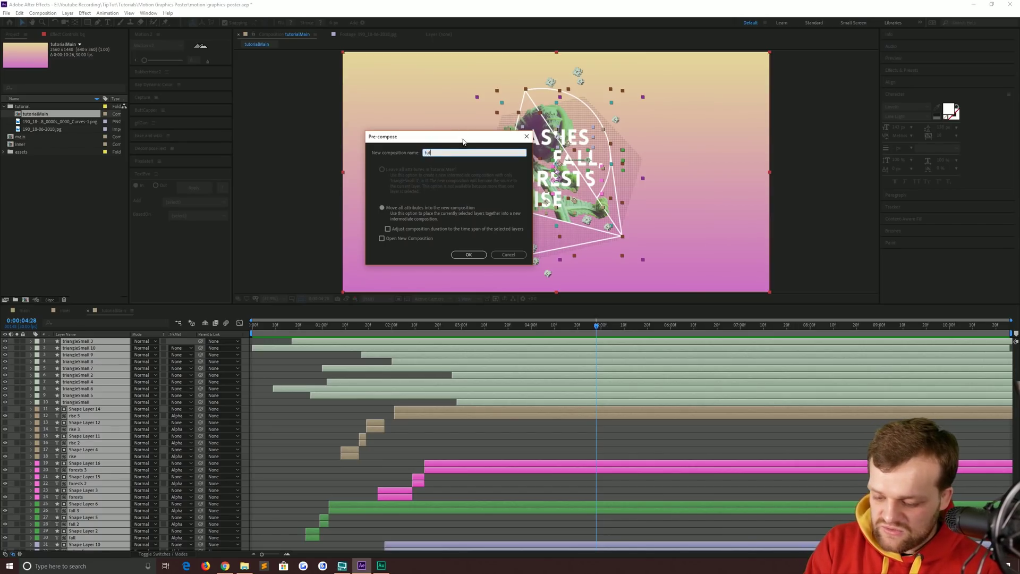
{"action": "type", "text": "orialInn"}
{"action": "key", "text": "Return"}
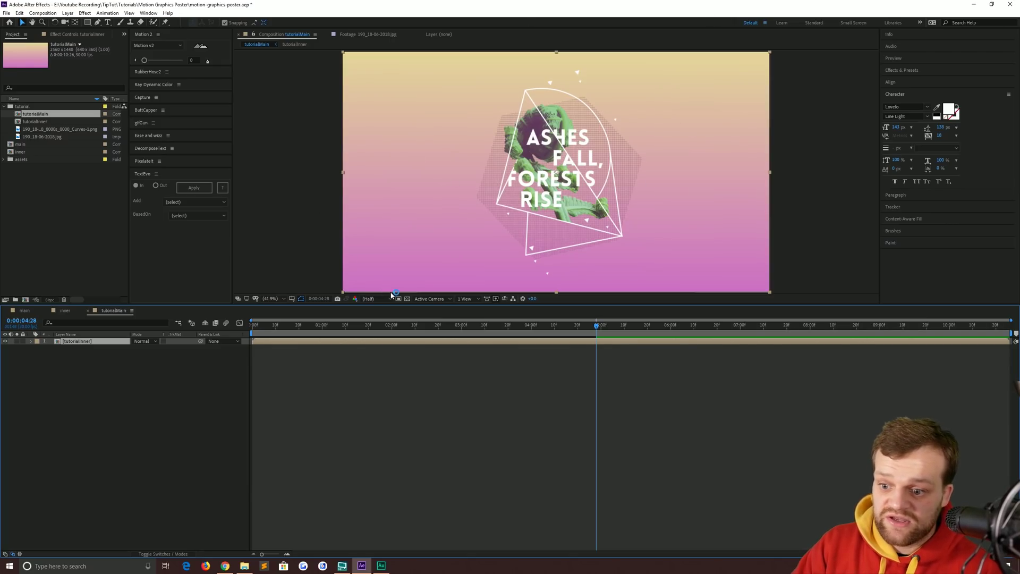
Inside tutorialInner, end the work area at 0:00:04:28, trim the comp to it, then return to tutorialMain
{"action": "double_click", "coordinate": [492, 341]}
{"action": "scroll", "coordinate": [582, 452], "scroll_direction": "down", "scroll_amount": 5}
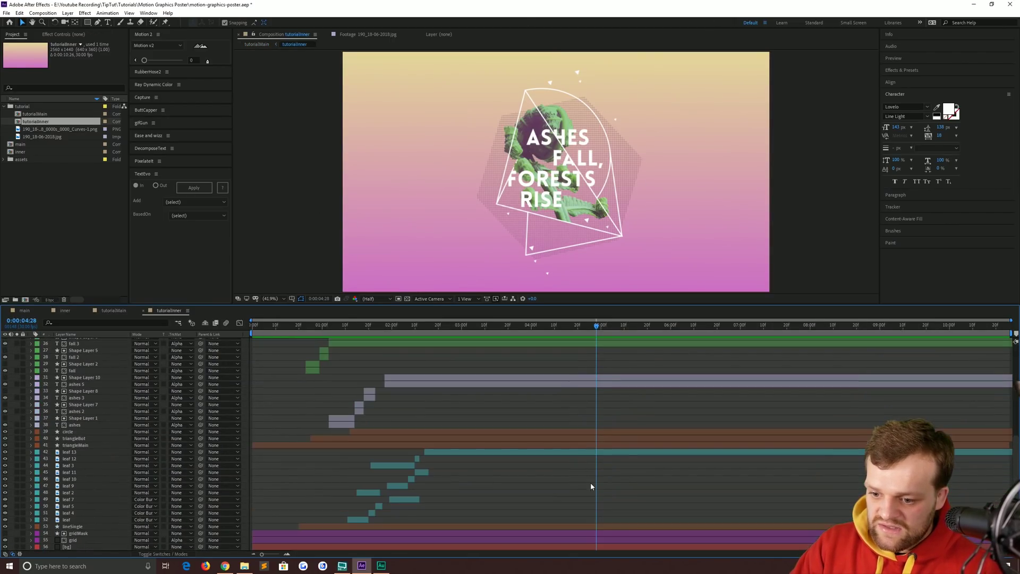
{"action": "left_click", "coordinate": [96, 540]}
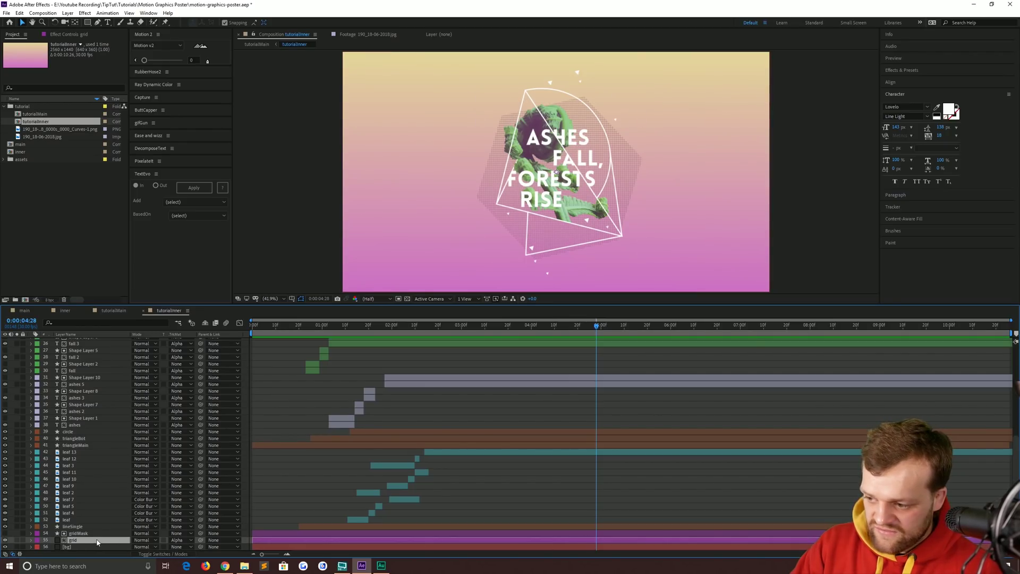
{"action": "key", "text": "r"}
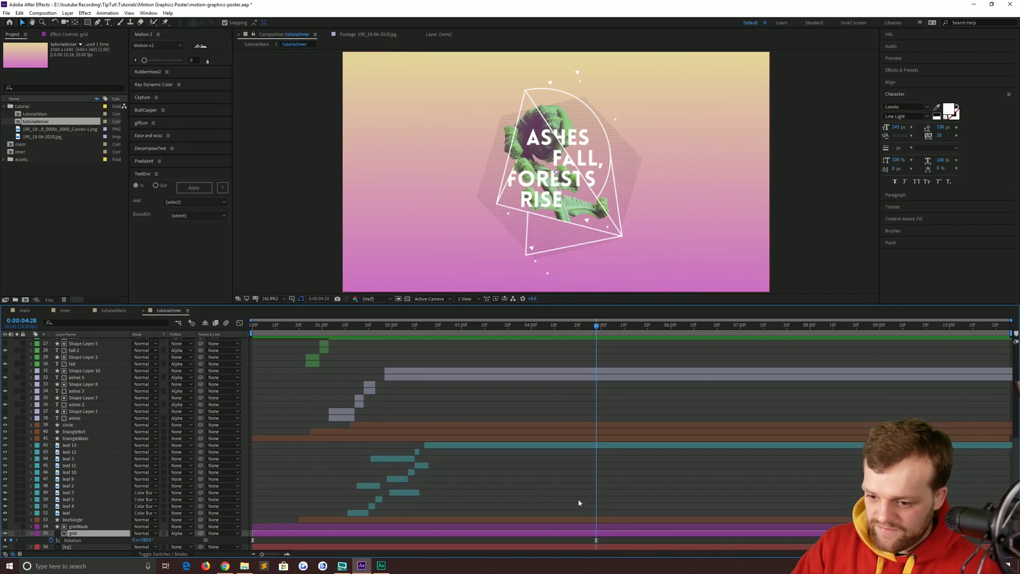
{"action": "key", "text": "n"}
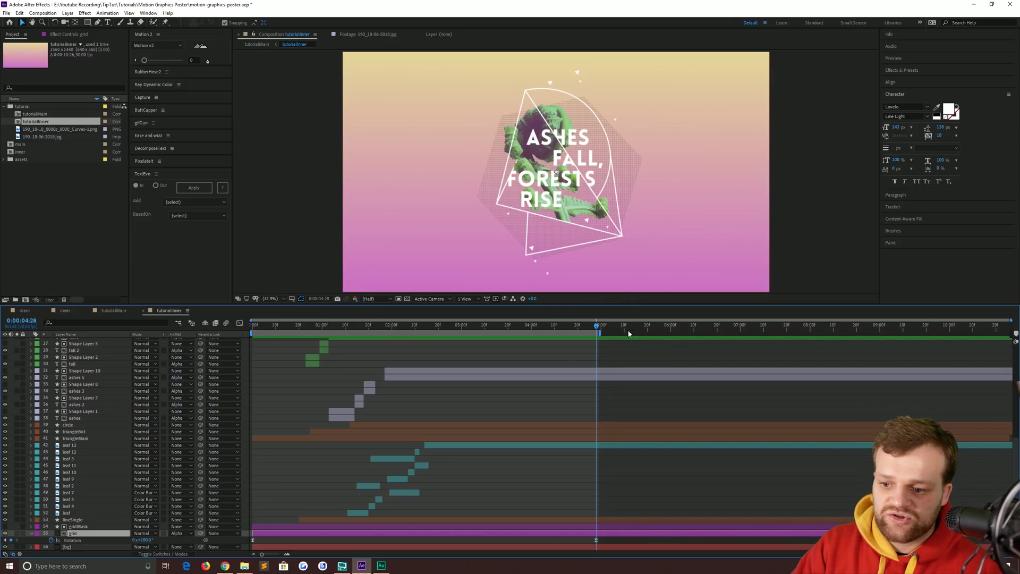
{"action": "right_click", "coordinate": [574, 332]}
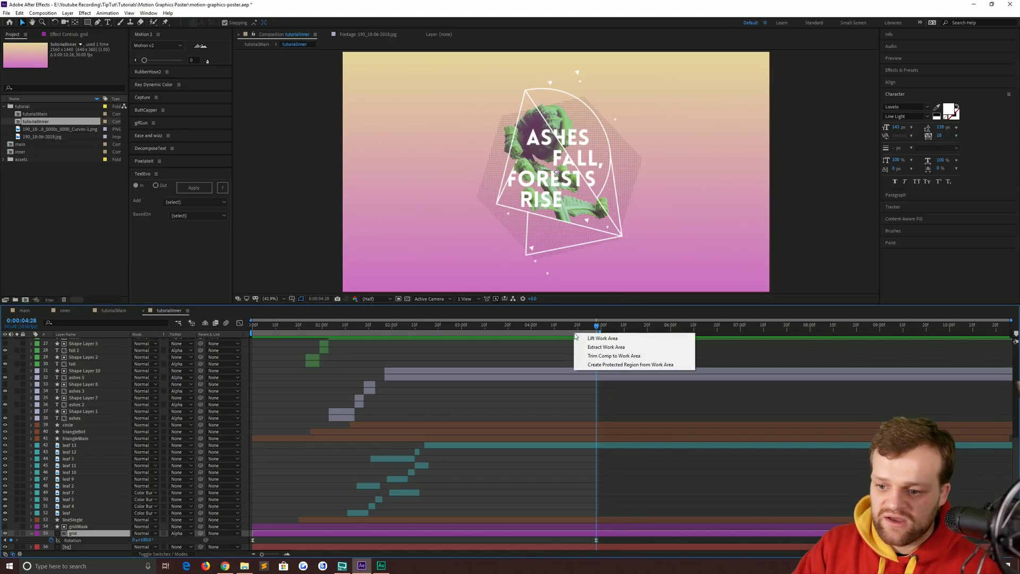
{"action": "left_click", "coordinate": [610, 355]}
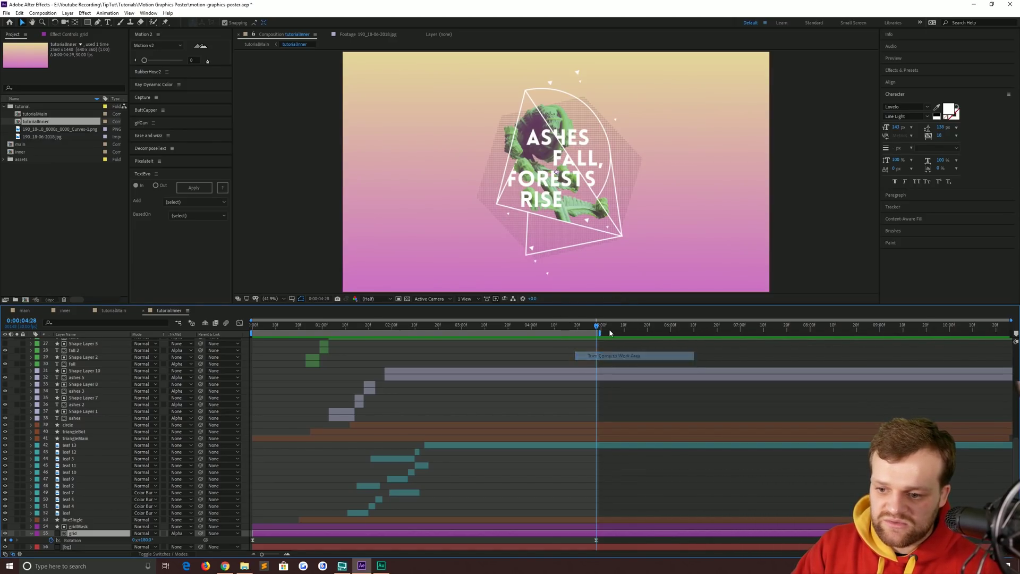
{"action": "left_click", "coordinate": [118, 310]}
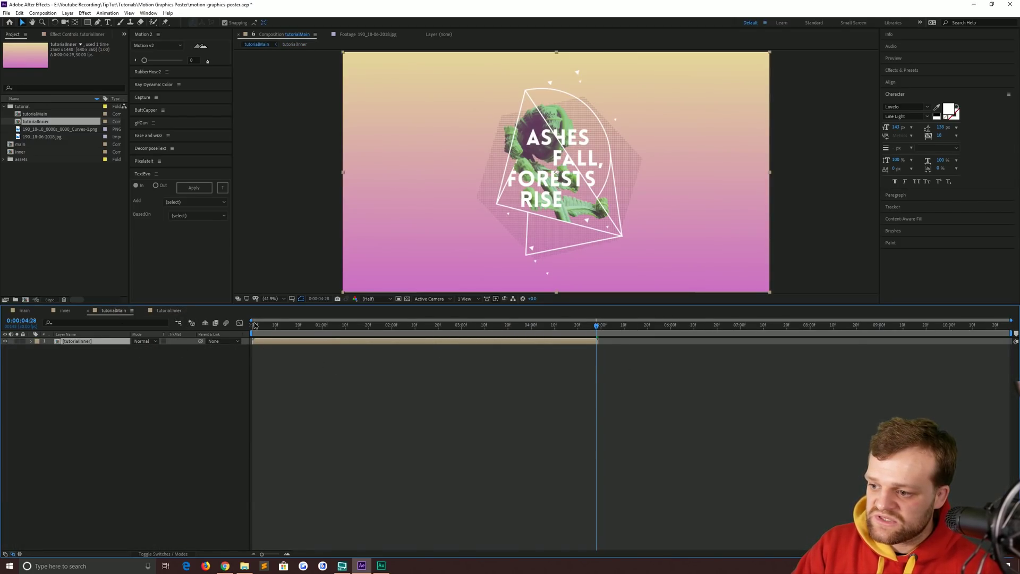
Scrub the nested poster animation, then enable Time Remapping on the tutorialInner layer
{"action": "left_click_drag", "start_coordinate": [254, 324], "coordinate": [308, 328]}
{"action": "left_click_drag", "start_coordinate": [423, 327], "coordinate": [528, 325]}
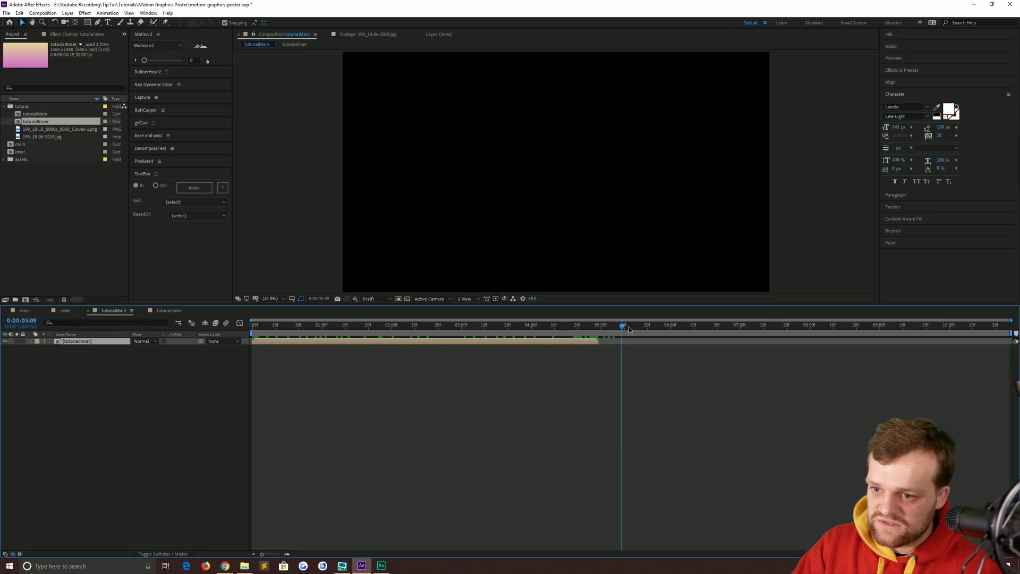
{"action": "key", "text": "Home"}
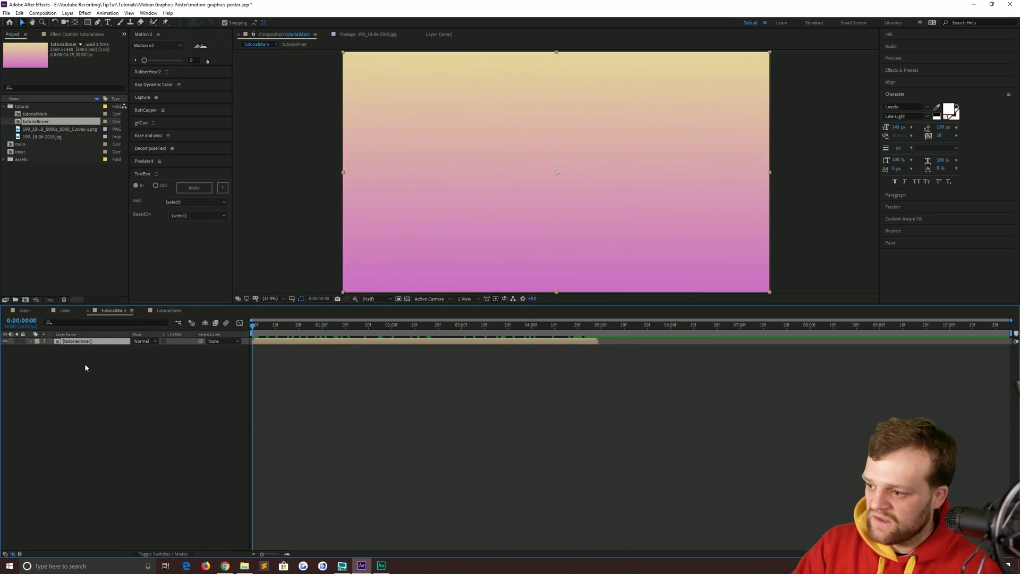
{"action": "left_click", "coordinate": [36, 342]}
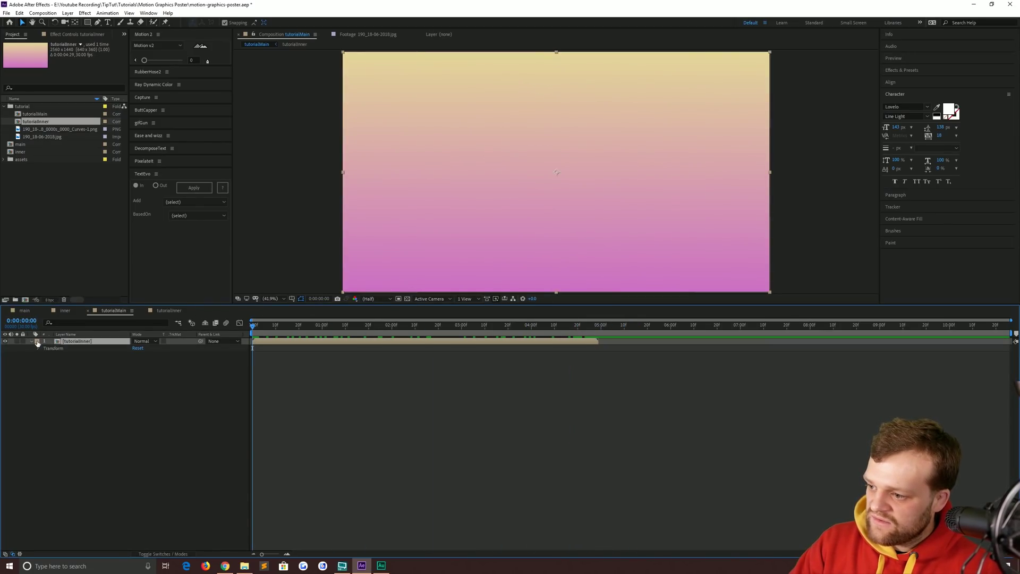
{"action": "key", "text": "Return"}
{"action": "right_click", "coordinate": [67, 345]}
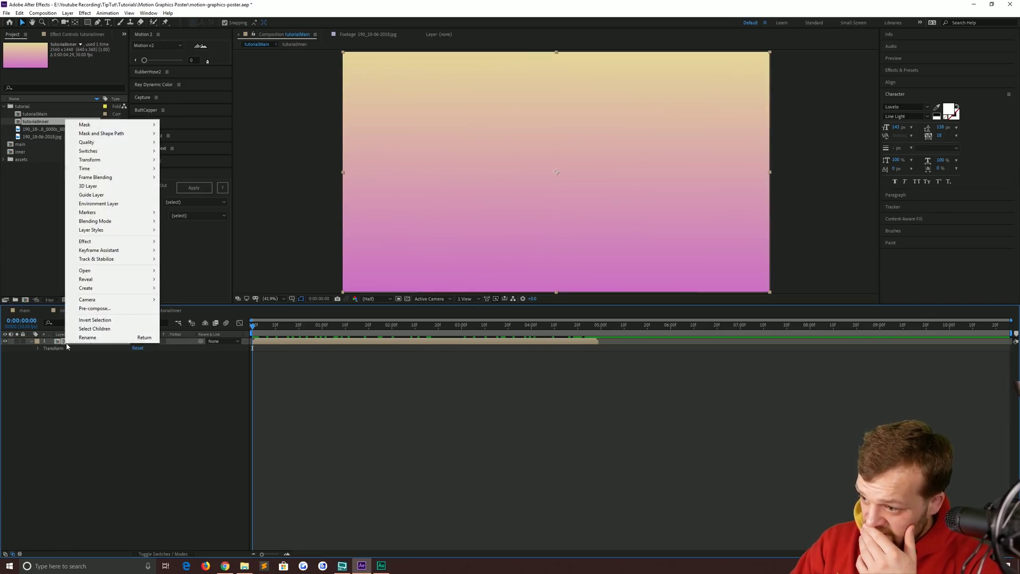
{"action": "mouse_move", "coordinate": [87, 168]}
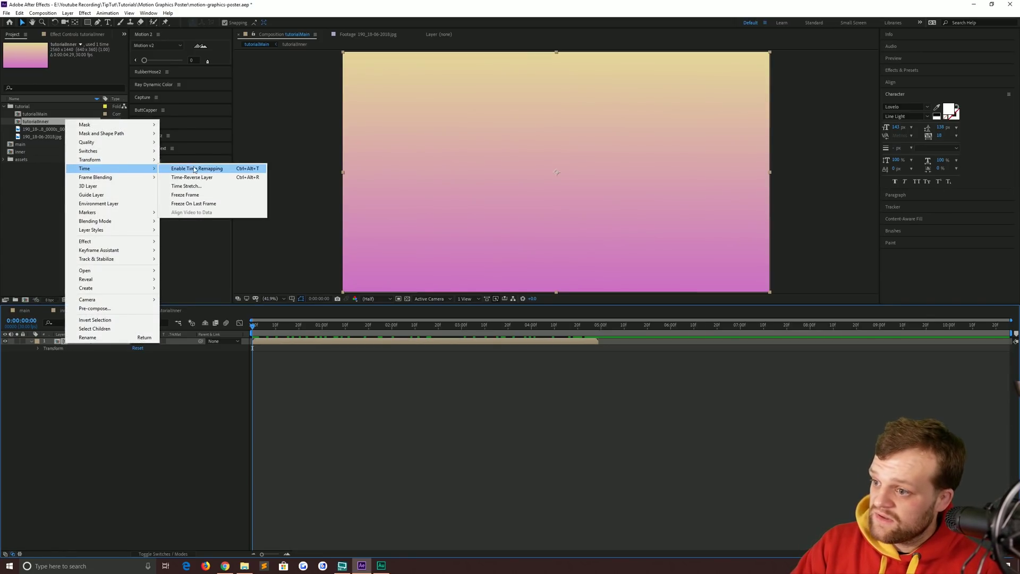
{"action": "left_click", "coordinate": [200, 169]}
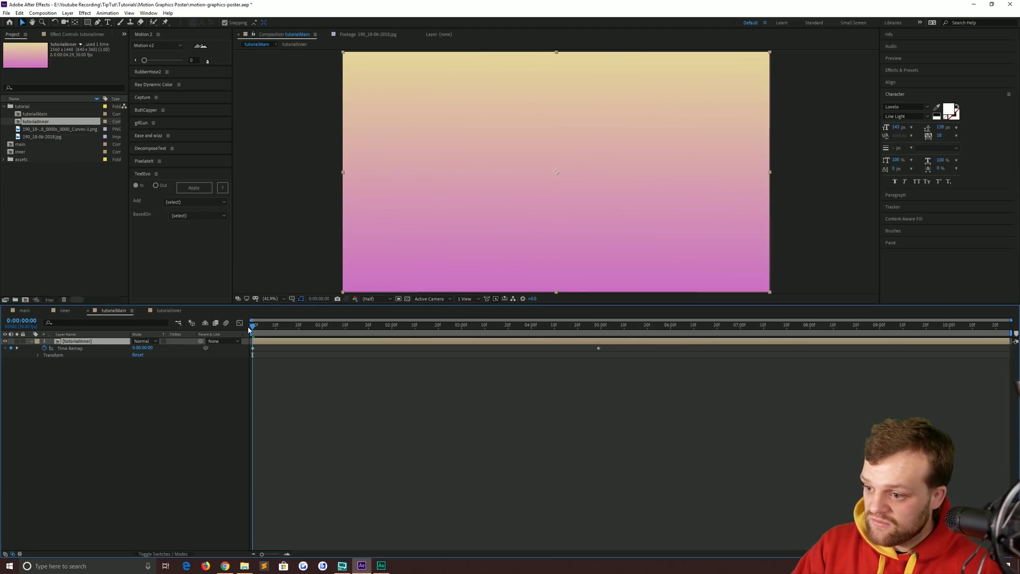
Scrub the remapped layer past its end and back to the first frame
{"action": "key", "text": "Page_Down"}
{"action": "left_click_drag", "start_coordinate": [277, 329], "coordinate": [420, 317]}
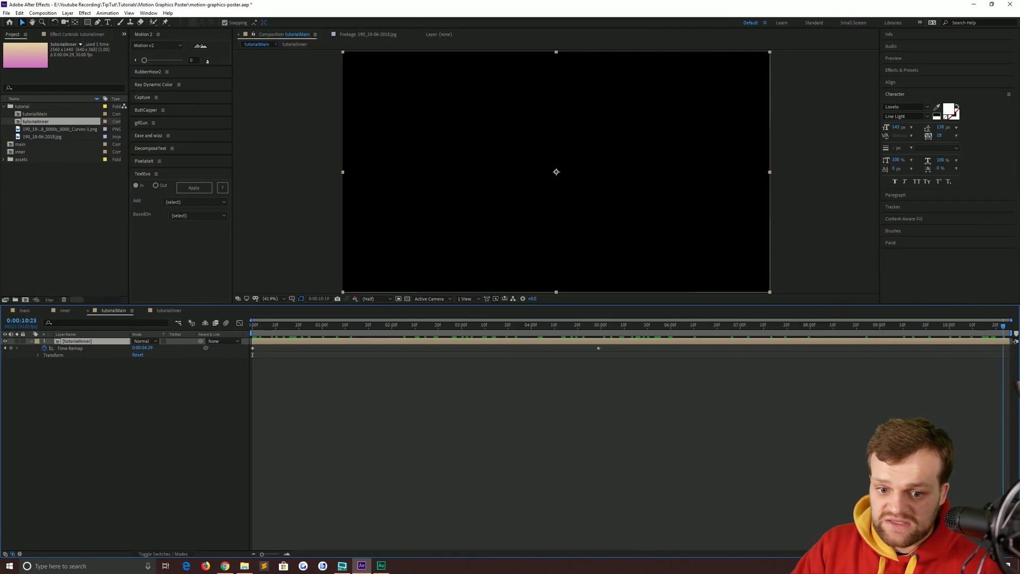
{"action": "left_click_drag", "start_coordinate": [420, 317], "coordinate": [776, 326]}
{"action": "left_click_drag", "start_coordinate": [629, 339], "coordinate": [217, 328]}
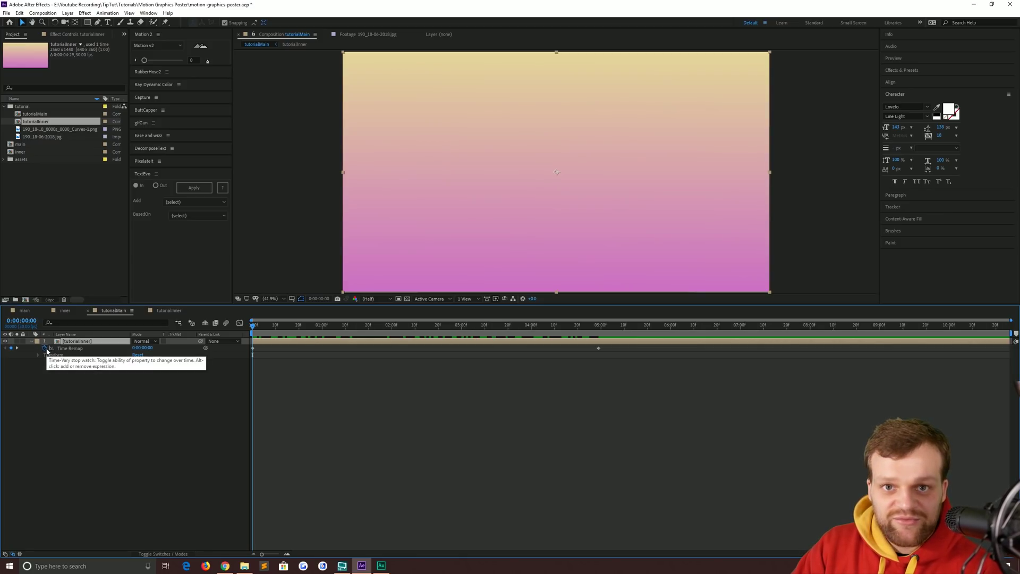
Drive Time Remap with a loopOut('pingpong') expression and scrub the timeline to check the loop
{"action": "left_click", "coordinate": [46, 350], "text": "alt"}
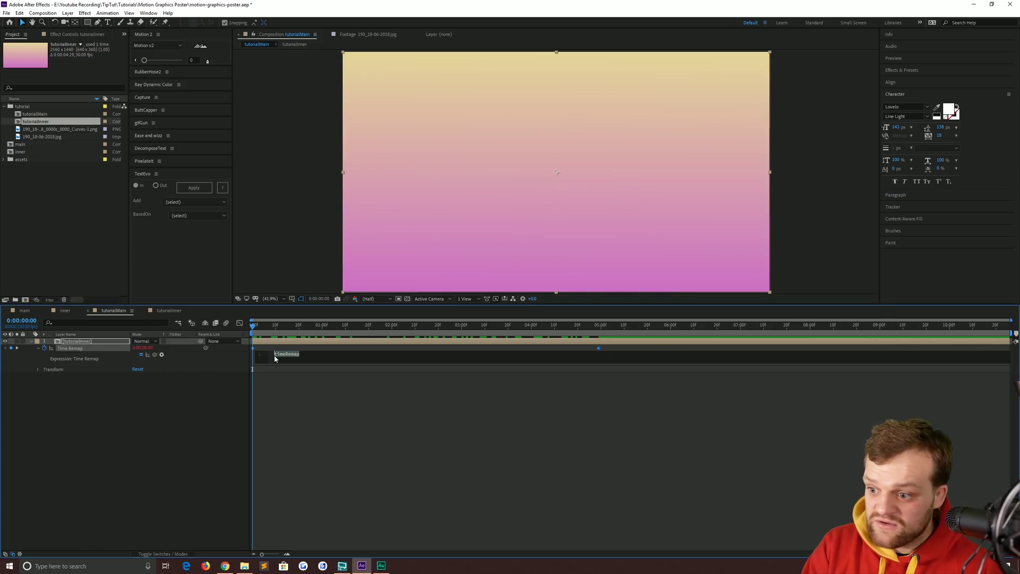
{"action": "type", "text": "loop"}
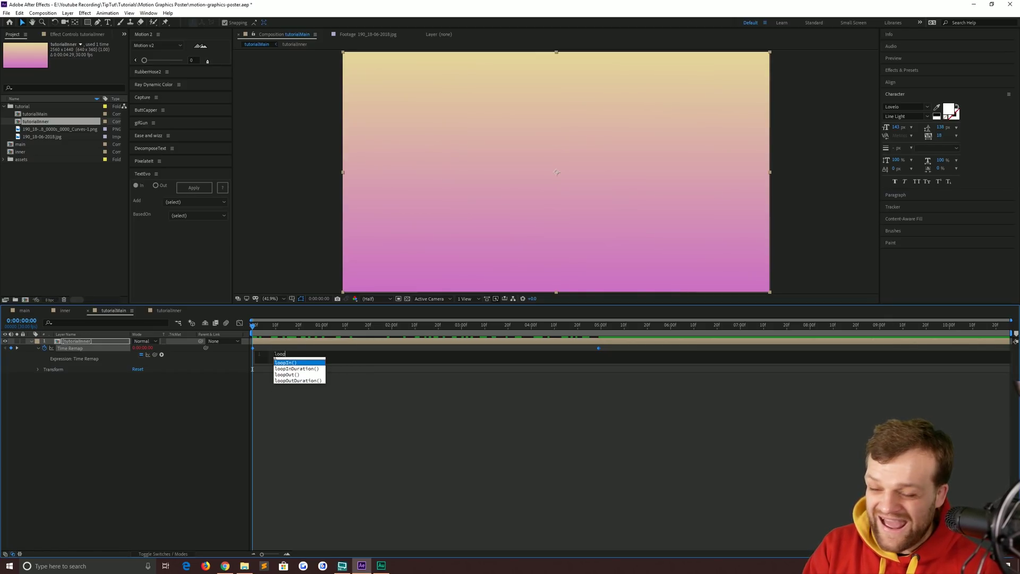
{"action": "type", "text": "O"}
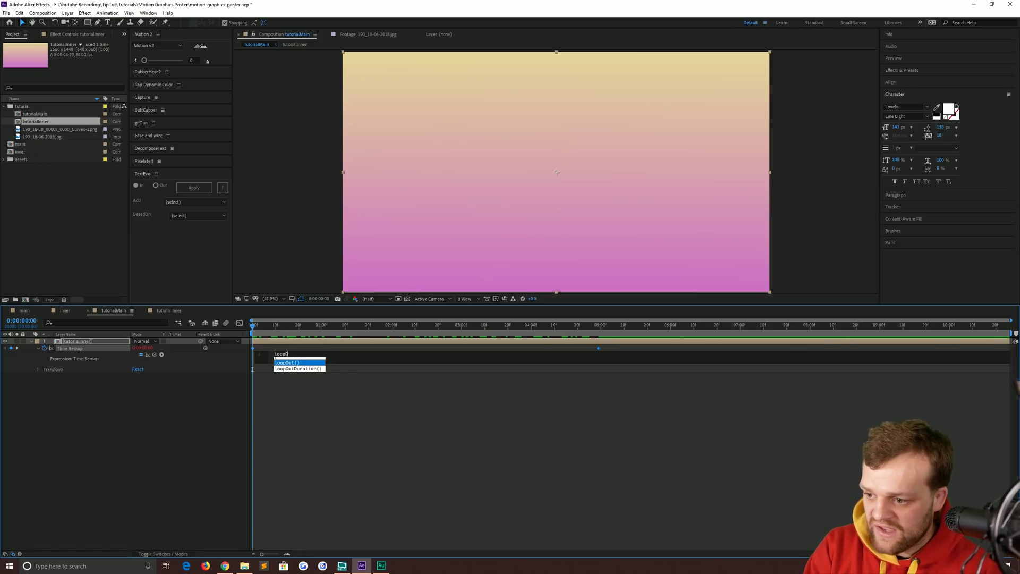
{"action": "type", "text": "ut("}
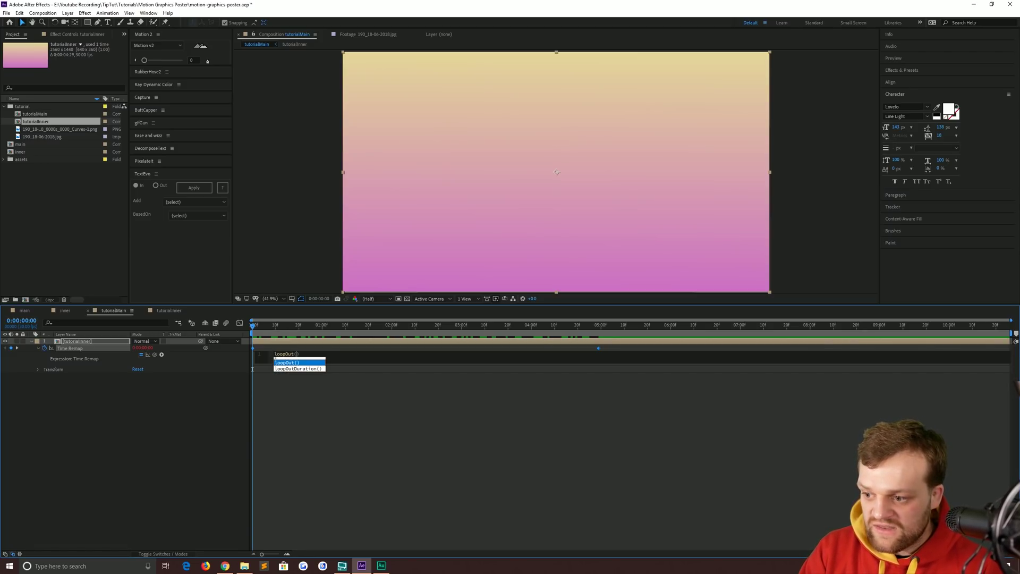
{"action": "key", "text": "Escape"}
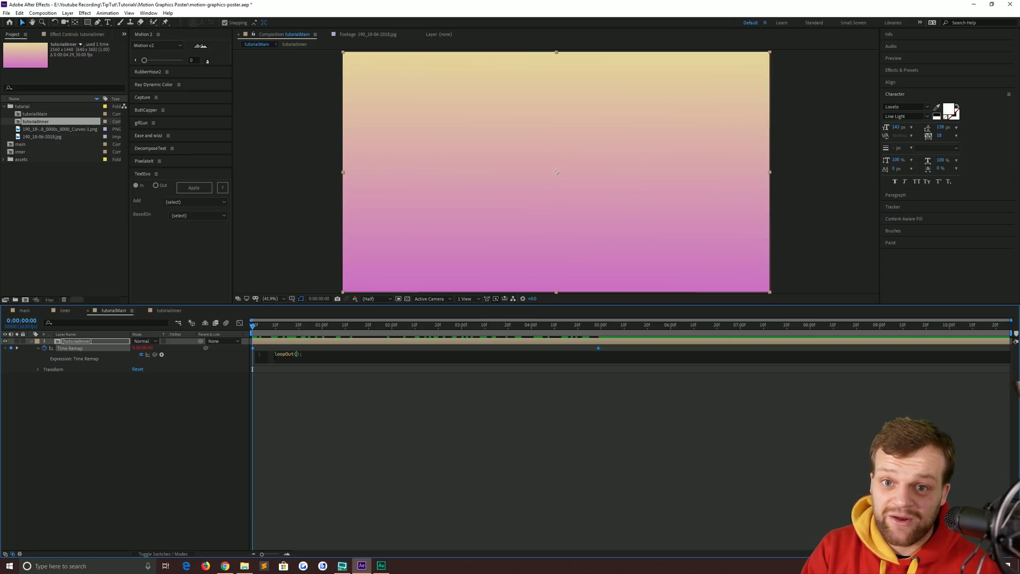
{"action": "left_click", "coordinate": [255, 329]}
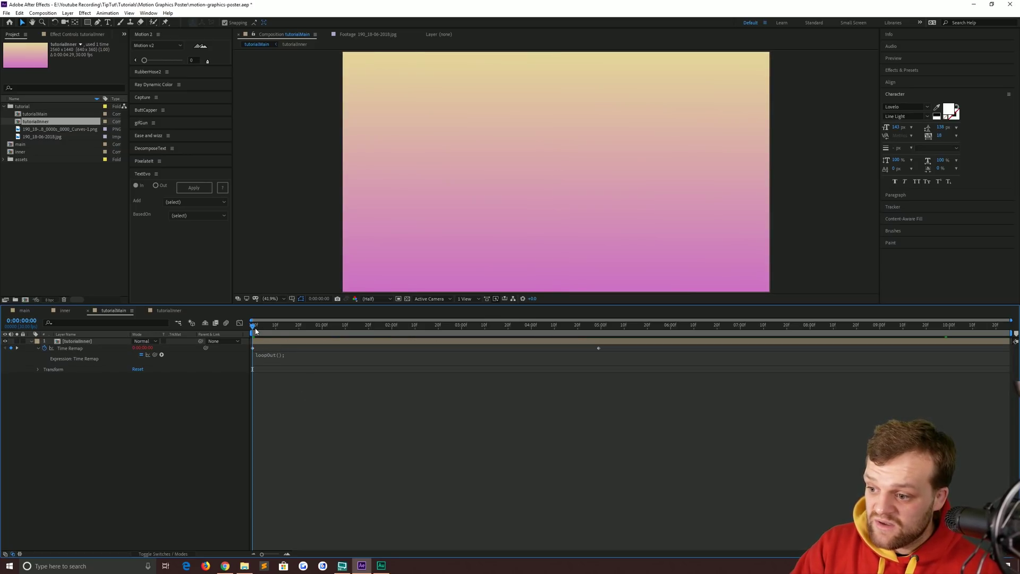
{"action": "mouse_move", "coordinate": [255, 330]}
{"action": "left_mouse_down"}
{"action": "mouse_move", "coordinate": [580, 327]}
{"action": "mouse_move", "coordinate": [638, 341]}
{"action": "mouse_move", "coordinate": [261, 354]}
{"action": "left_mouse_up"}
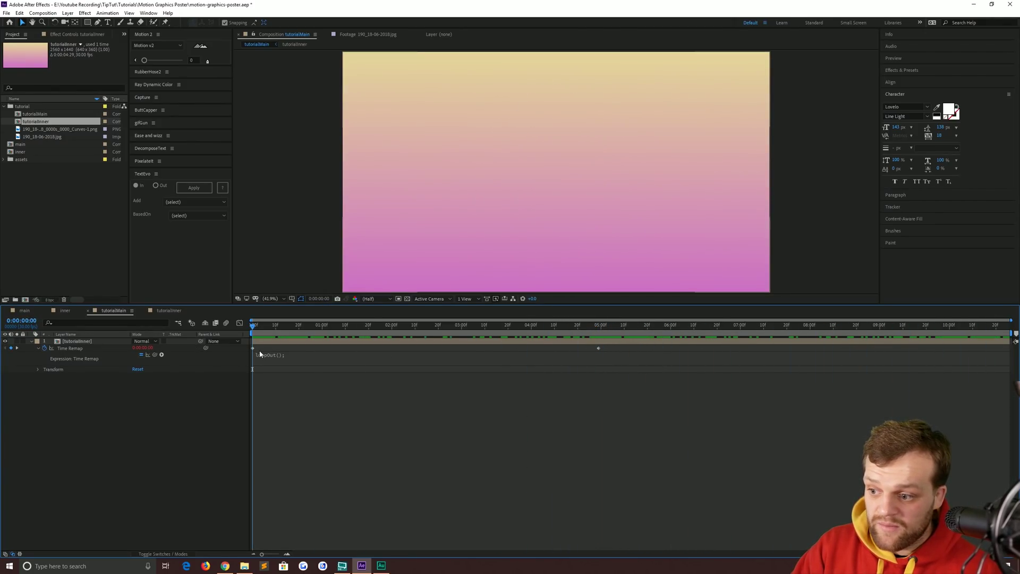
{"action": "left_click", "coordinate": [279, 356]}
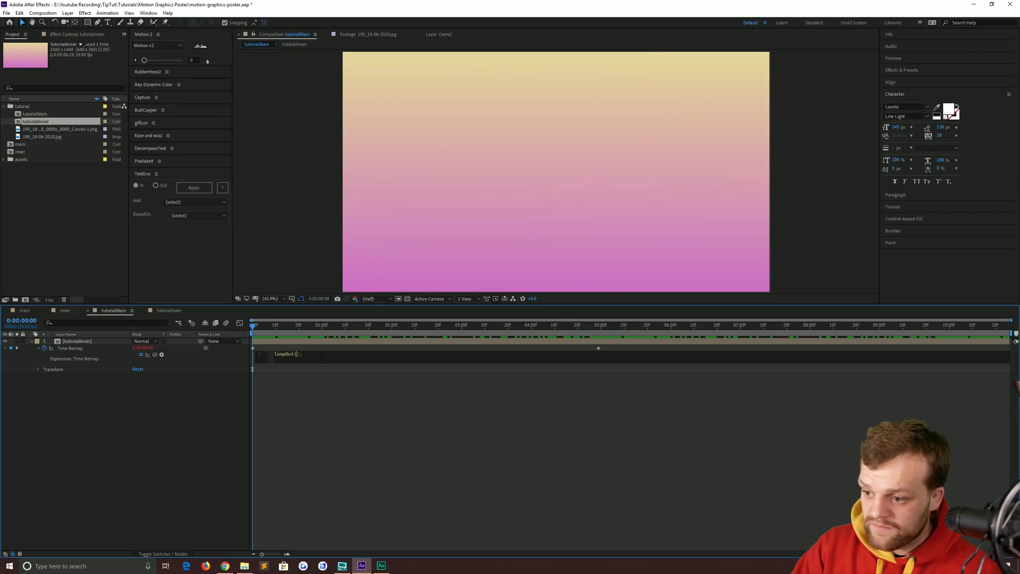
{"action": "type", "text": "\""}
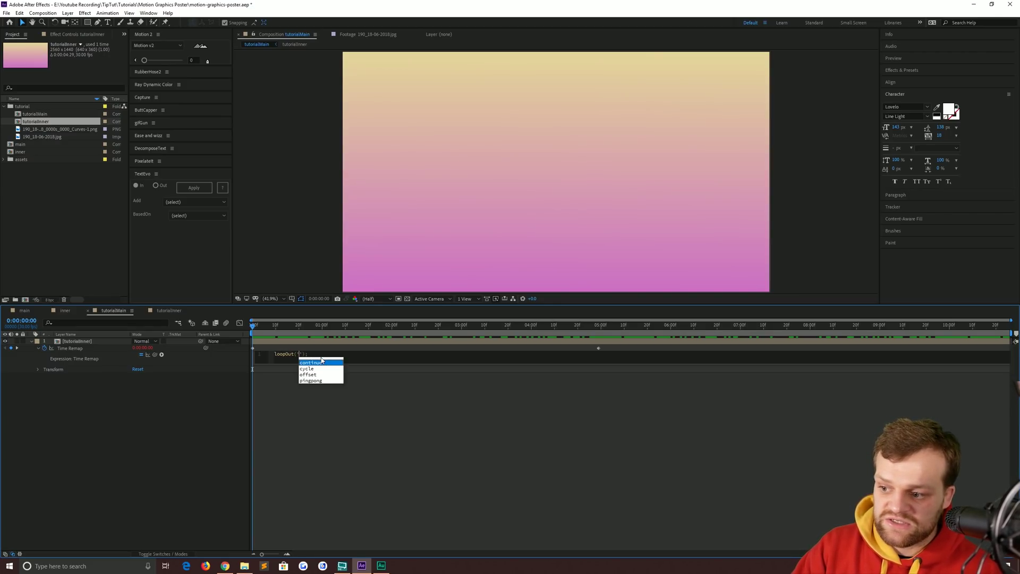
{"action": "type", "text": "pingpong"}
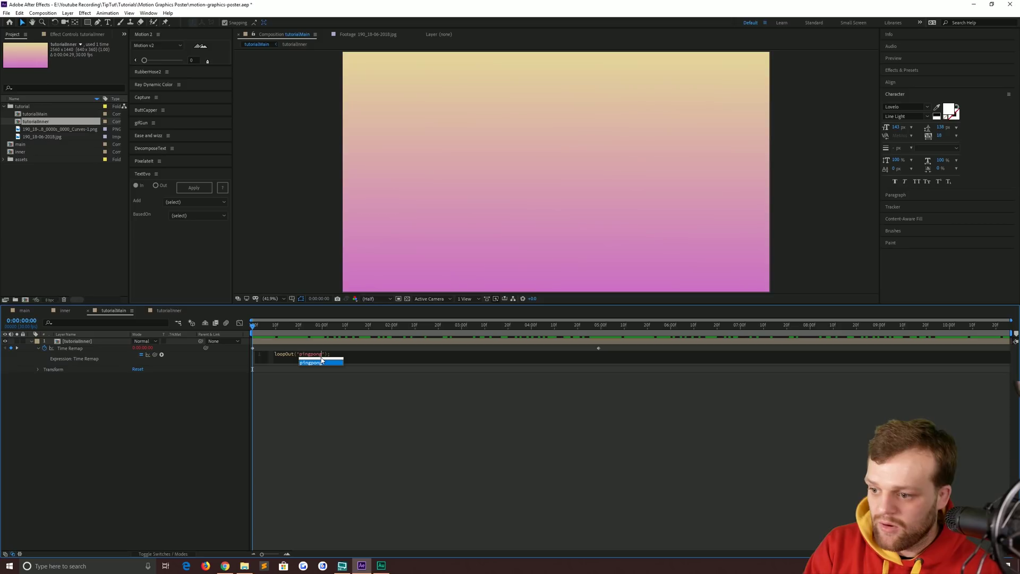
{"action": "left_click", "coordinate": [349, 417]}
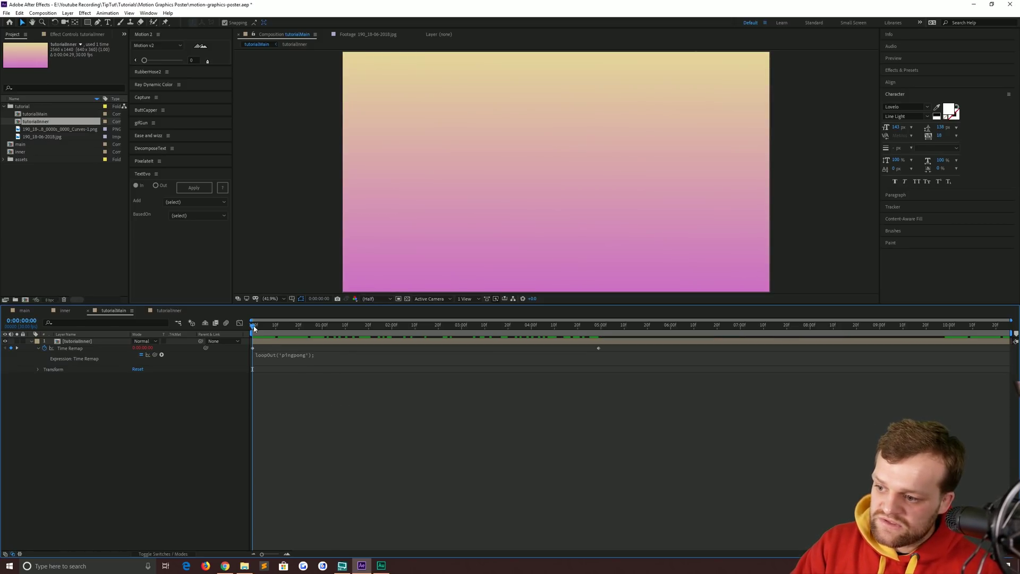
{"action": "mouse_move", "coordinate": [252, 327]}
{"action": "left_mouse_down"}
{"action": "mouse_move", "coordinate": [594, 350]}
{"action": "mouse_move", "coordinate": [991, 350]}
{"action": "left_mouse_up"}
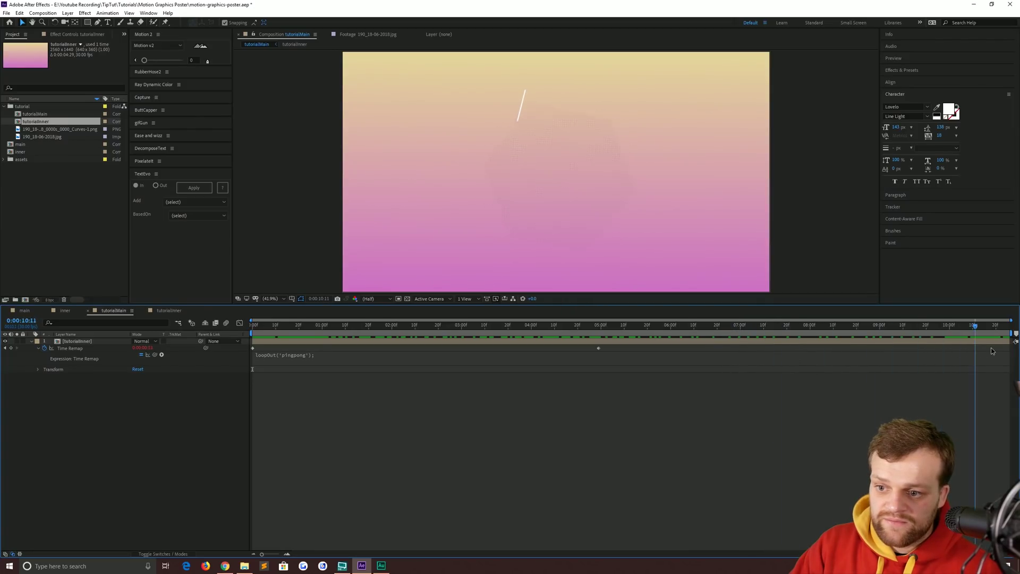
Scrub the ping-pong loop, step back to 0:00:04:28, and select the Time Remap property
{"action": "mouse_move", "coordinate": [991, 351]}
{"action": "left_mouse_down"}
{"action": "mouse_move", "coordinate": [606, 366]}
{"action": "mouse_move", "coordinate": [609, 379]}
{"action": "mouse_move", "coordinate": [598, 376]}
{"action": "left_mouse_up"}
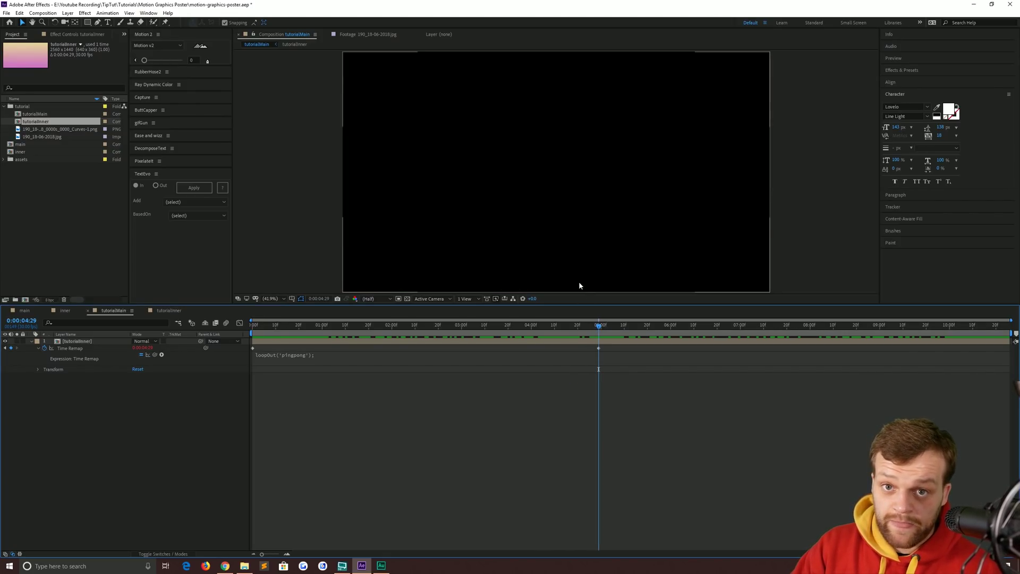
{"action": "key", "text": "Page_Up"}
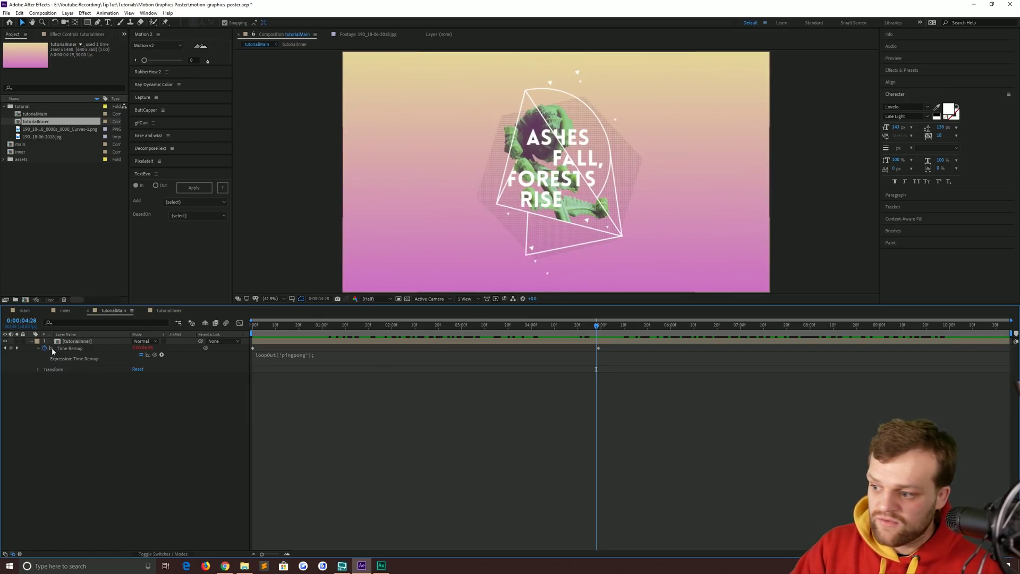
{"action": "left_click", "coordinate": [52, 350]}
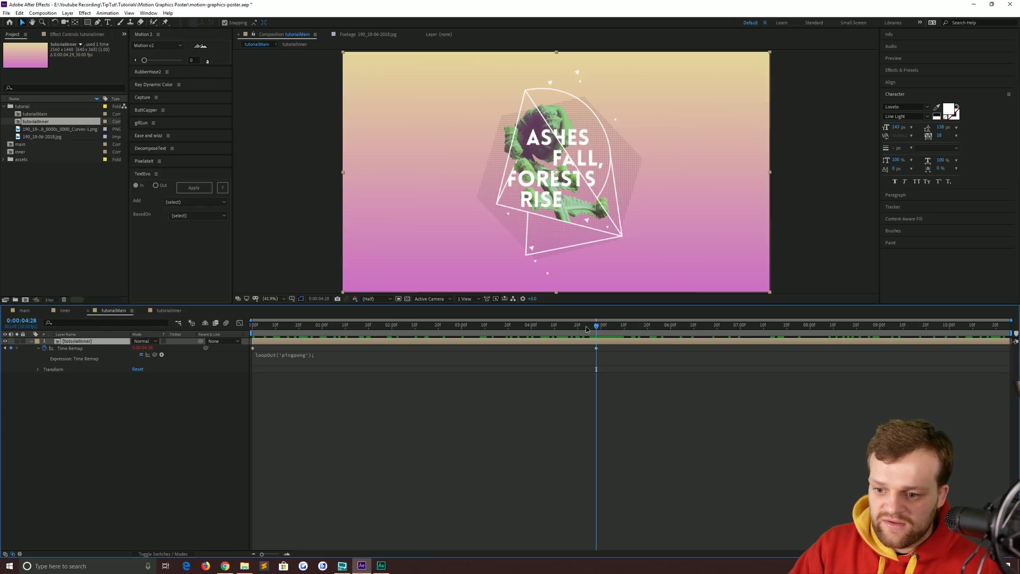
{"action": "left_click_drag", "start_coordinate": [586, 329], "coordinate": [596, 377]}
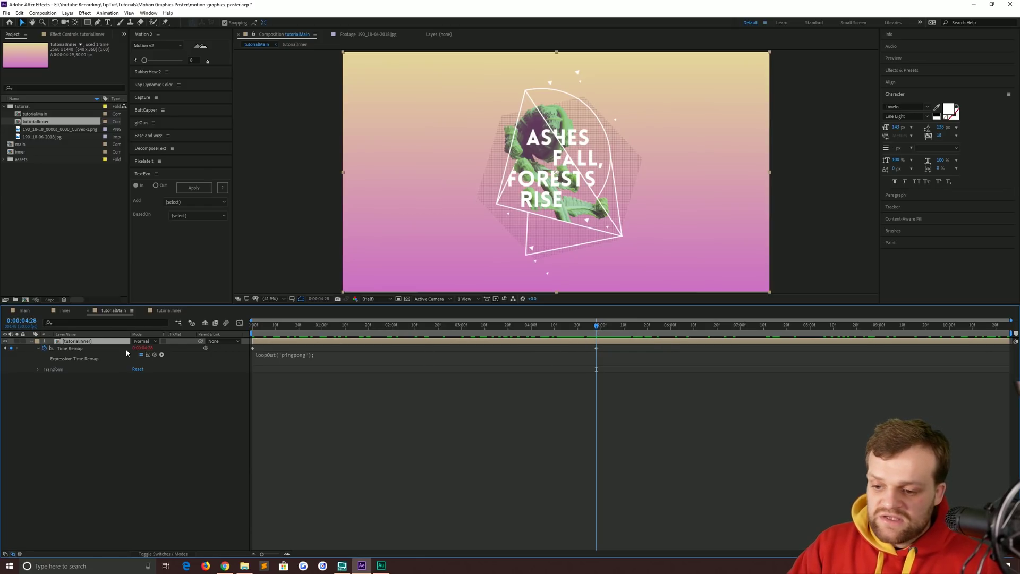
Trim tutorialMain to a work area ending at 0:00:09:26 and preview the loop from frame zero
{"action": "left_click_drag", "start_coordinate": [596, 325], "coordinate": [926, 379]}
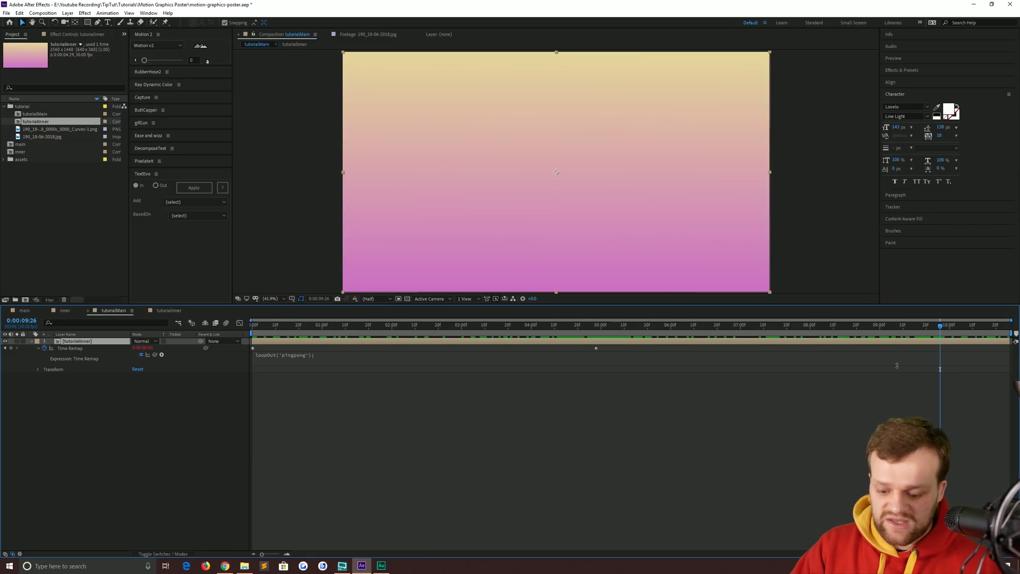
{"action": "key", "text": "n"}
{"action": "right_click", "coordinate": [893, 335]}
{"action": "left_click", "coordinate": [941, 348]}
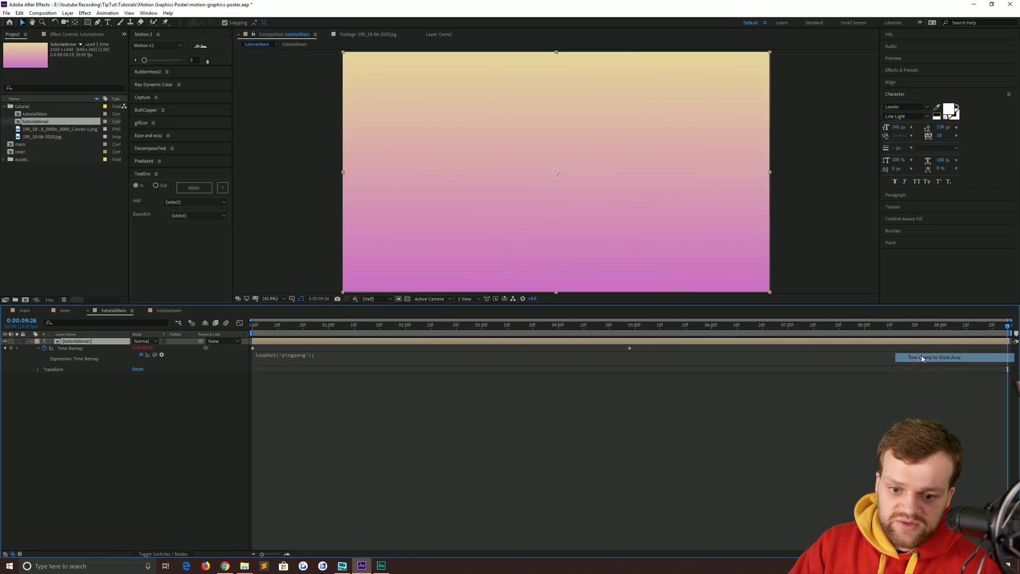
{"action": "mouse_move", "coordinate": [959, 326]}
{"action": "left_mouse_down"}
{"action": "mouse_move", "coordinate": [244, 313]}
{"action": "mouse_move", "coordinate": [243, 470]}
{"action": "left_mouse_up"}
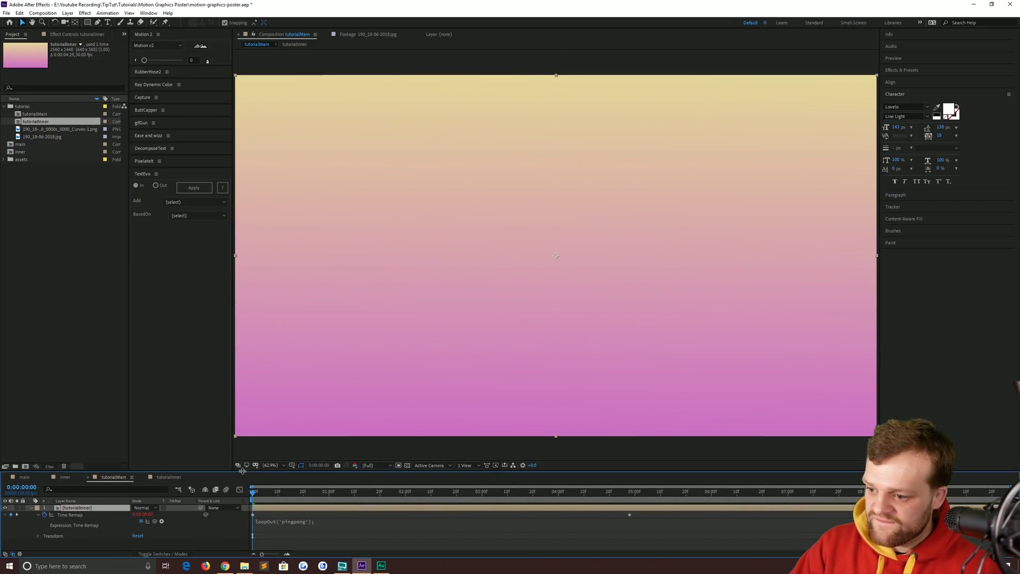
{"action": "key", "text": "space"}
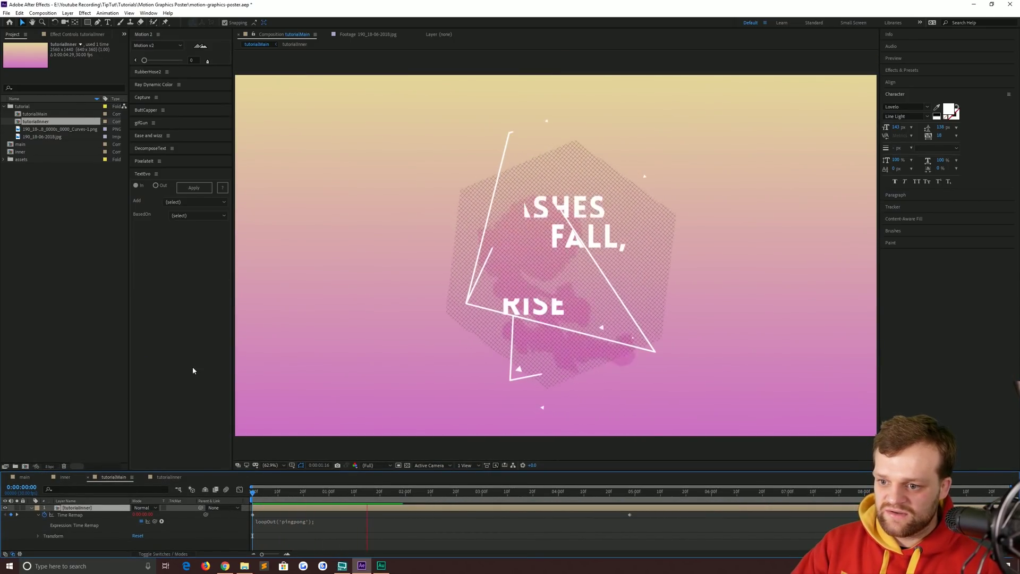